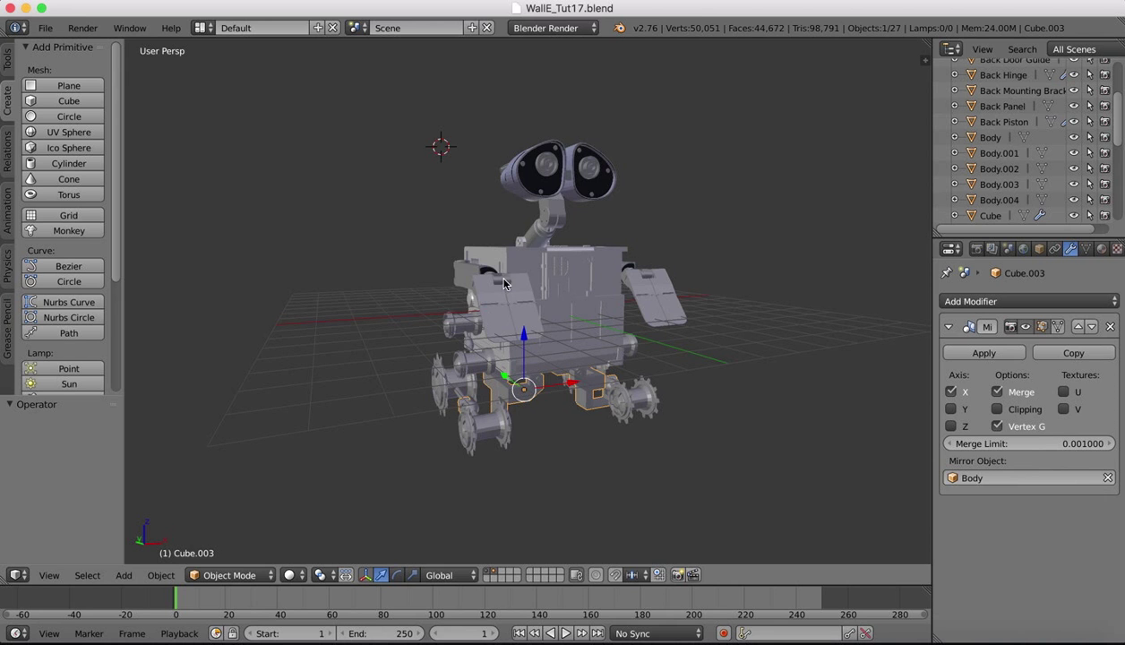
# Inspect the robot's wheel assemblies from several sides and study the tank treads in the walle basic.jpg reference in Preview.
pyautogui.moveTo(522, 320); pyautogui.dragTo(549, 319, button='middle')
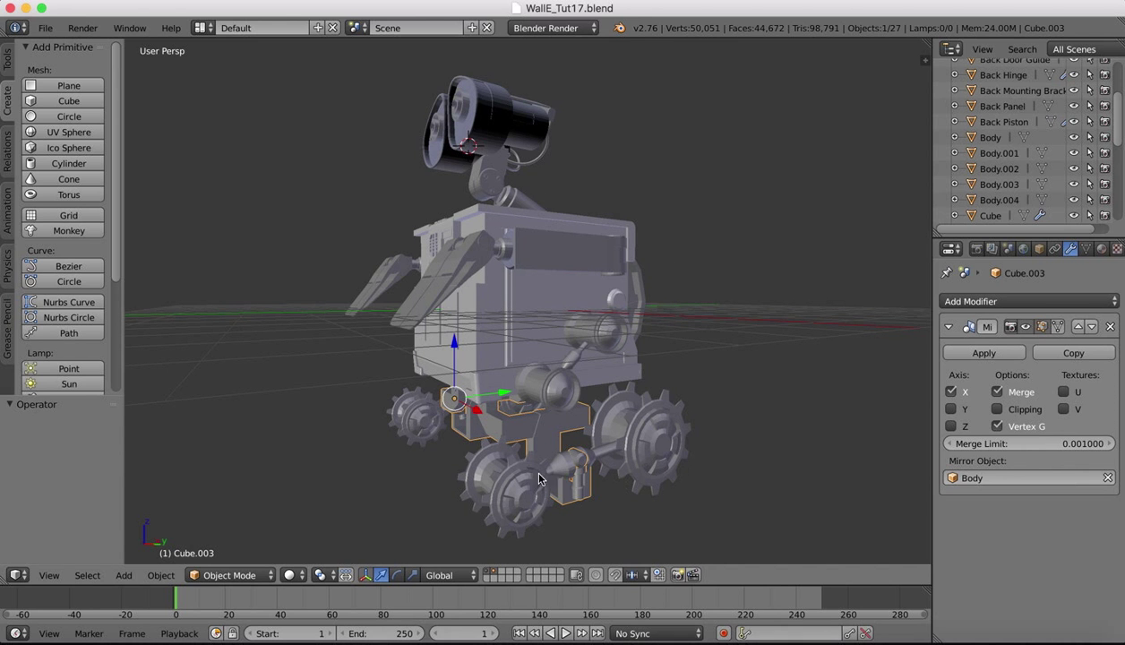
pyautogui.moveTo(434, 304); pyautogui.dragTo(434, 303, button='middle')
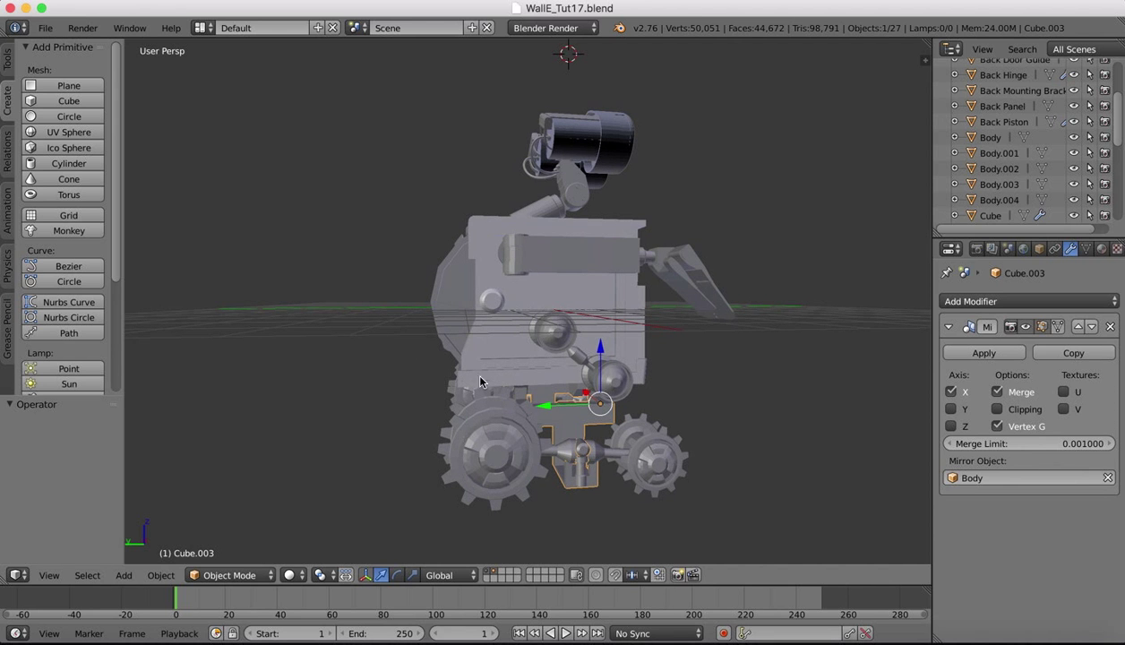
pyautogui.moveTo(702, 433); pyautogui.dragTo(655, 391, button='middle')
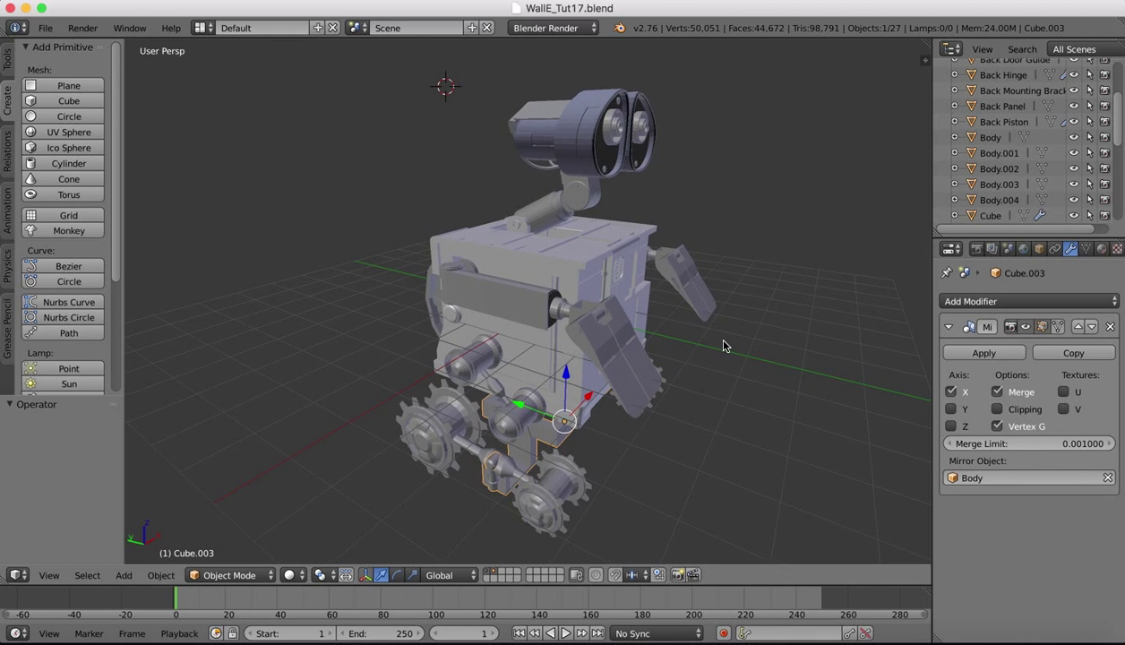
pyautogui.moveTo(724, 345); pyautogui.dragTo(724, 346, button='middle')
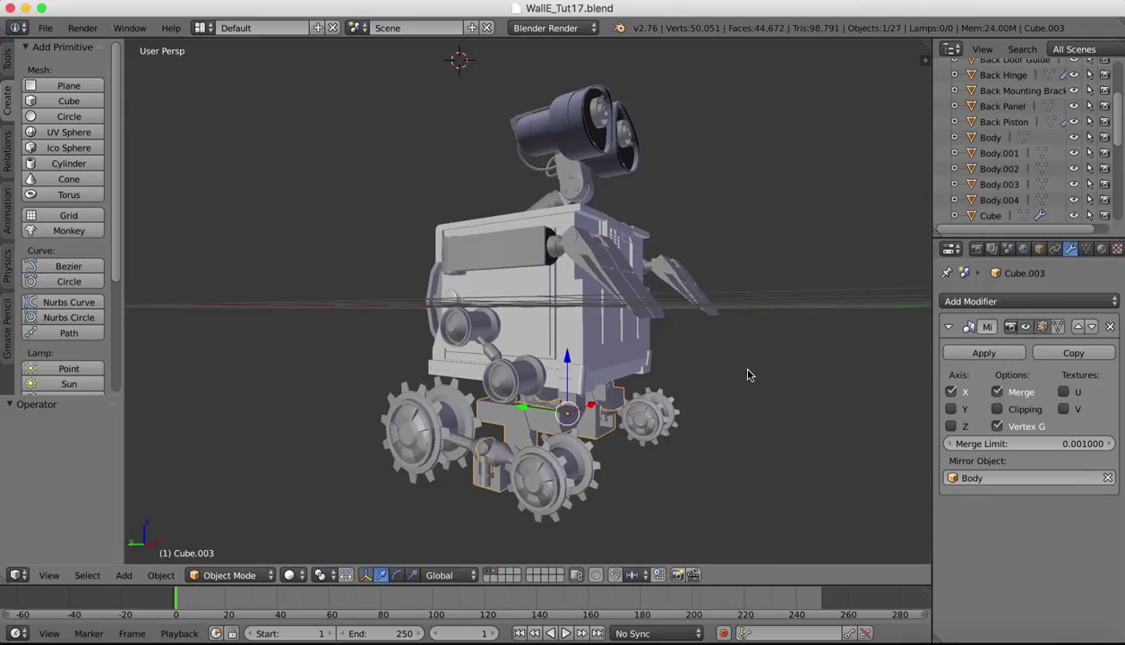
pyautogui.moveTo(749, 375); pyautogui.dragTo(748, 374, button='middle')
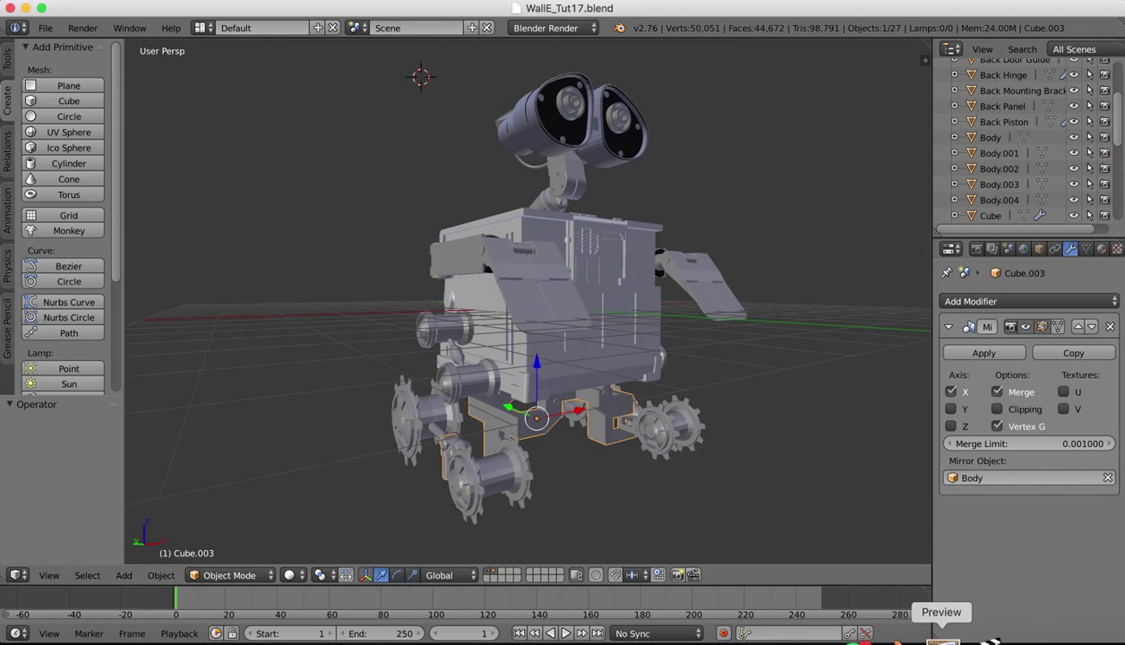
pyautogui.click(941, 639)
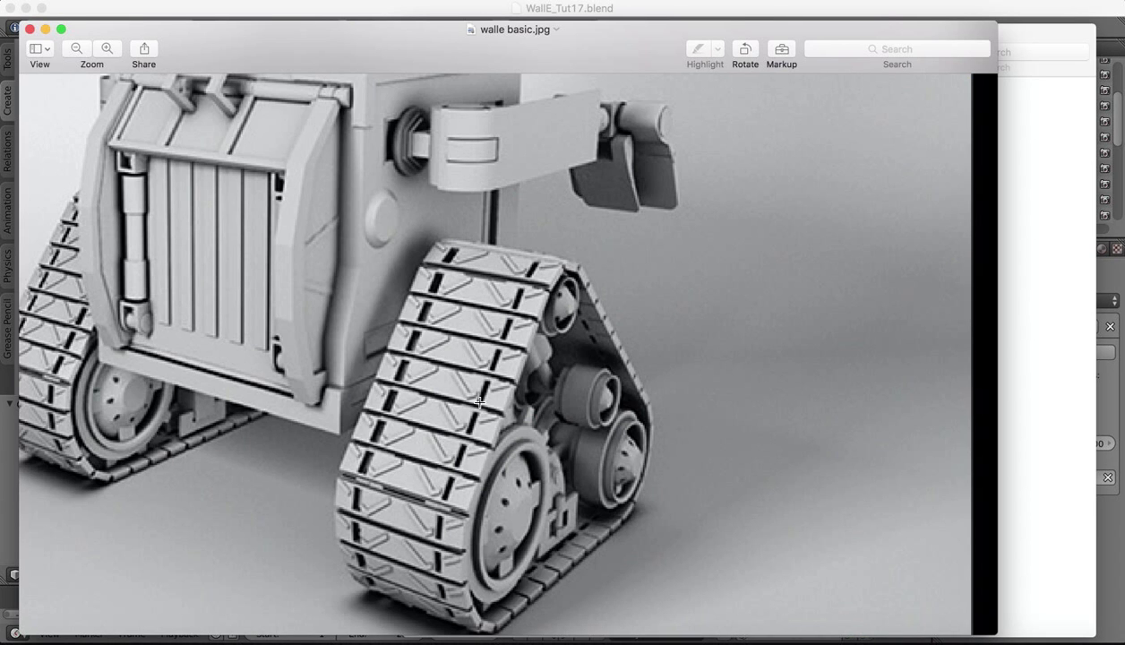
pyautogui.scroll(10, 833, 206)
pyautogui.hscroll(10, 833, 206)
pyautogui.scroll(-10, 833, 206)
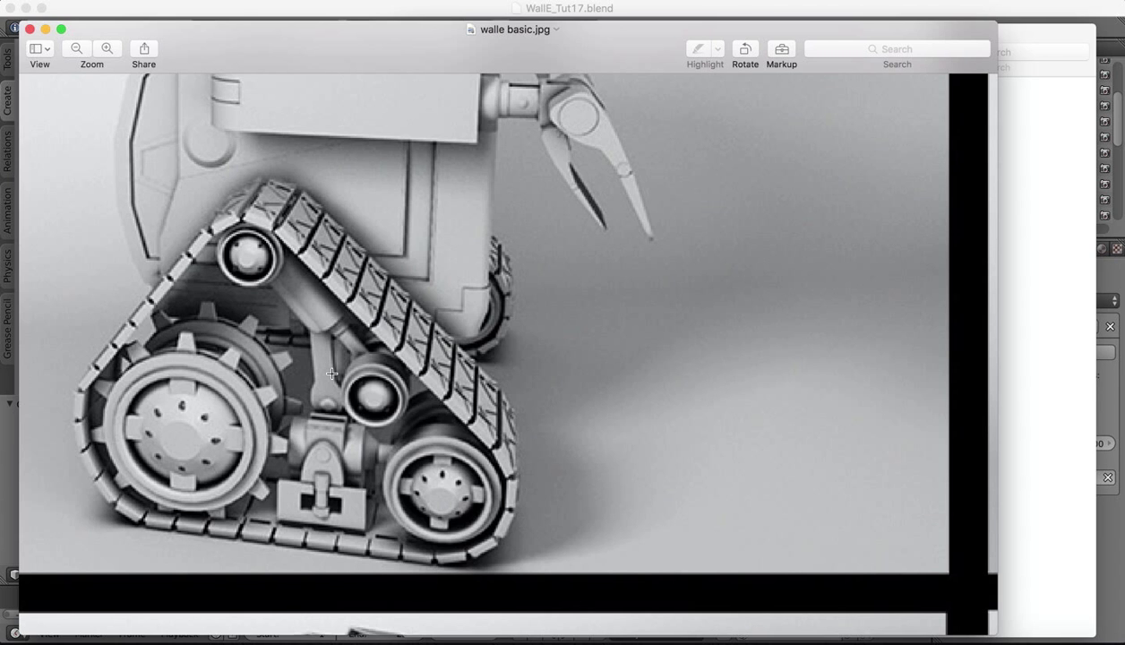
pyautogui.scroll(-15, 428, 402)
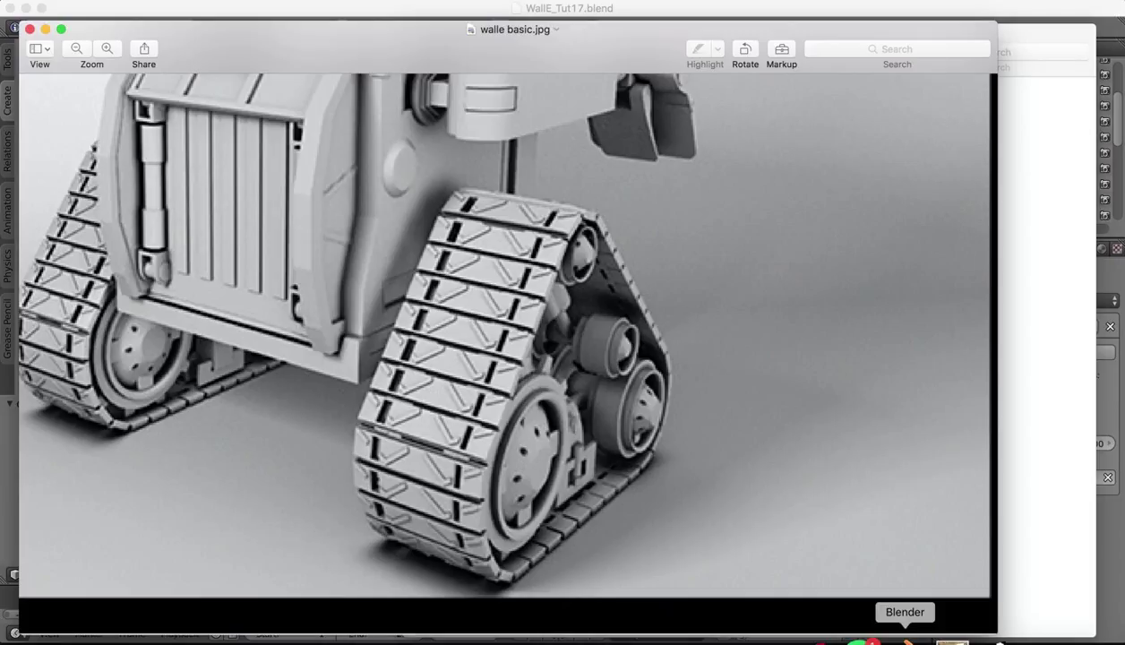
pyautogui.click(906, 638)
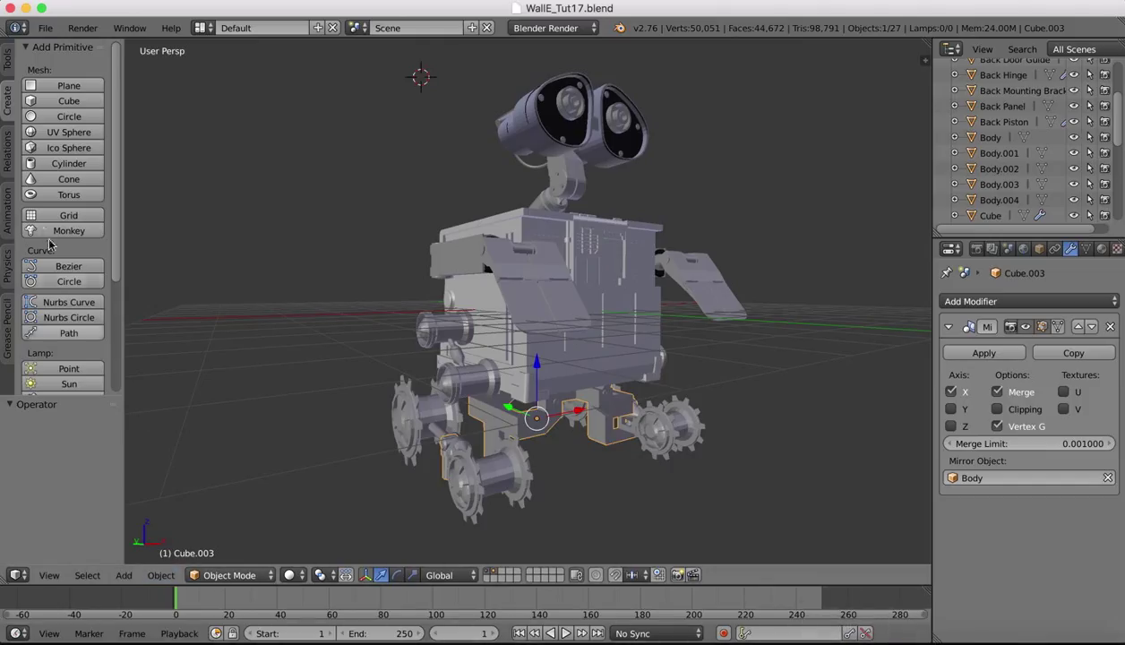
# Add a cube mesh to the scene.
pyautogui.click(8, 59)
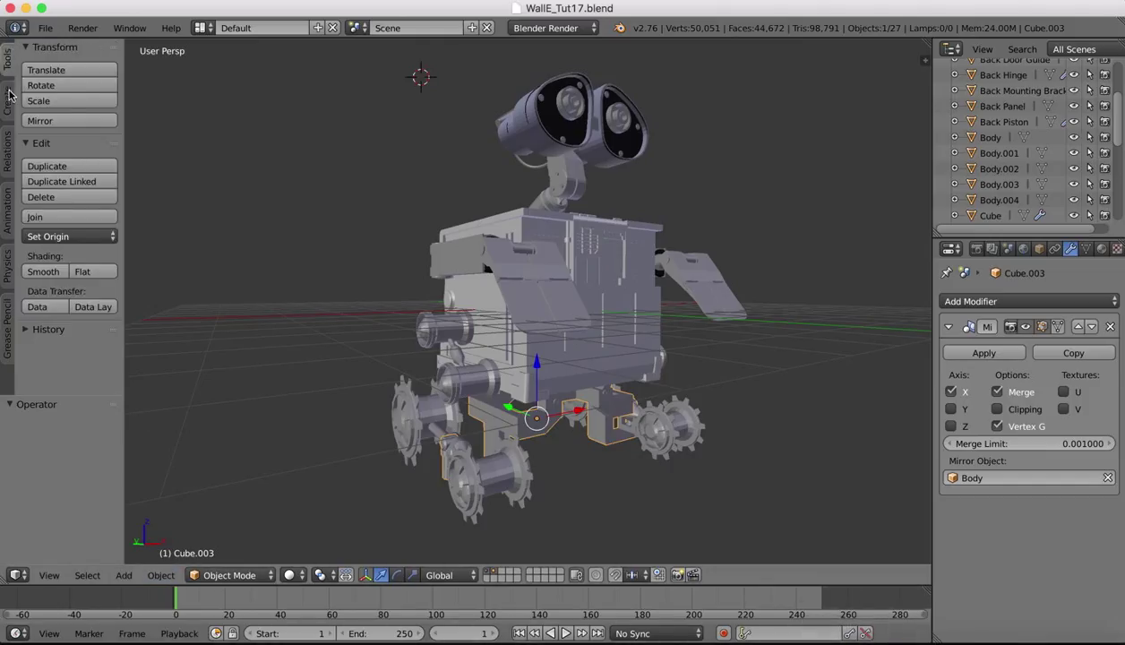
pyautogui.click(8, 93)
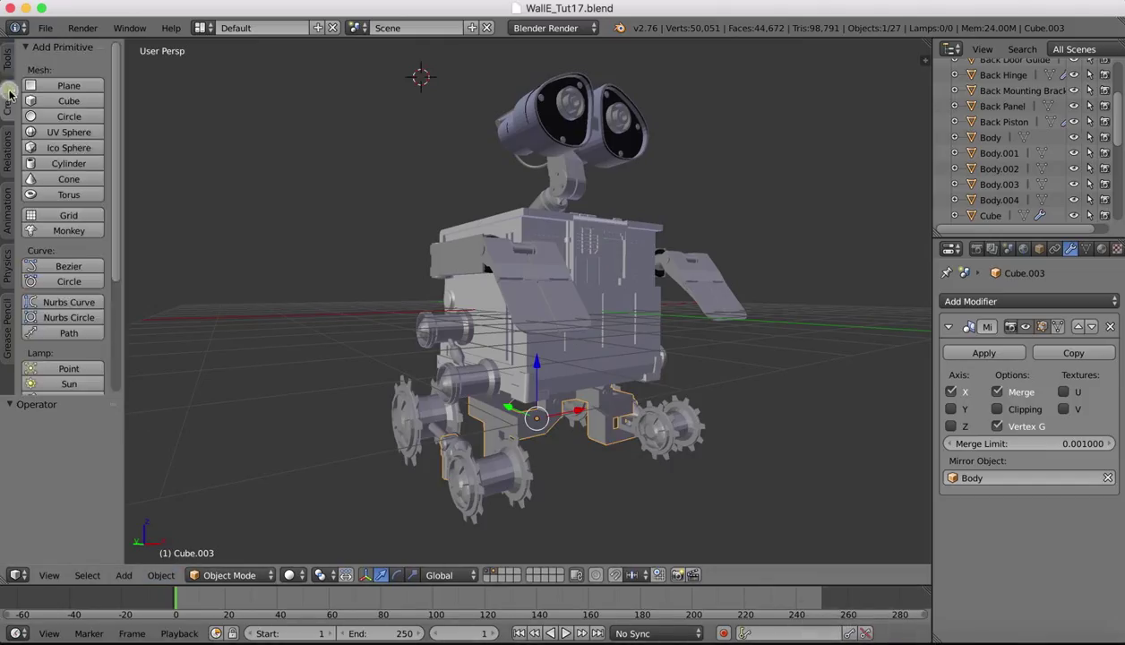
pyautogui.click(69, 100)
# Move the new cube about 3.6 units down in Z and about 1.31 units in negative X, beside the robot's body.
pyautogui.moveTo(524, 401); pyautogui.dragTo(529, 407, button='middle')
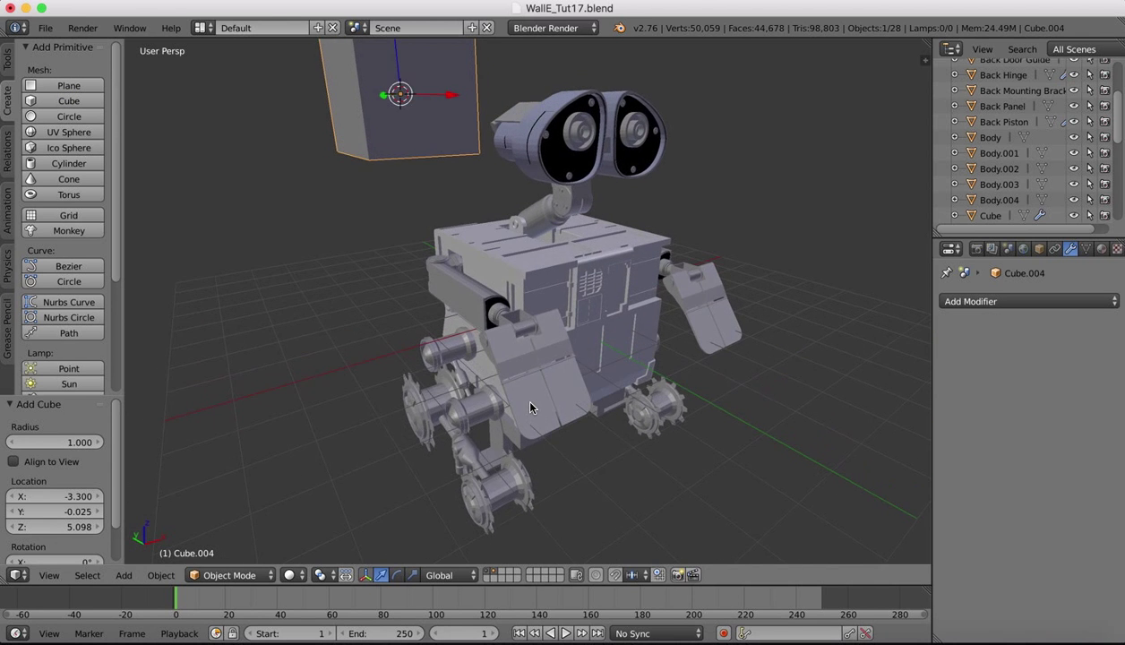
pyautogui.scroll(-2, 530, 407)
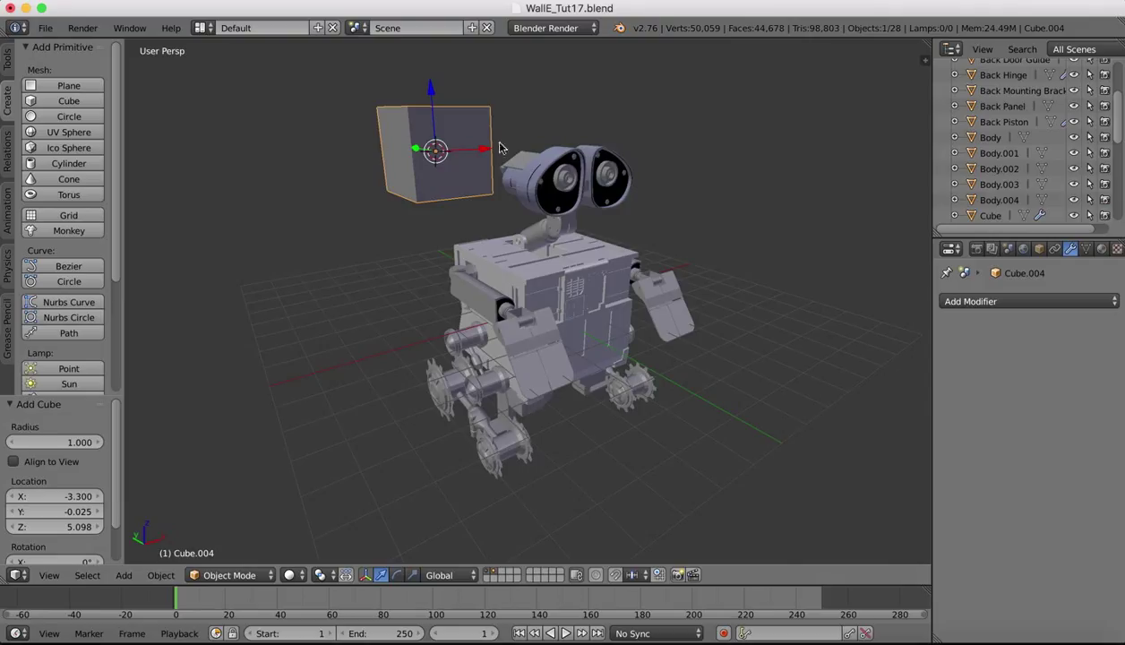
pyautogui.moveTo(429, 93); pyautogui.dragTo(433, 206)
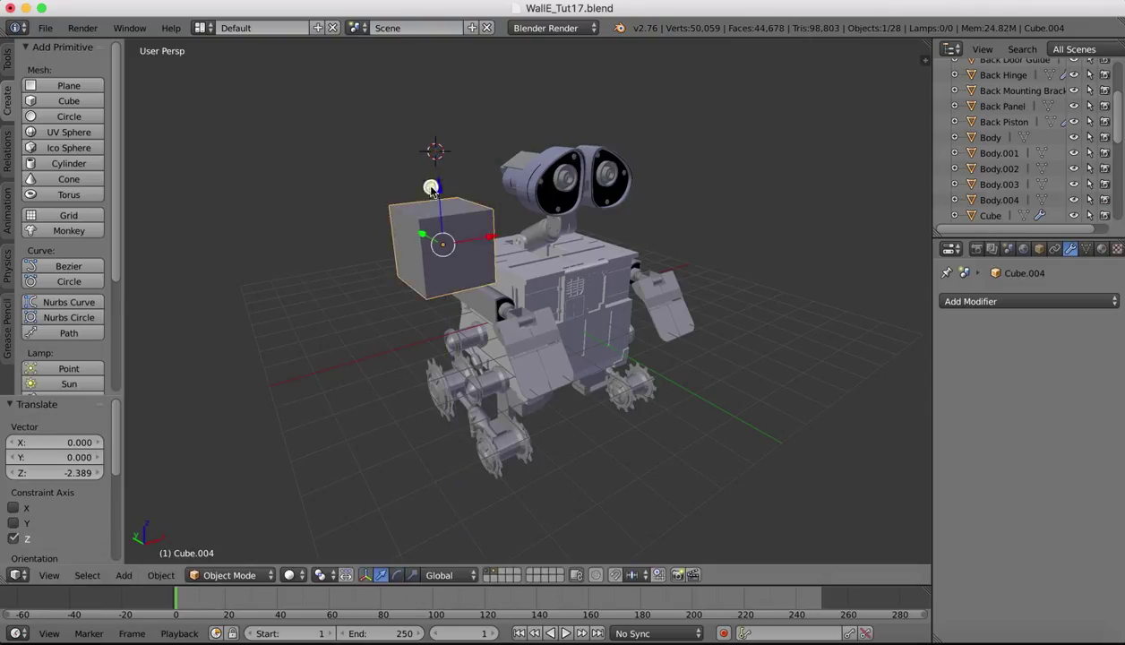
pyautogui.moveTo(489, 238); pyautogui.dragTo(445, 241)
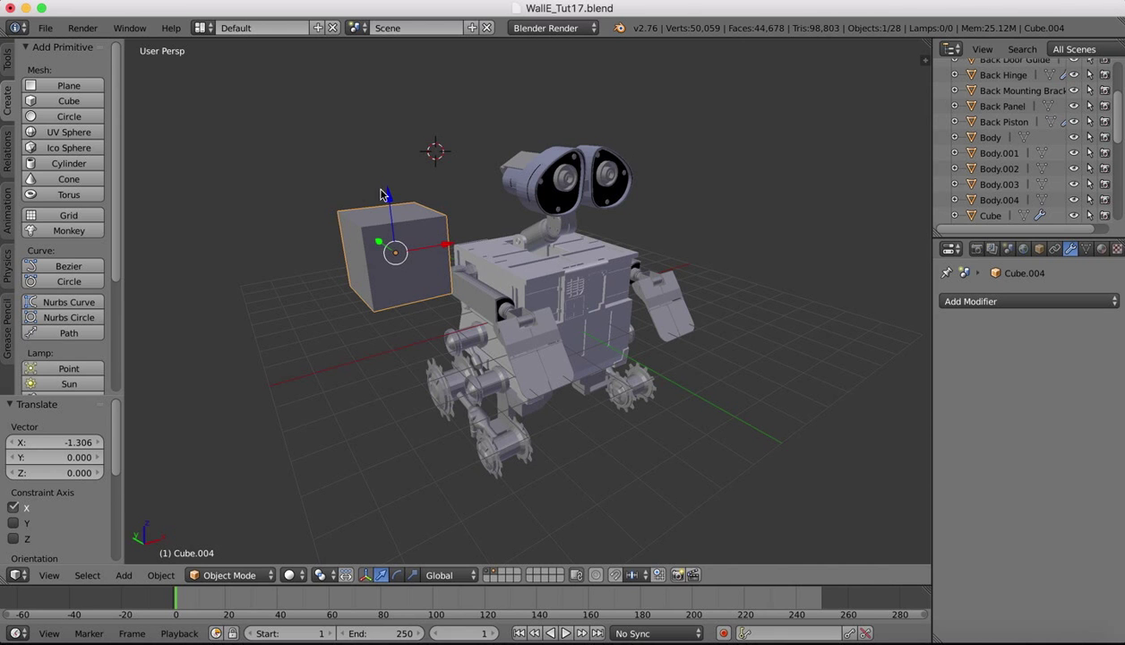
pyautogui.moveTo(389, 201); pyautogui.dragTo(390, 238)
# Flatten the cube into a thin plate by scaling it to about 0.064 in Z and about 0.297 in Y.
pyautogui.moveTo(627, 274); pyautogui.dragTo(637, 281, button='middle')
pyautogui.press('s')
pyautogui.press('x')
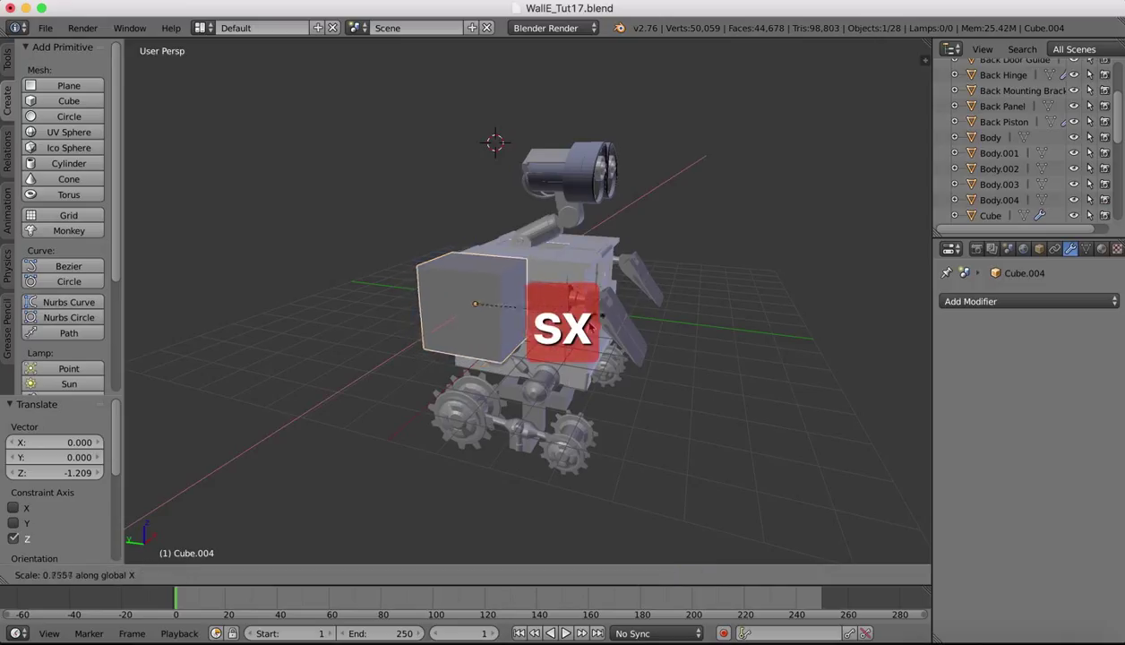
pyautogui.press('z')
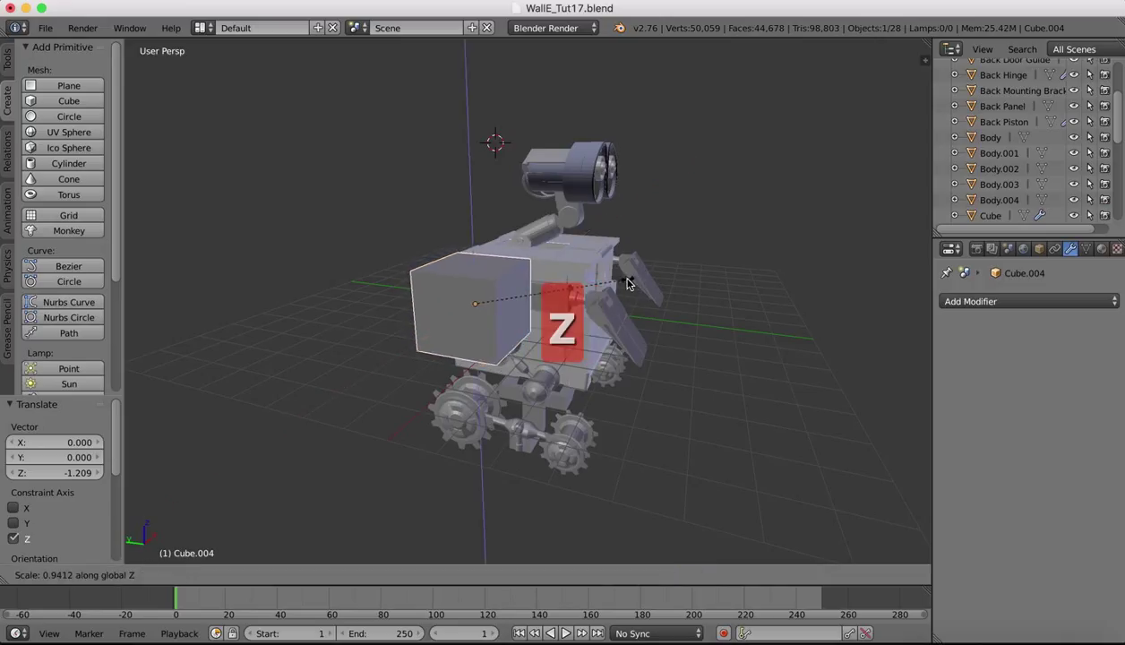
pyautogui.click(470, 314)
pyautogui.press('s')
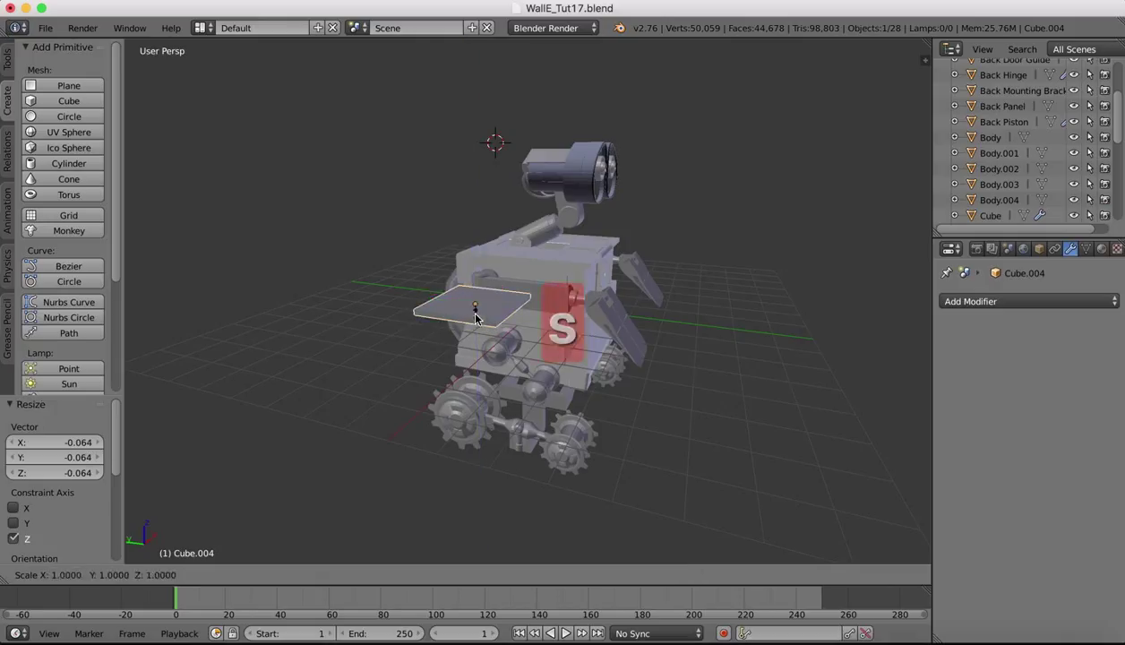
pyautogui.press('y')
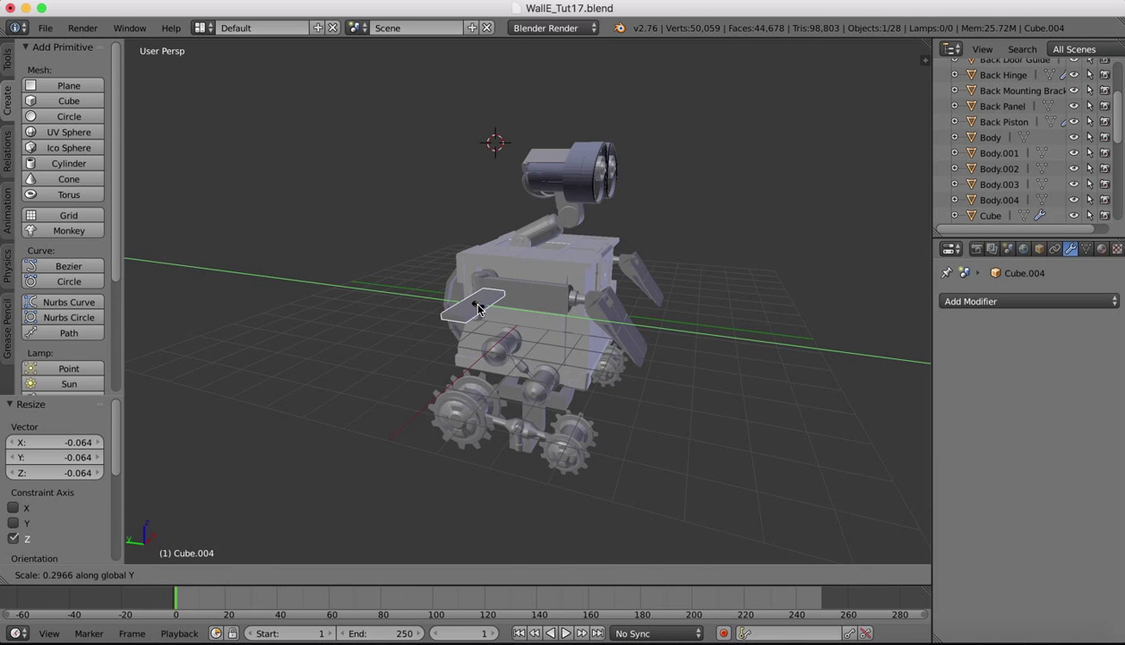
pyautogui.click(478, 305)
# Refine the plate's proportions by scaling it to about 0.951 along Y and about 0.876 along Z.
pyautogui.hscroll(8, 555, 334)
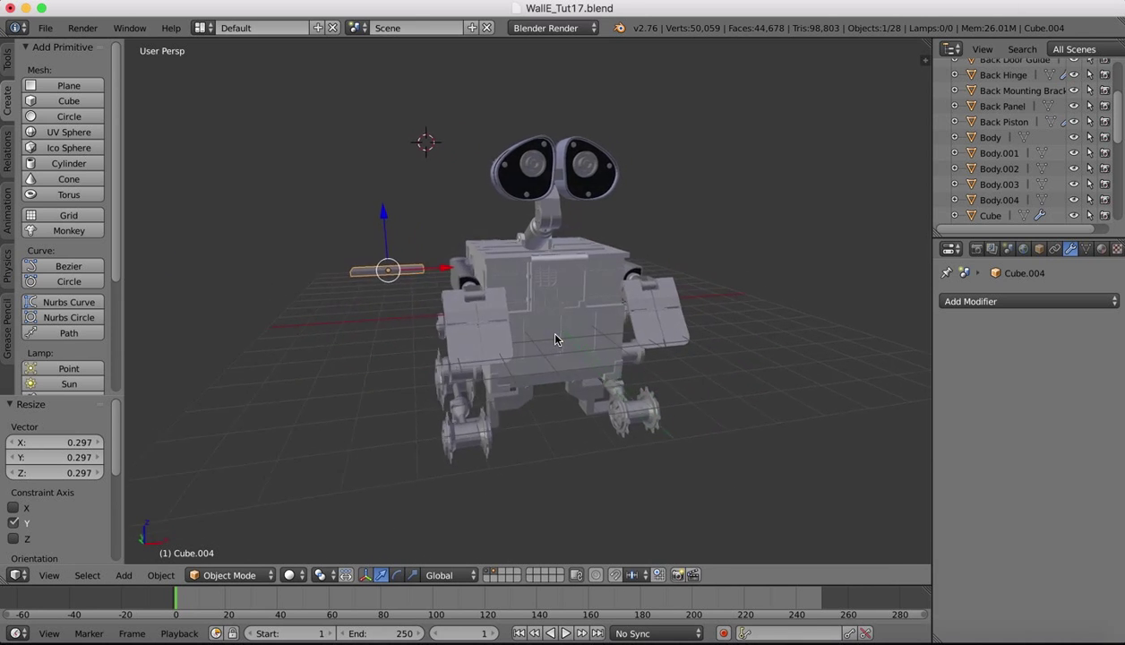
pyautogui.hscroll(-10, 556, 338)
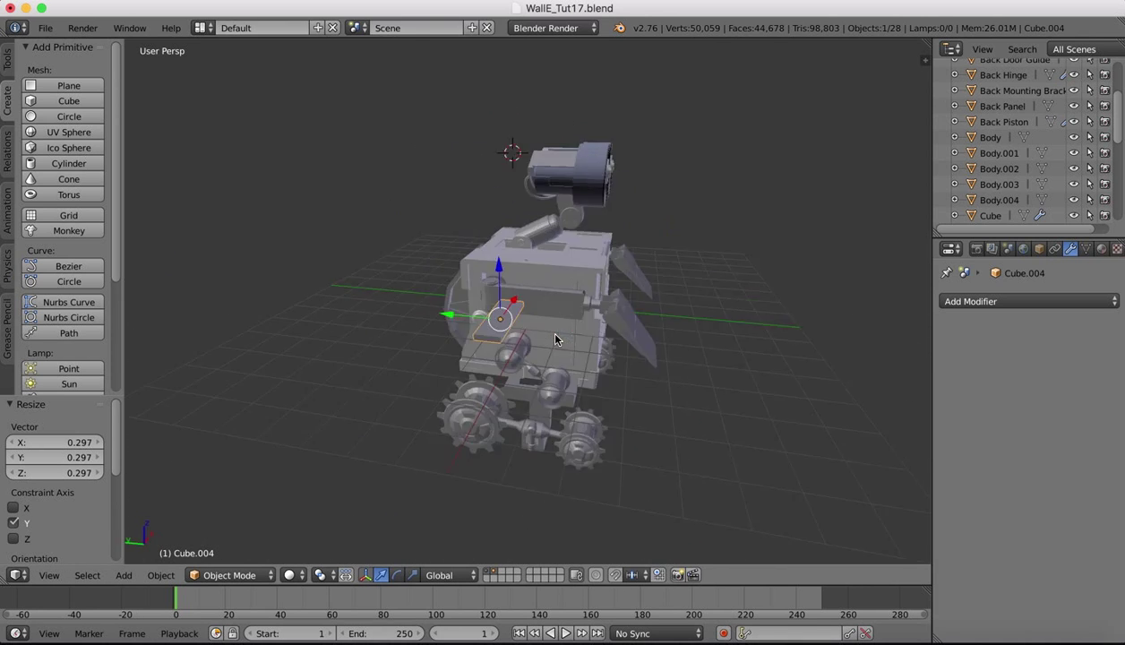
pyautogui.hscroll(-10, 555, 339)
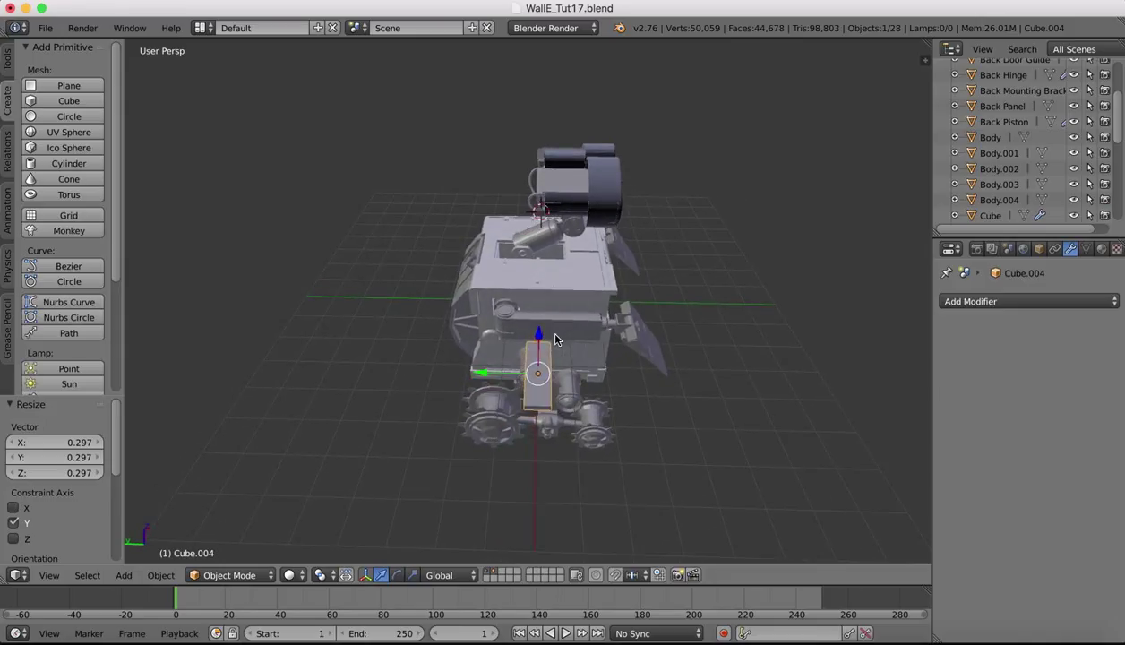
pyautogui.press('s')
pyautogui.press('y')
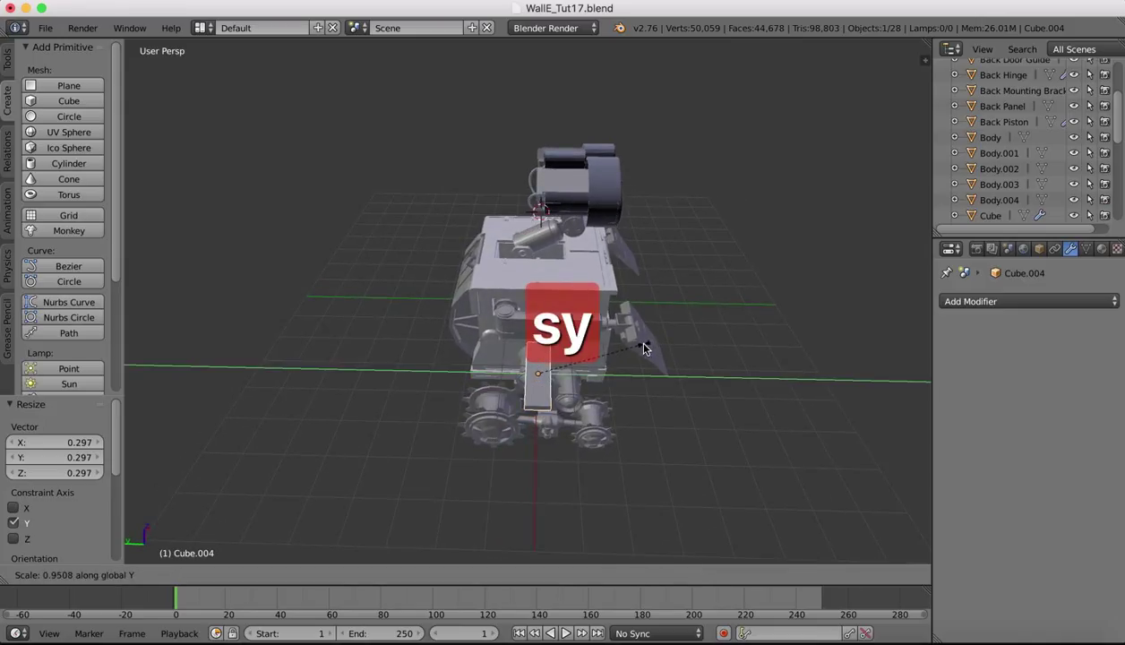
pyautogui.click(644, 346)
pyautogui.press('s')
pyautogui.press('z')
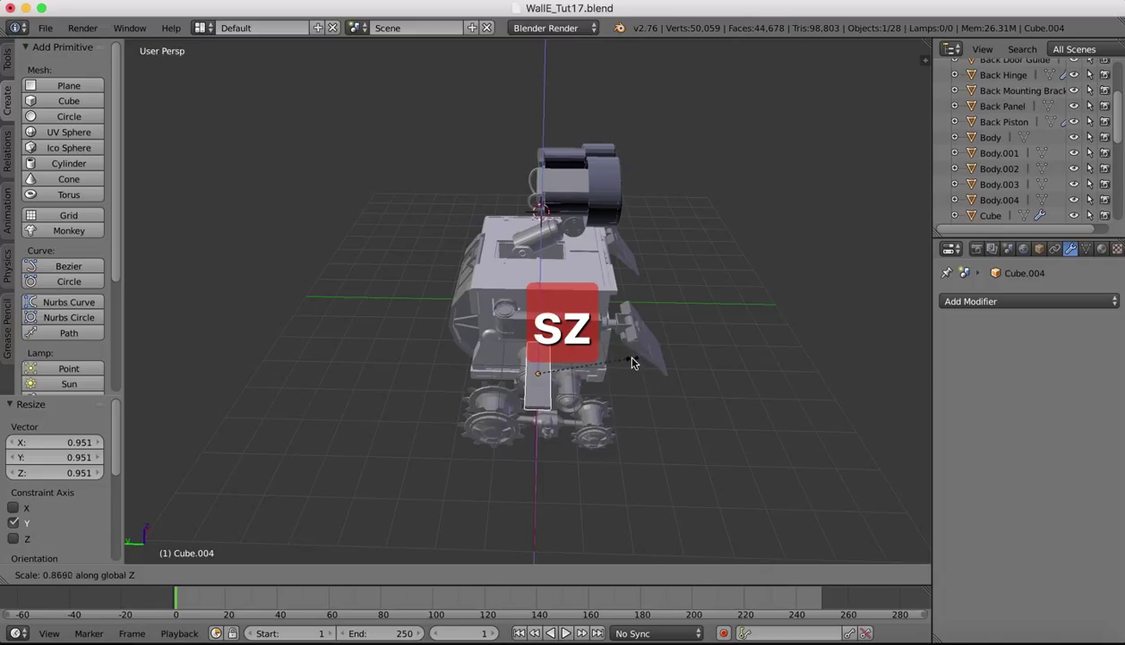
pyautogui.click(631, 361)
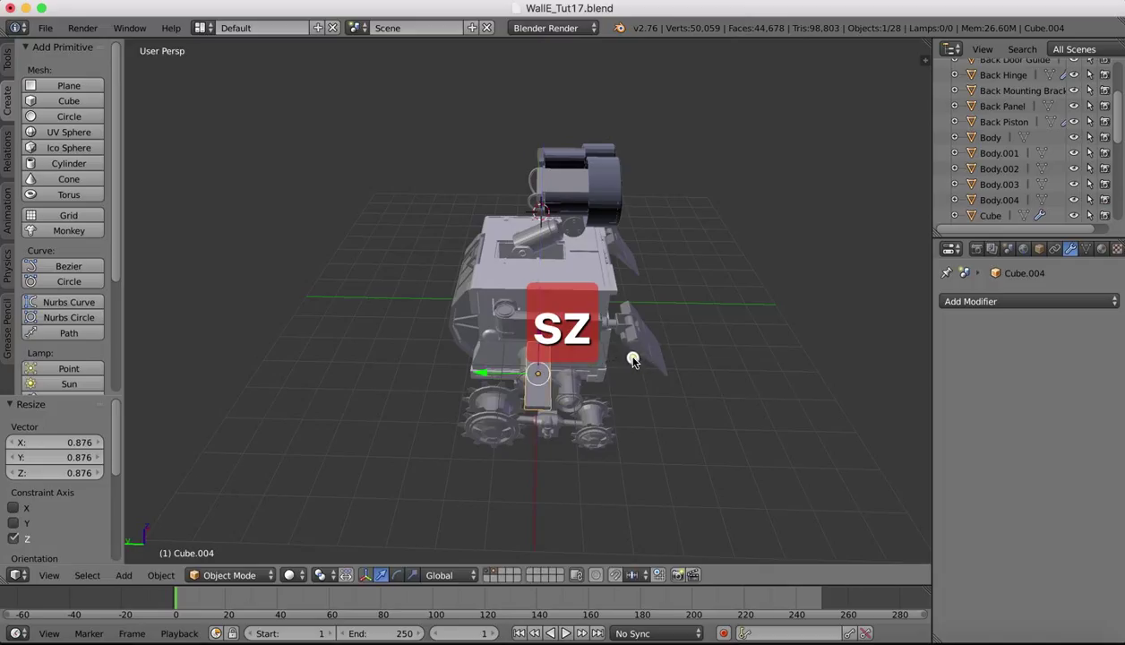
# Switch to the front view and move the plate in X and Z onto the robot's negative-X wheels.
pyautogui.click(56, 577)
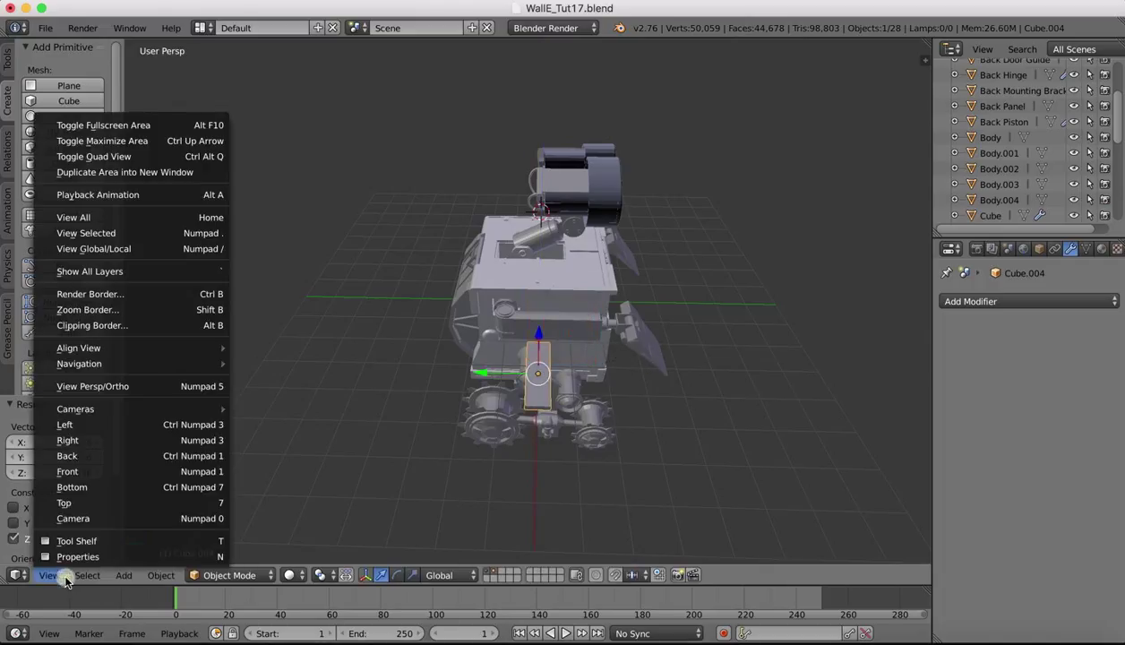
pyautogui.click(92, 473)
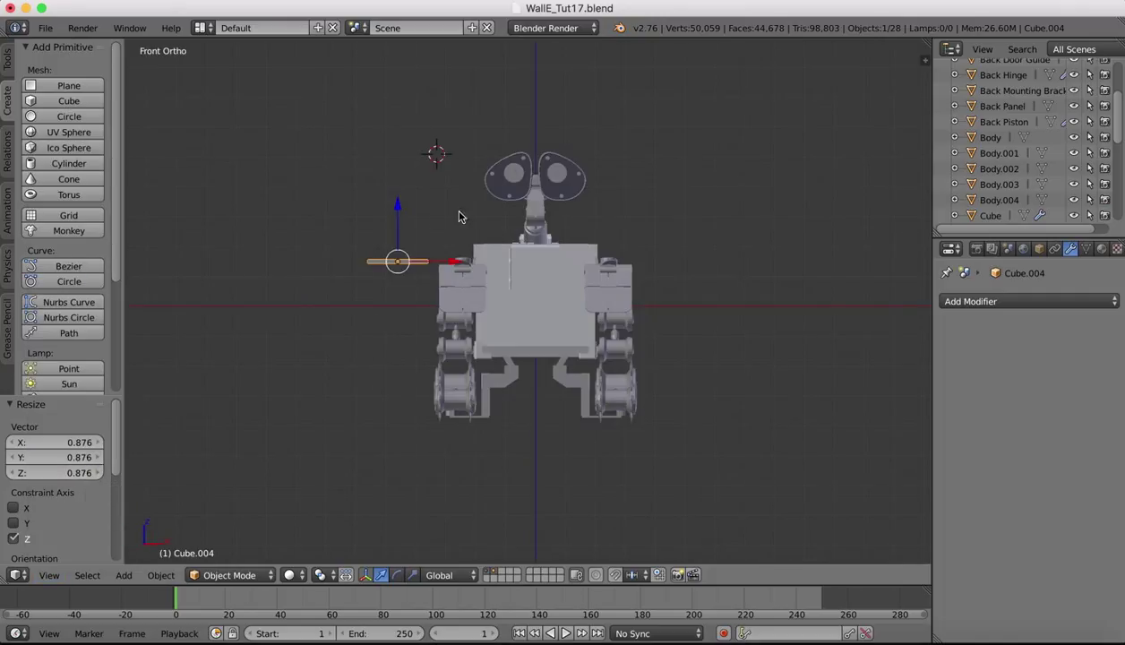
pyautogui.moveTo(455, 266); pyautogui.dragTo(515, 260)
pyautogui.moveTo(465, 206); pyautogui.dragTo(459, 318)
pyautogui.moveTo(508, 374); pyautogui.dragTo(499, 374)
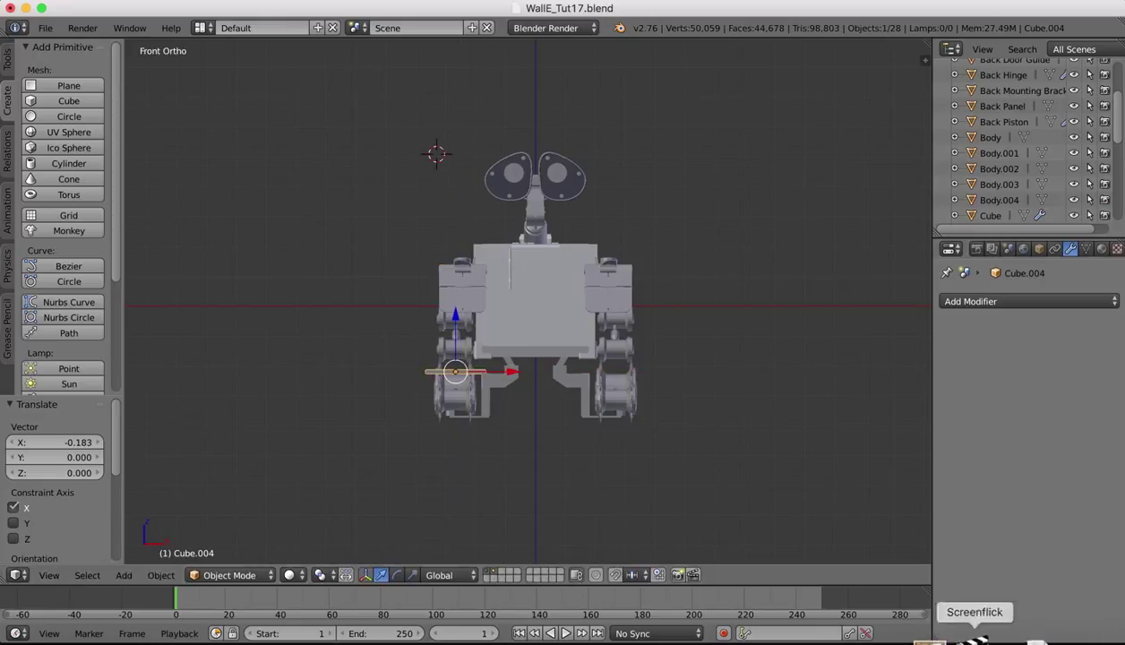
# Check the tread's width against the wheels in the Preview reference, and shift the plate about -0.042 along X in Blender.
pyautogui.click(939, 639)
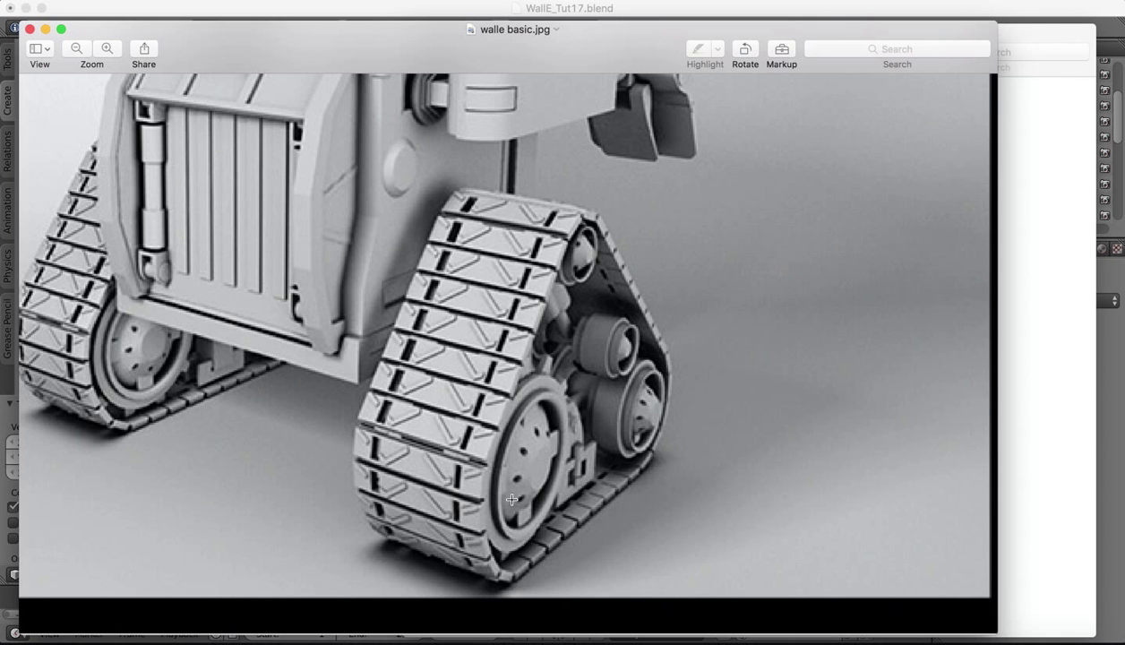
pyautogui.click(902, 638)
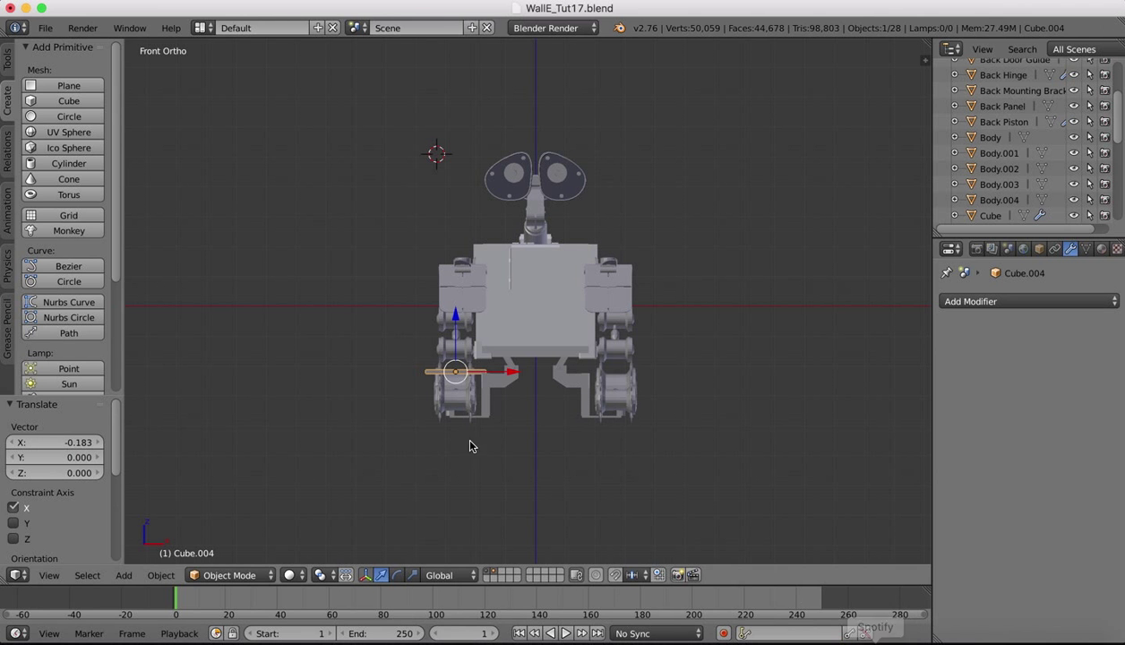
pyautogui.scroll(5, 470, 429)
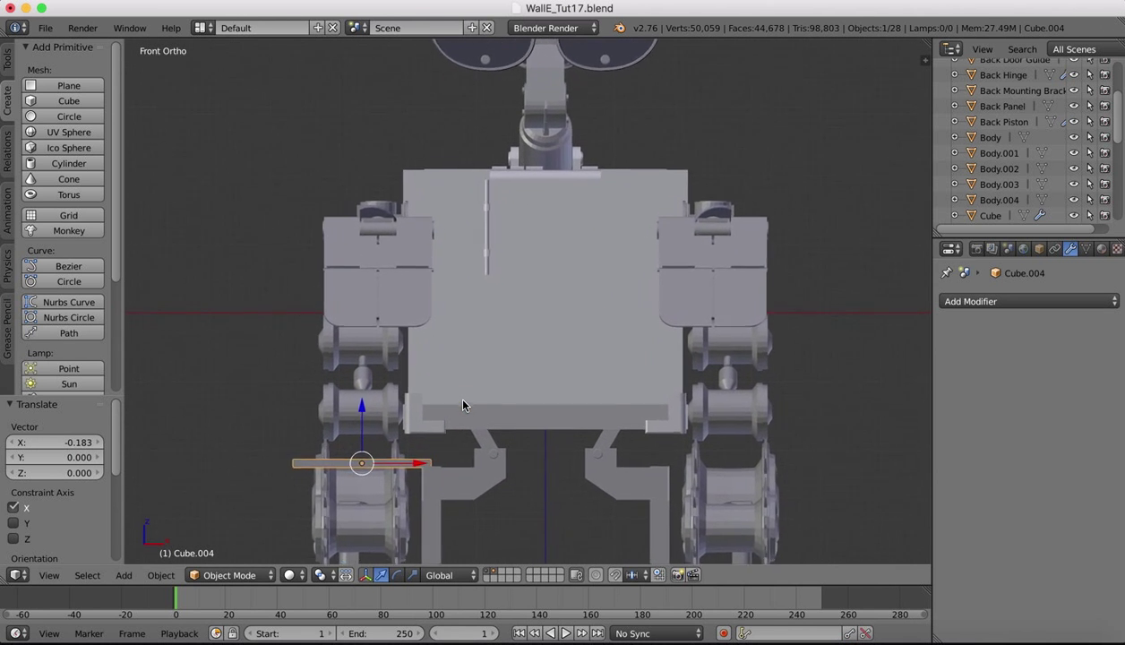
pyautogui.scroll(1, 463, 405)
pyautogui.keyDown('shift'); pyautogui.scroll(-4, 463, 405); pyautogui.keyUp('shift')
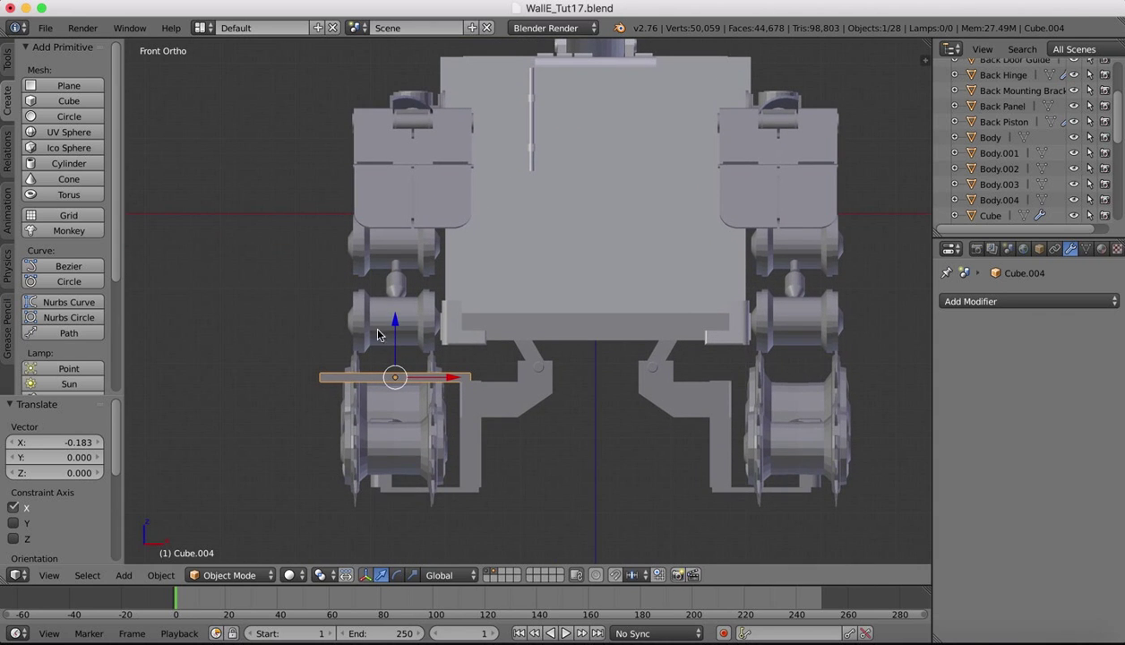
pyautogui.moveTo(450, 380); pyautogui.dragTo(448, 381)
# Narrow the plate to fit the wheels' width by scaling it to about 0.778 along X.
pyautogui.press('s')
pyautogui.press('z')
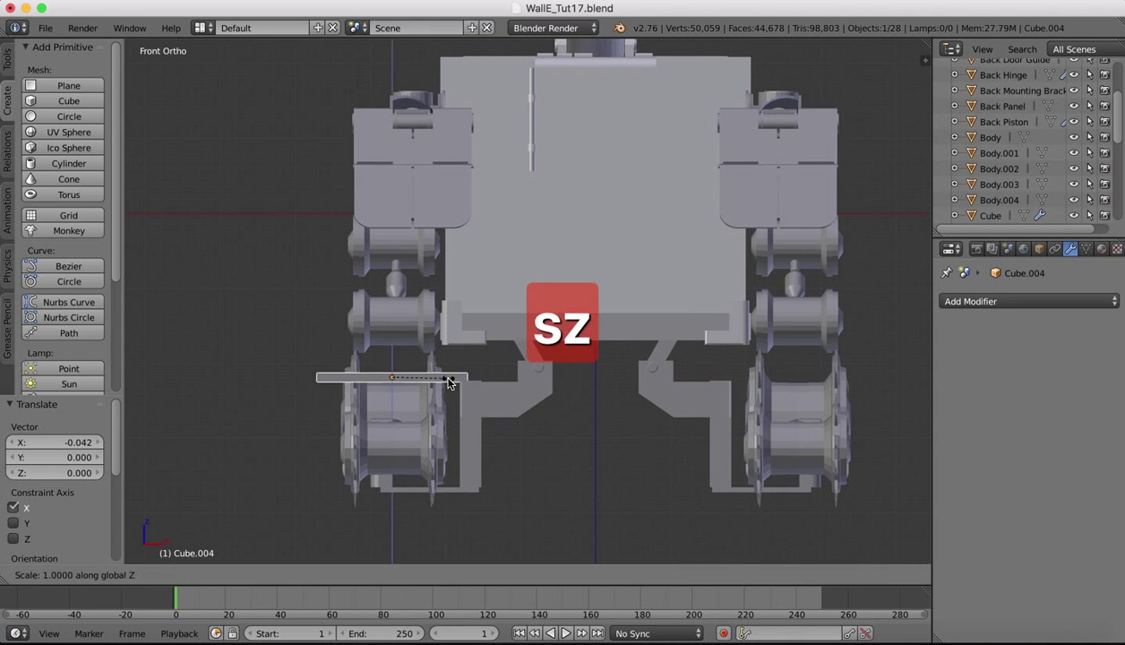
pyautogui.press('x')
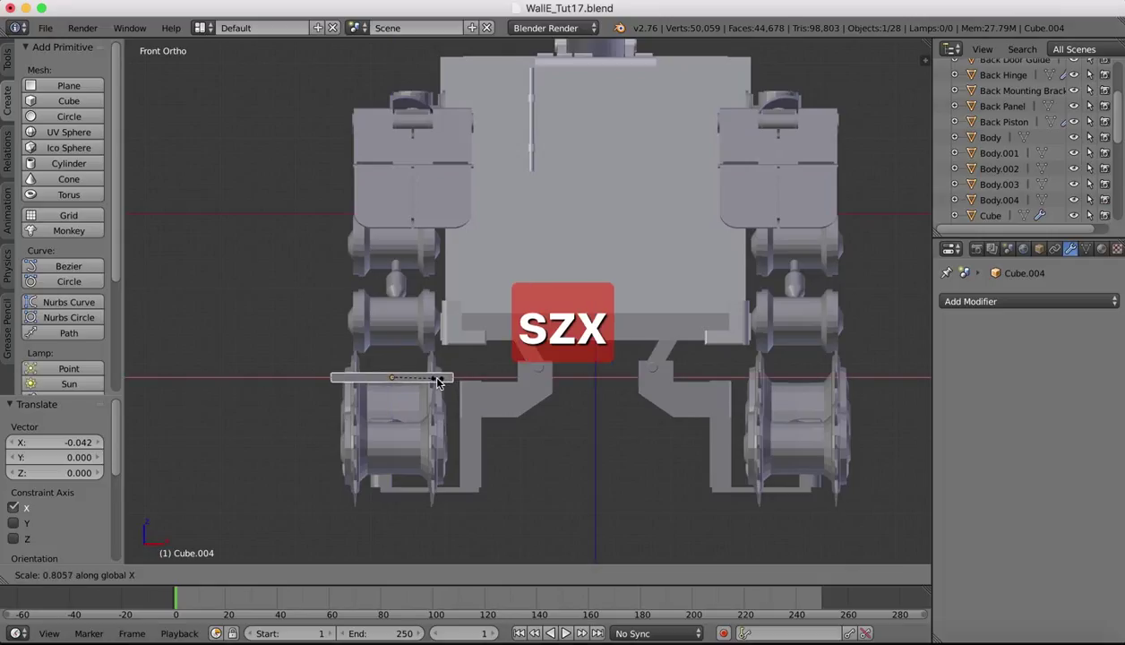
pyautogui.click(436, 382)
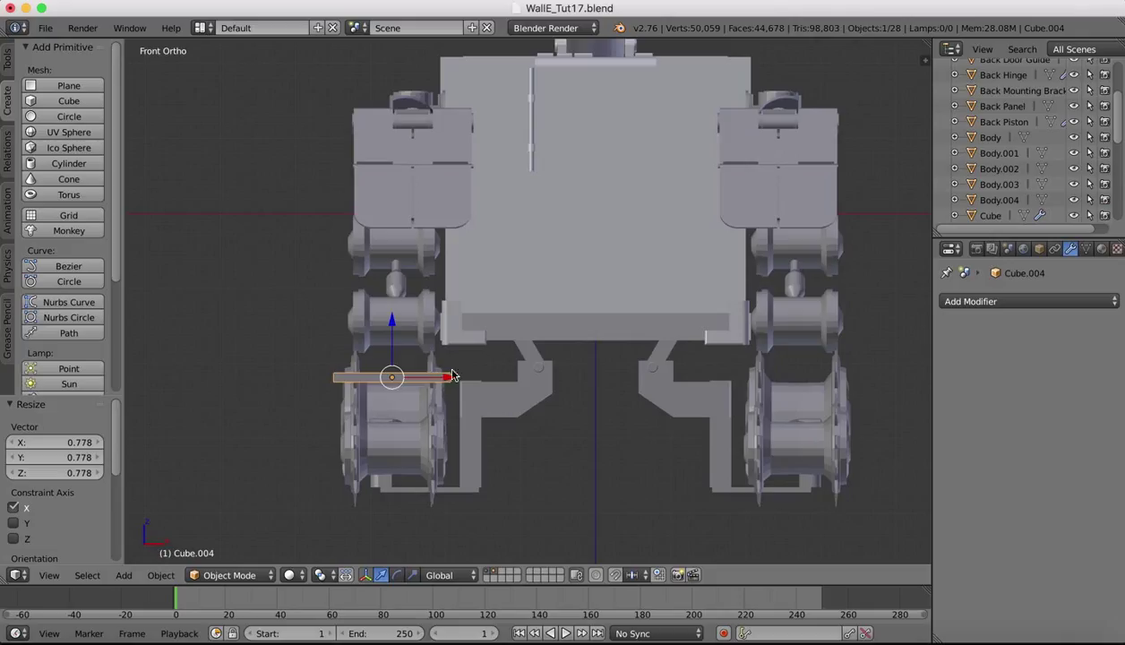
# Centre the tread plate on the wheels by shifting it about 0.021 along X.
pyautogui.press('g')
pyautogui.press('x')
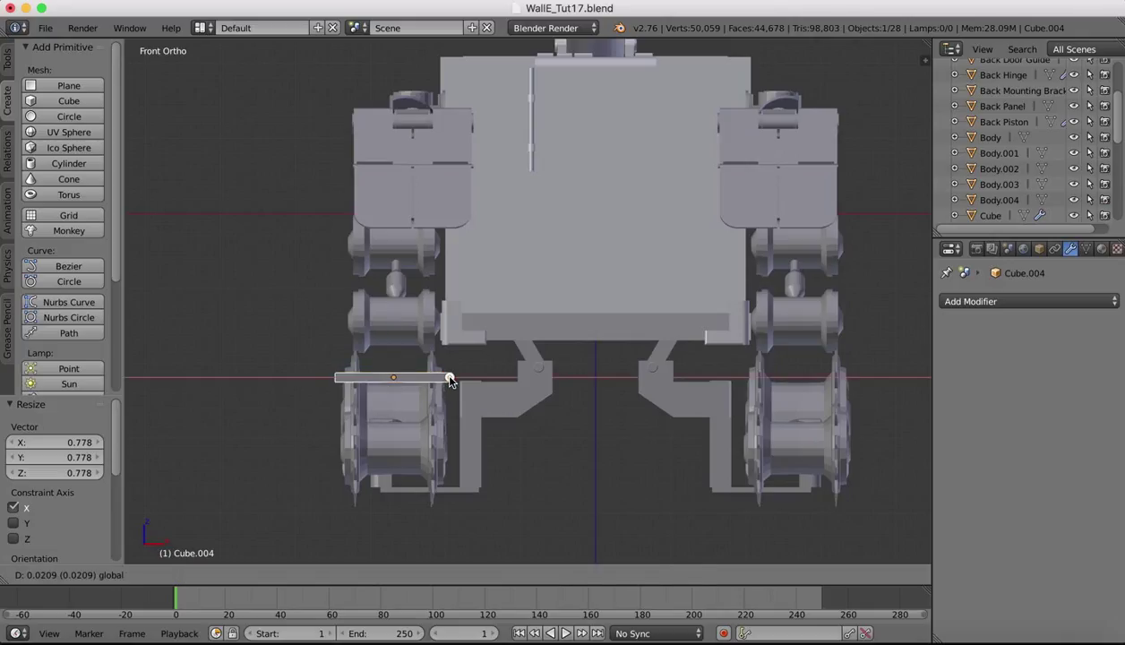
pyautogui.click(450, 381)
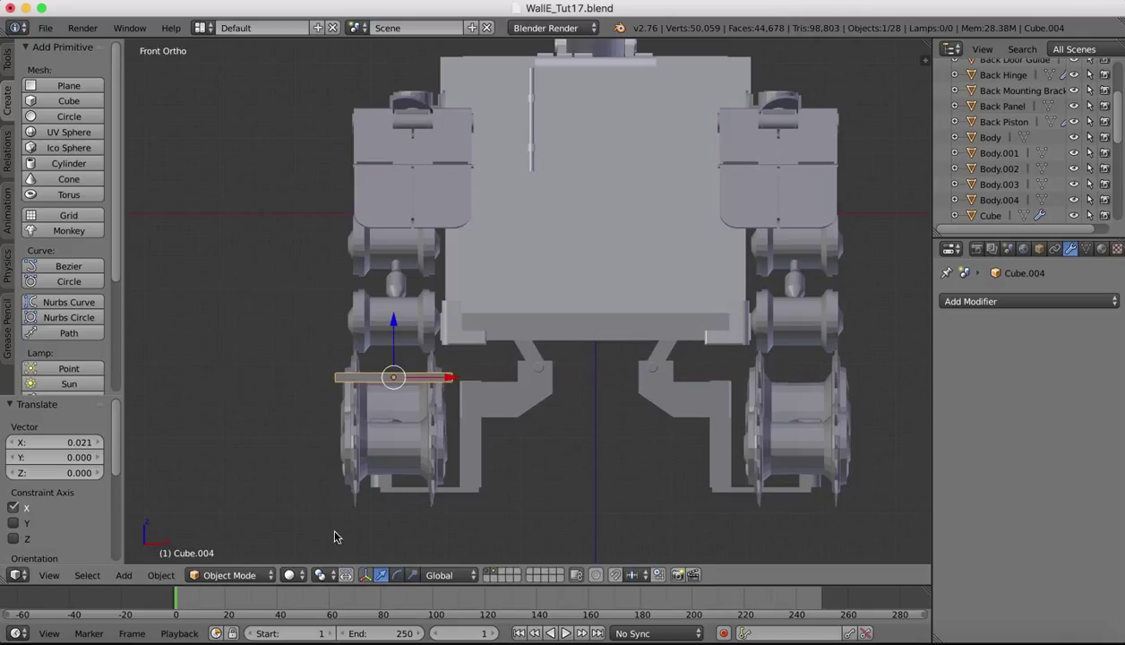
# Switch to the left view and raise the plate to just above the uppermost roller, shifting it about 0.198 along Y.
pyautogui.click(49, 575)
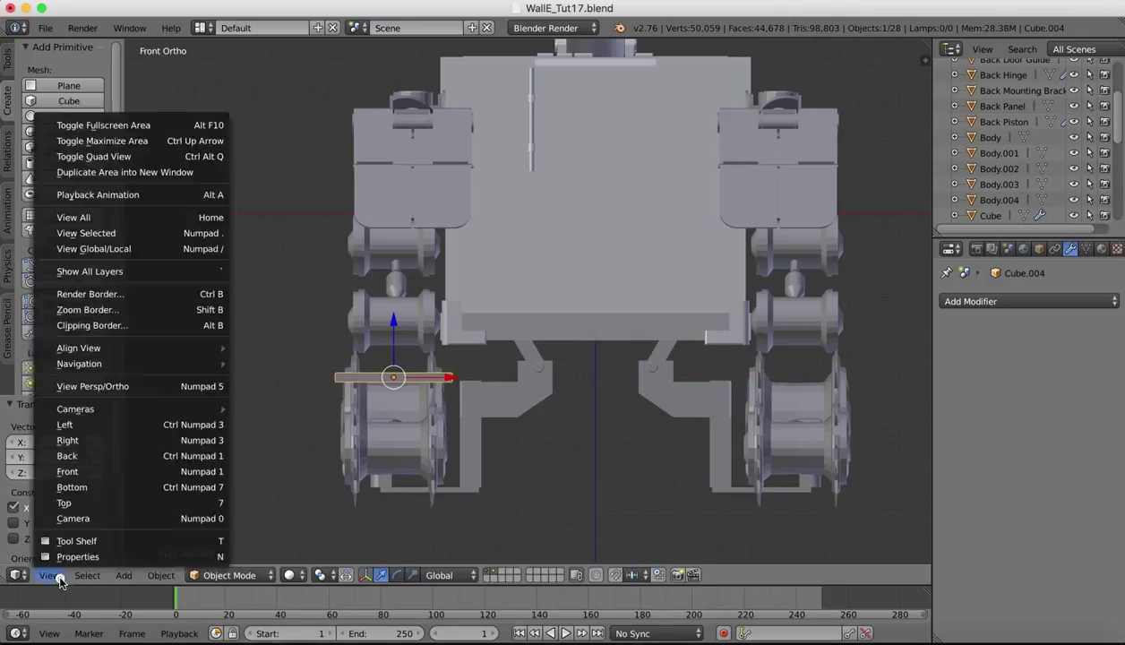
pyautogui.click(69, 425)
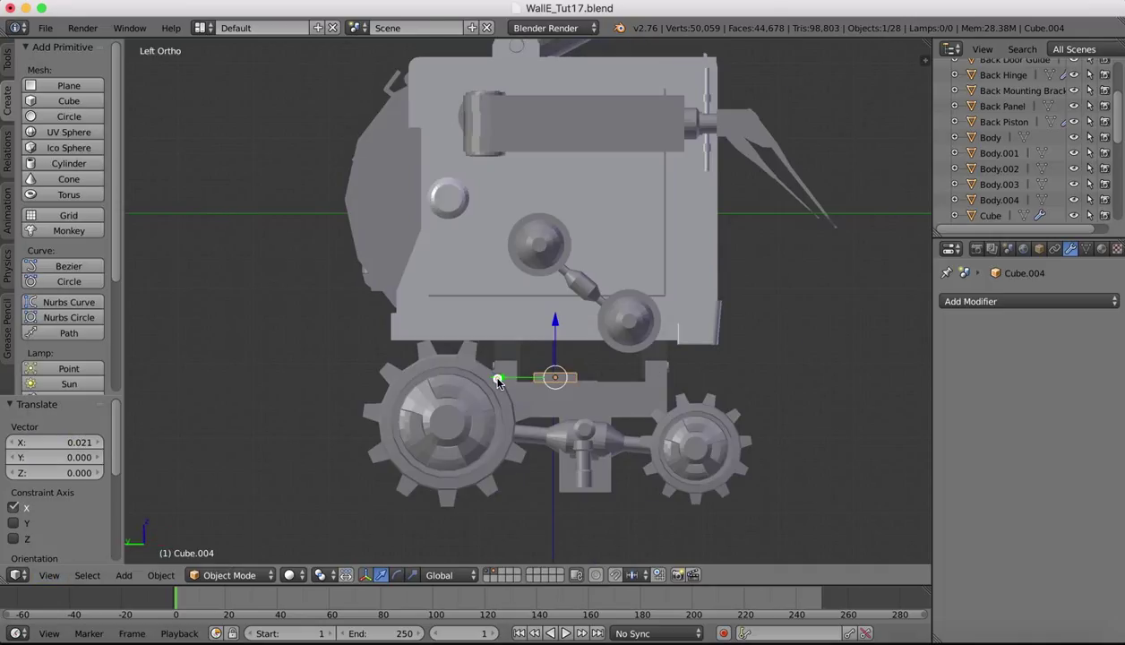
pyautogui.moveTo(548, 324); pyautogui.dragTo(541, 156)
pyautogui.moveTo(497, 210); pyautogui.dragTo(481, 211)
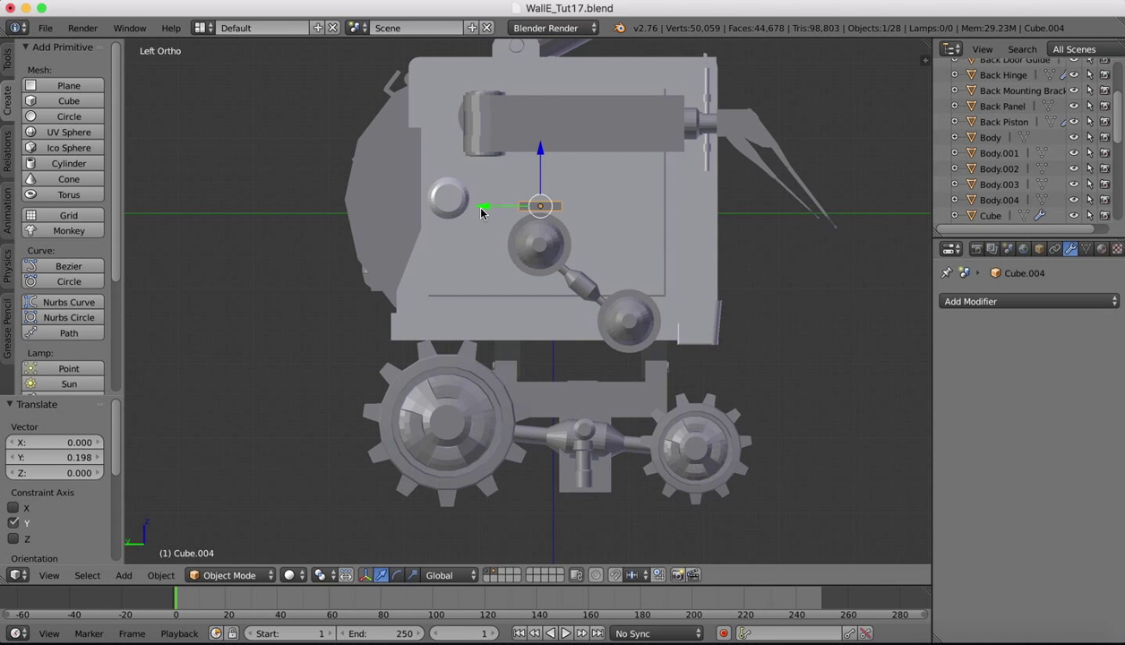
# Examine how the tread wraps around the rollers and wheels in the Preview reference image, and return to Blender.
pyautogui.click(927, 634)
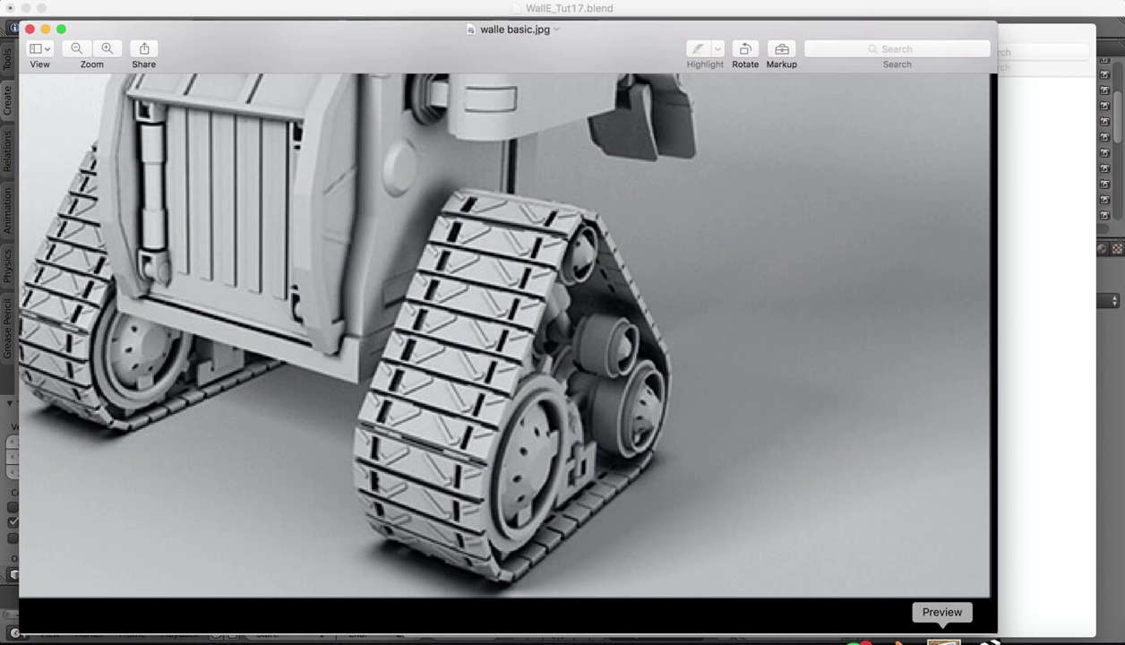
pyautogui.scroll(10, 552, 245)
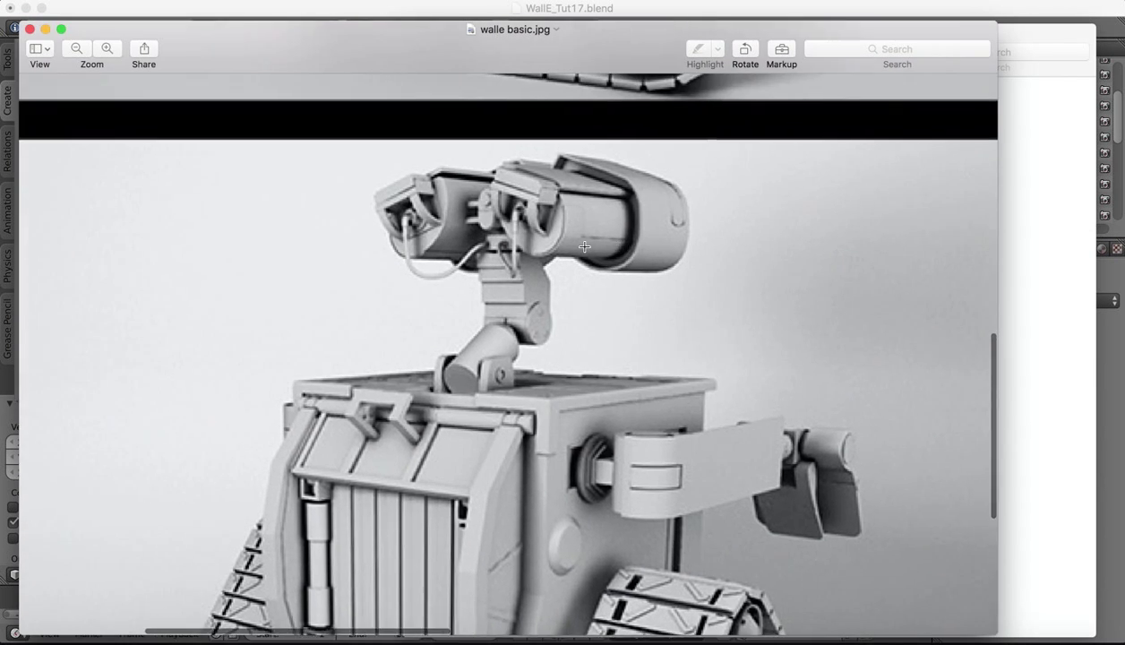
pyautogui.hscroll(-8, 584, 246)
pyautogui.scroll(-10, 584, 246)
pyautogui.hscroll(8, 584, 247)
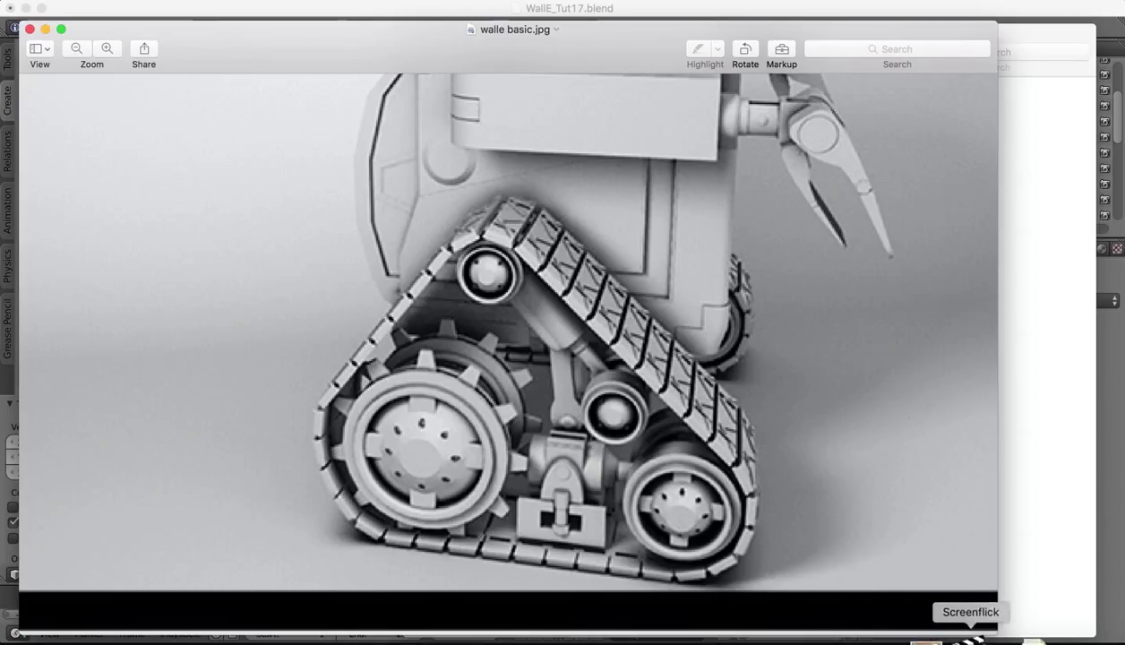
pyautogui.click(901, 640)
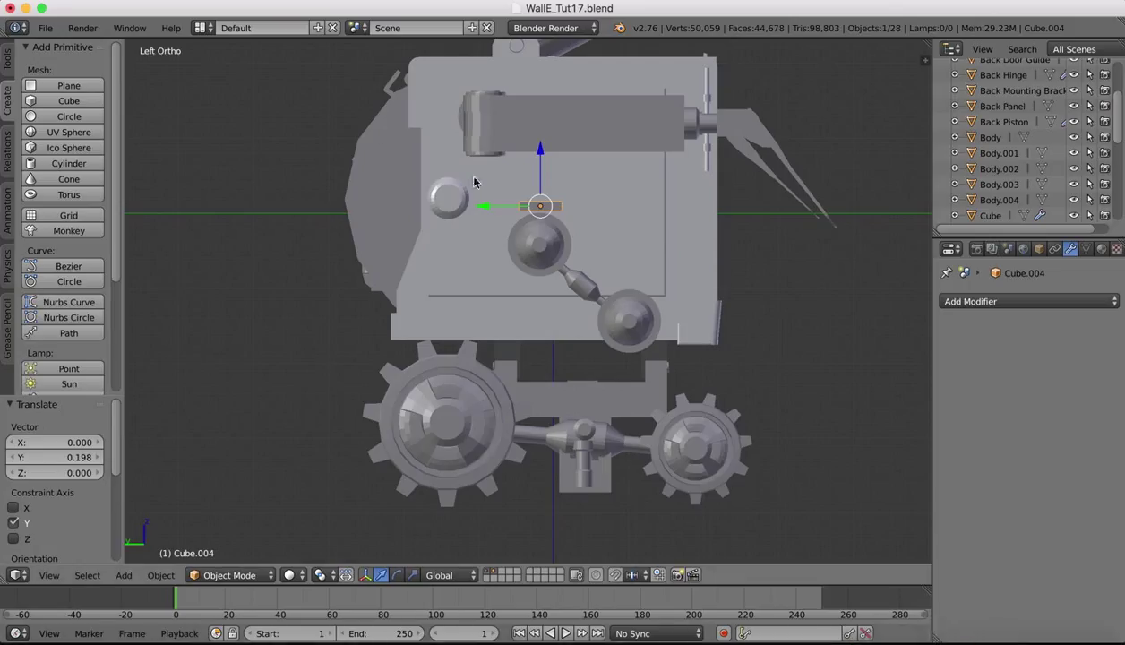
# Move the plate about -4.035 along Z and 1.262 along Y to sit beneath the large wheel, and compare it with the Preview reference.
pyautogui.moveTo(537, 152); pyautogui.dragTo(572, 457)
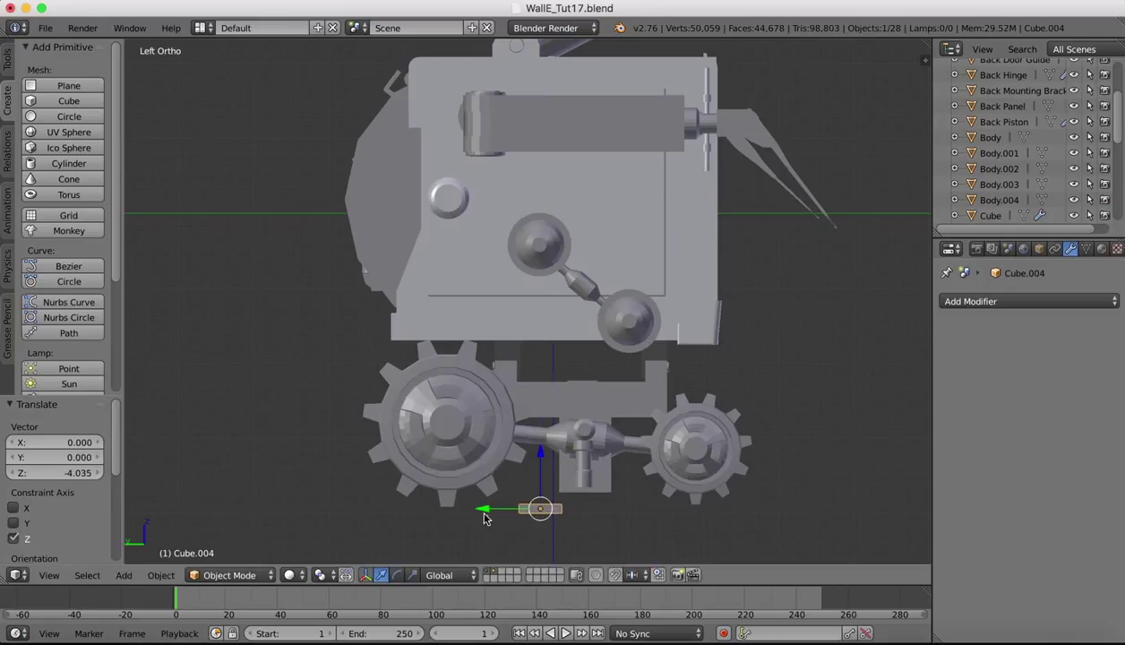
pyautogui.moveTo(484, 518); pyautogui.dragTo(388, 503)
pyautogui.click(388, 504)
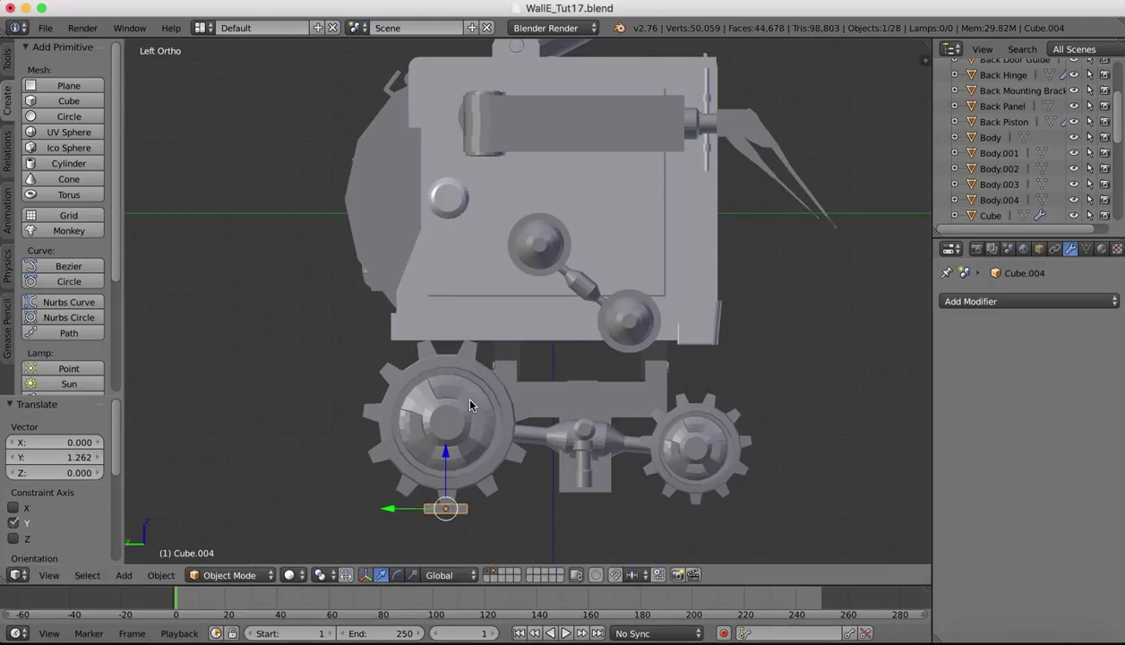
pyautogui.click(932, 630)
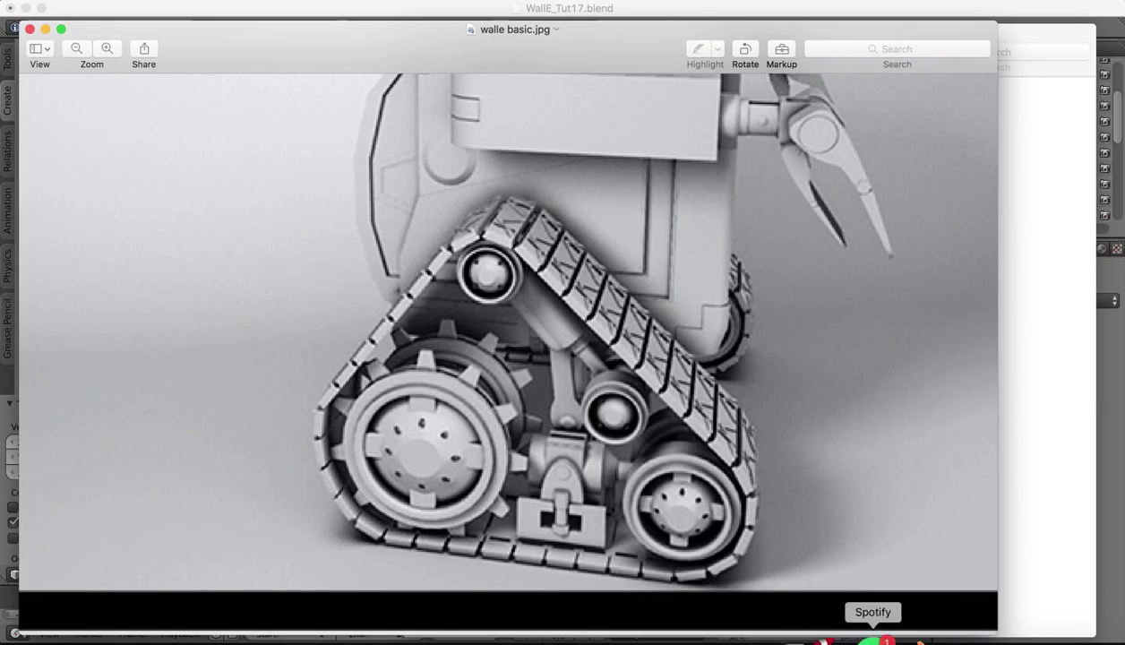
pyautogui.click(904, 640)
# Enter Edit Mode on the plate and add one loop cut across its width, slid close to the outer end.
pyautogui.moveTo(507, 414)
pyautogui.mouseDown(button='middle')
pyautogui.moveTo(516, 418)
pyautogui.moveTo(501, 385)
pyautogui.moveTo(484, 394)
pyautogui.moveTo(515, 424)
pyautogui.moveTo(509, 417)
pyautogui.mouseUp(button='middle')
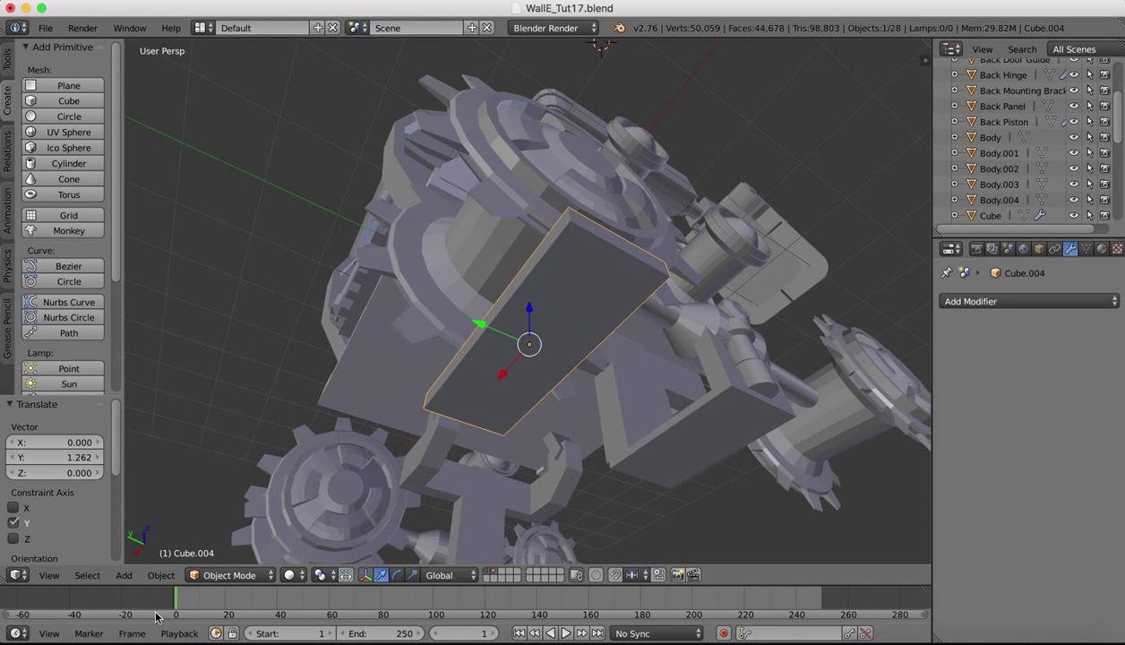
pyautogui.click(216, 577)
pyautogui.click(223, 541)
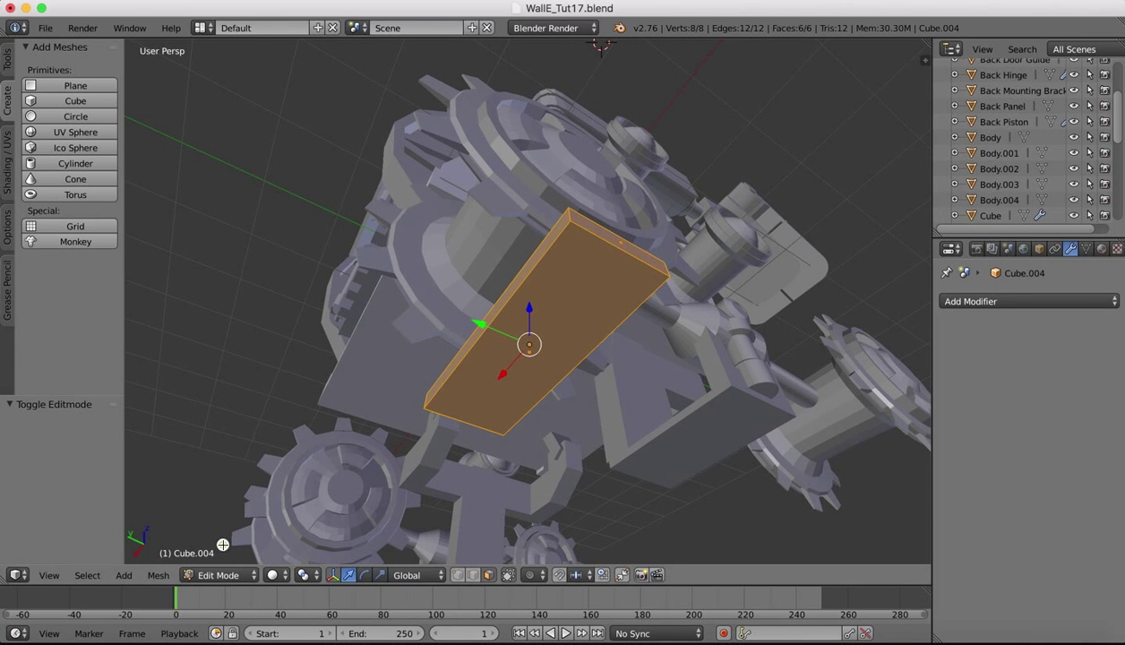
pyautogui.click(8, 61)
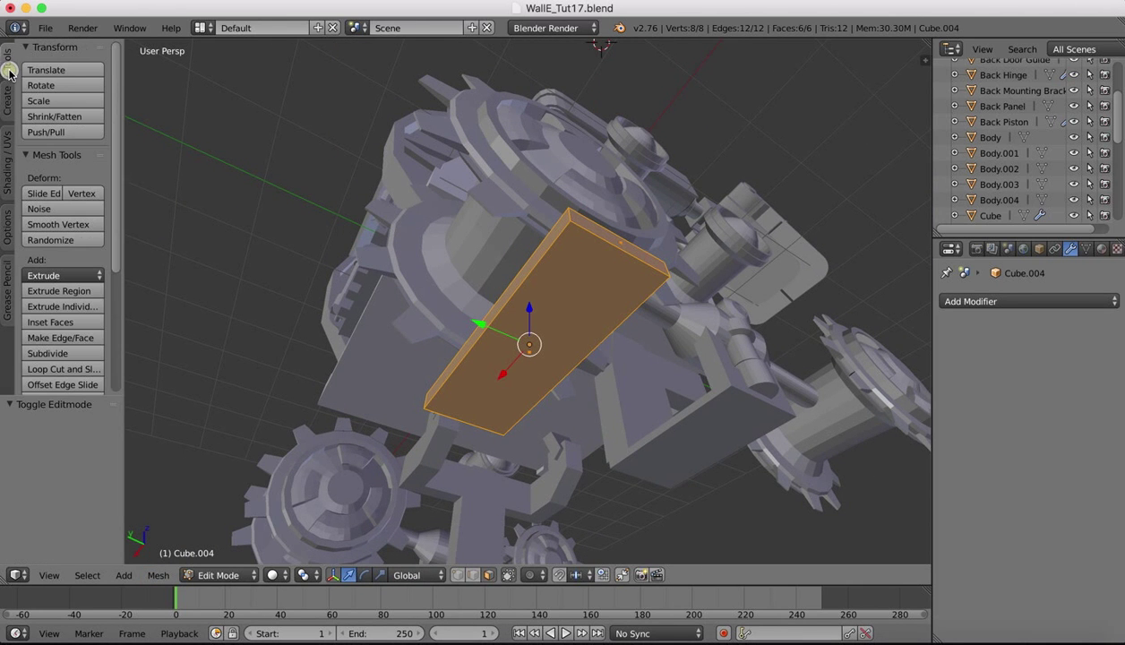
pyautogui.scroll(-1, 61, 342)
pyautogui.click(53, 350)
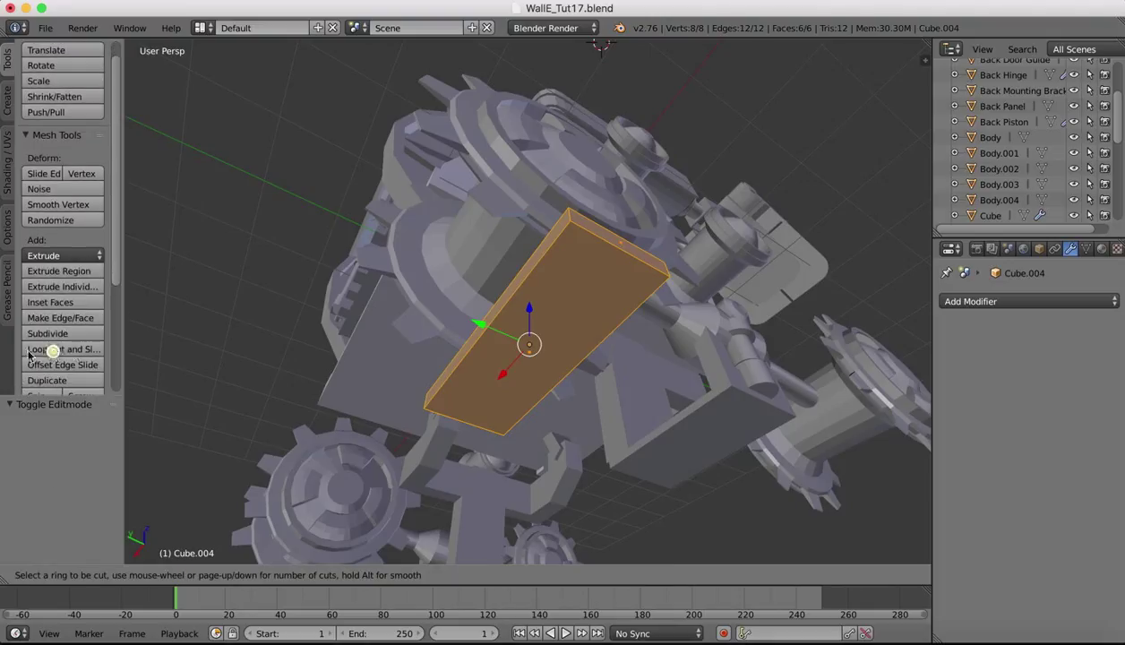
pyautogui.click(506, 337)
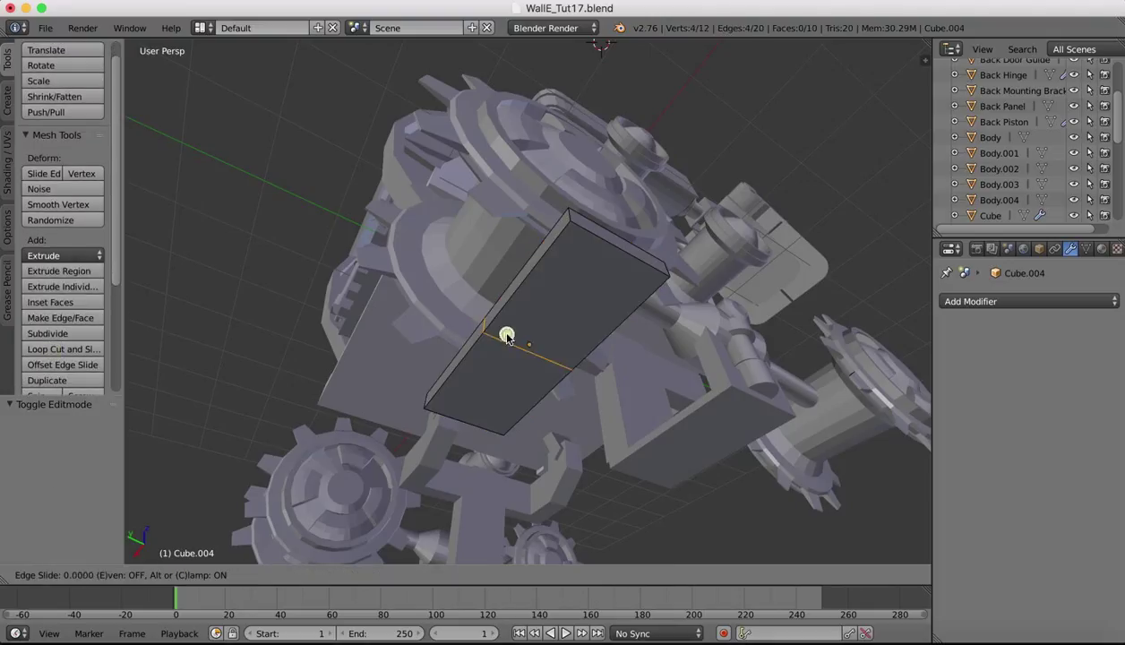
pyautogui.click(558, 258)
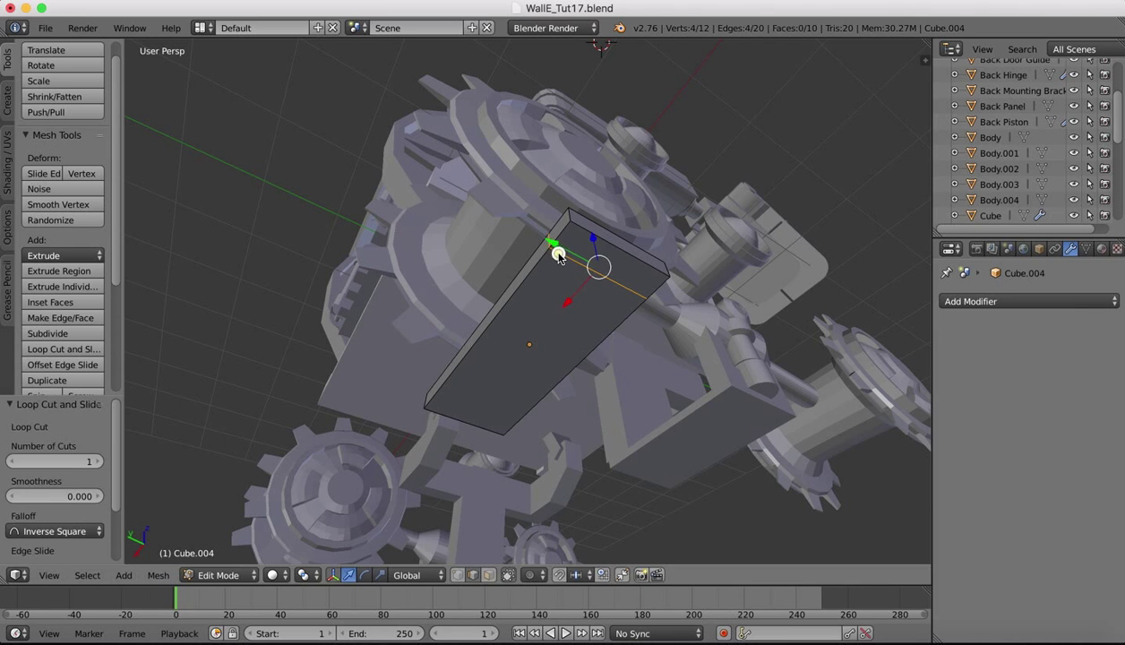
# Fine-tune the loop cut's position near the plate's outer end, shifting it about 0.064 and then -0.036 along X.
pyautogui.moveTo(641, 193); pyautogui.dragTo(648, 181, button='middle')
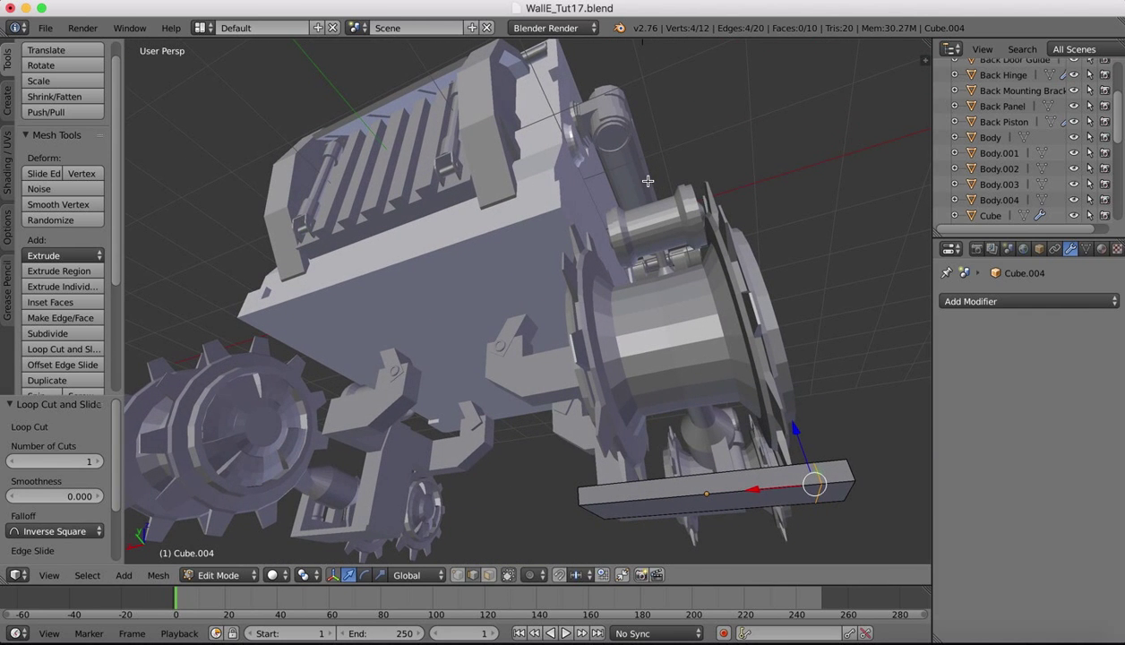
pyautogui.moveTo(813, 488); pyautogui.dragTo(764, 431, button='middle')
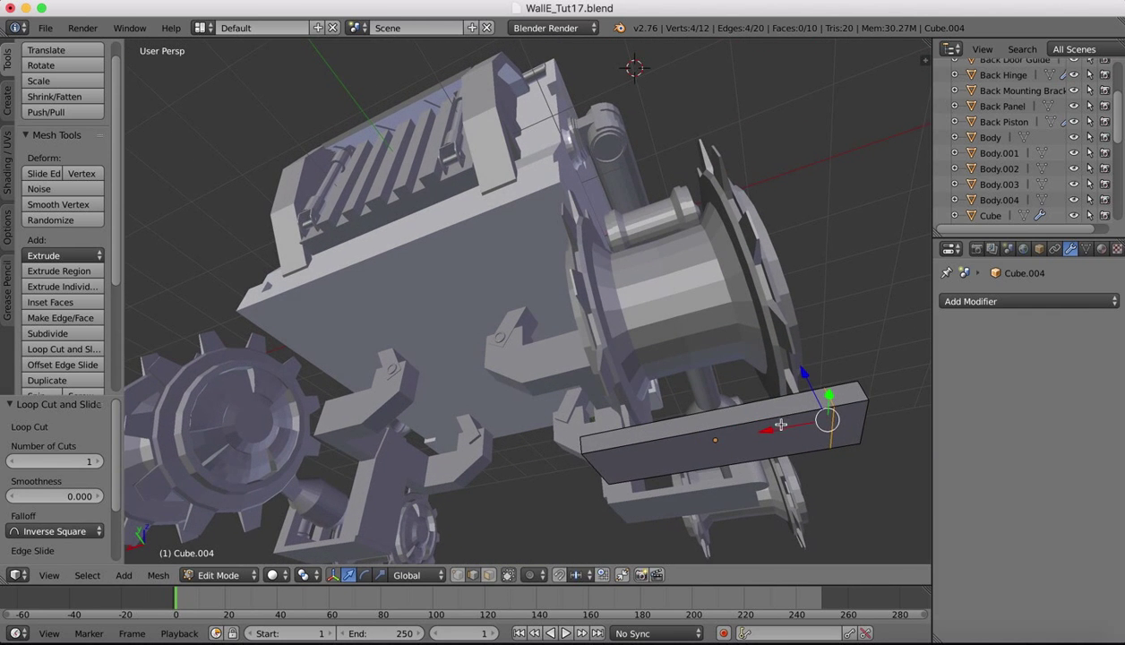
pyautogui.press('g')
pyautogui.click(748, 424)
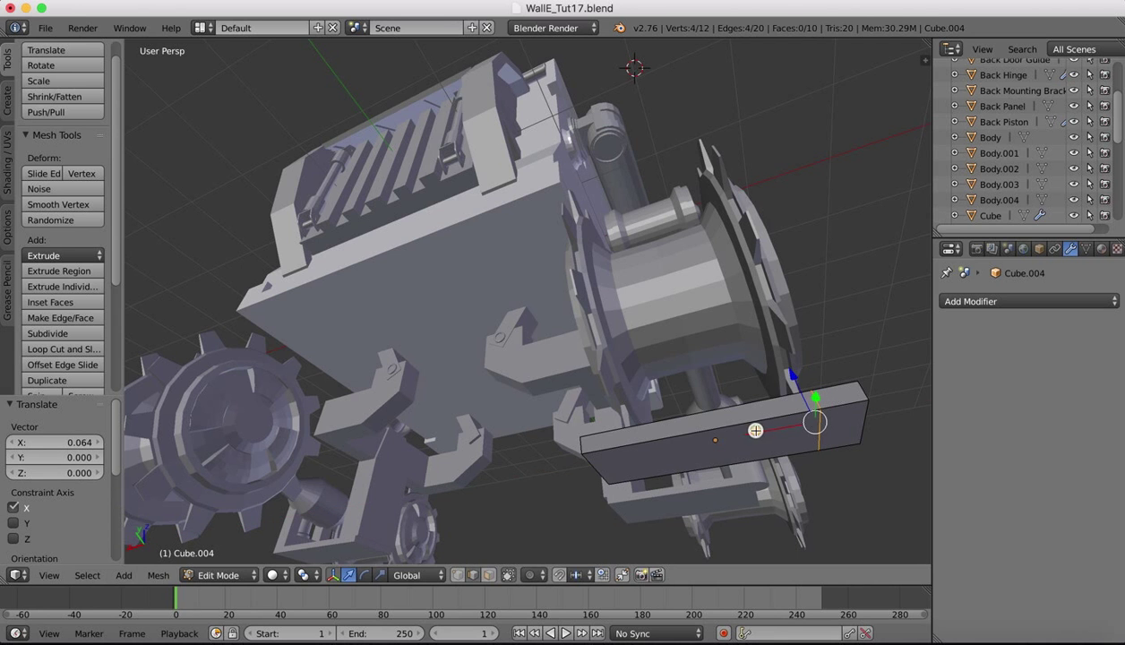
pyautogui.moveTo(760, 319); pyautogui.dragTo(773, 324, button='middle')
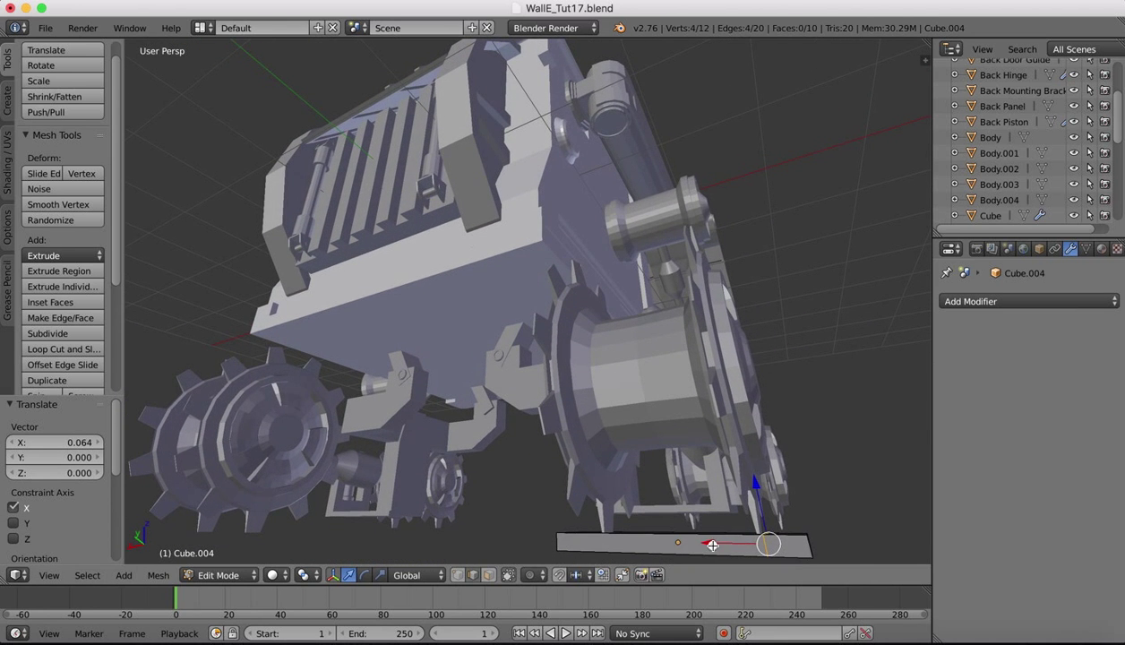
pyautogui.moveTo(713, 544); pyautogui.dragTo(721, 546)
pyautogui.moveTo(731, 454); pyautogui.dragTo(583, 431, button='middle')
# Try a second loop cut across the plate, moved about -0.537 along X to sit beside the first one.
pyautogui.click(52, 351)
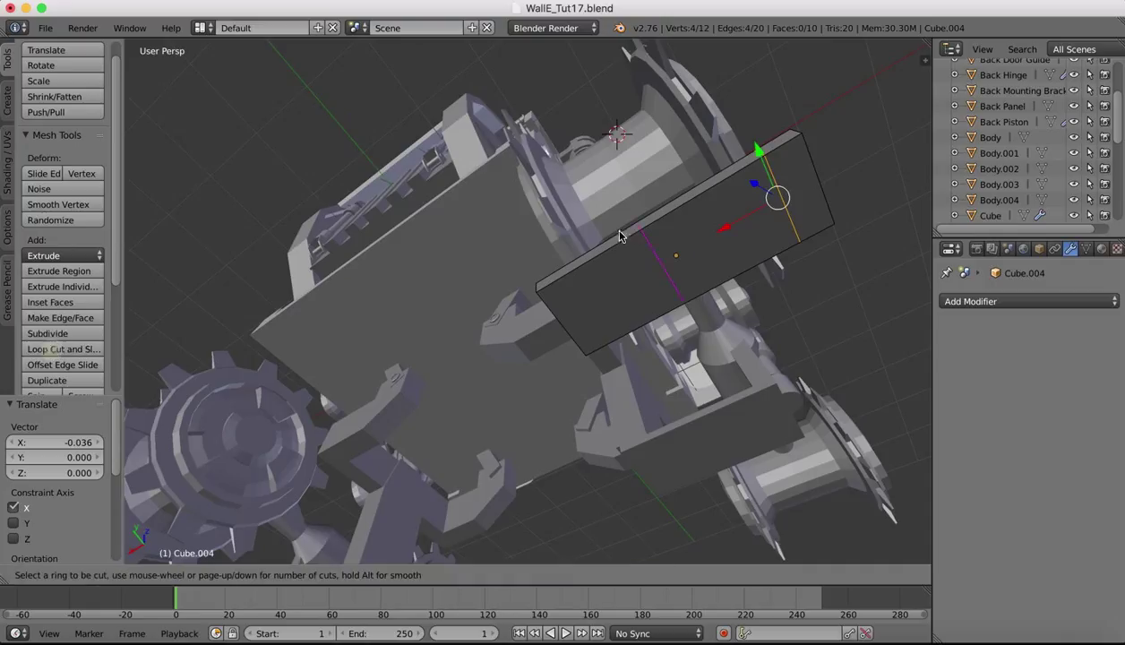
pyautogui.click(658, 213)
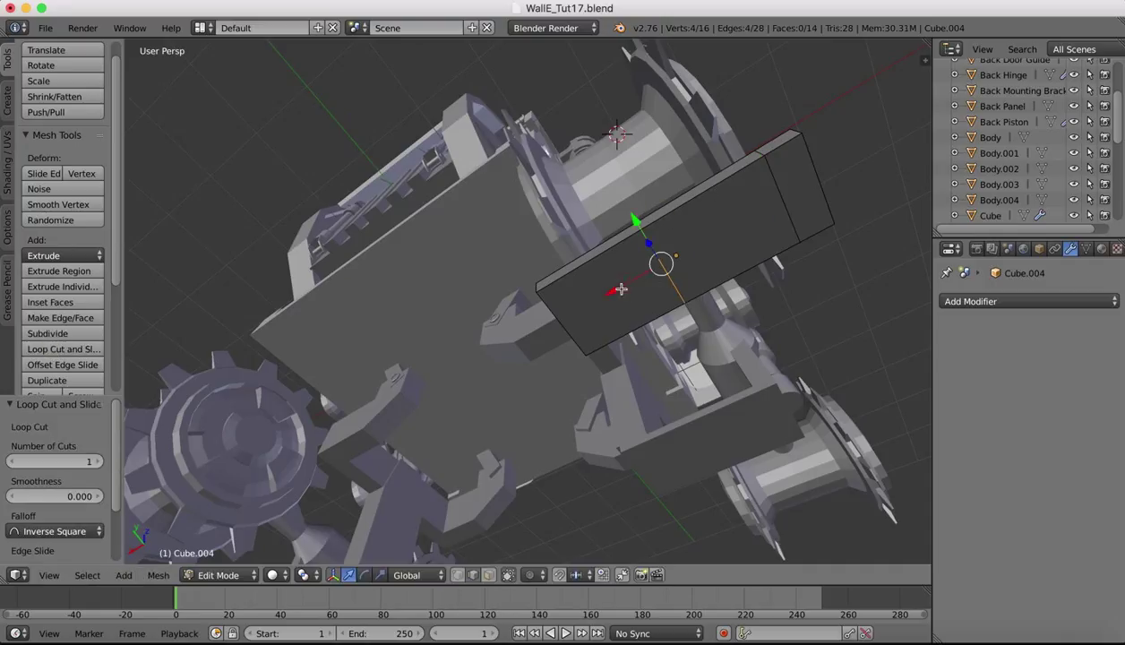
pyautogui.moveTo(615, 290); pyautogui.dragTo(701, 238)
pyautogui.scroll(10, 640, 117)
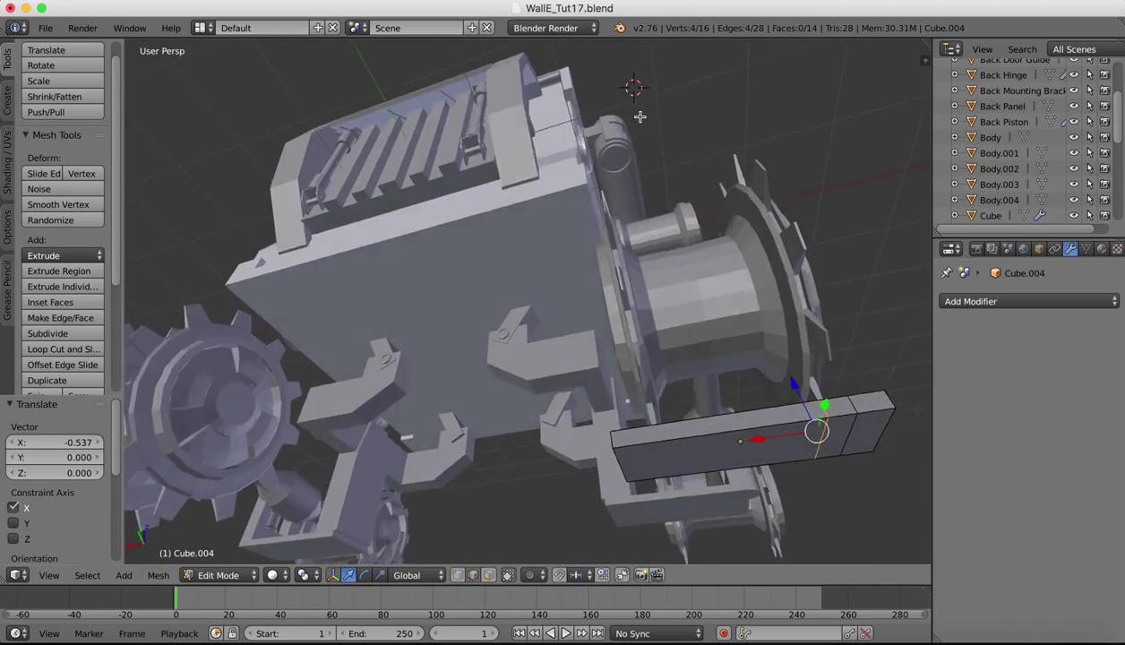
pyautogui.scroll(-10, 640, 117)
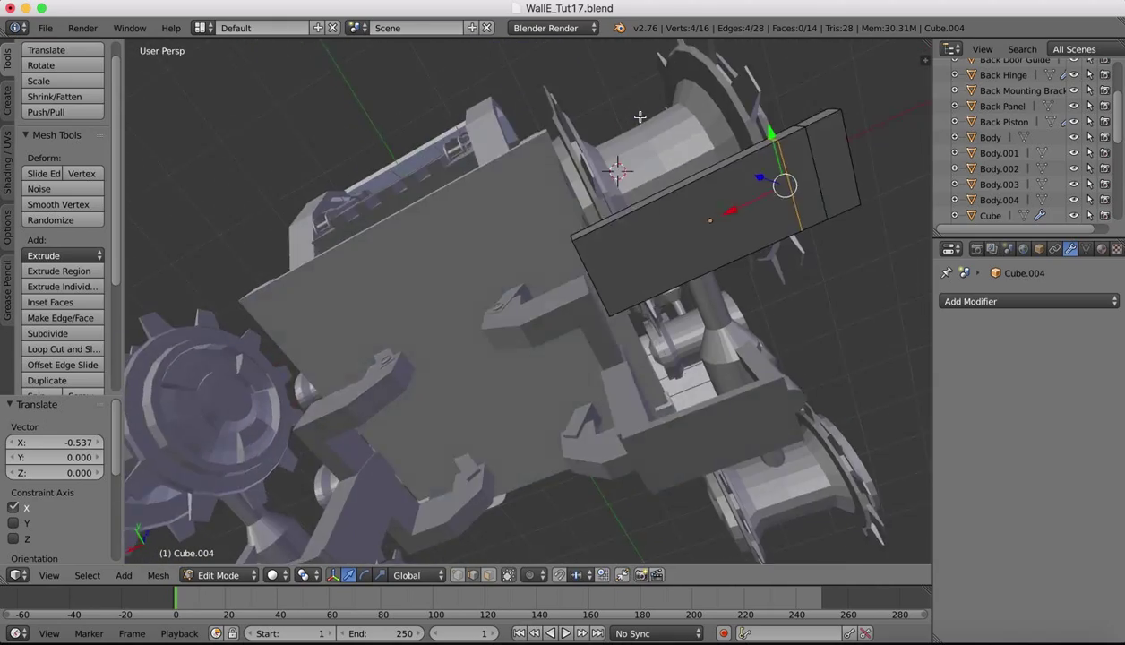
pyautogui.scroll(3, 639, 116)
pyautogui.scroll(-10, 639, 116)
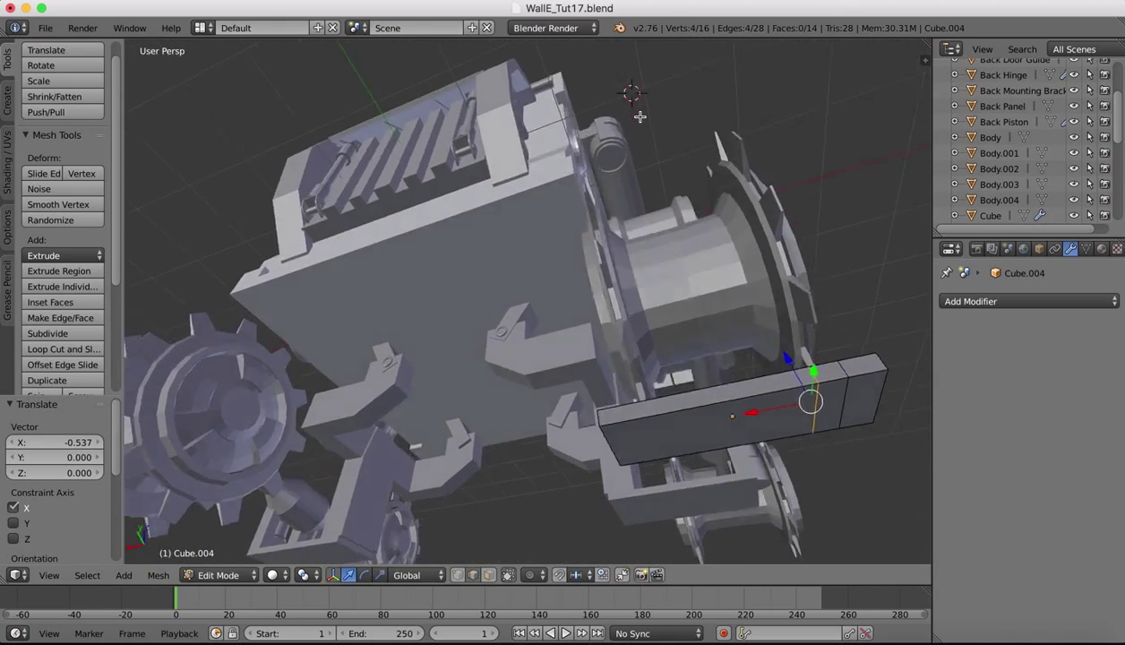
pyautogui.scroll(2, 640, 116)
pyautogui.scroll(-8, 640, 117)
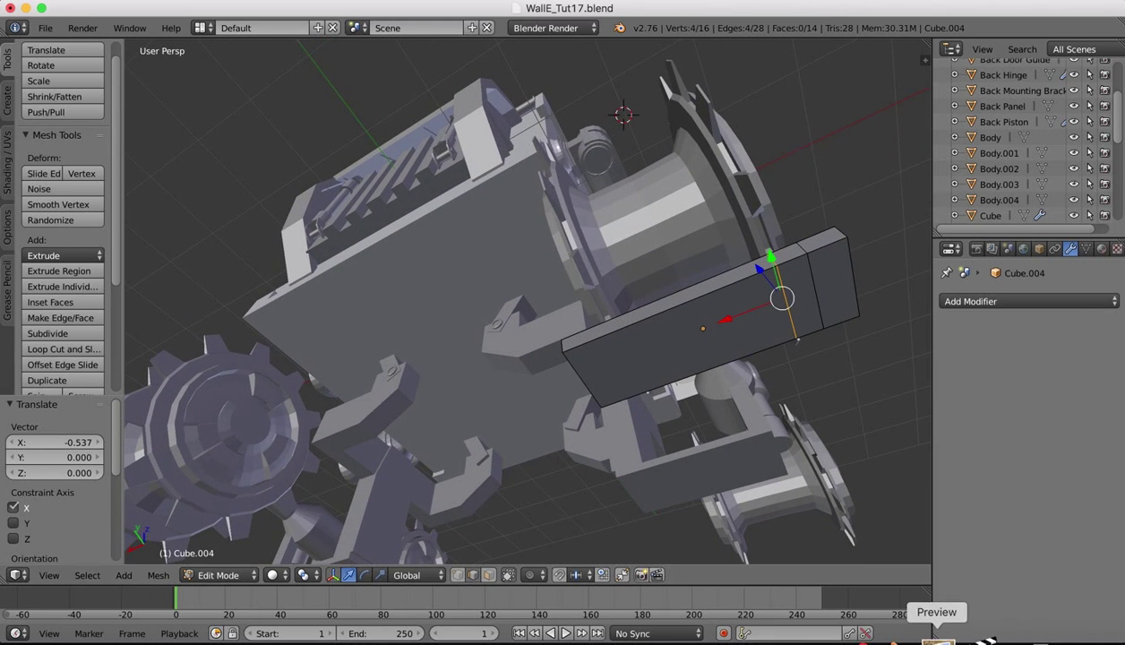
# Examine the tread plates' notches and surface pattern in the Preview reference image, and return to Blender.
pyautogui.click(932, 638)
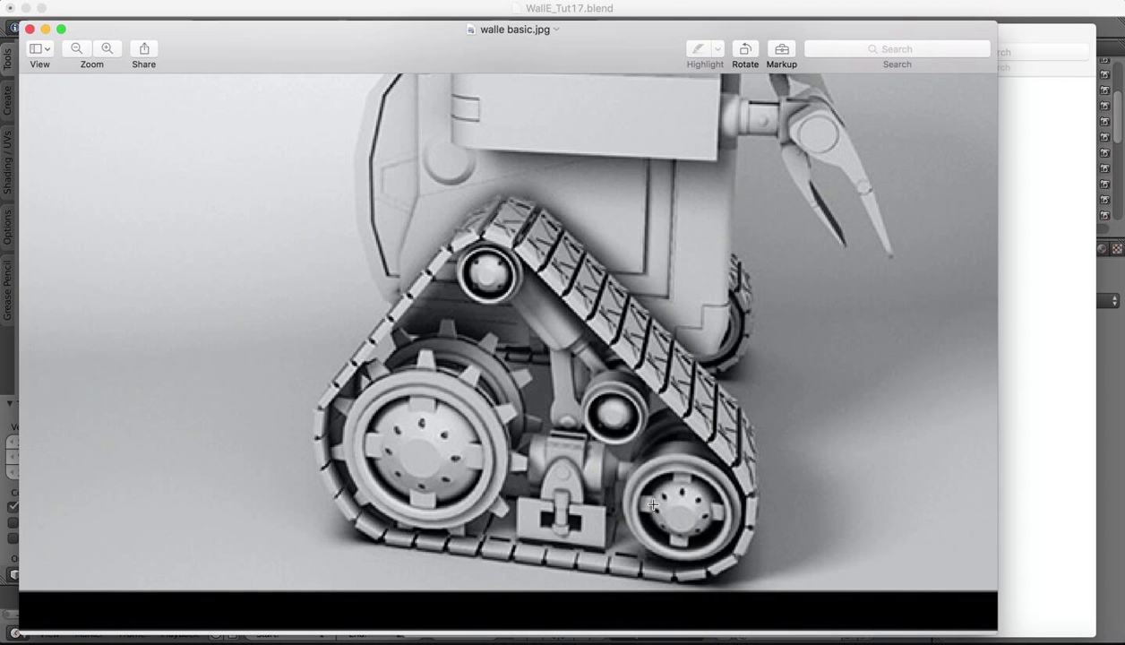
pyautogui.scroll(-2, 559, 254)
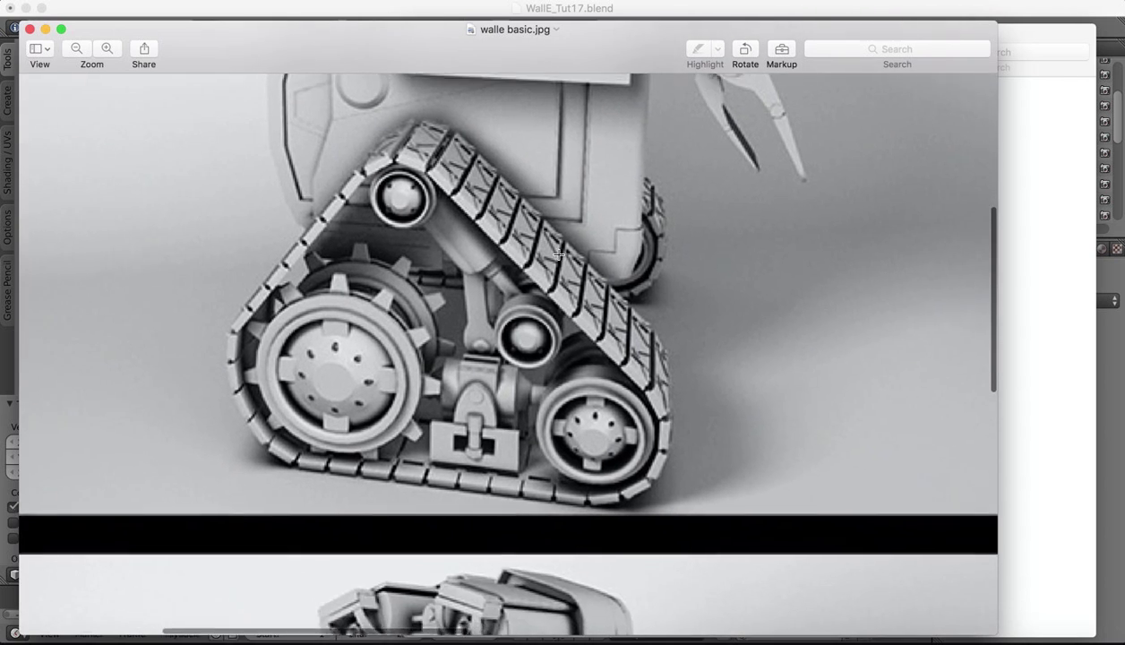
pyautogui.scroll(8, 559, 254)
pyautogui.hscroll(-5, 559, 254)
pyautogui.scroll(-10, 559, 254)
pyautogui.scroll(-10, 558, 254)
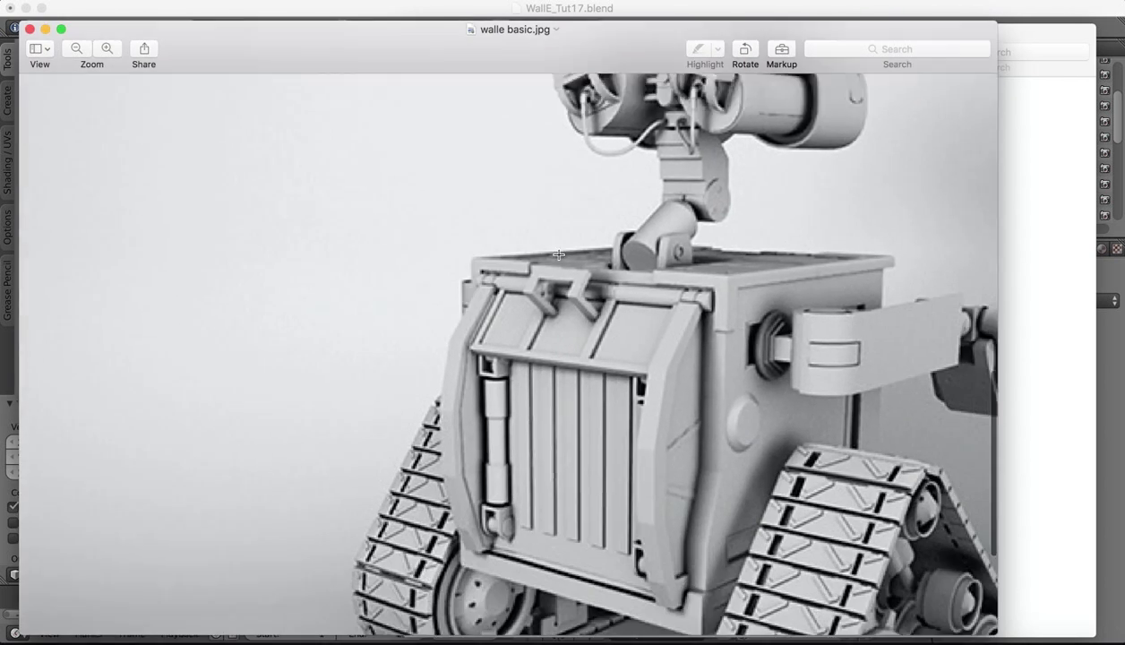
pyautogui.hscroll(3, 558, 254)
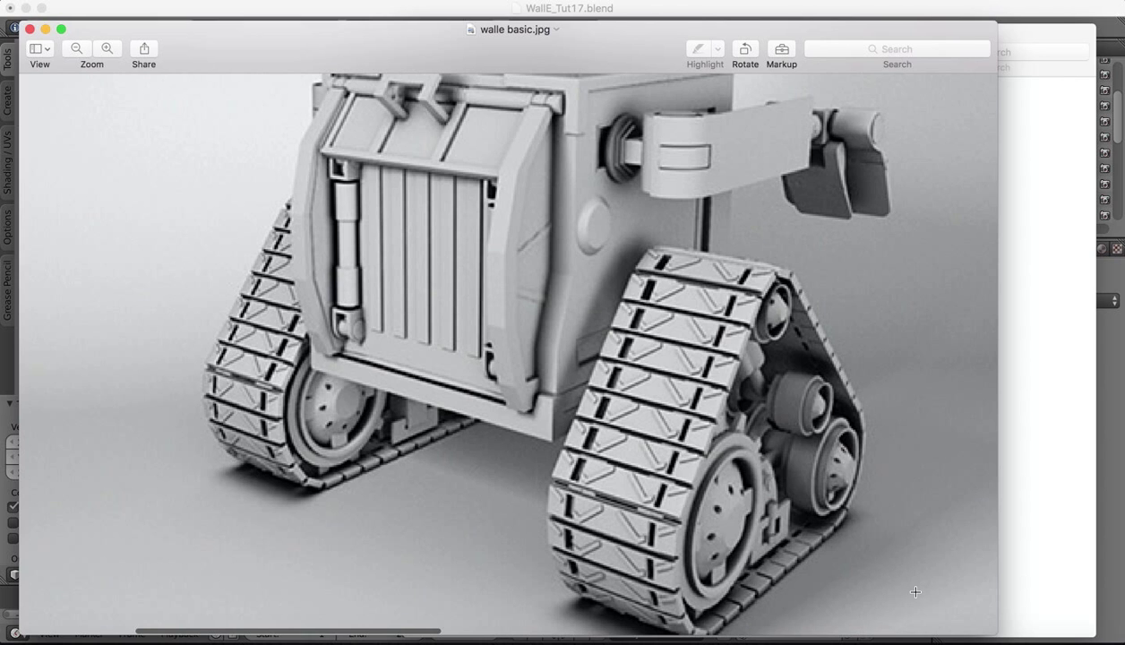
pyautogui.click(906, 634)
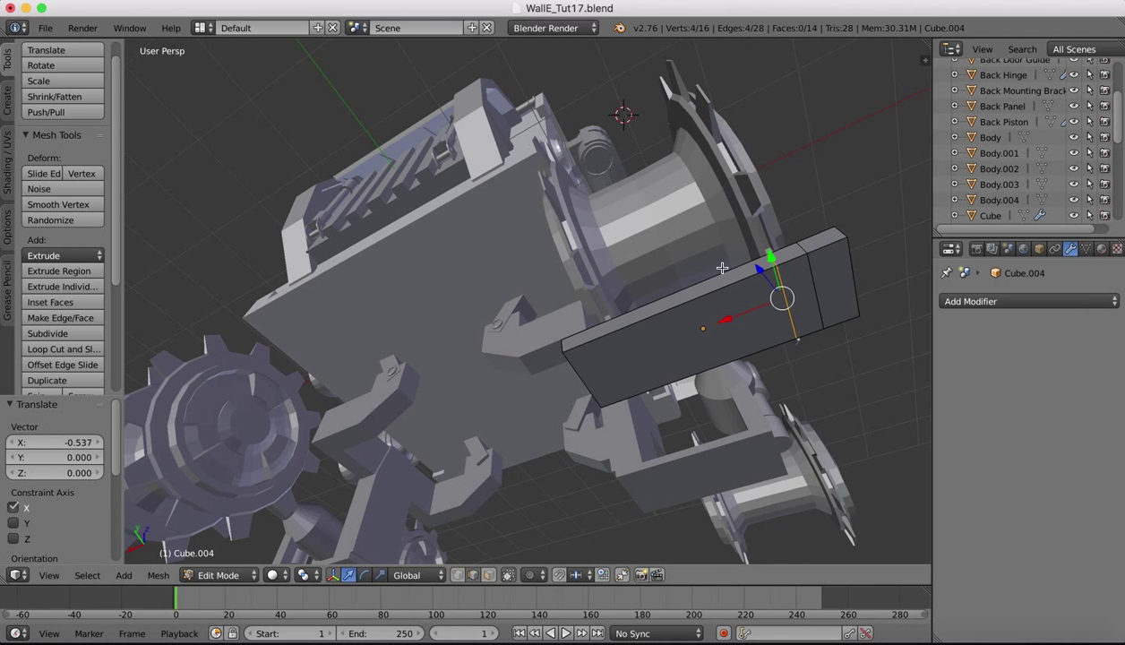
# Abandon a third loop cut across the plate and undo the second one beside the outer loop.
pyautogui.click(74, 352)
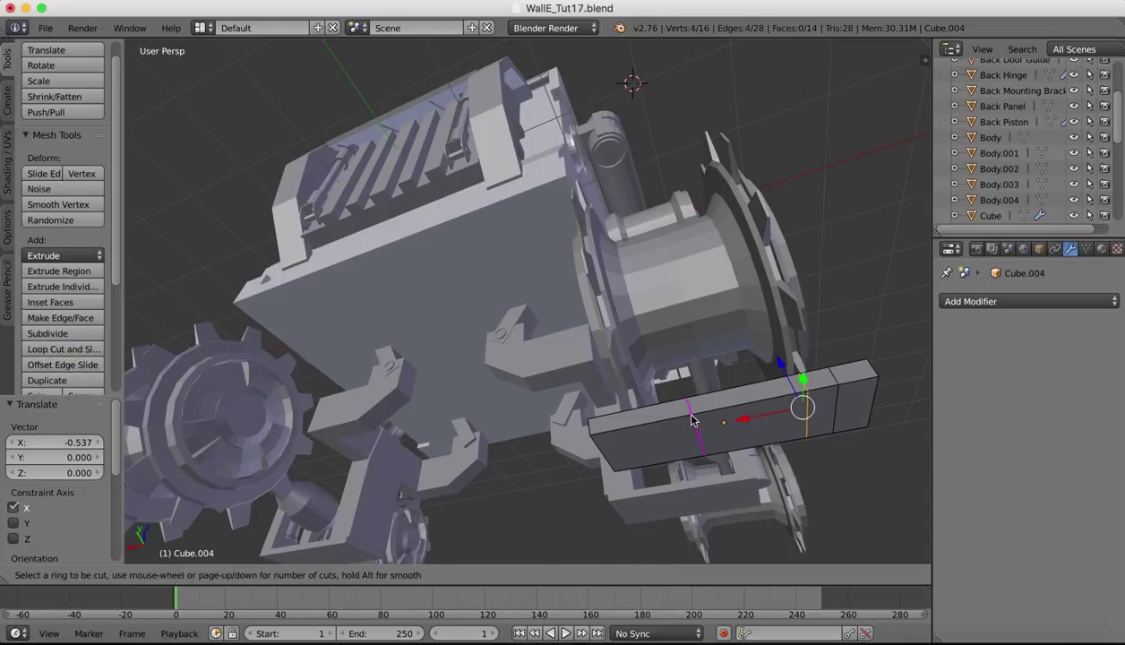
pyautogui.press('Escape')
pyautogui.press('super+z')
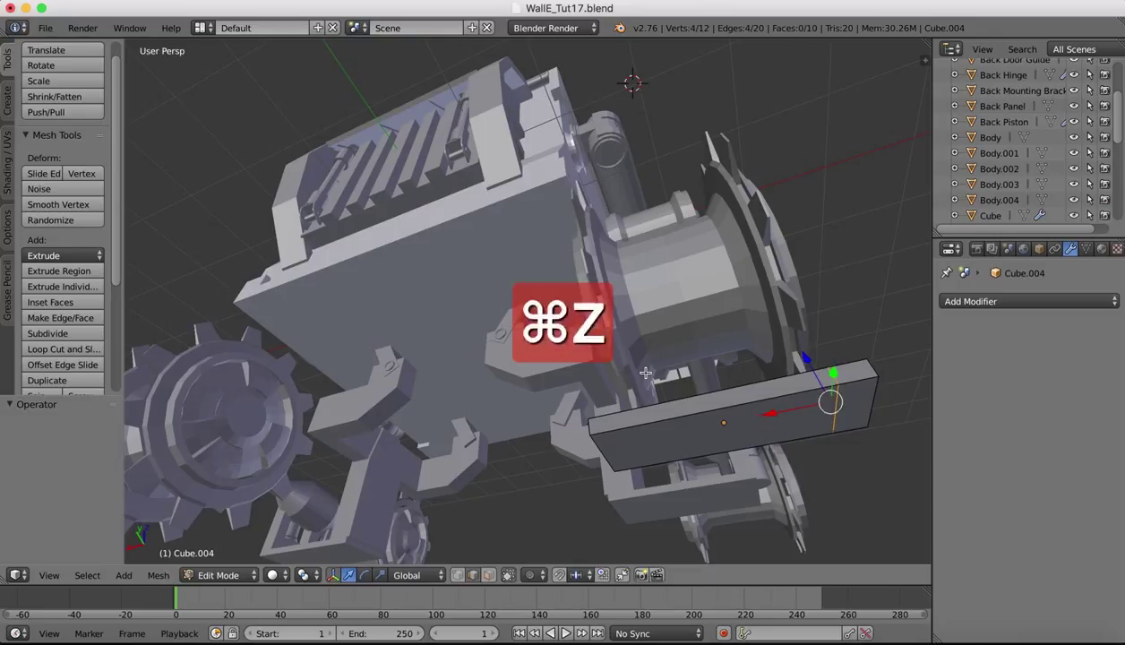
# Undo the loop cut near the plate's outer end and add one centred loop cut across the middle of the plate.
pyautogui.press('super+z')
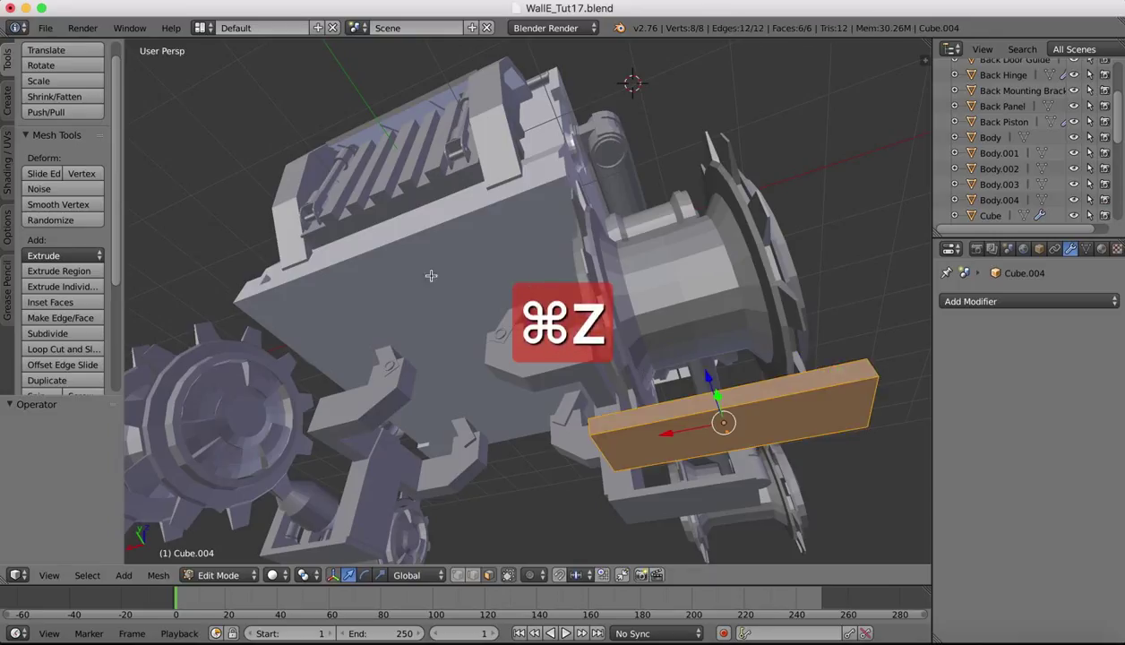
pyautogui.click(92, 349)
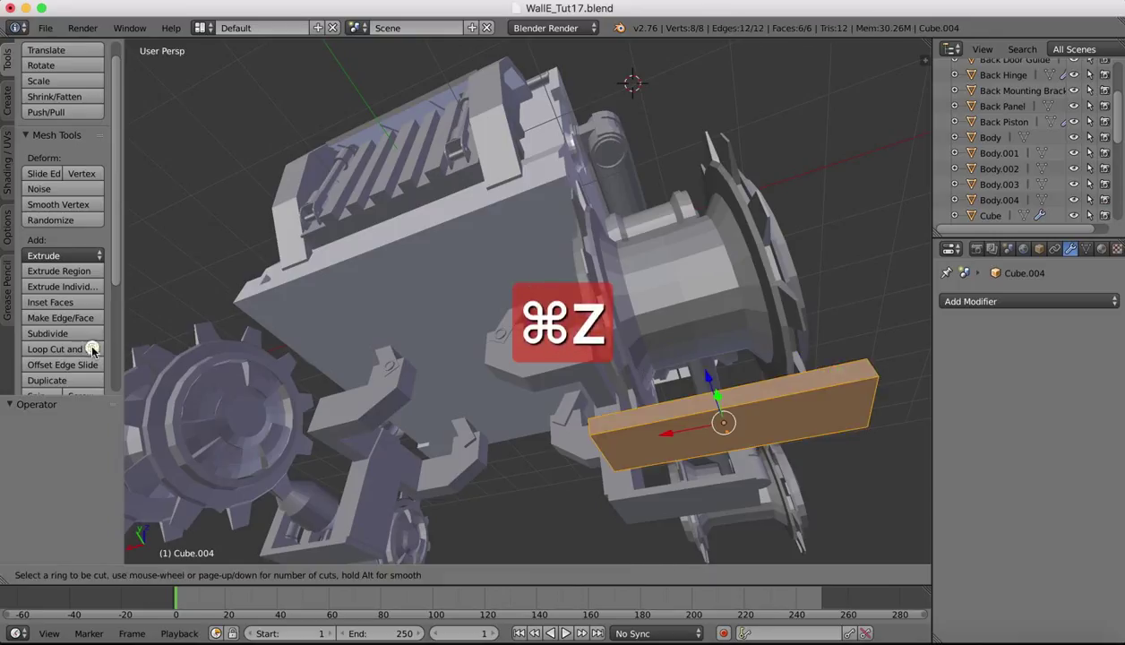
pyautogui.click(723, 428)
pyautogui.rightClick(726, 439)
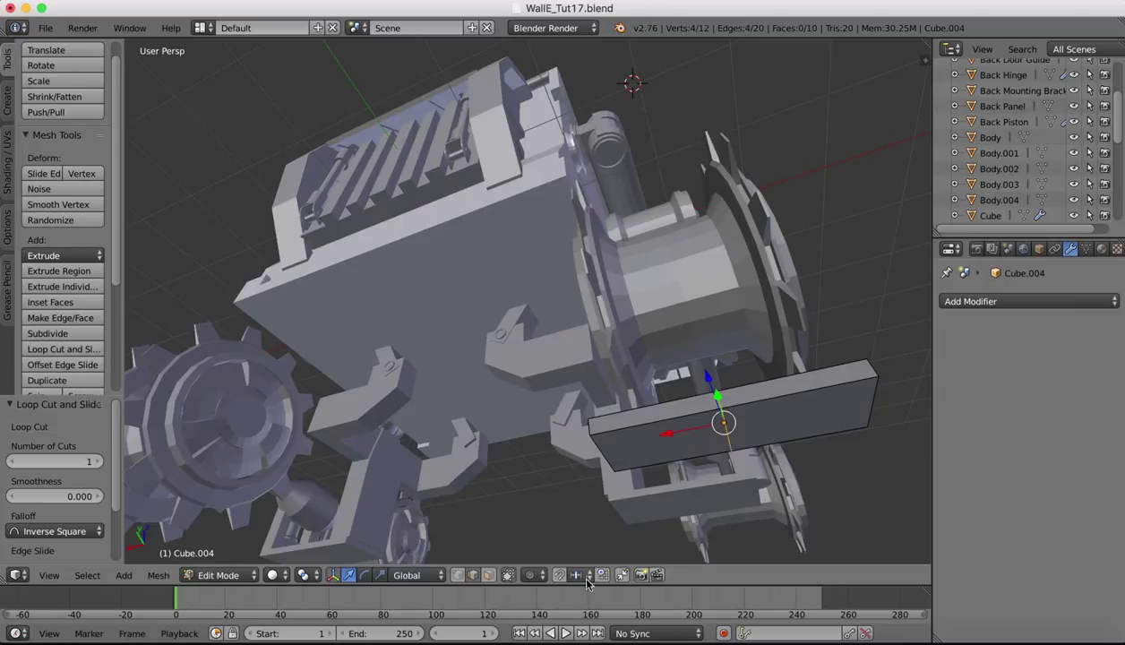
# Delete the underside and front side faces of the plate's inner half.
pyautogui.click(488, 575)
pyautogui.rightClick(674, 443)
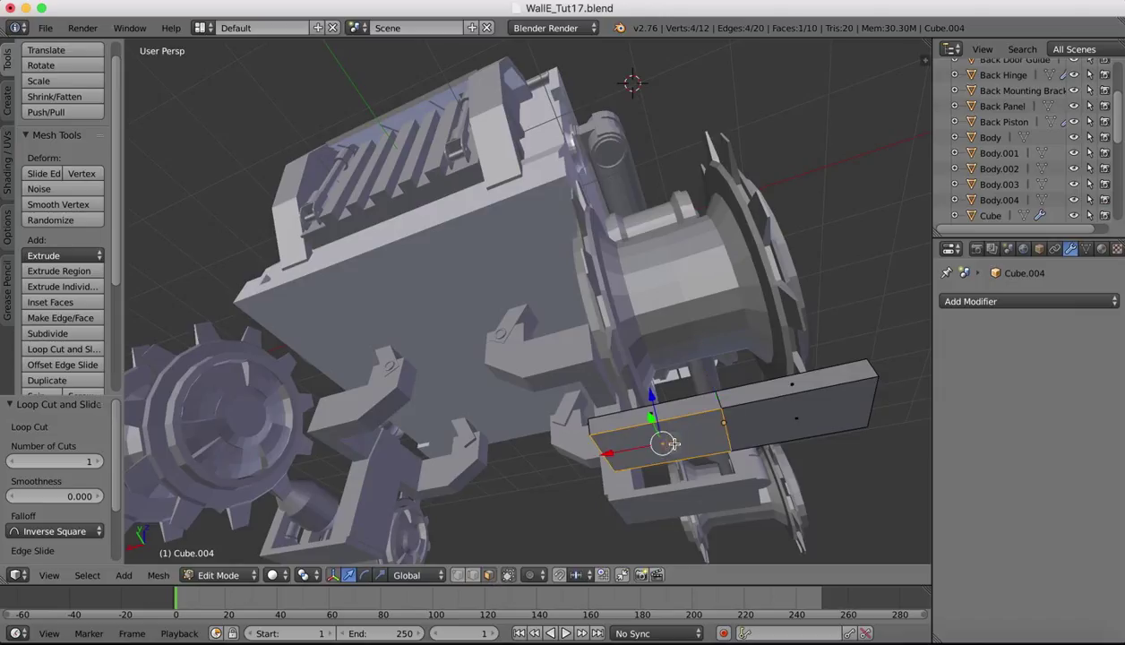
pyautogui.click(674, 443)
pyautogui.keyDown('shift'); pyautogui.rightClick(669, 410); pyautogui.keyUp('shift')
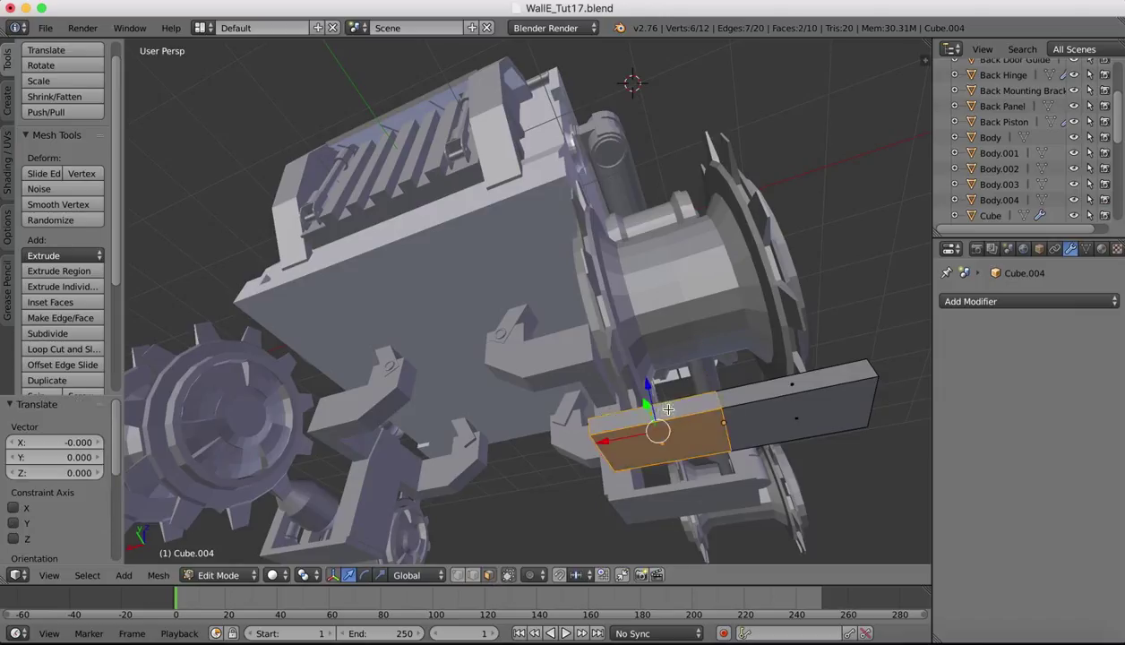
pyautogui.press('x')
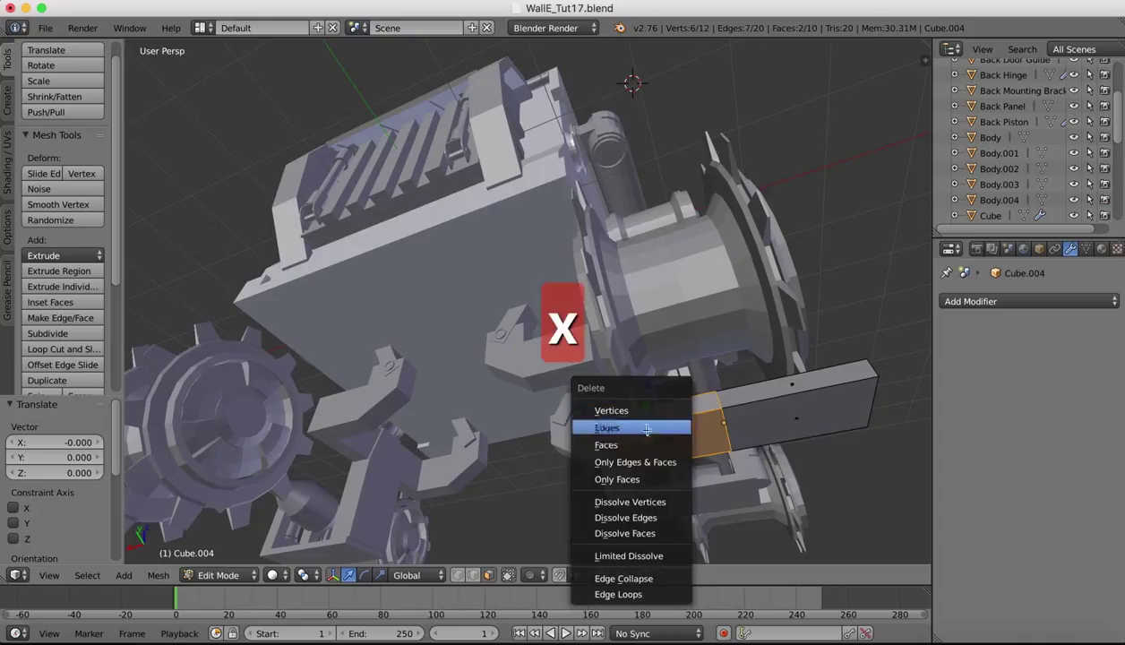
pyautogui.click(606, 445)
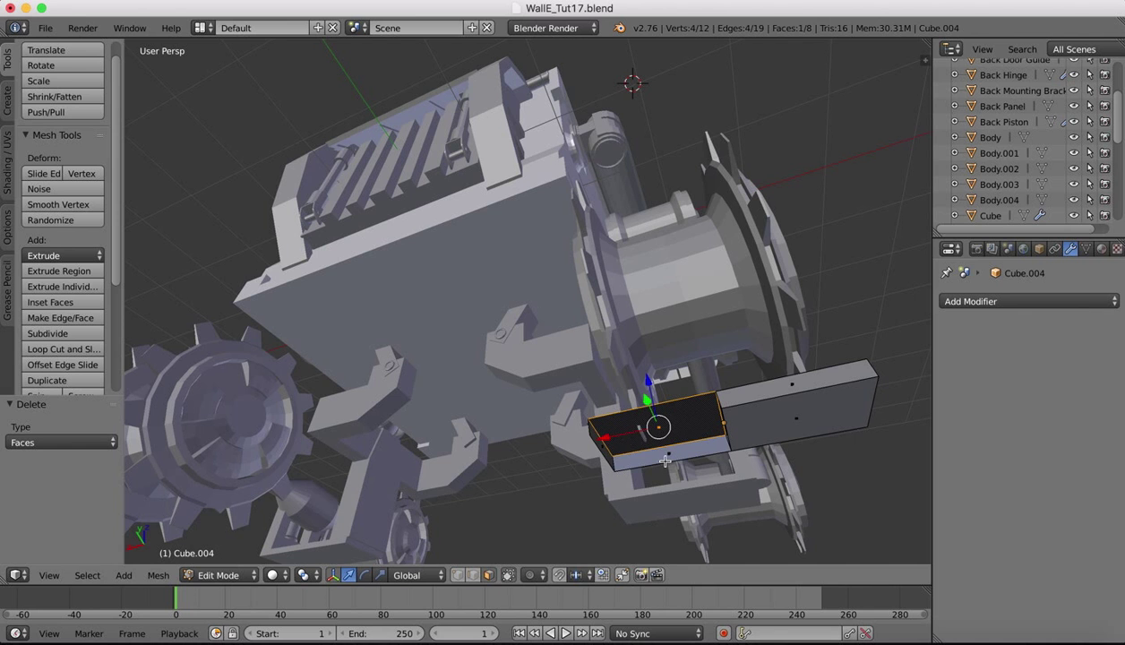
# Delete the three remaining faces of the plate's inner half, leaving only the outer half.
pyautogui.keyDown('shift'); pyautogui.rightClick(638, 458); pyautogui.keyUp('shift')
pyautogui.keyDown('shift'); pyautogui.rightClick(596, 437); pyautogui.keyUp('shift')
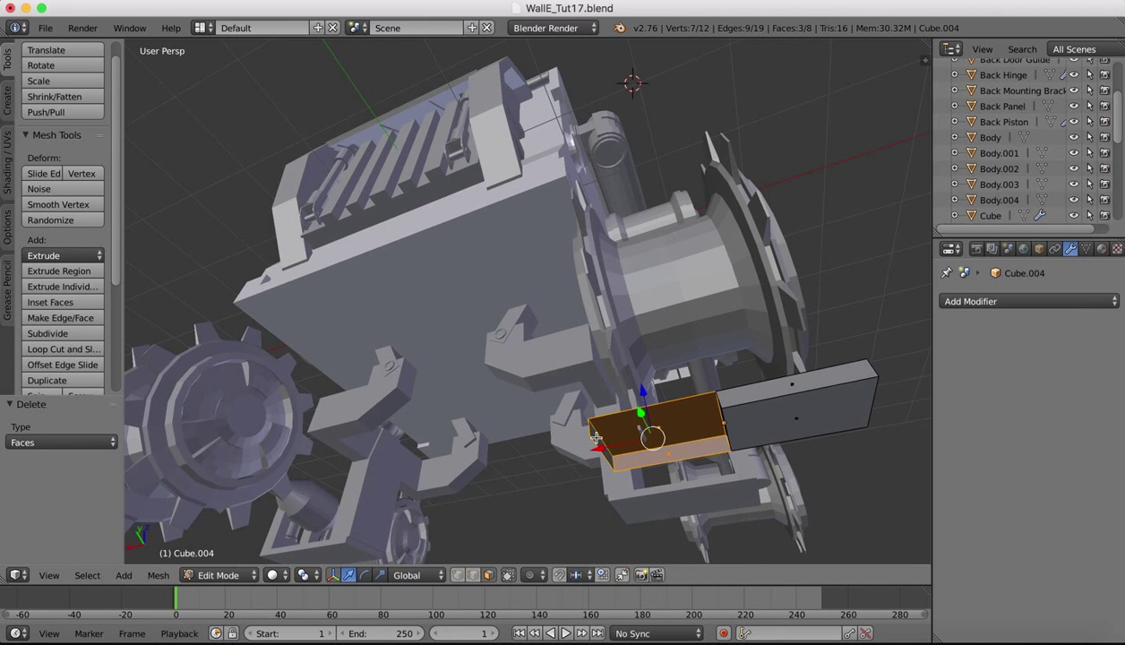
pyautogui.press('x')
pyautogui.click(595, 437)
pyautogui.moveTo(761, 400)
pyautogui.mouseDown(button='middle')
pyautogui.moveTo(763, 461)
pyautogui.moveTo(772, 453)
pyautogui.moveTo(747, 391)
pyautogui.mouseUp(button='middle')
# Add a Mirror modifier on the X axis to the half plate in Object Mode, and return to Edit Mode.
pyautogui.click(218, 575)
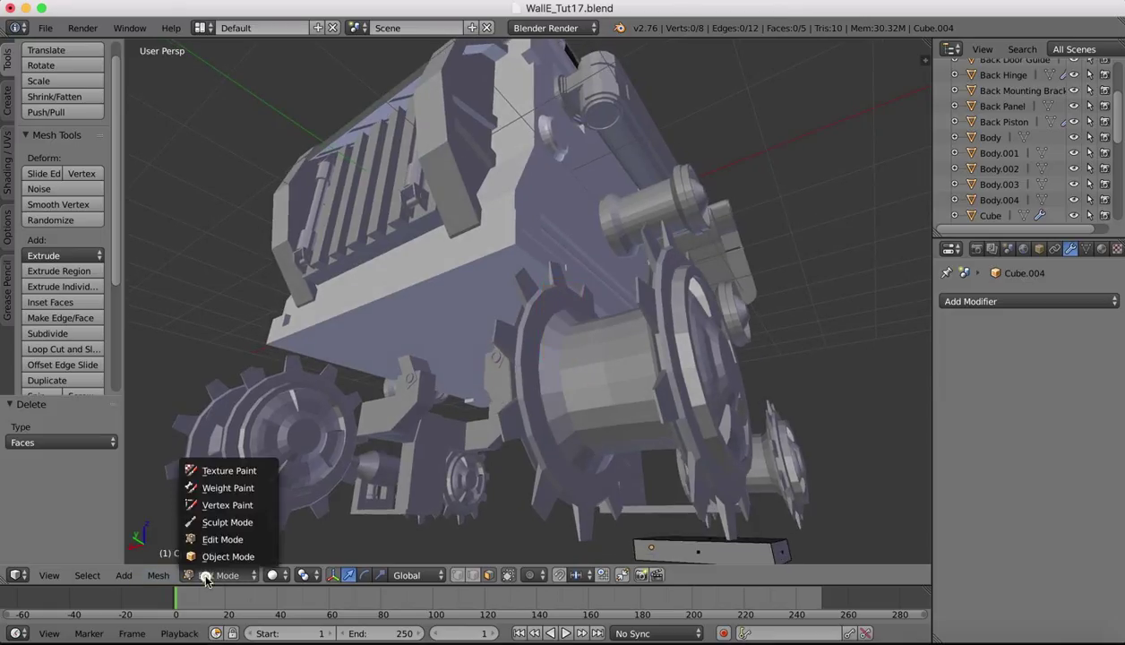
pyautogui.click(215, 557)
pyautogui.click(986, 301)
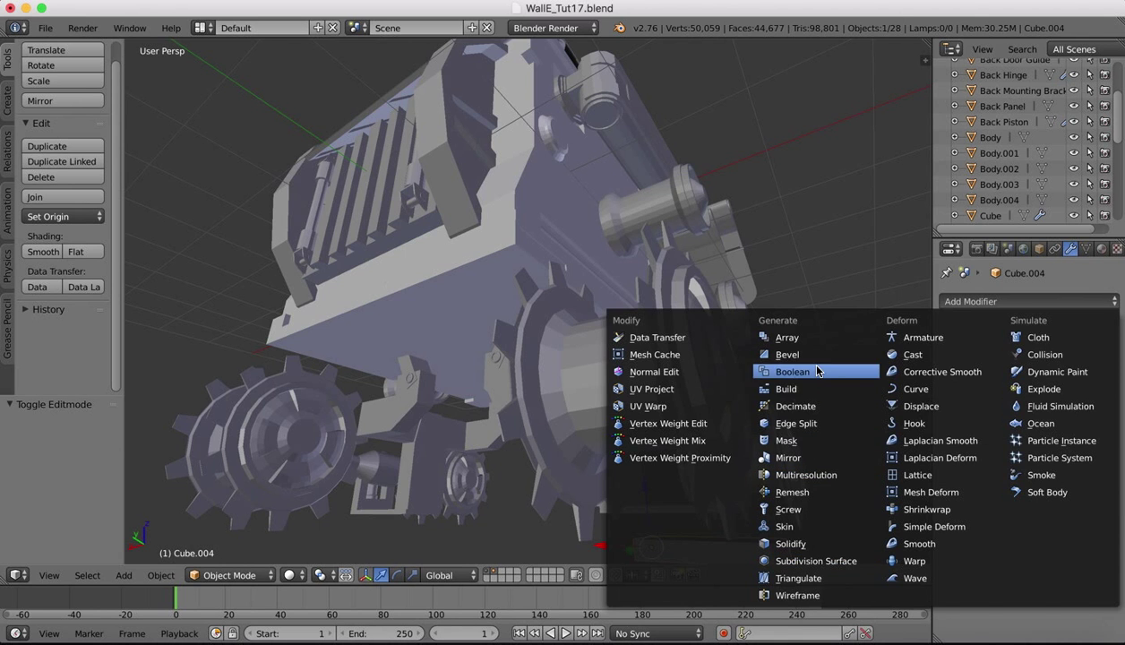
pyautogui.click(809, 455)
pyautogui.moveTo(826, 444); pyautogui.dragTo(683, 446, button='middle')
pyautogui.click(215, 574)
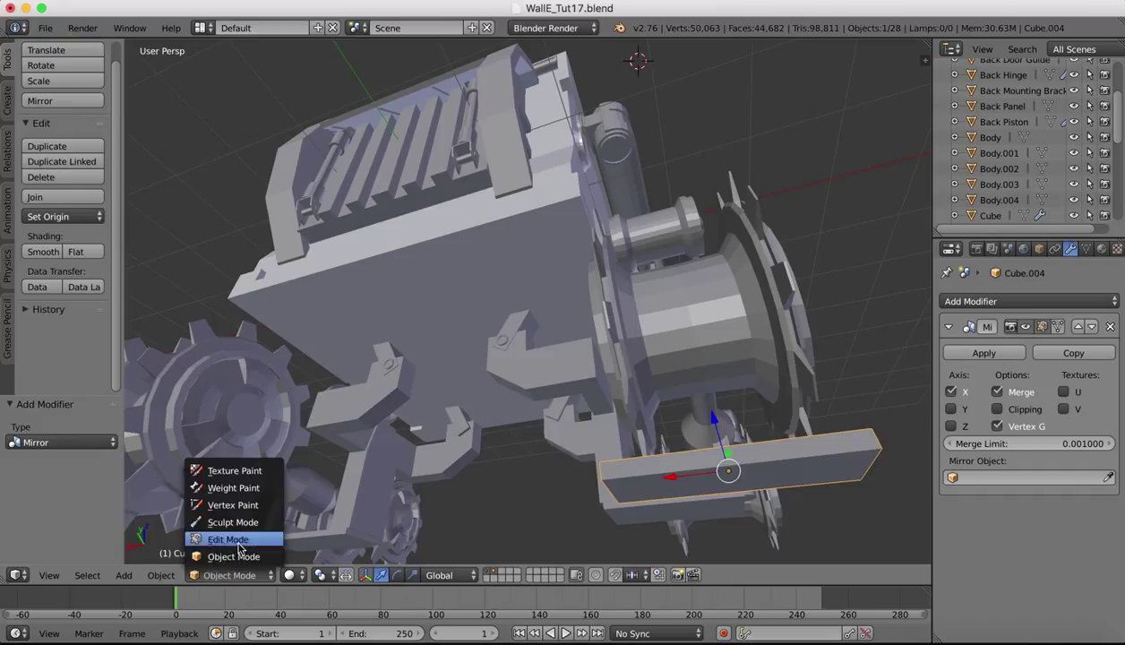
pyautogui.click(234, 541)
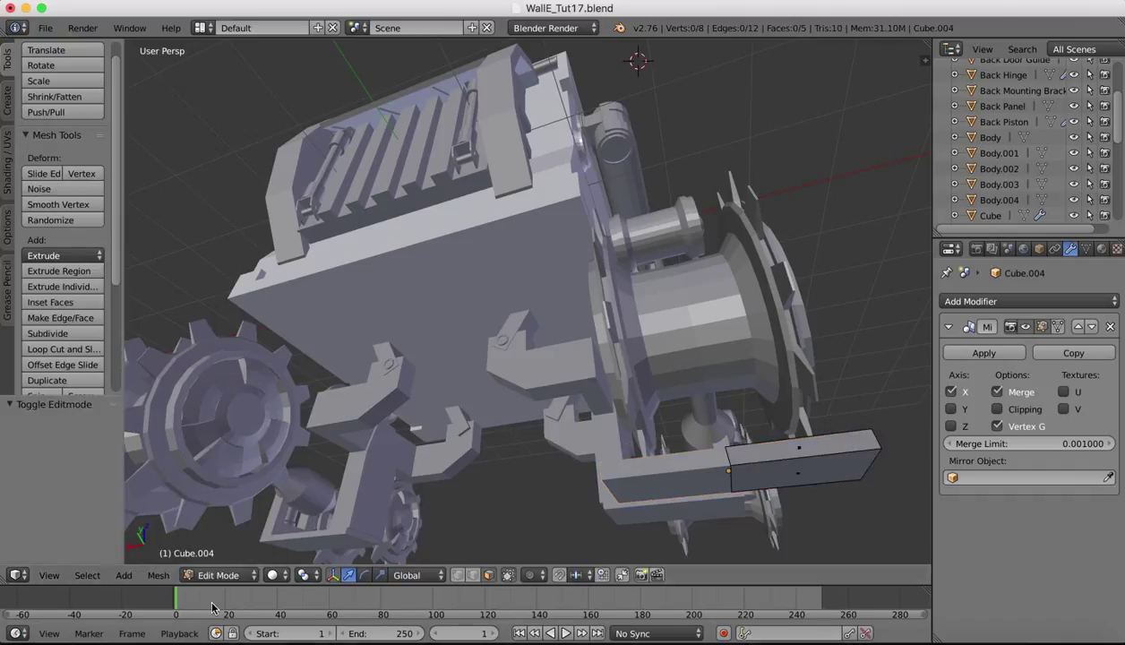
# Examine the mirrored plate's position and width against the large wheel, including from the front view.
pyautogui.moveTo(716, 342); pyautogui.dragTo(730, 347, button='middle')
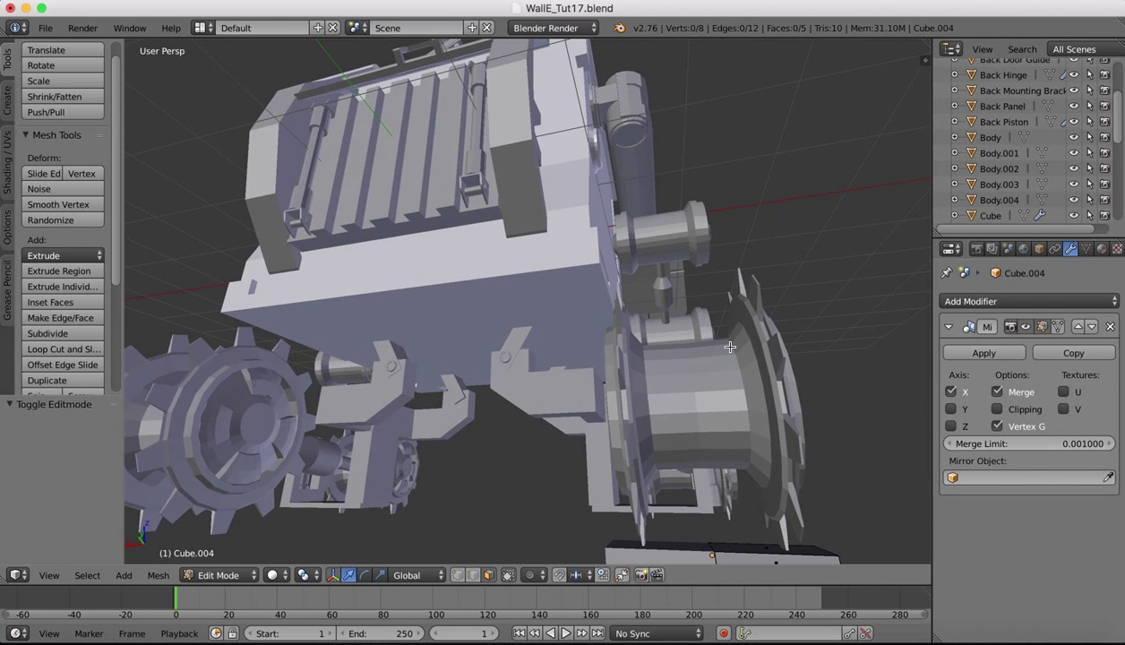
pyautogui.moveTo(442, 390); pyautogui.dragTo(442, 390, button='middle')
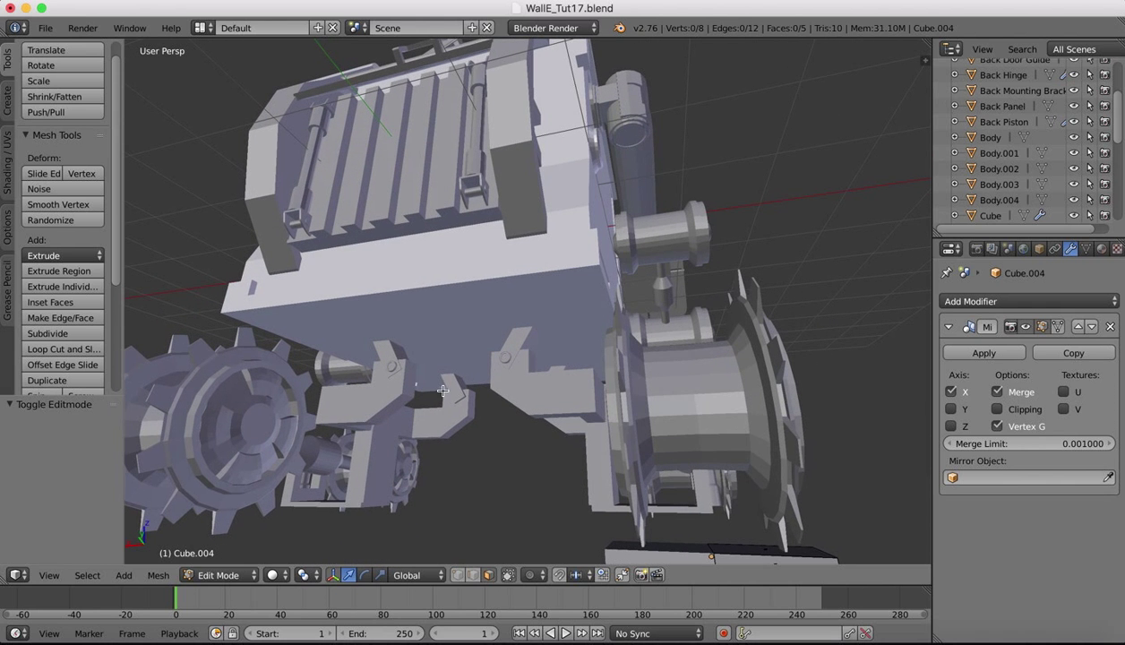
pyautogui.moveTo(572, 457); pyautogui.dragTo(555, 448, button='middle')
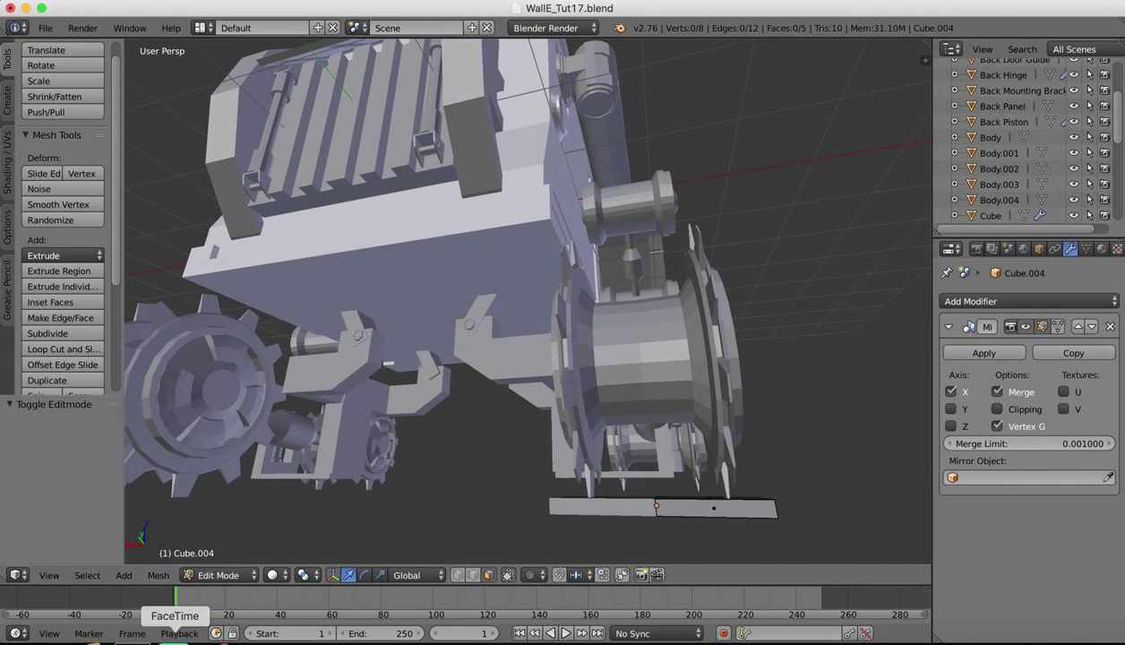
pyautogui.click(49, 575)
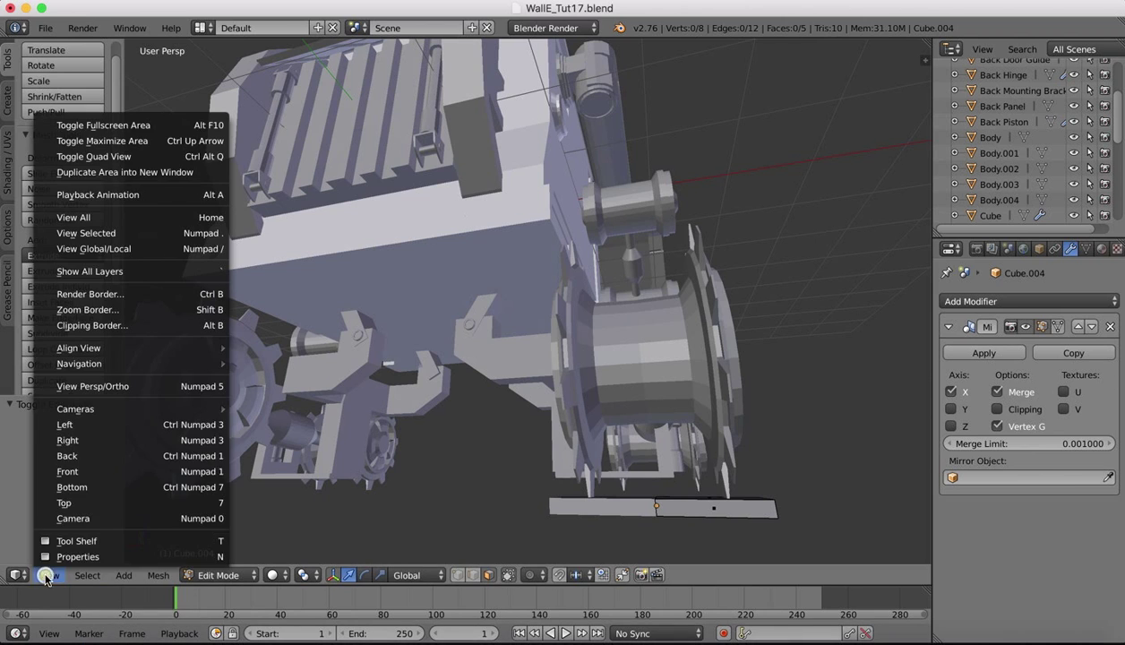
pyautogui.click(72, 470)
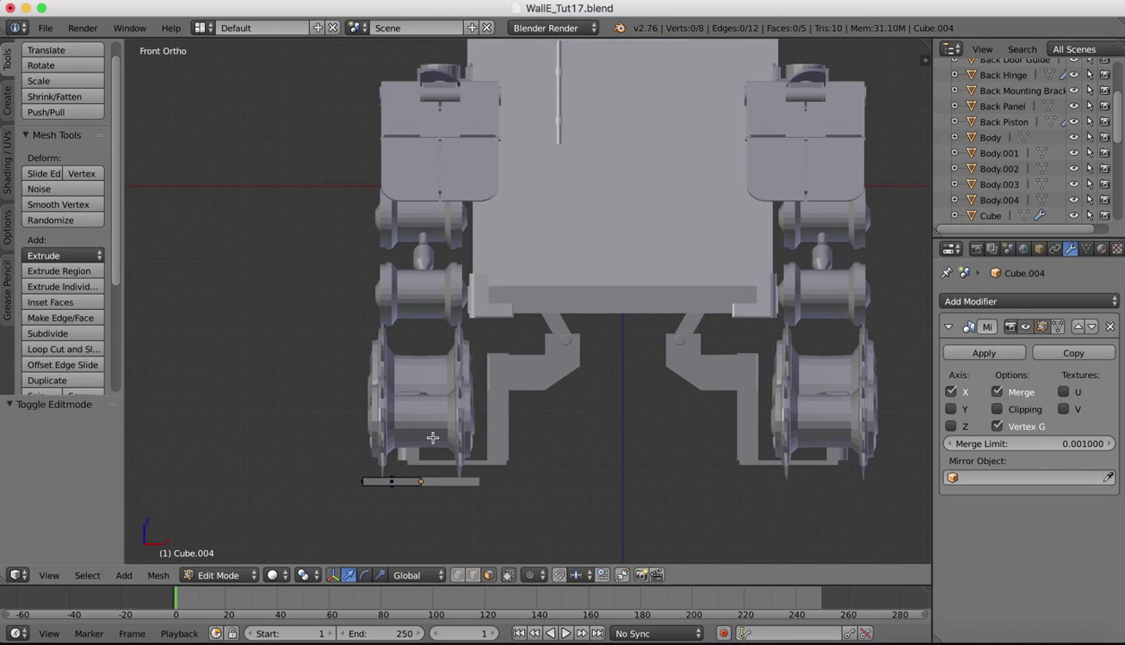
pyautogui.moveTo(411, 450); pyautogui.dragTo(412, 450, button='middle')
pyautogui.scroll(-5, 411, 450)
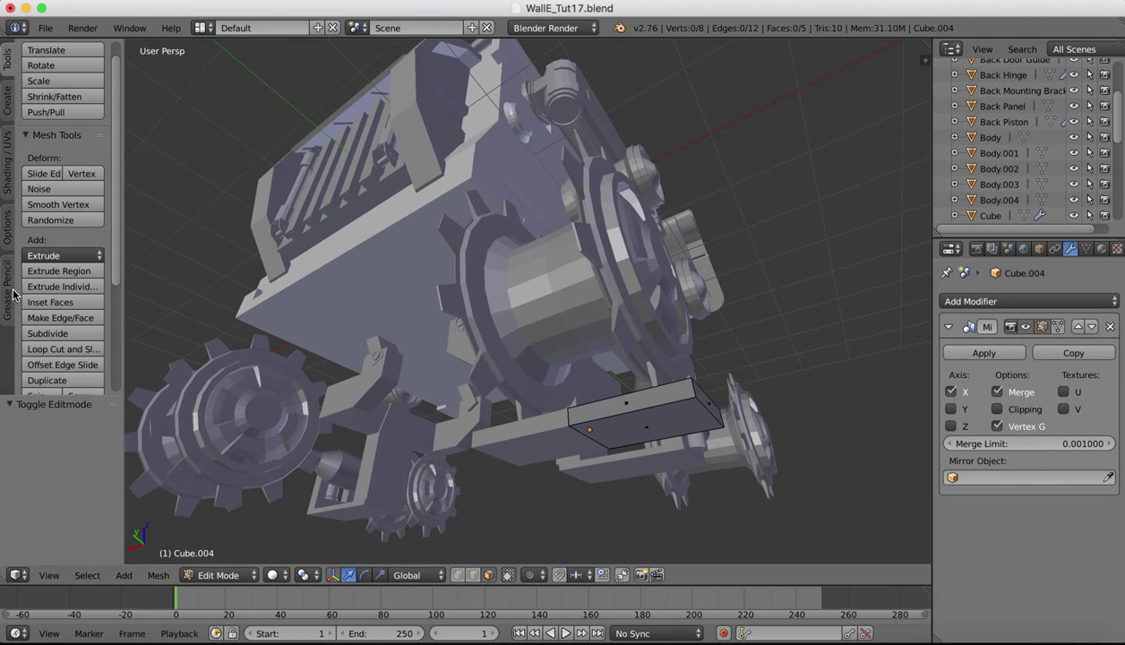
# Add a loop cut across the half plate near its outer end and shift it about 0.105 along X.
pyautogui.click(60, 350)
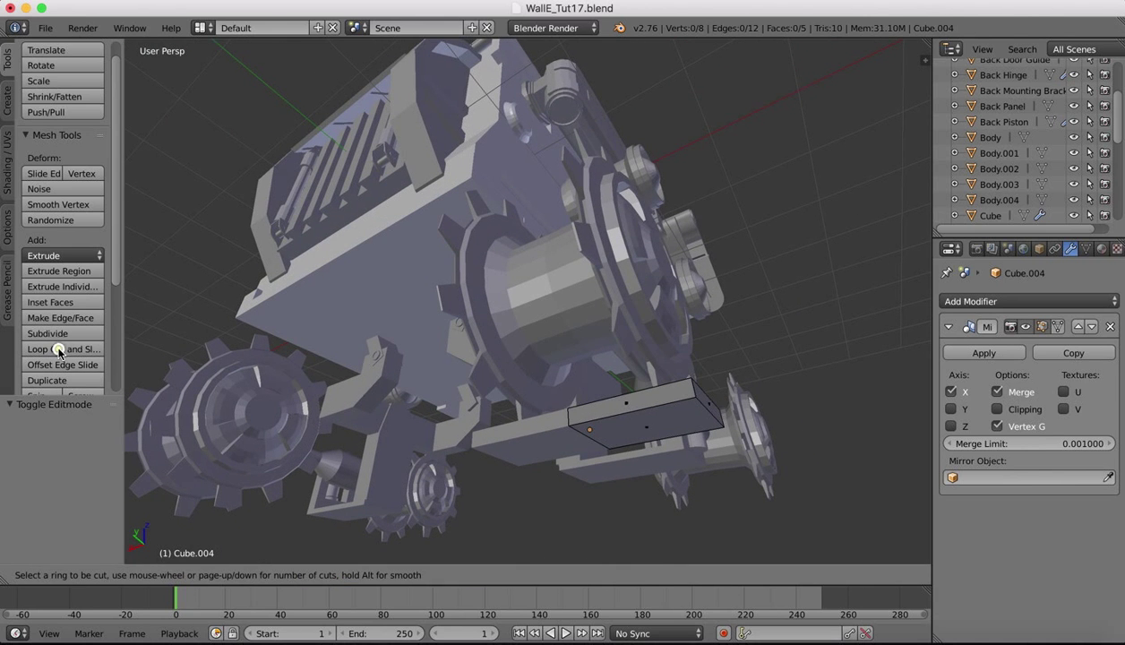
pyautogui.click(618, 420)
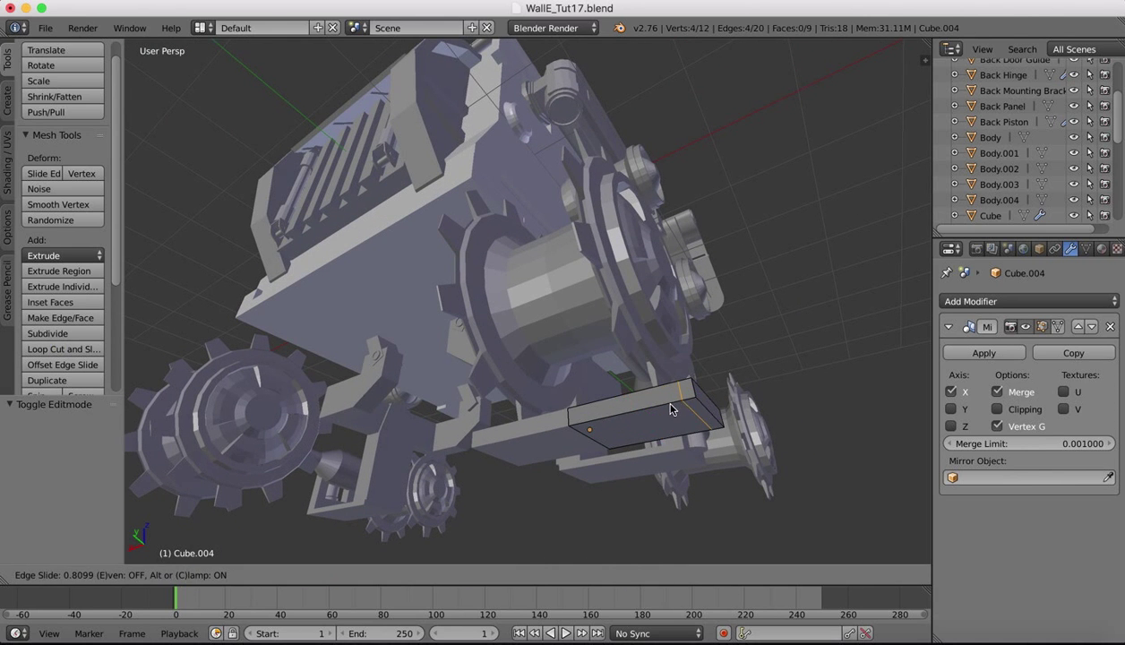
pyautogui.click(683, 394)
pyautogui.scroll(-5, 670, 409)
pyautogui.hscroll(-3, 670, 403)
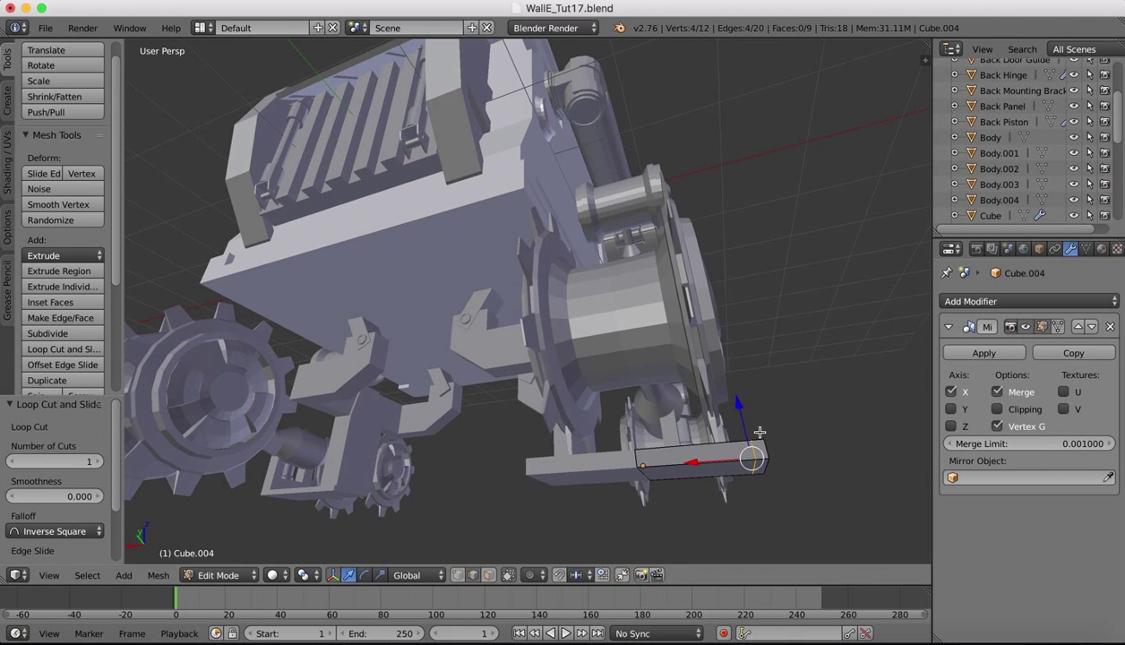
pyautogui.moveTo(691, 465); pyautogui.dragTo(673, 465)
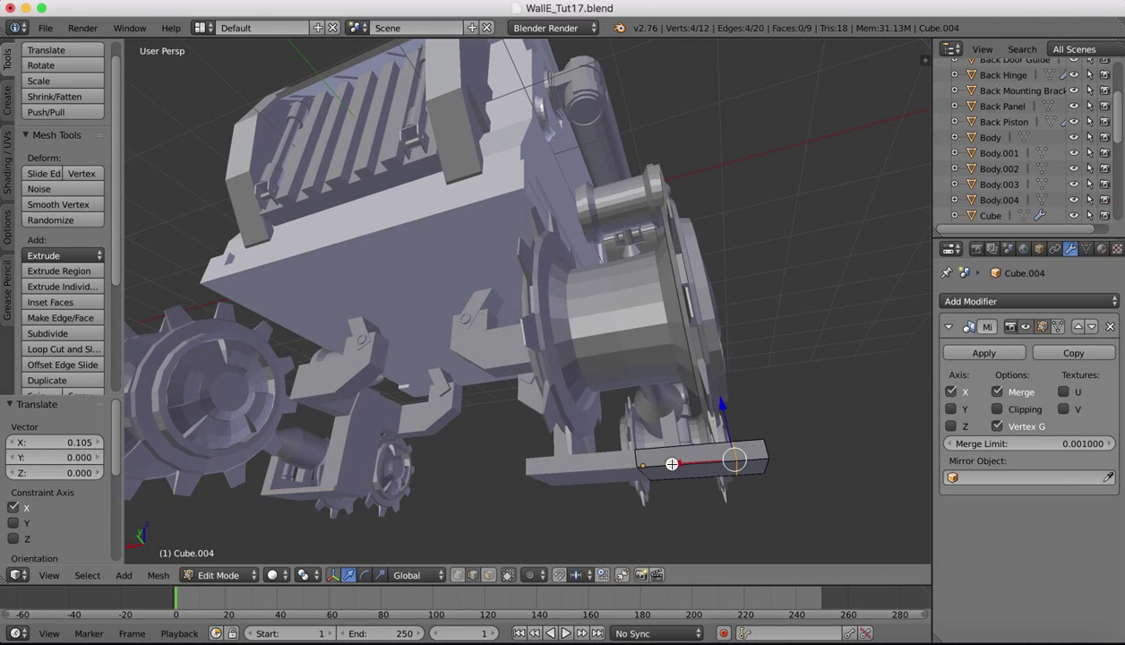
# Add a second loop cut across the half plate, inward of the first, and shift it about 0.029 along X.
pyautogui.click(49, 352)
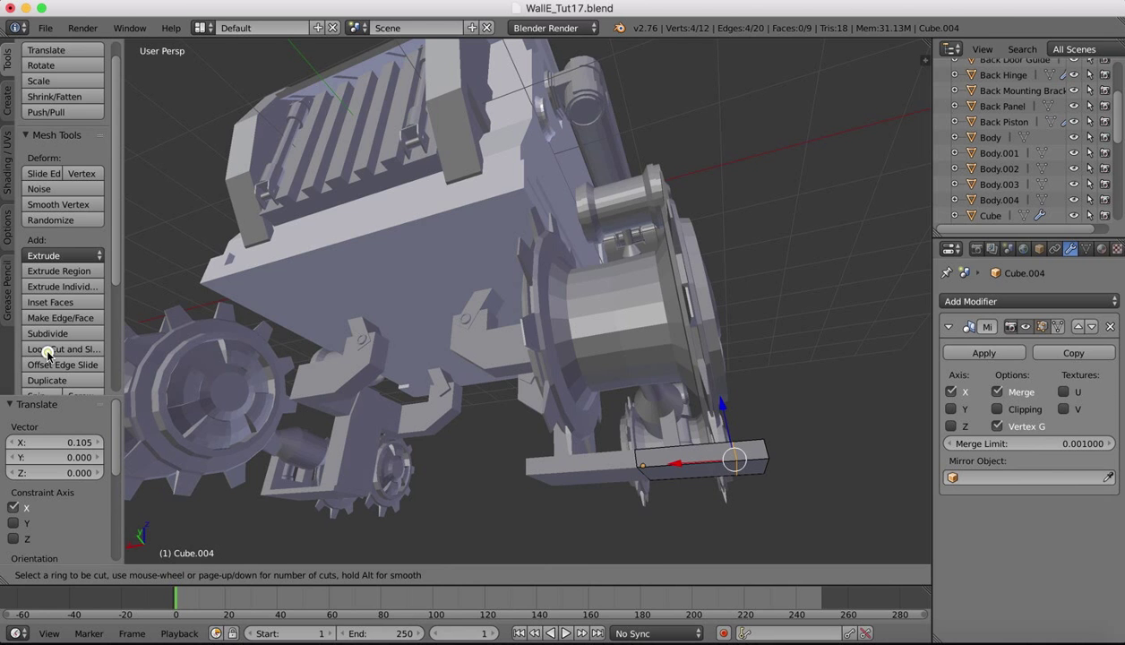
pyautogui.click(670, 464)
pyautogui.click(703, 464)
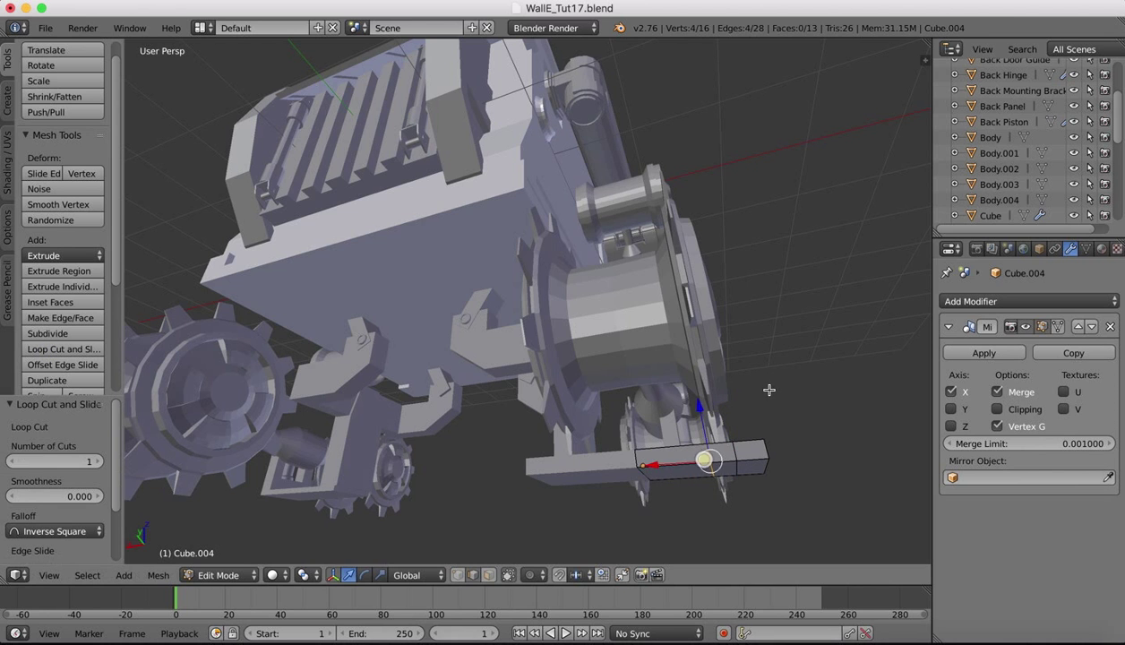
pyautogui.moveTo(766, 388); pyautogui.dragTo(772, 385, button='middle')
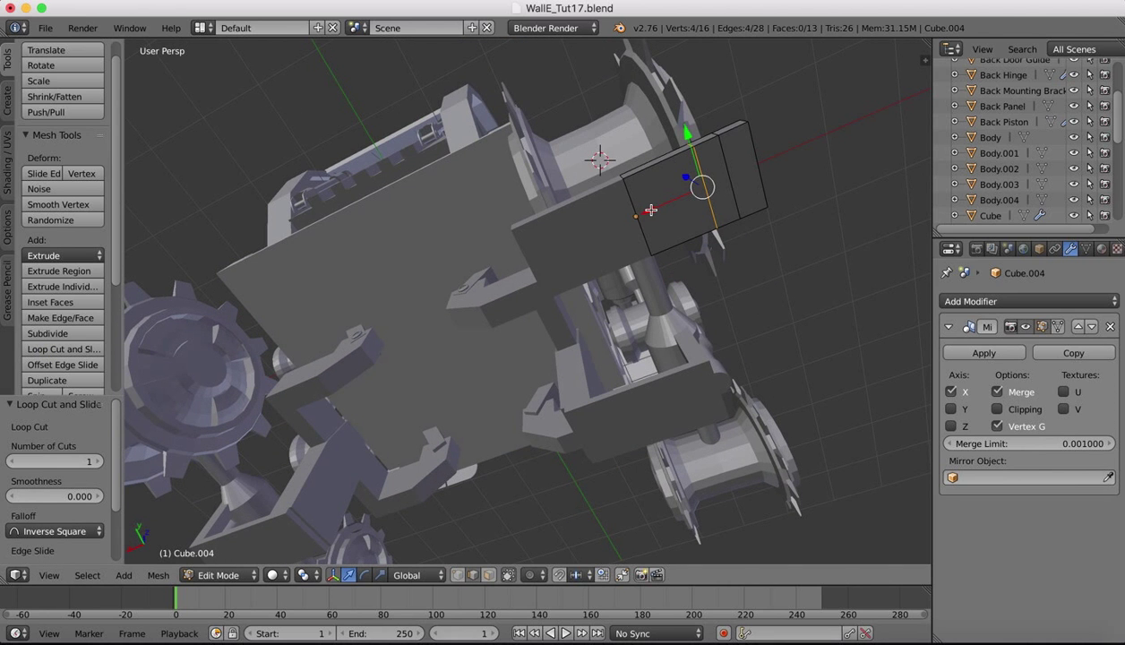
pyautogui.moveTo(651, 210); pyautogui.dragTo(653, 210)
pyautogui.moveTo(699, 73); pyautogui.dragTo(710, 74, button='middle')
pyautogui.moveTo(670, 450); pyautogui.dragTo(664, 451)
pyautogui.moveTo(665, 450); pyautogui.dragTo(697, 278, button='middle')
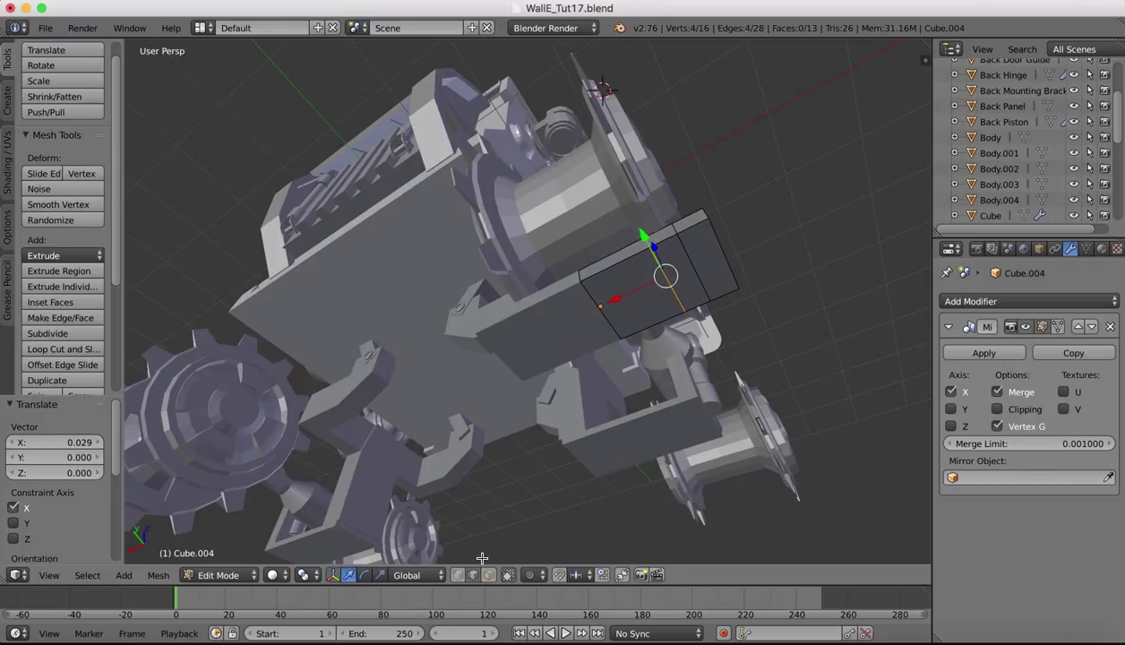
# Select the whole outer edge loop of the half plate and move it about 0.023 along X.
pyautogui.rightClick(688, 269)
pyautogui.click(87, 575)
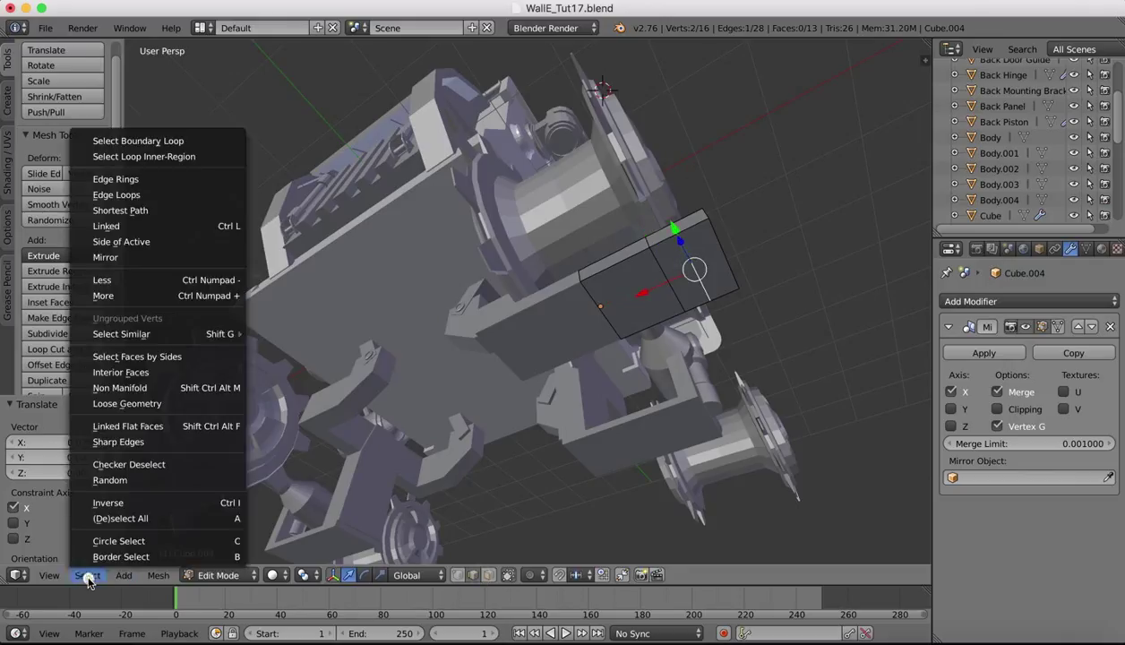
pyautogui.click(142, 196)
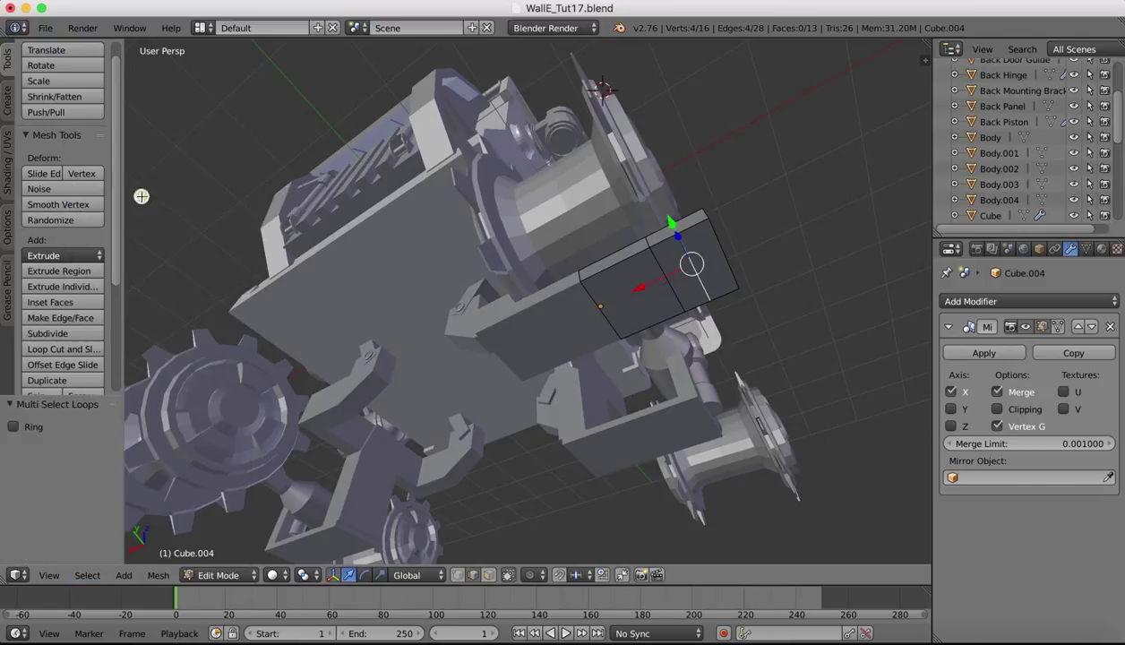
pyautogui.press('g')
pyautogui.press('x')
pyautogui.click(646, 286)
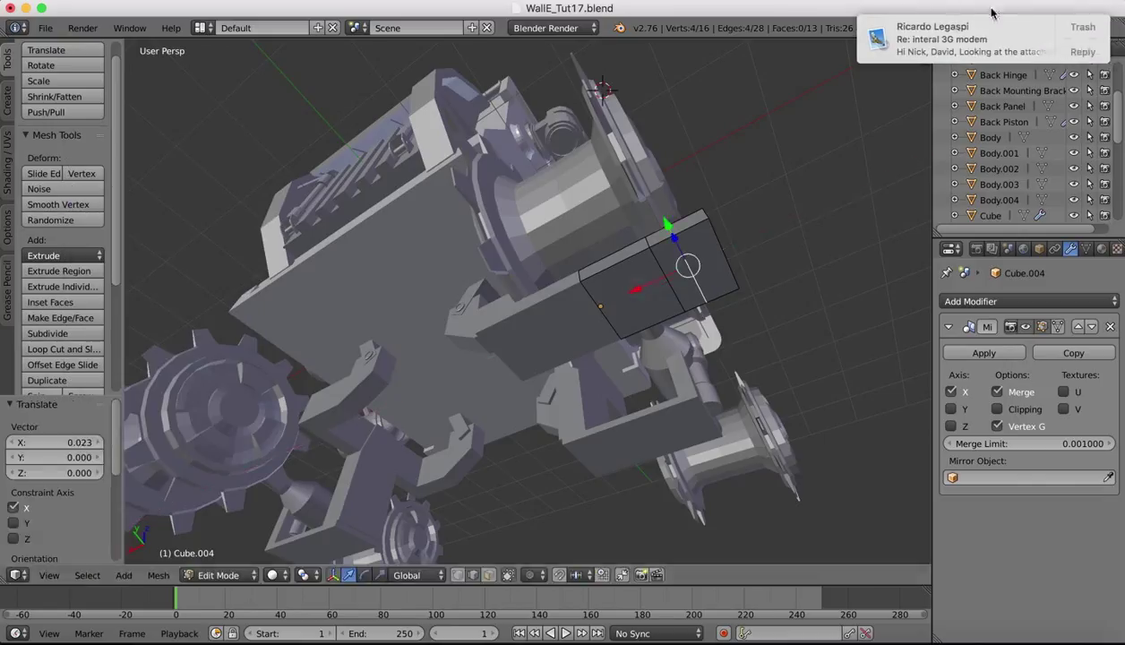
# Consult the tread in Preview's walle basic.jpg, and back in Blender add a lengthwise loop cut close to the plate's front edge.
pyautogui.moveTo(780, 278); pyautogui.dragTo(780, 279, button='middle')
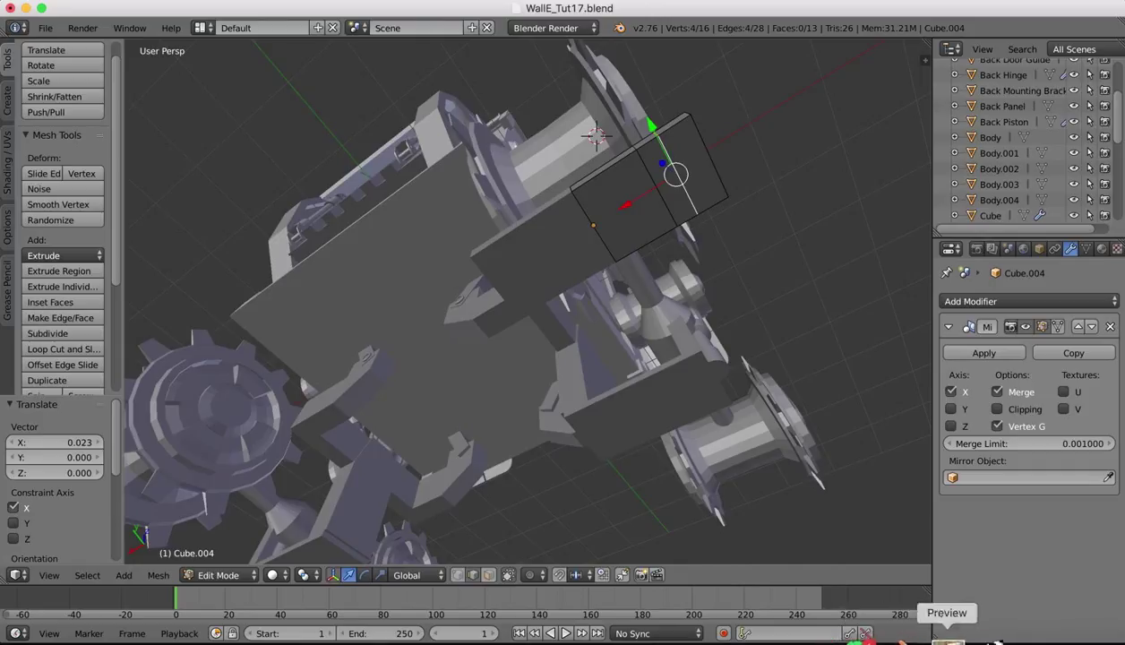
pyautogui.click(941, 638)
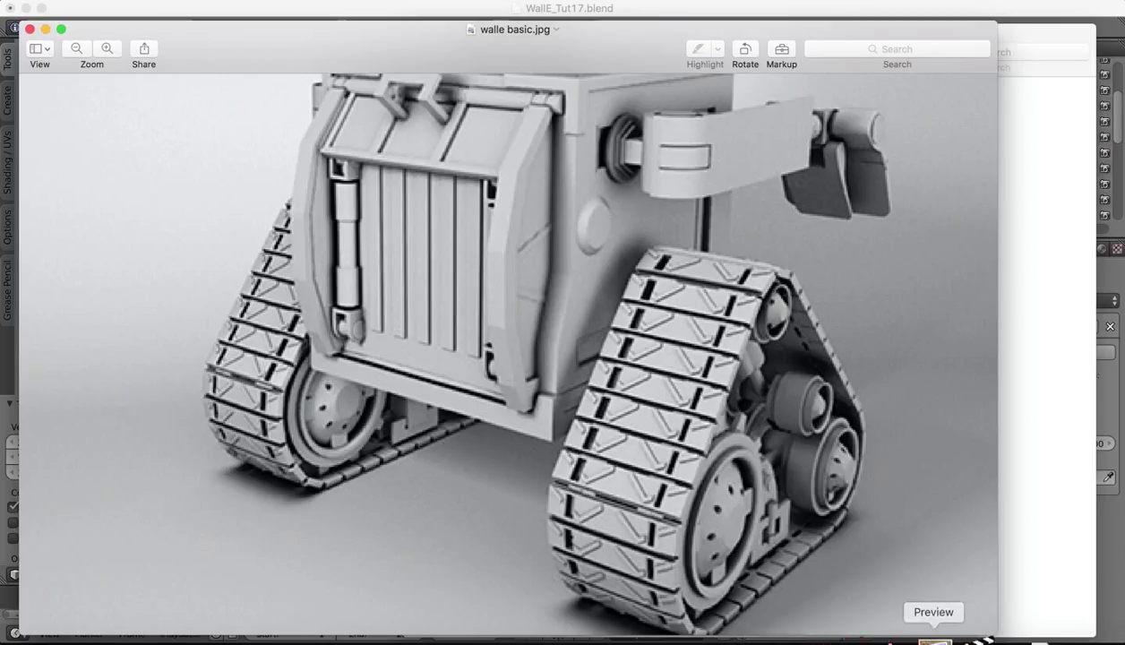
pyautogui.click(908, 638)
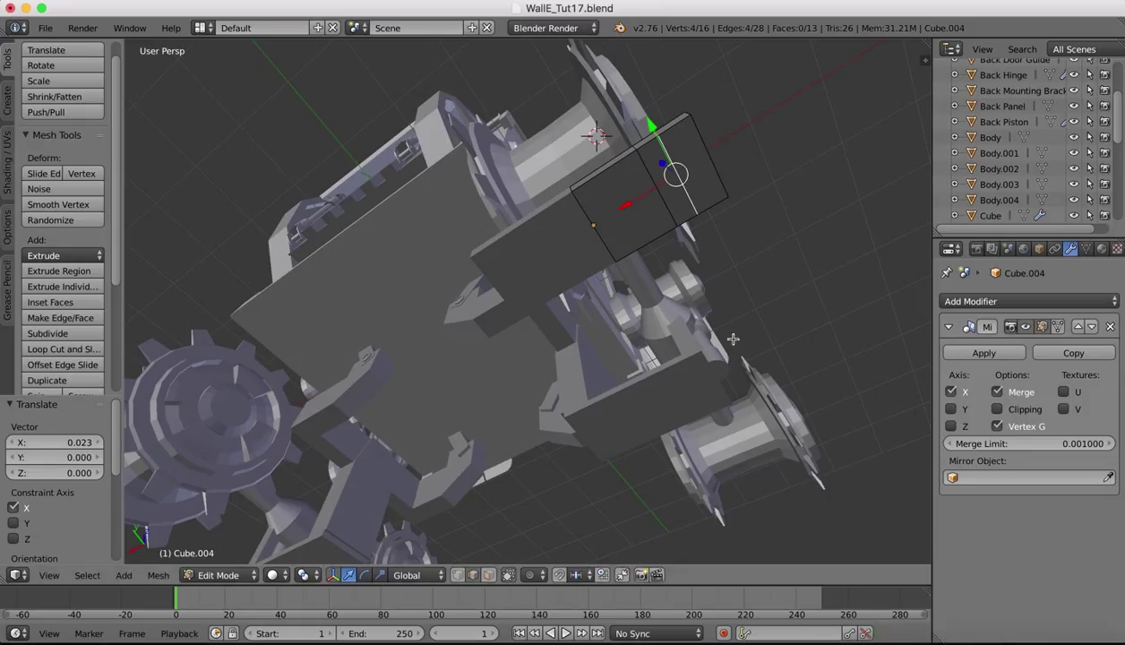
pyautogui.click(60, 349)
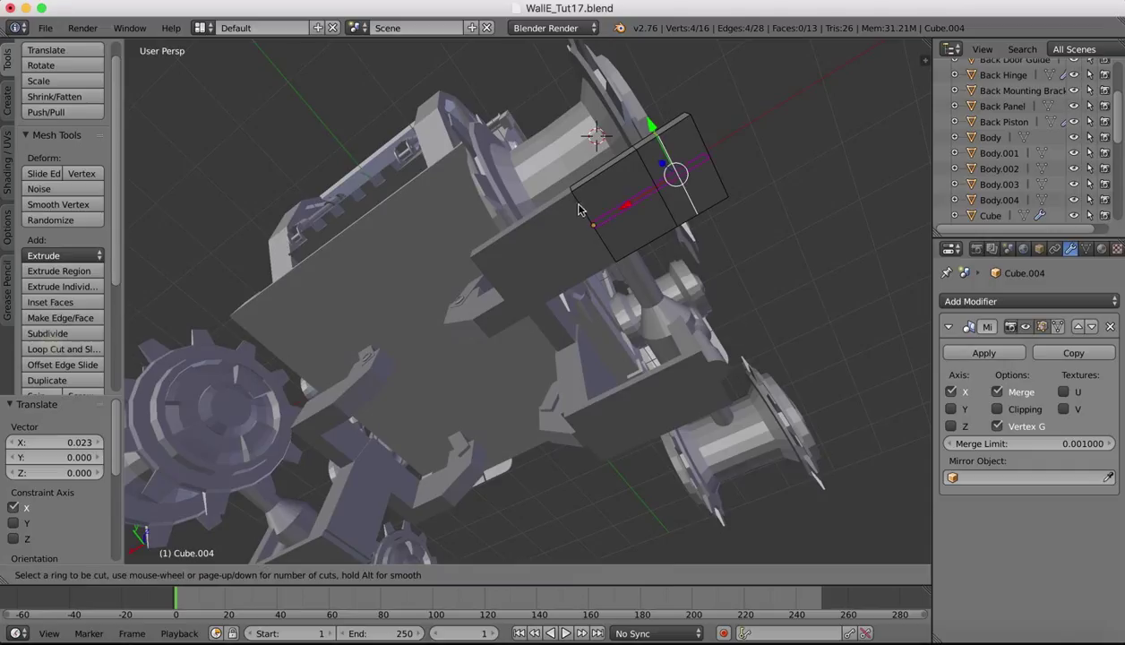
pyautogui.click(651, 177)
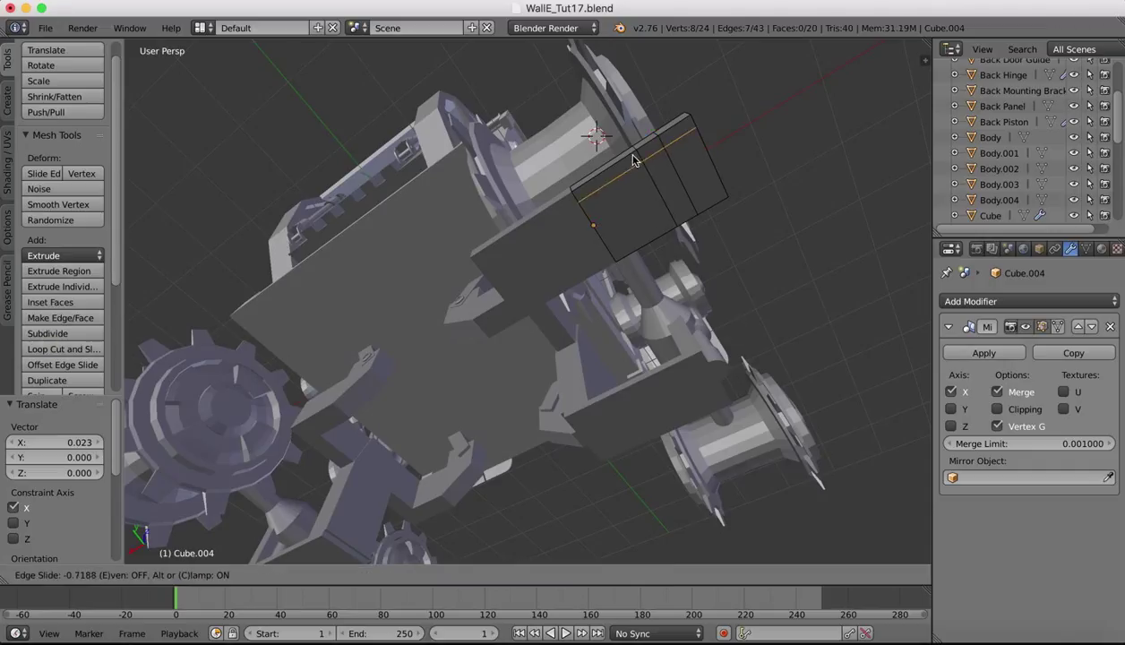
pyautogui.click(632, 157)
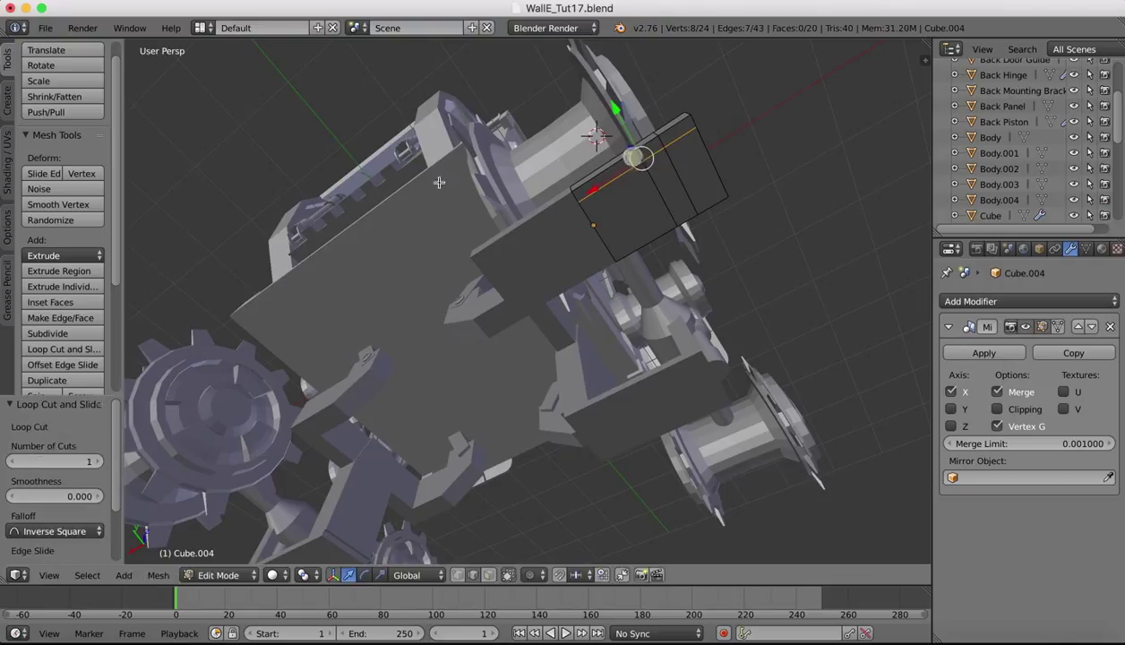
# Add a second lengthwise loop cut on the half plate, close to the long edge opposite the first lengthwise cut.
pyautogui.click(56, 349)
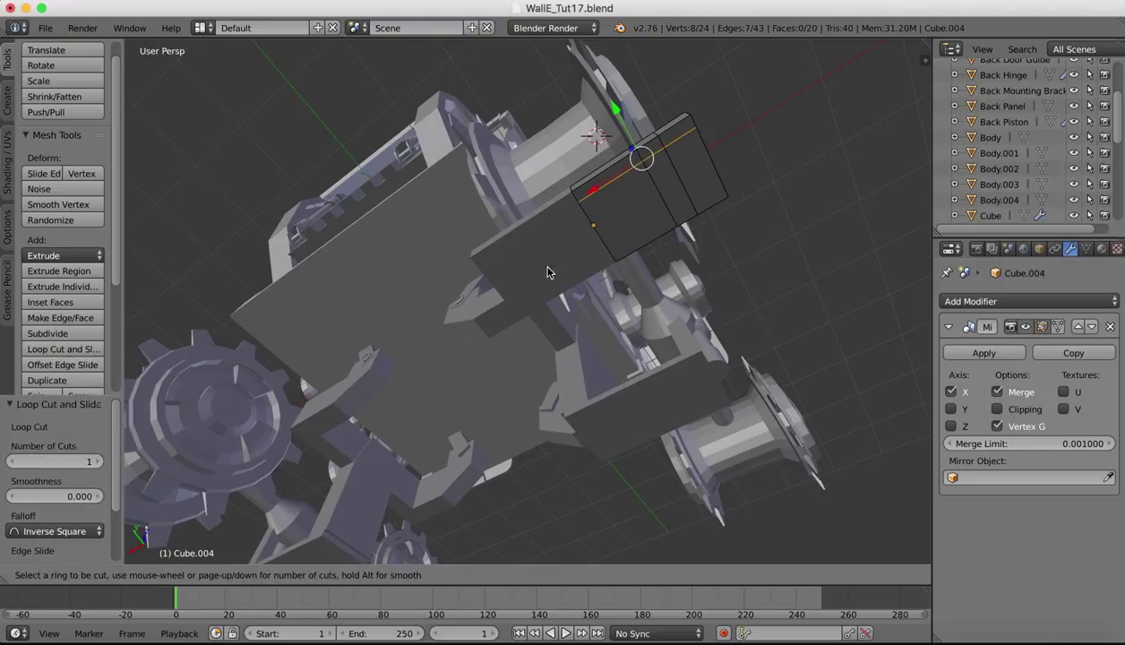
pyautogui.click(679, 199)
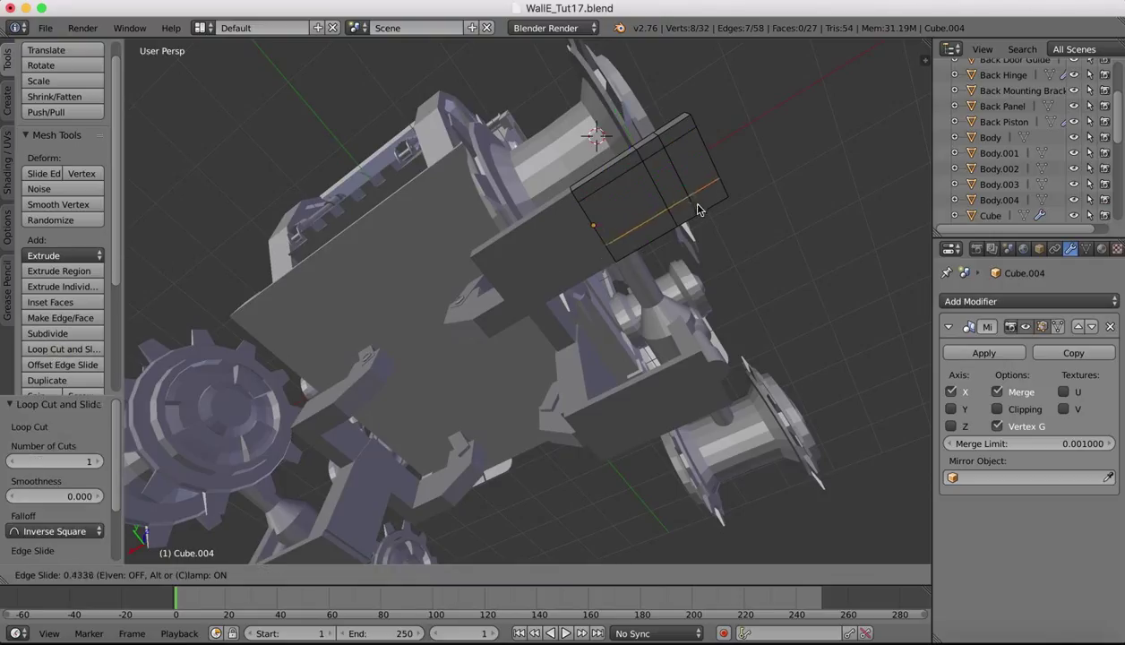
pyautogui.click(703, 213)
pyautogui.moveTo(736, 119); pyautogui.dragTo(750, 121, button='middle')
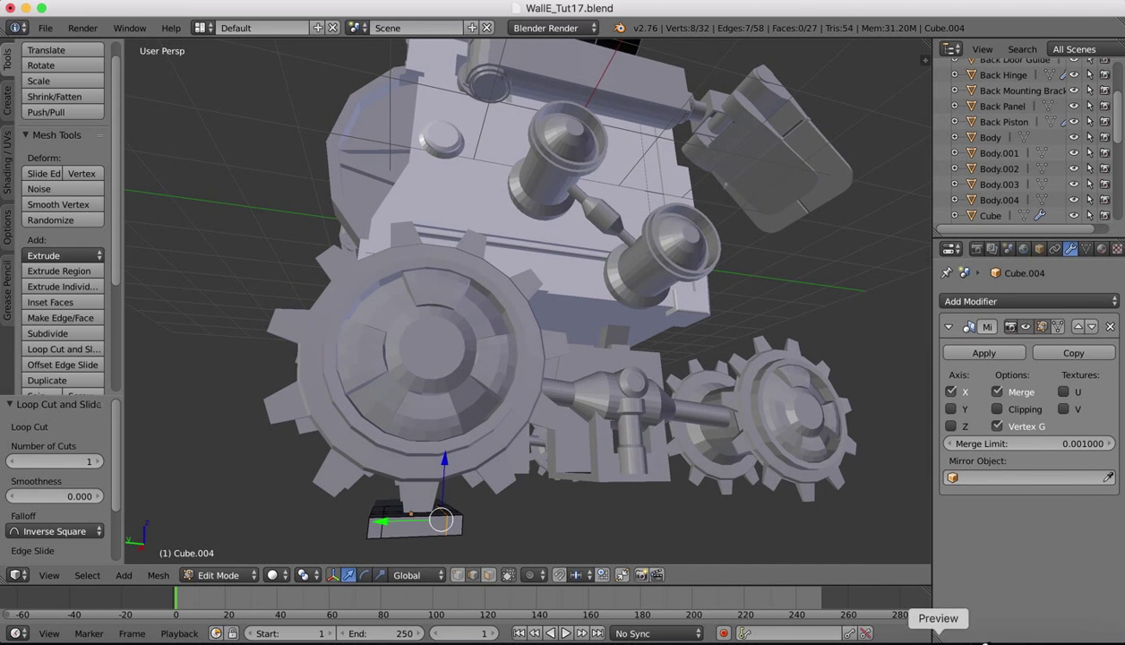
# Check the tread reference in Preview, and back in Blender scale the plate to about 0.807 along Y in Object Mode.
pyautogui.click(937, 636)
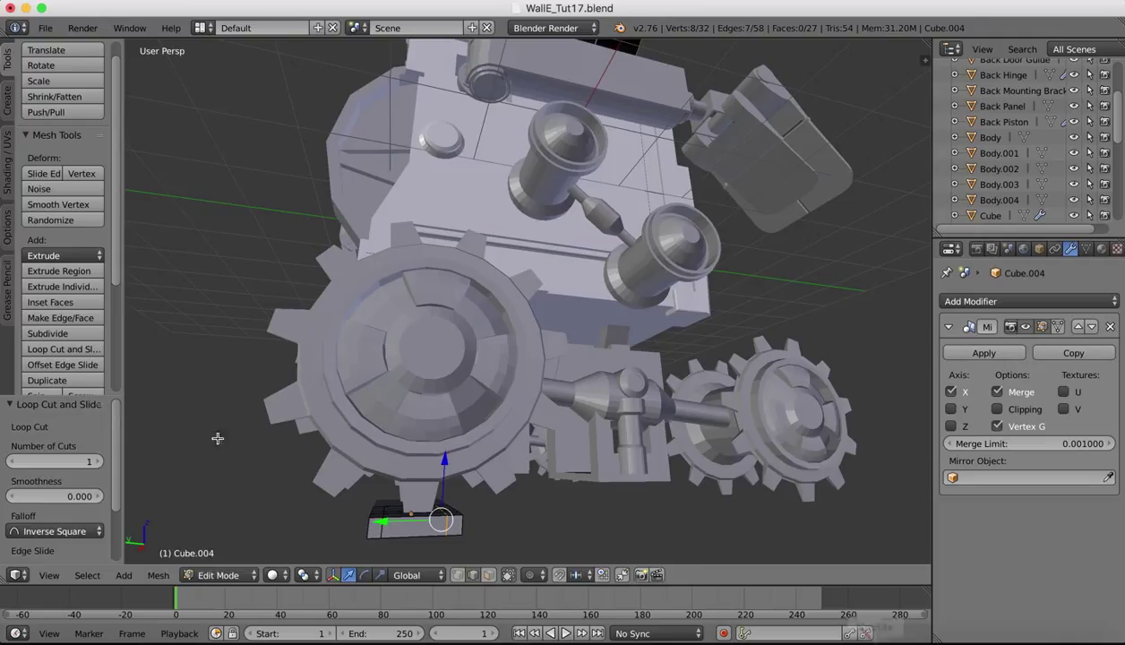
pyautogui.click(220, 575)
pyautogui.click(224, 555)
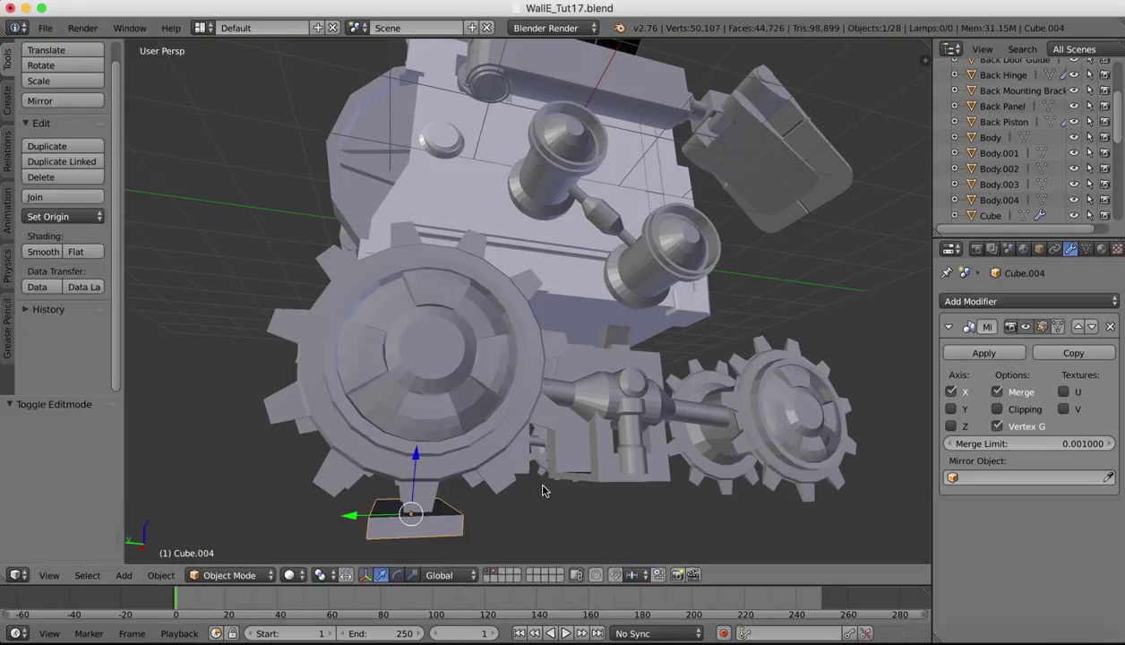
pyautogui.press('s')
pyautogui.press('z')
pyautogui.press('x')
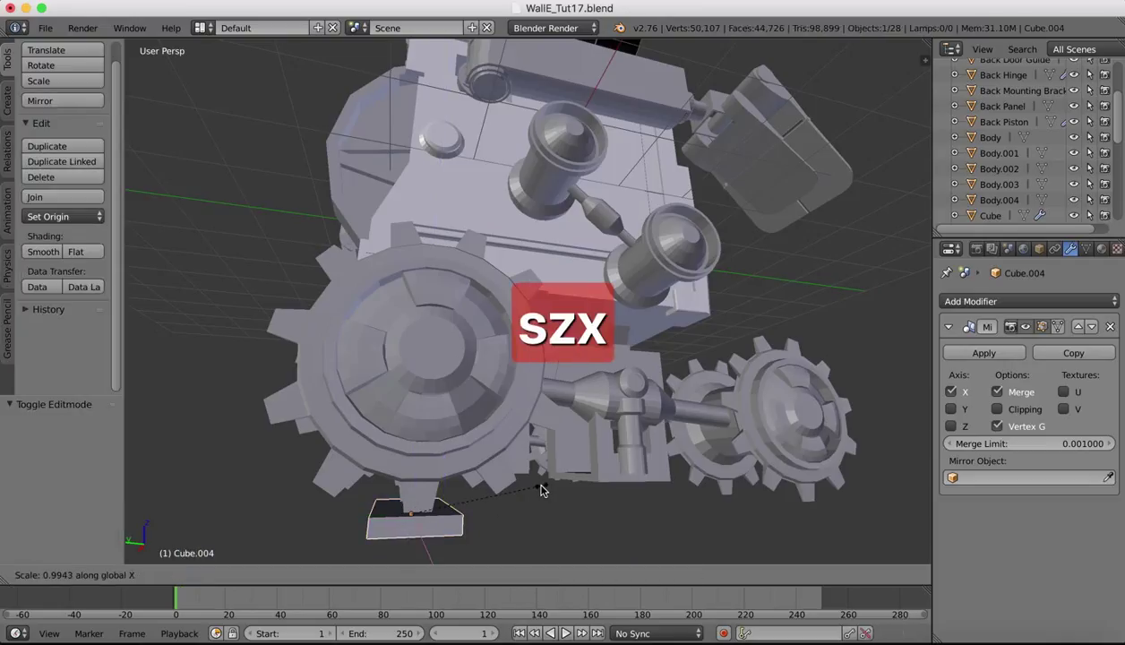
pyautogui.press('y')
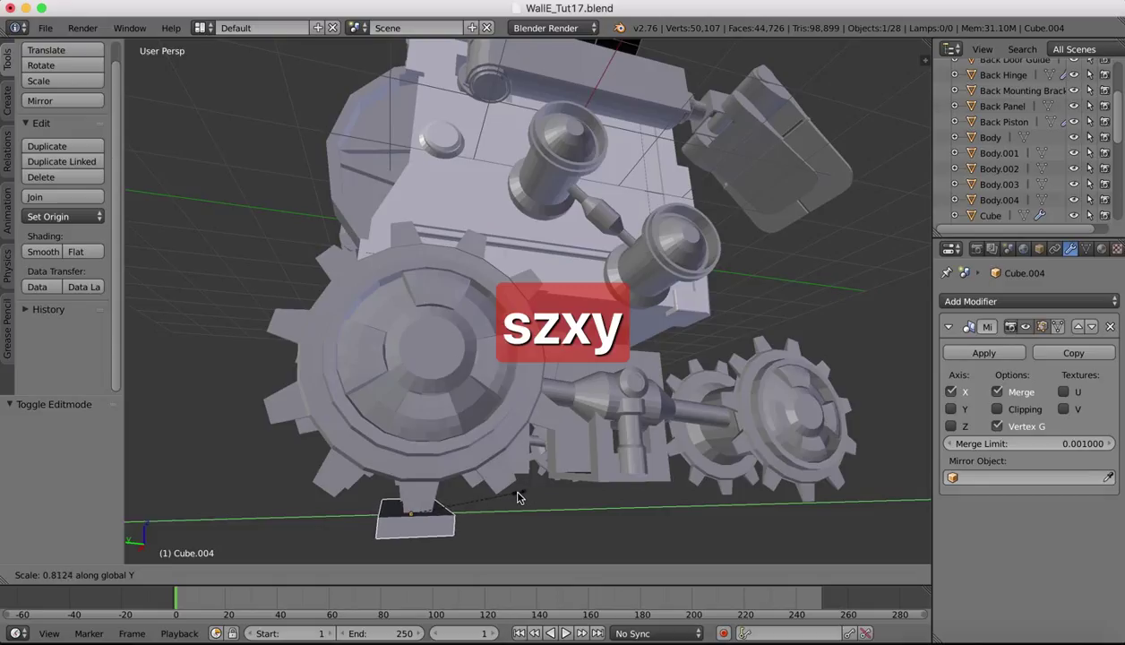
pyautogui.click(517, 497)
# Flatten the tread plate by scaling it to about 0.492 along Z.
pyautogui.press('s')
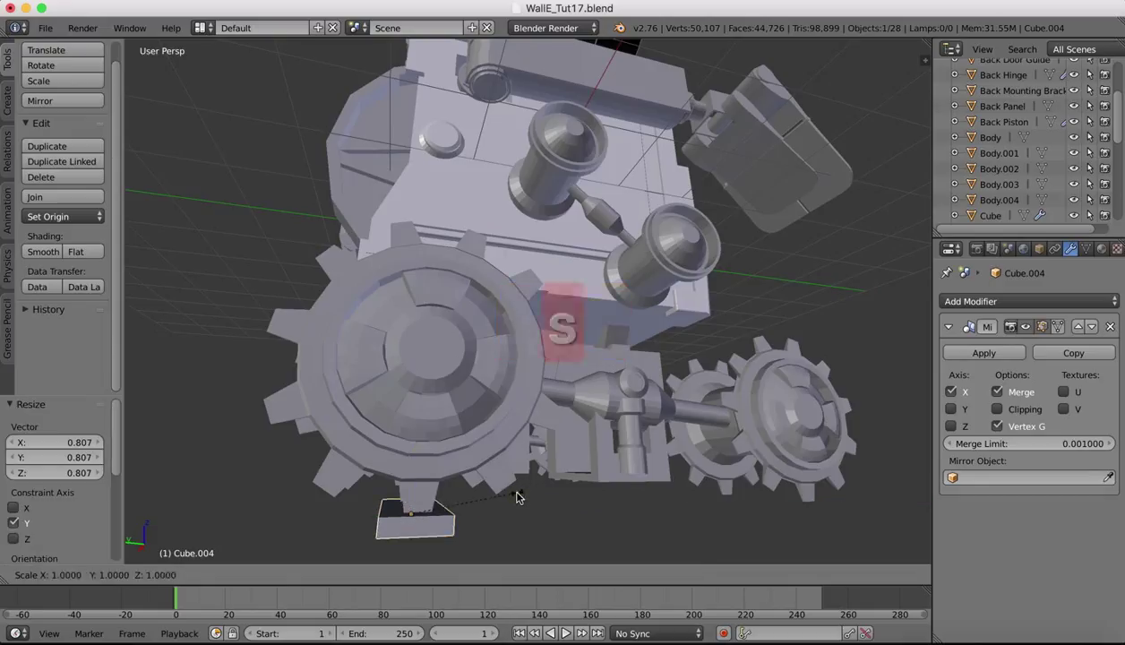
pyautogui.press('z')
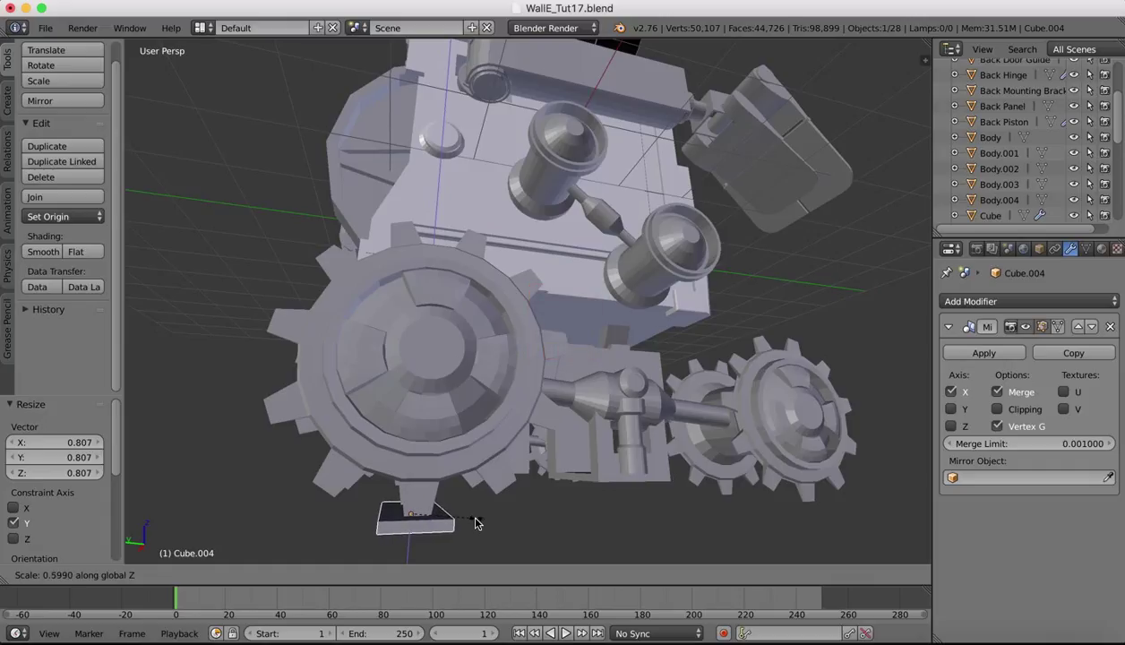
pyautogui.click(464, 524)
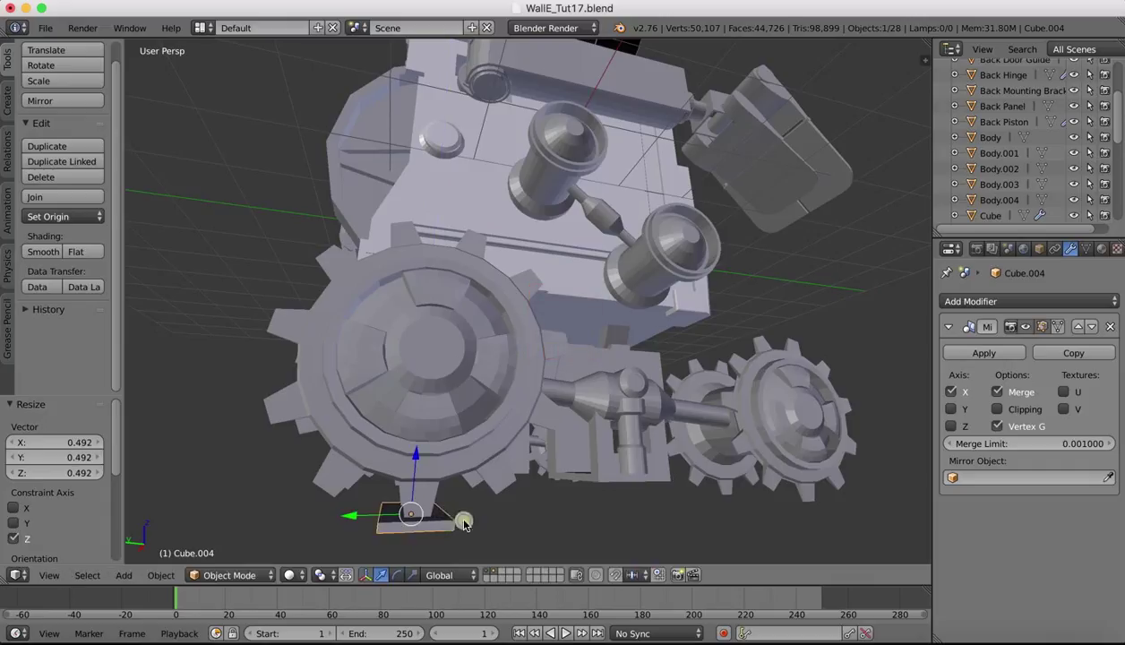
# Return the tread plate to Edit Mode and switch to face selection.
pyautogui.click(242, 575)
pyautogui.click(230, 532)
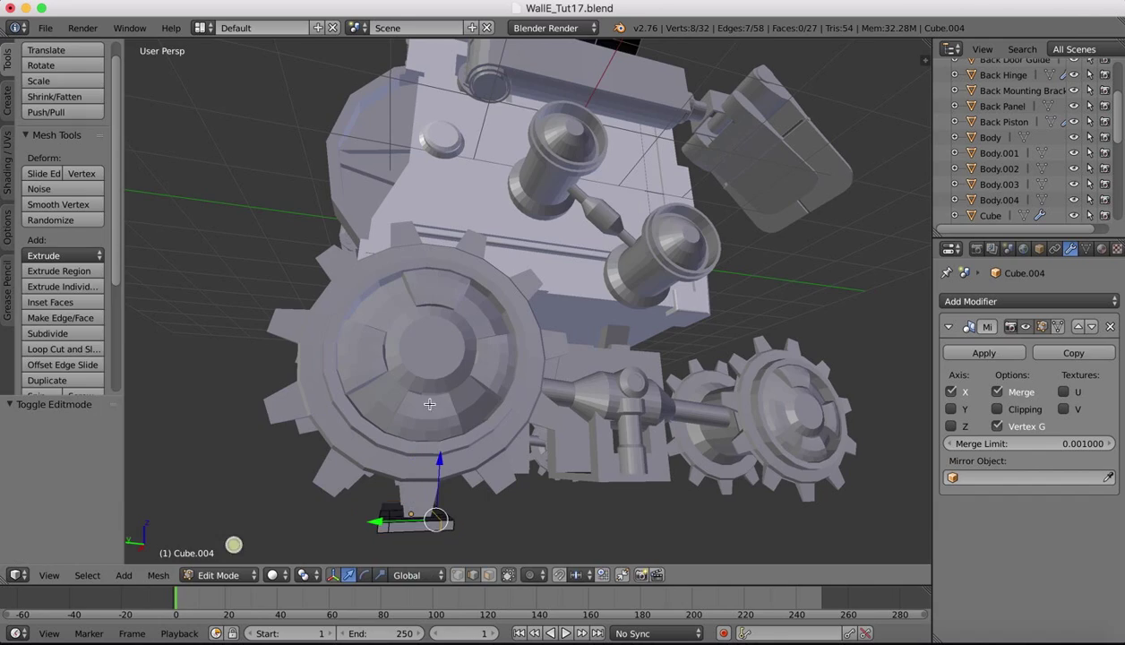
pyautogui.moveTo(486, 389)
pyautogui.mouseDown(button='middle')
pyautogui.moveTo(495, 394)
pyautogui.moveTo(486, 389)
pyautogui.mouseUp(button='middle')
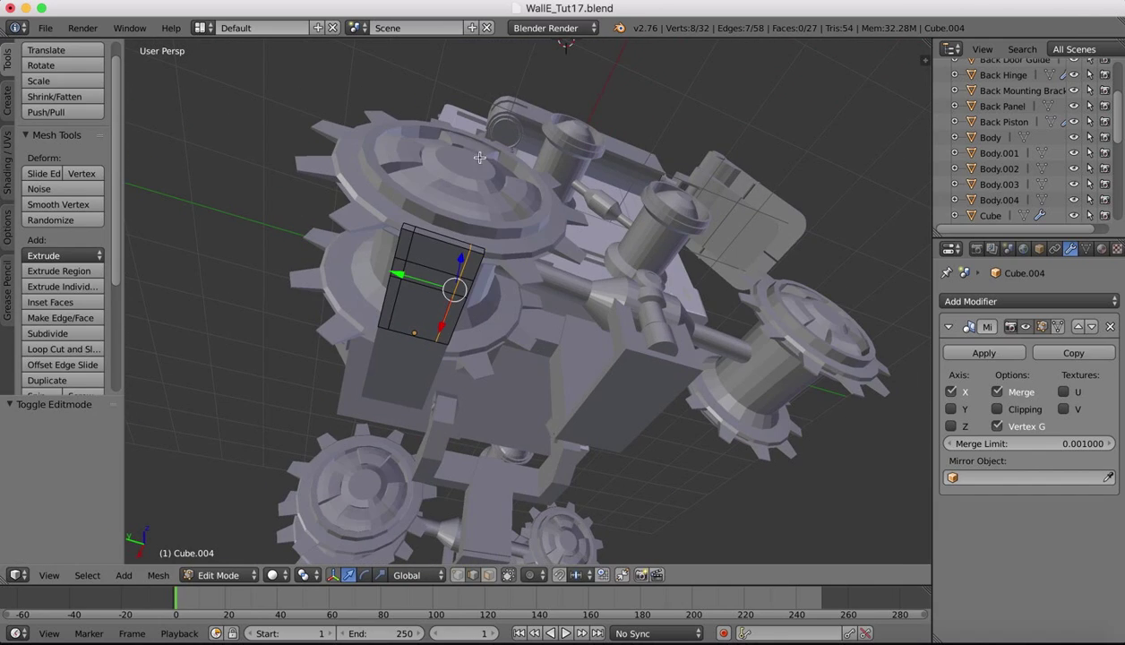
pyautogui.moveTo(423, 276); pyautogui.dragTo(424, 277, button='middle')
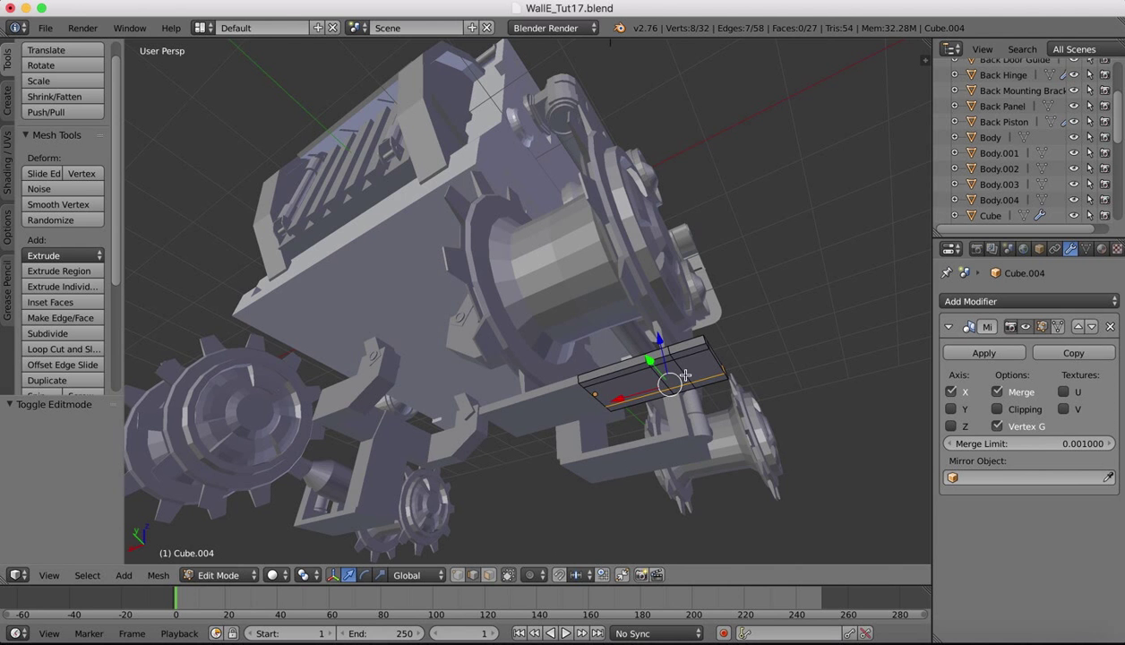
pyautogui.moveTo(684, 374); pyautogui.dragTo(712, 369, button='middle')
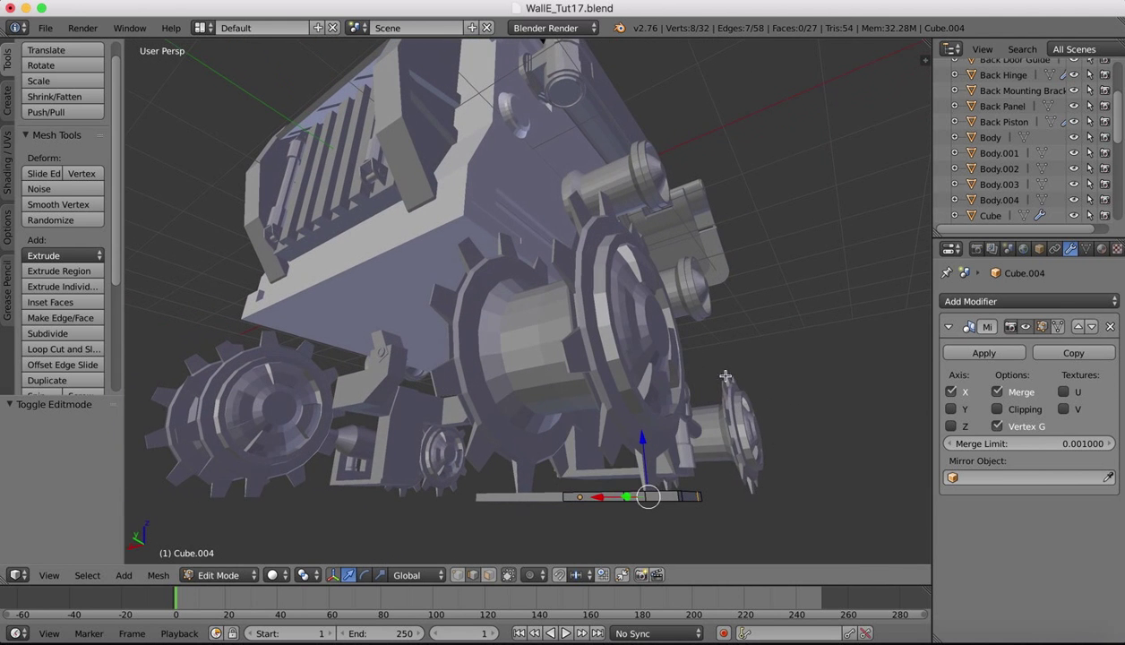
pyautogui.click(488, 575)
pyautogui.moveTo(645, 442); pyautogui.dragTo(655, 450, button='middle')
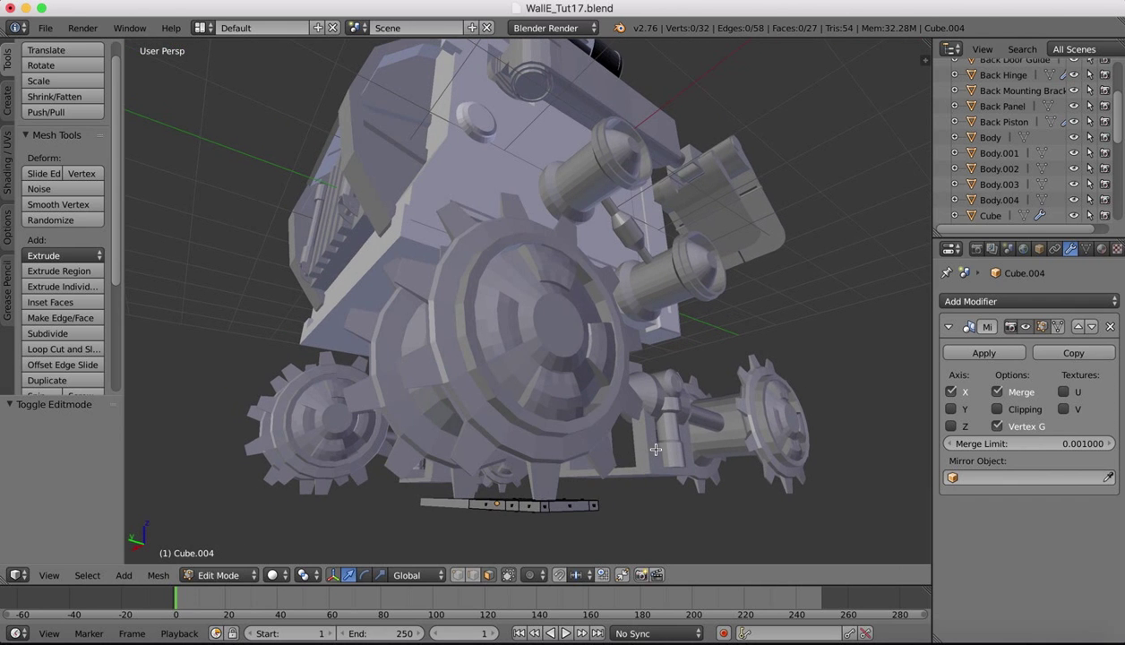
pyautogui.rightClick(594, 506)
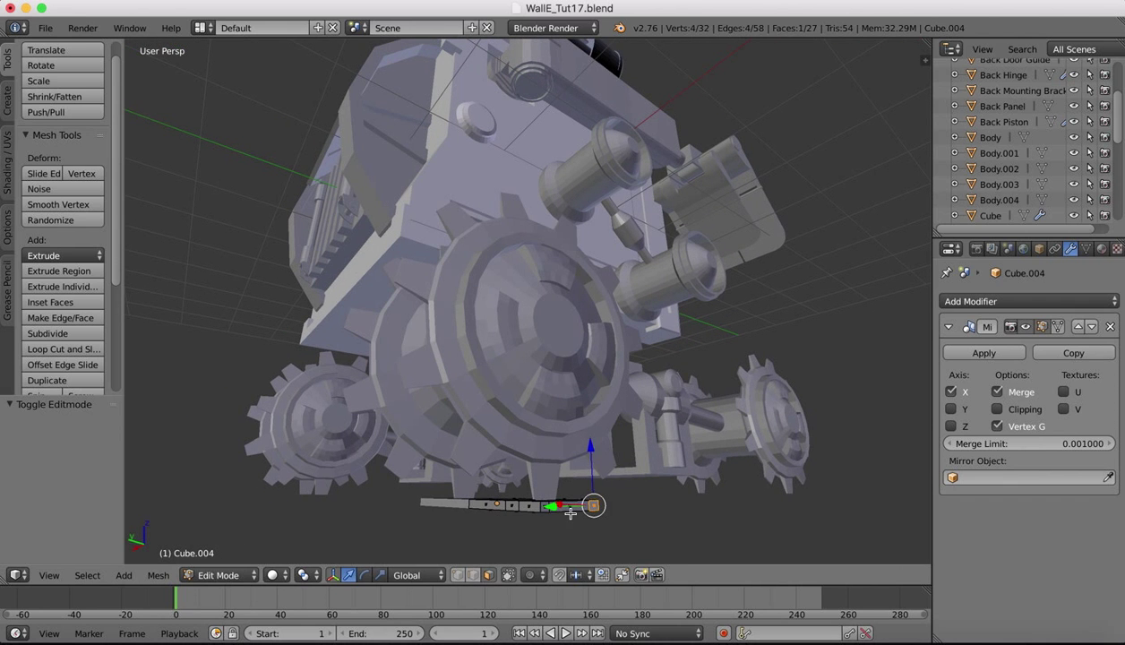
pyautogui.keyDown('shift'); pyautogui.rightClick(572, 510); pyautogui.keyUp('shift')
pyautogui.click(548, 508)
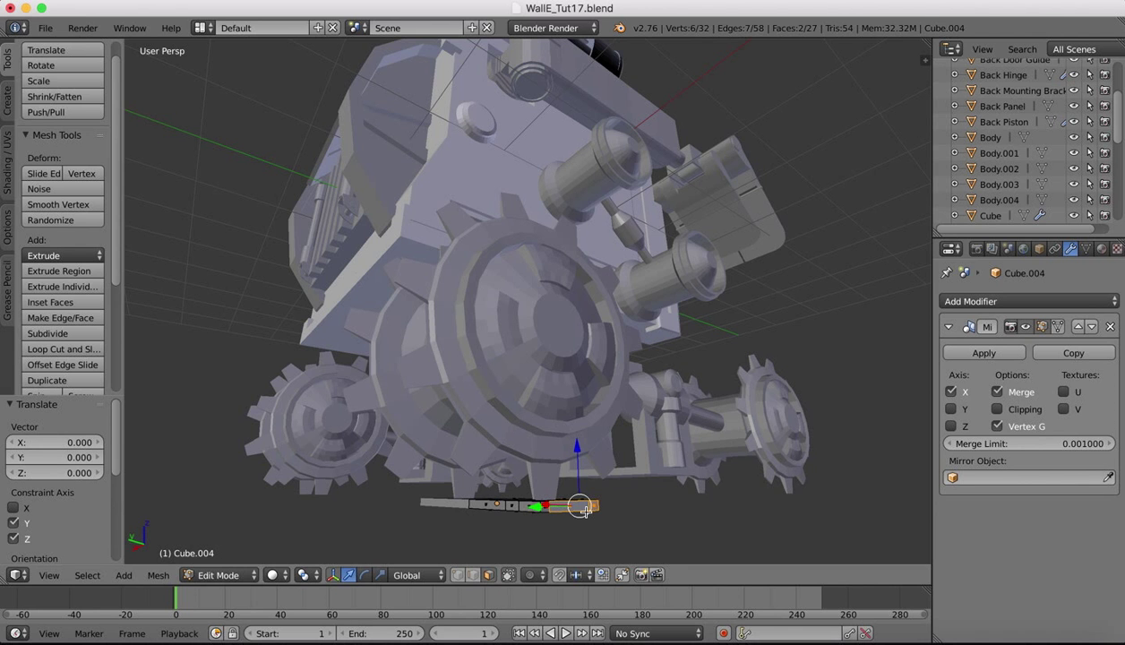
# Select the three faces on the half plate's outer end and move them inward about 0.130 along X.
pyautogui.scroll(3, 586, 512)
pyautogui.scroll(-5, 586, 512)
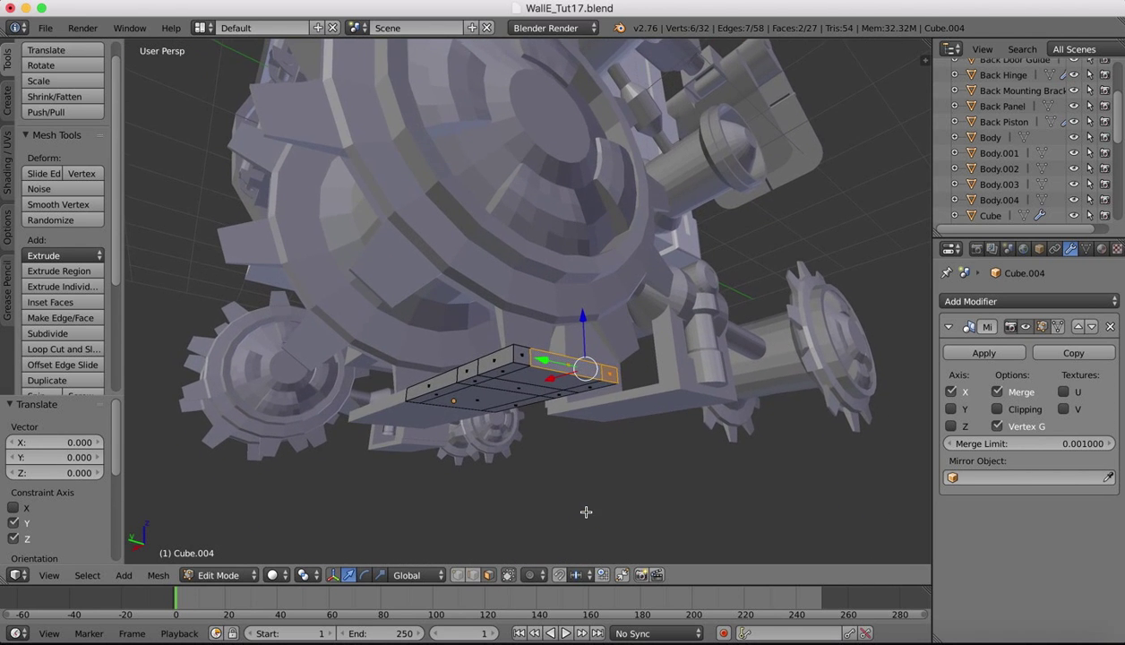
pyautogui.rightClick(523, 355)
pyautogui.keyDown('shift'); pyautogui.rightClick(608, 370); pyautogui.keyUp('shift')
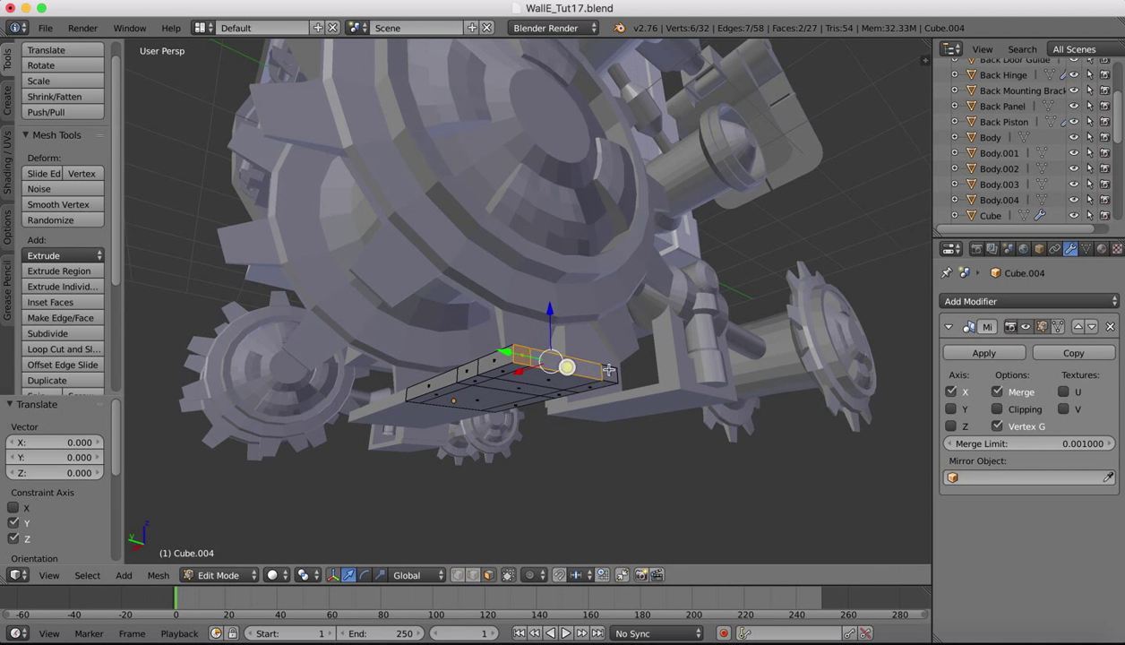
pyautogui.keyDown('shift'); pyautogui.rightClick(614, 373); pyautogui.keyUp('shift')
pyautogui.hscroll(-8, 614, 374)
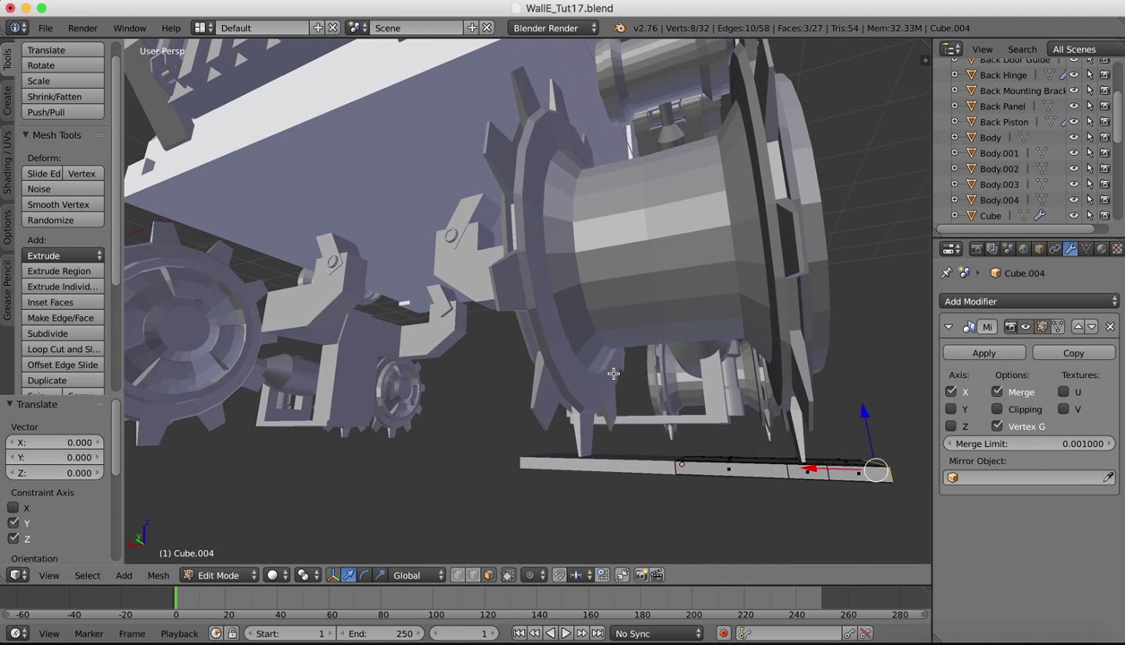
pyautogui.moveTo(807, 467); pyautogui.dragTo(793, 468)
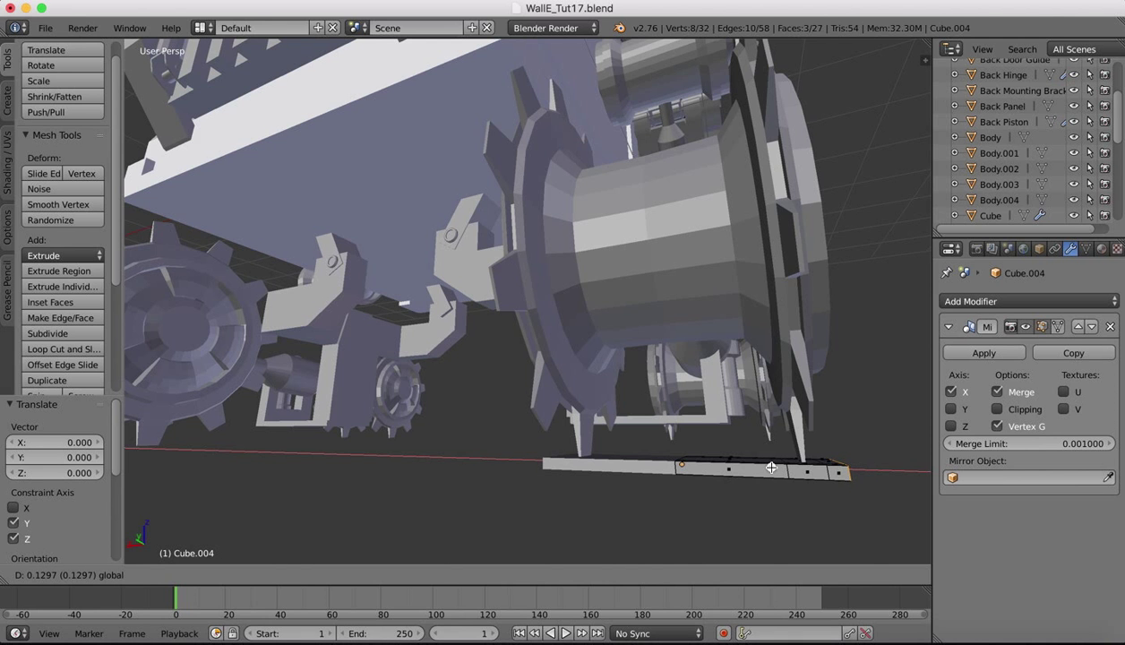
pyautogui.moveTo(771, 468); pyautogui.dragTo(770, 468)
# Delete the rectangular face between the loop cuts on the plate's underside and its counterpart on the upper side to open a hole.
pyautogui.hscroll(6, 753, 393)
pyautogui.scroll(-8, 753, 394)
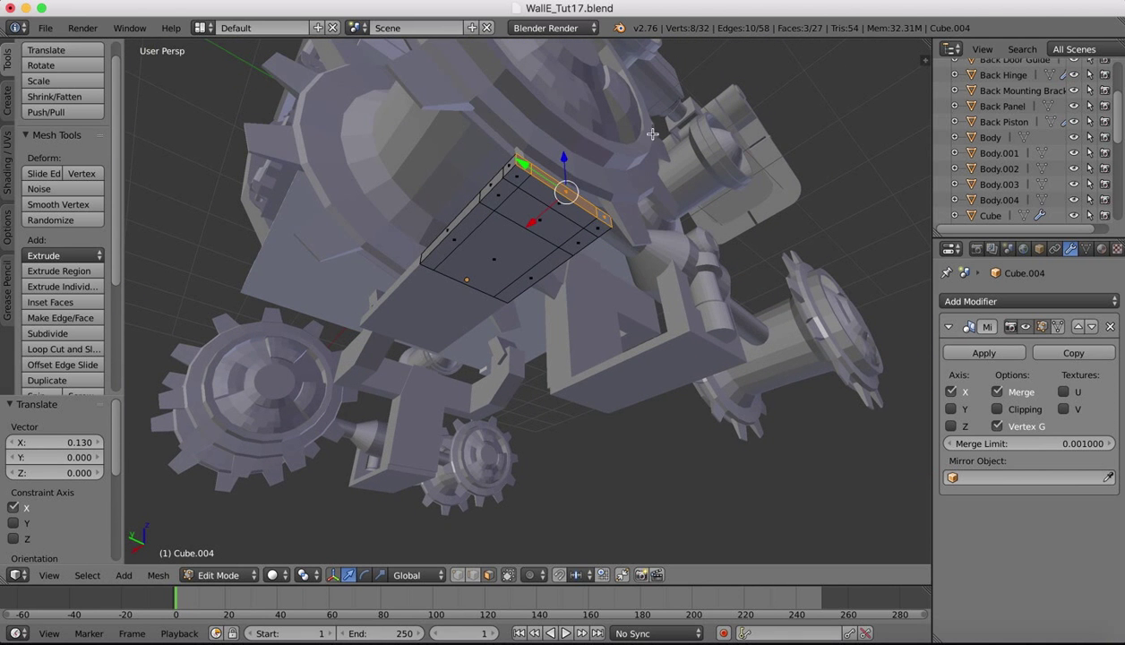
pyautogui.rightClick(548, 222)
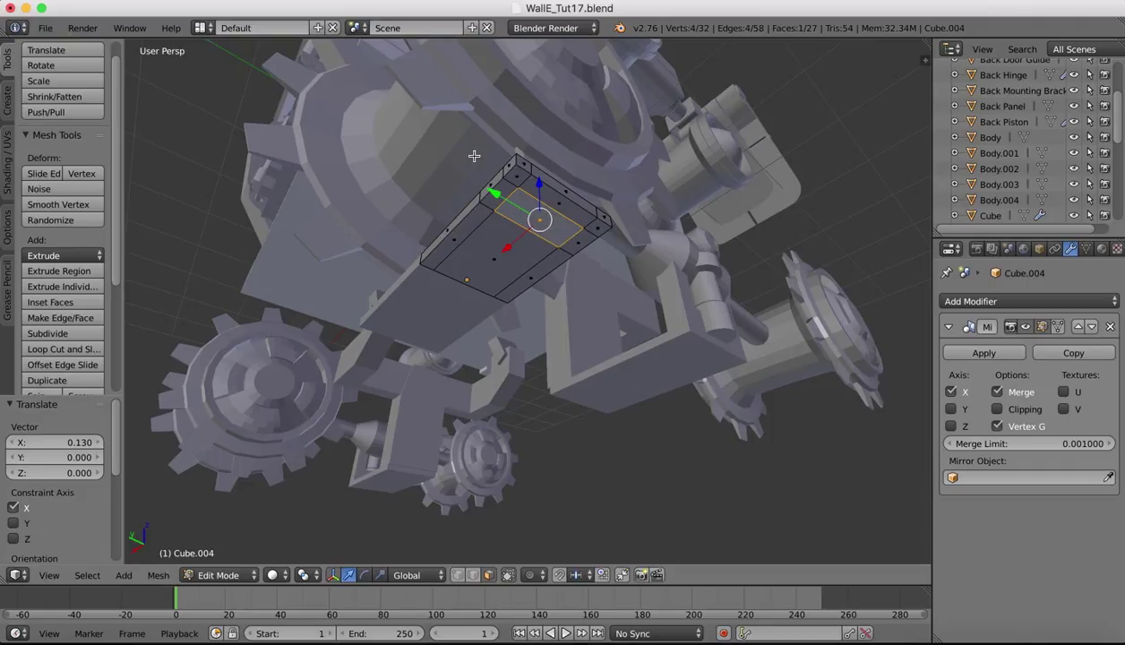
pyautogui.press('x')
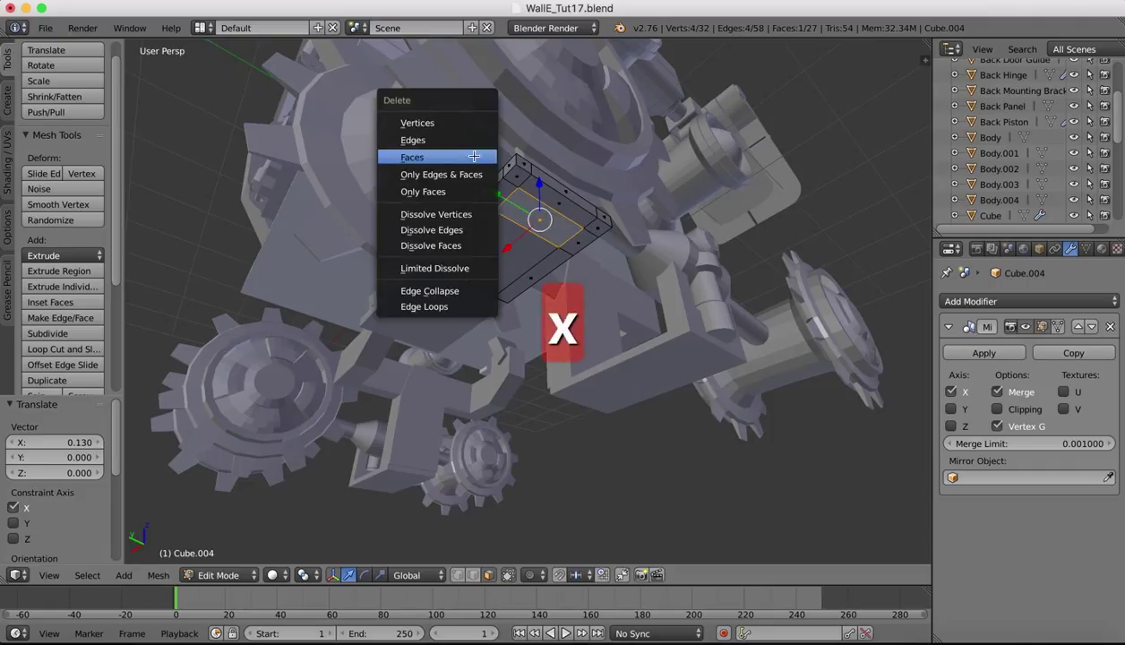
pyautogui.click(428, 158)
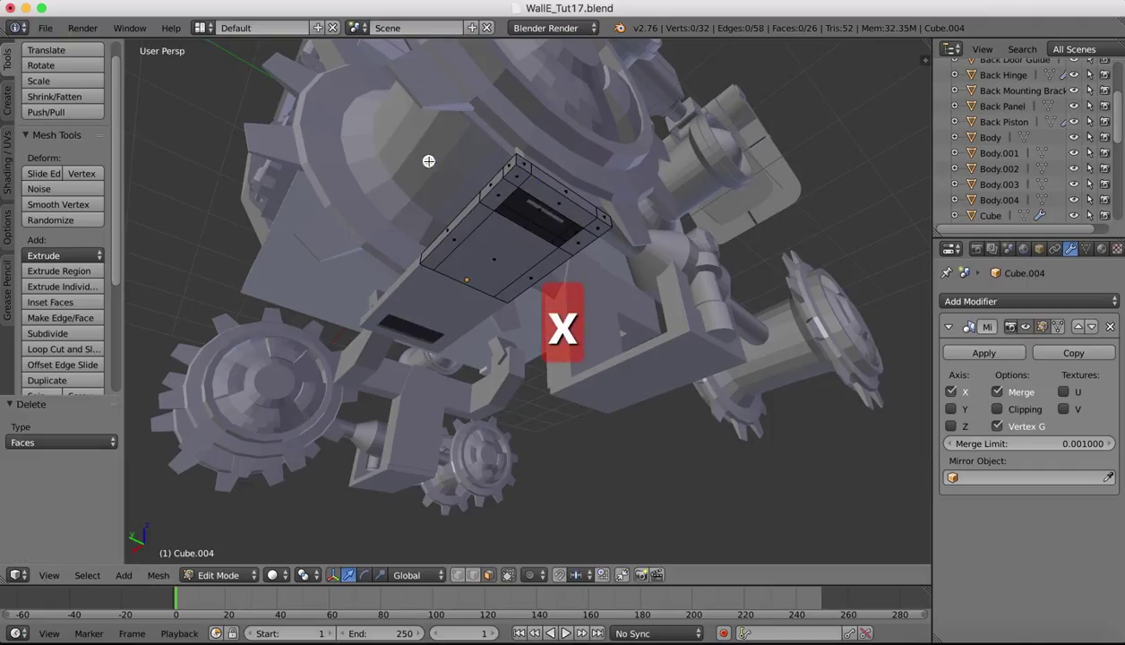
pyautogui.rightClick(539, 213)
pyautogui.press('x')
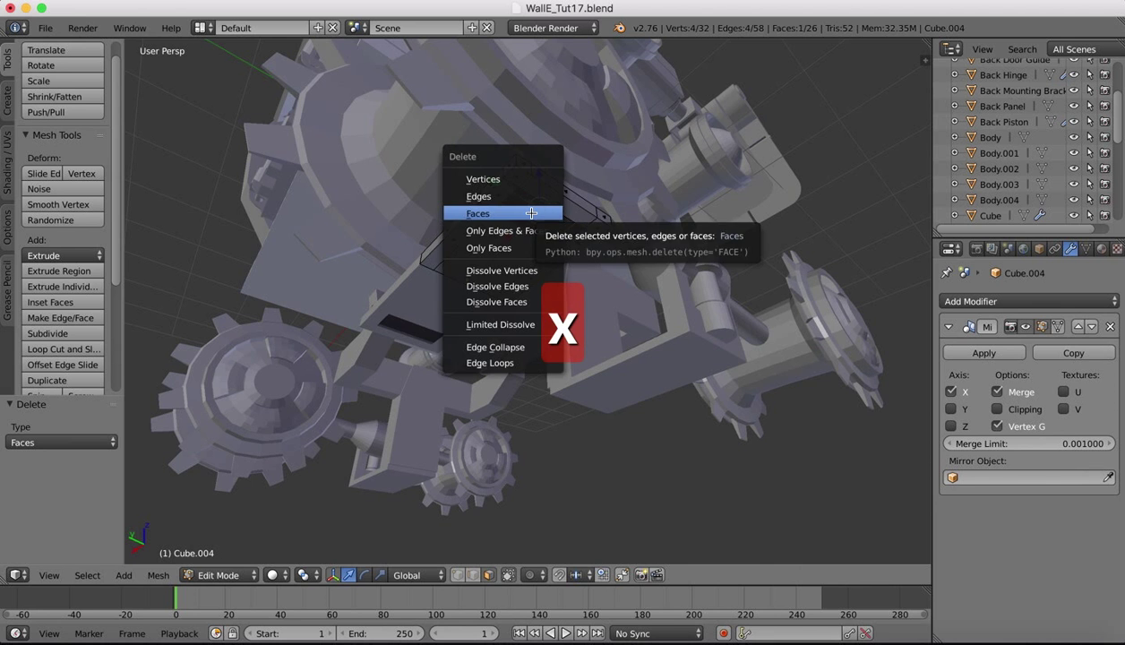
pyautogui.click(537, 214)
# In vertex selection, pick the four corners of one short side of the hole and make a face to wall it in.
pyautogui.moveTo(646, 202); pyautogui.dragTo(664, 164, button='middle')
pyautogui.scroll(6, 664, 163)
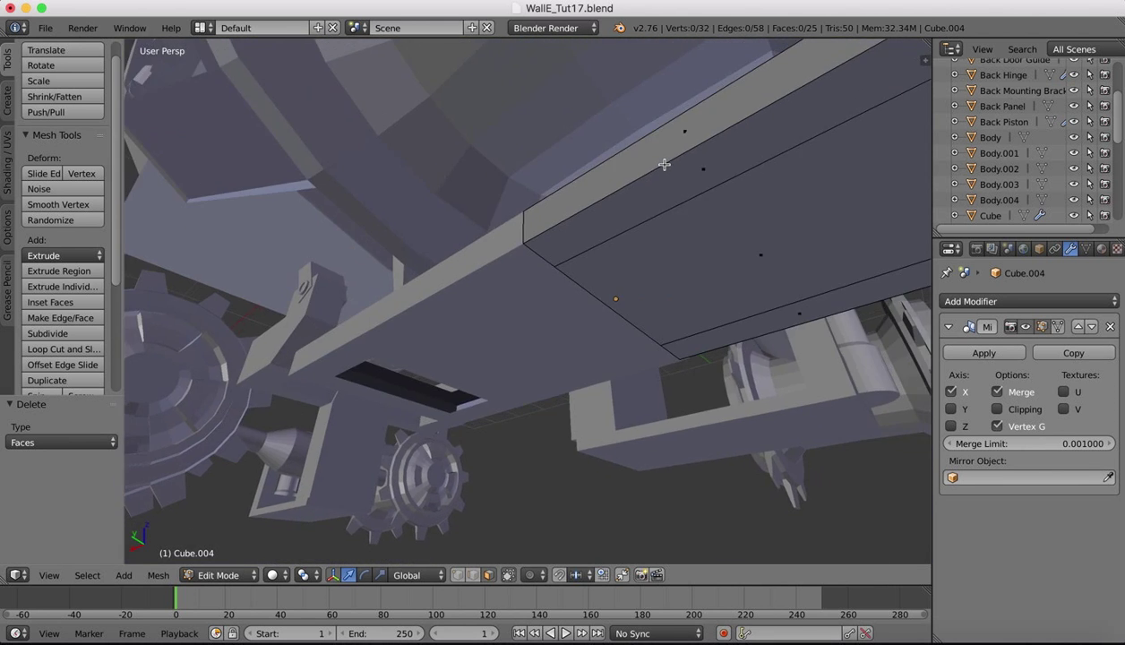
pyautogui.moveTo(730, 185); pyautogui.dragTo(736, 183, button='middle')
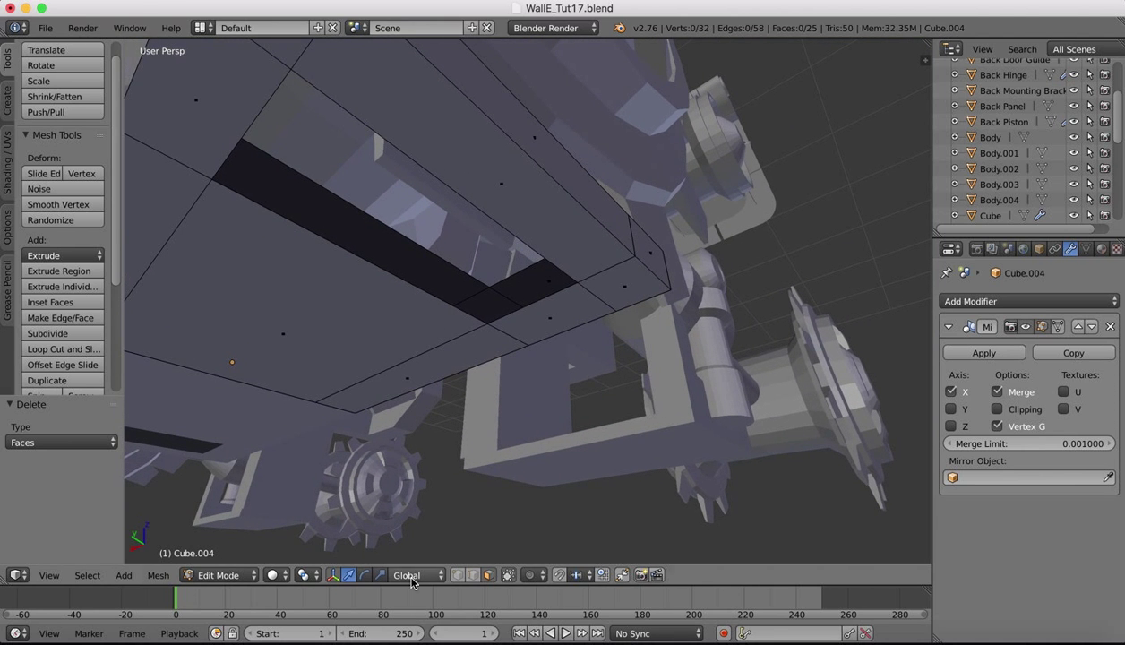
pyautogui.rightClick(492, 285)
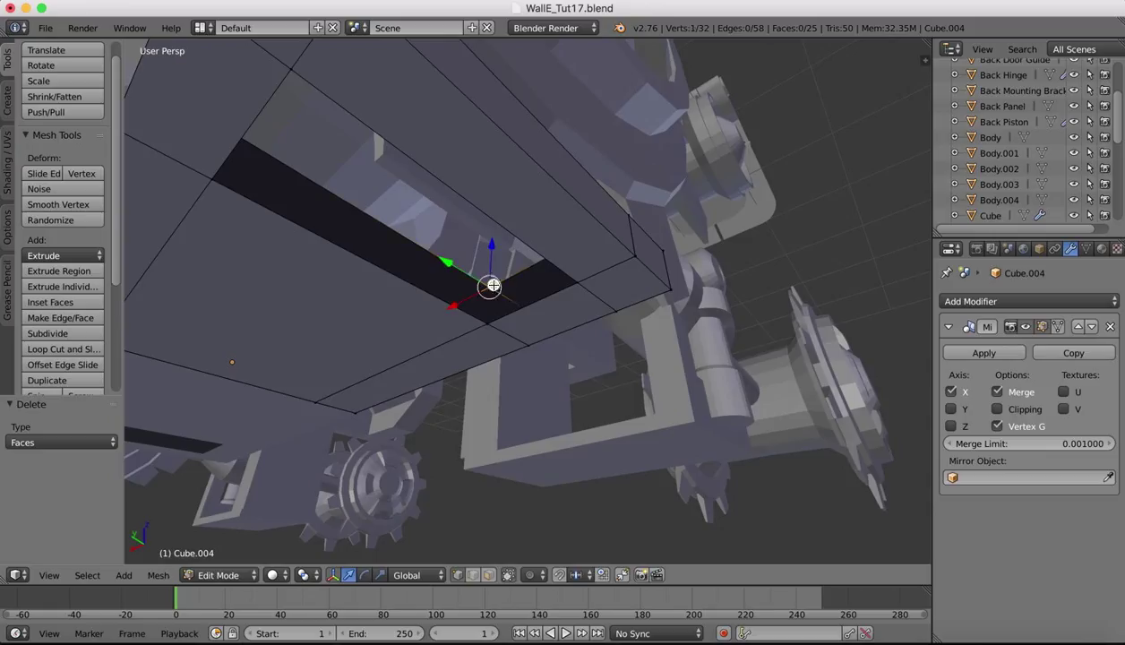
pyautogui.keyDown('shift'); pyautogui.rightClick(484, 326); pyautogui.keyUp('shift')
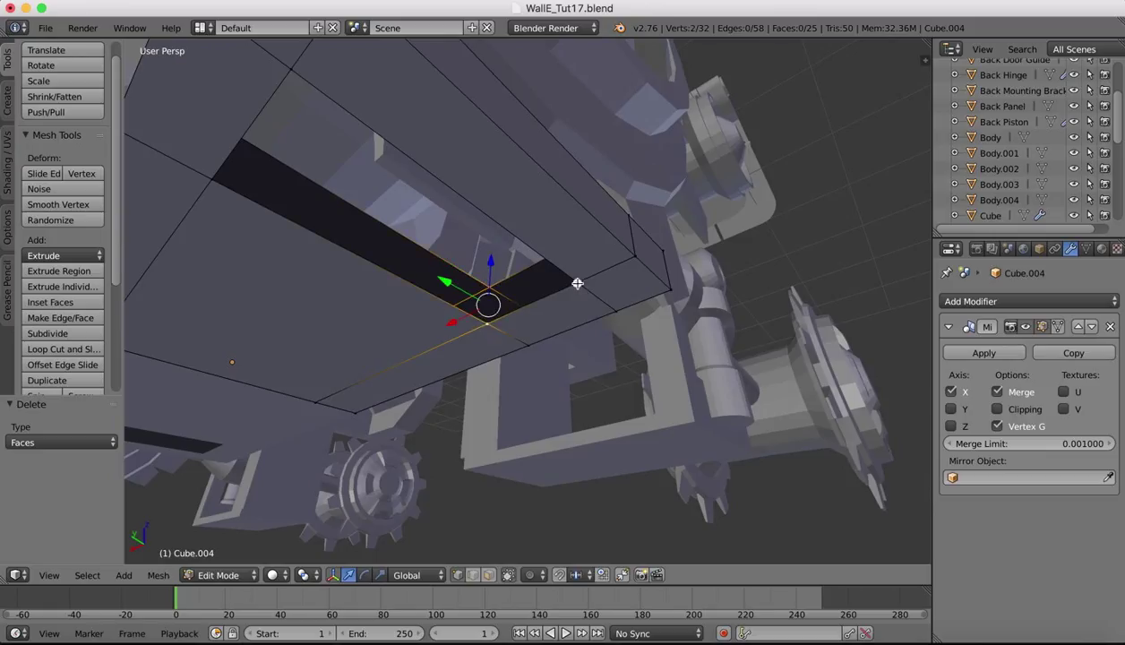
pyautogui.keyDown('shift'); pyautogui.rightClick(578, 283); pyautogui.keyUp('shift')
pyautogui.moveTo(578, 283); pyautogui.dragTo(750, 257, button='middle')
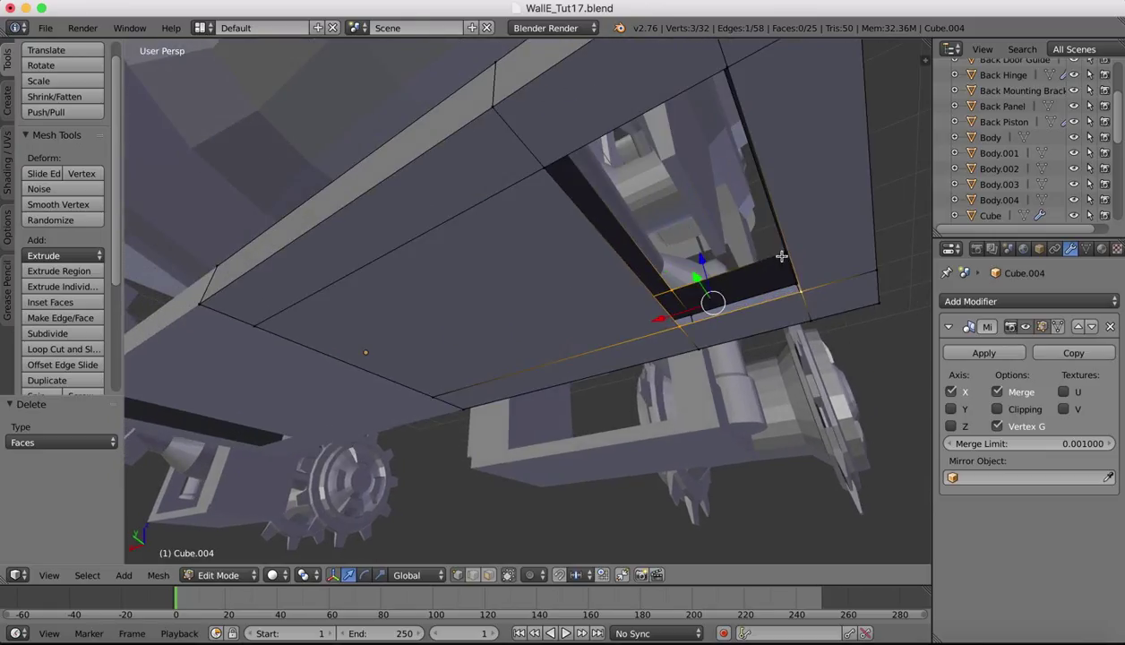
pyautogui.keyDown('shift'); pyautogui.rightClick(782, 255); pyautogui.keyUp('shift')
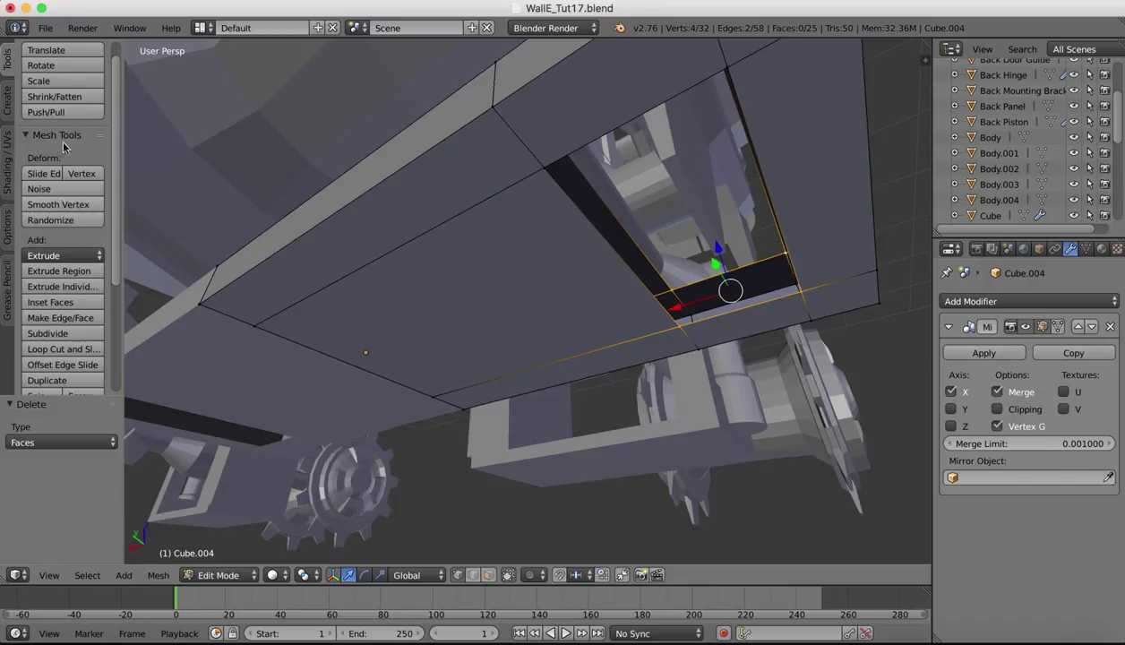
pyautogui.click(45, 189)
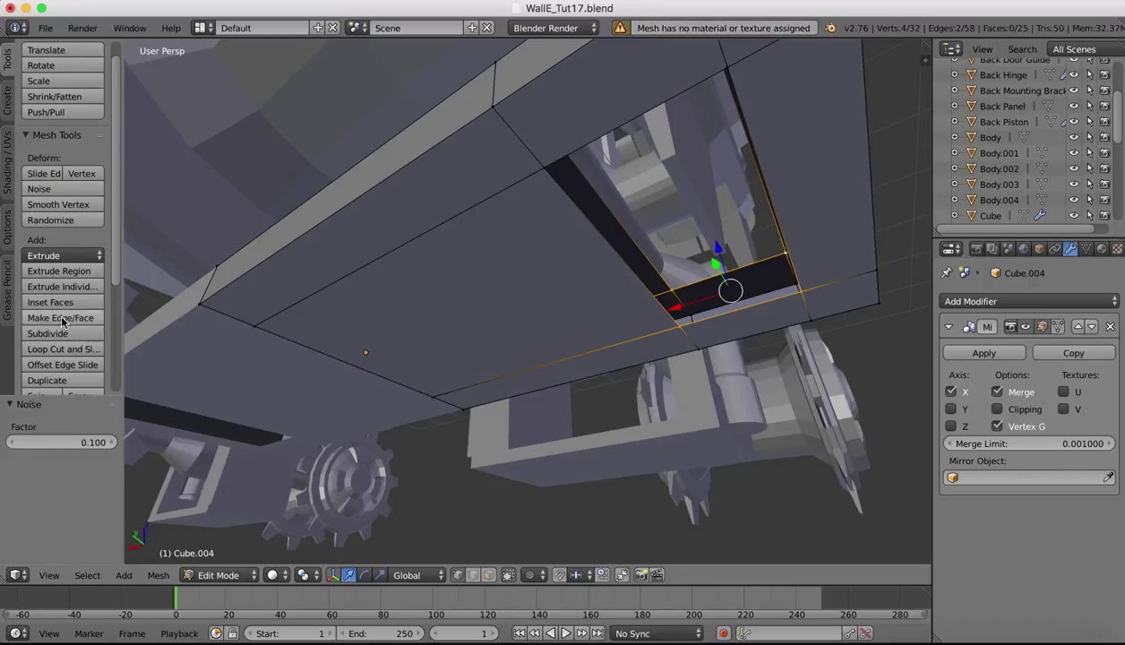
pyautogui.click(62, 318)
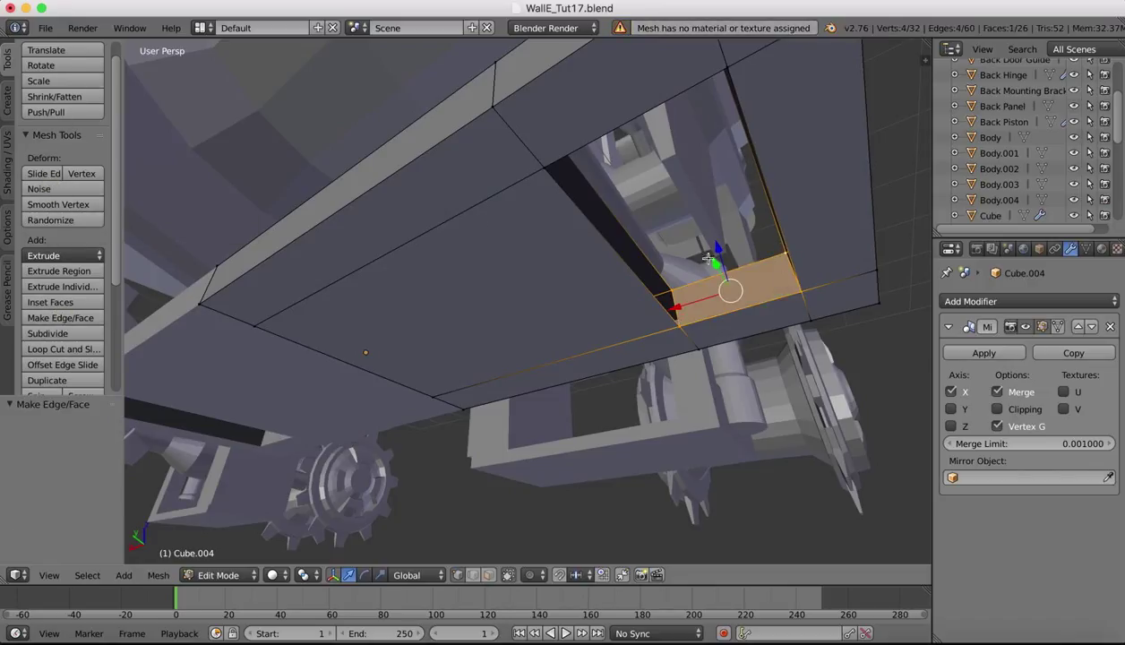
pyautogui.moveTo(708, 258); pyautogui.dragTo(698, 258, button='middle')
pyautogui.press('KP_Decimal')
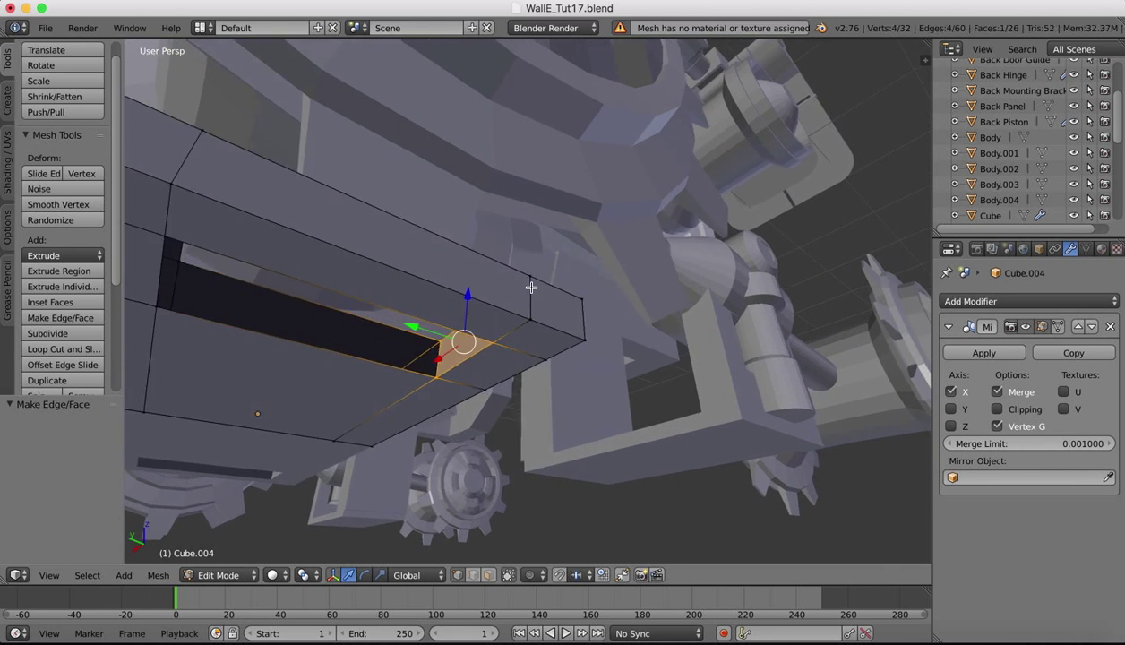
# Pick the four corners of the hole's inner long side and make a face to wall it in.
pyautogui.rightClick(599, 337)
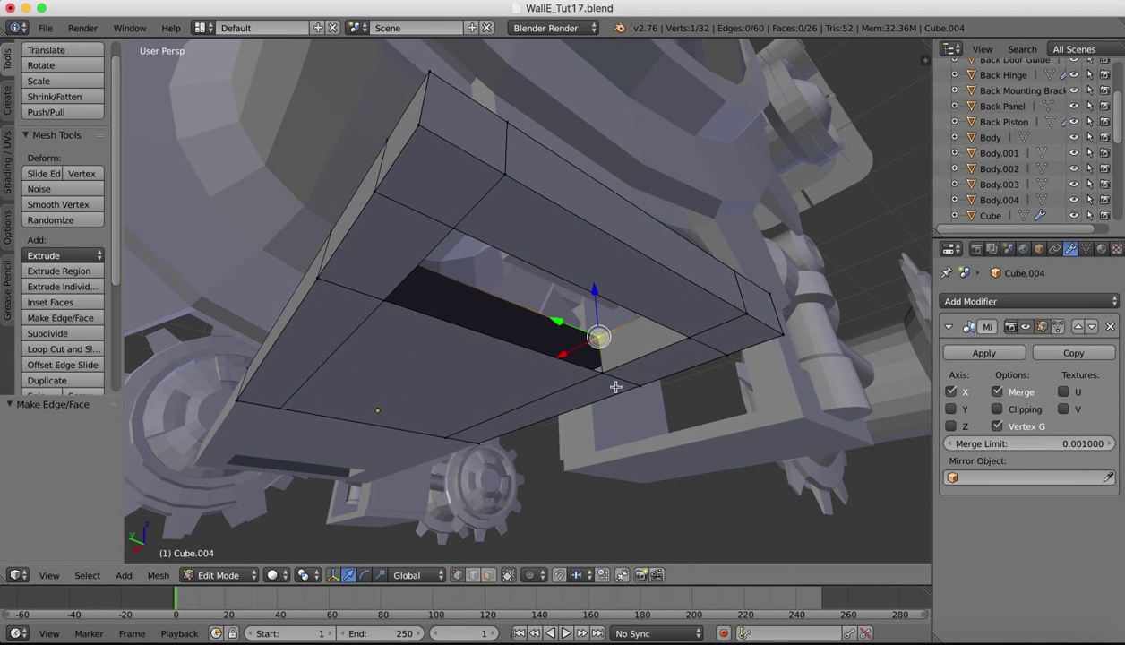
pyautogui.keyDown('shift'); pyautogui.rightClick(606, 369); pyautogui.keyUp('shift')
pyautogui.moveTo(607, 369); pyautogui.dragTo(607, 369, button='middle')
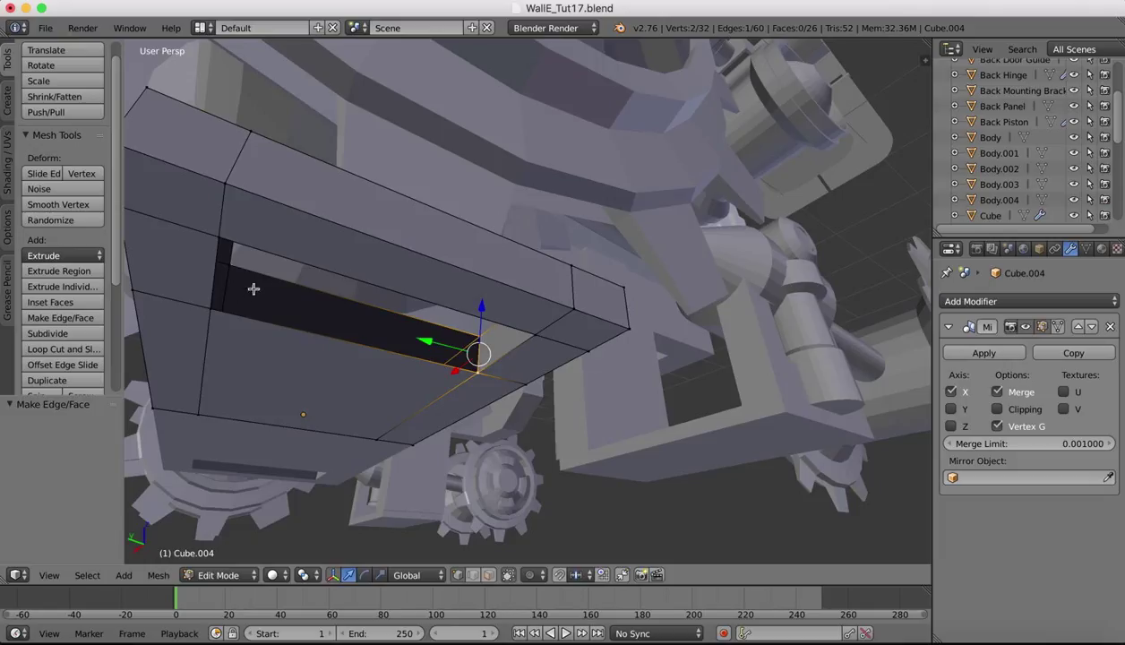
pyautogui.keyDown('shift'); pyautogui.rightClick(210, 307); pyautogui.keyUp('shift')
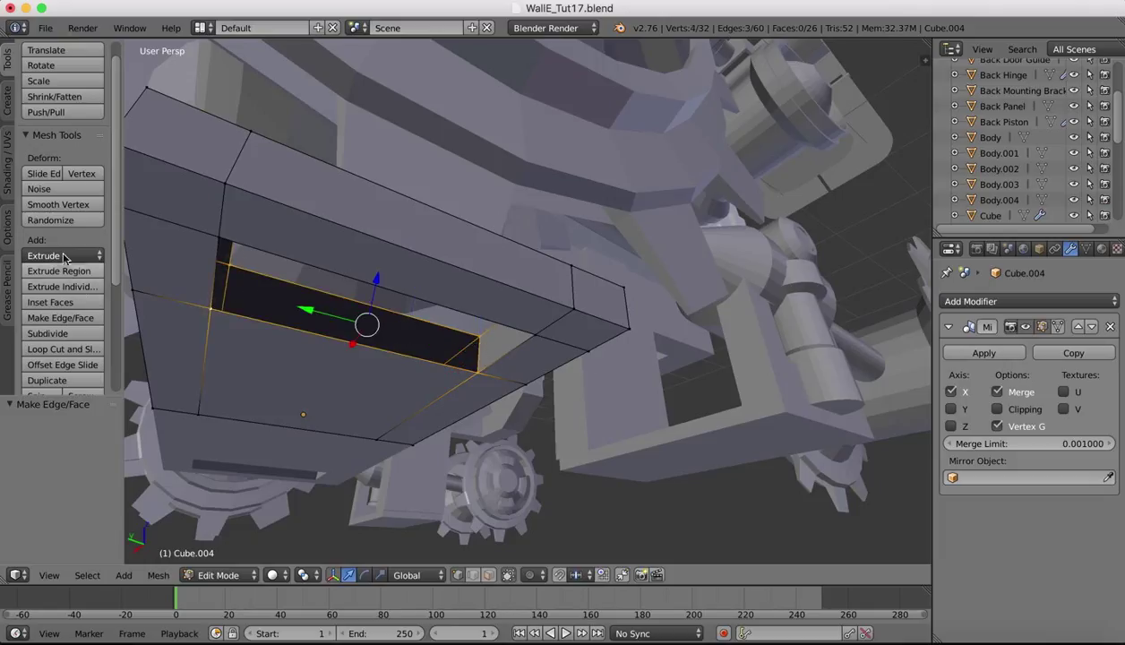
pyautogui.click(59, 316)
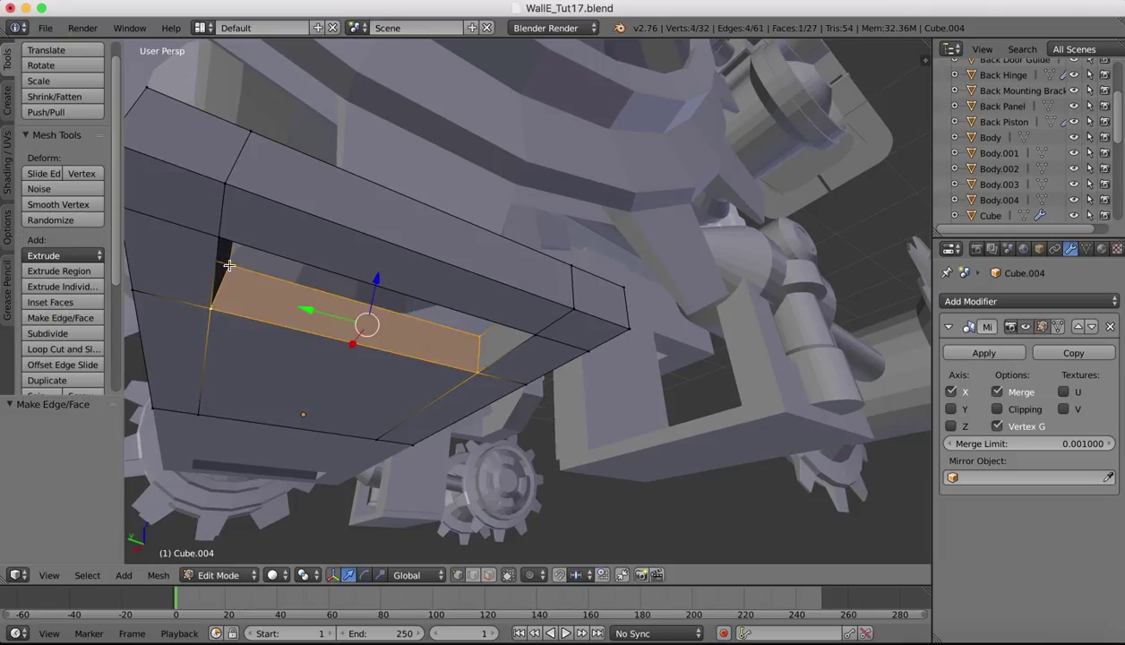
# Pick the four corners of the hole's remaining short side and make a face to close that wall.
pyautogui.rightClick(230, 266)
pyautogui.keyDown('shift'); pyautogui.rightClick(215, 307); pyautogui.keyUp('shift')
pyautogui.keyDown('shift'); pyautogui.rightClick(223, 237); pyautogui.keyUp('shift')
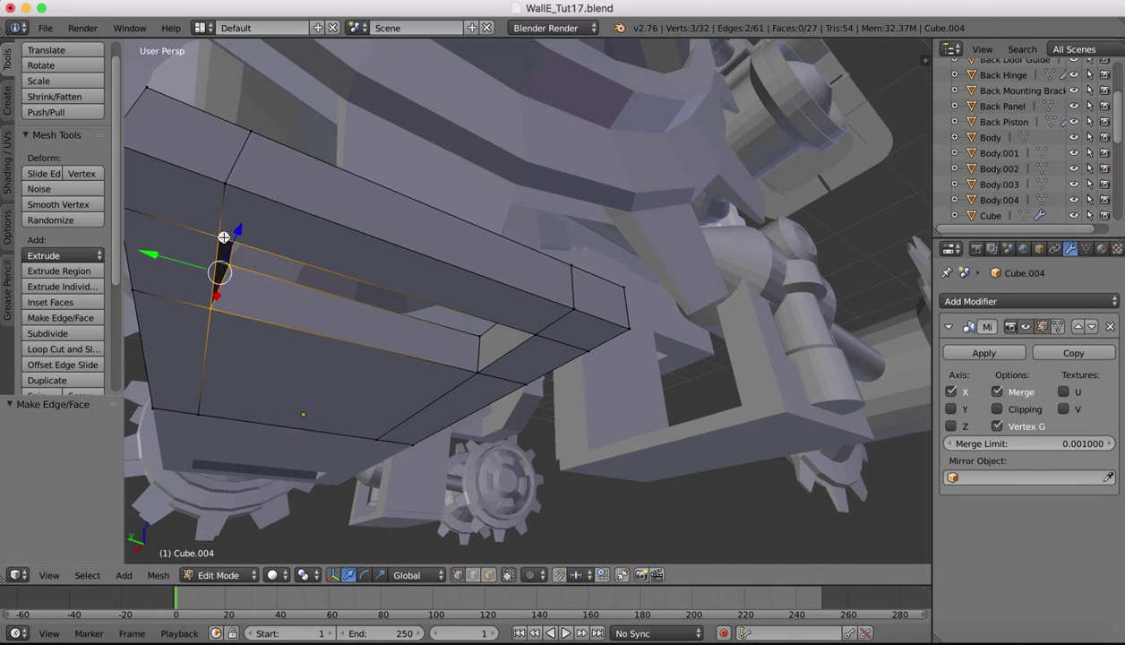
pyautogui.moveTo(223, 236)
pyautogui.mouseDown(button='middle')
pyautogui.moveTo(221, 295)
pyautogui.moveTo(224, 238)
pyautogui.mouseUp(button='middle')
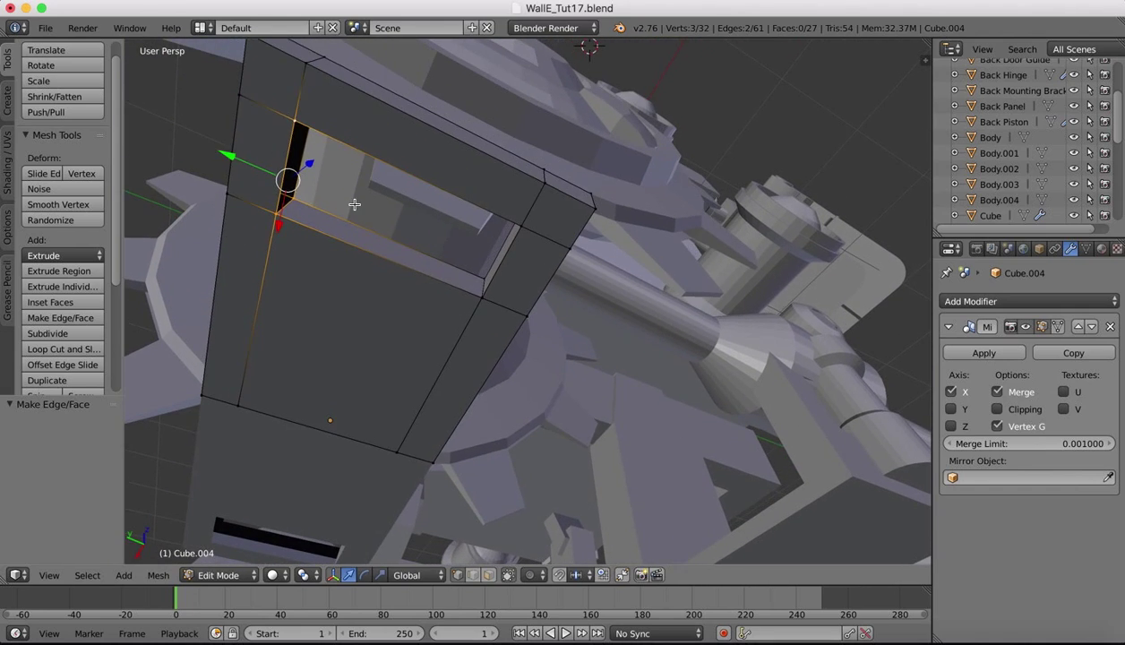
pyautogui.moveTo(354, 205); pyautogui.dragTo(436, 472, button='middle')
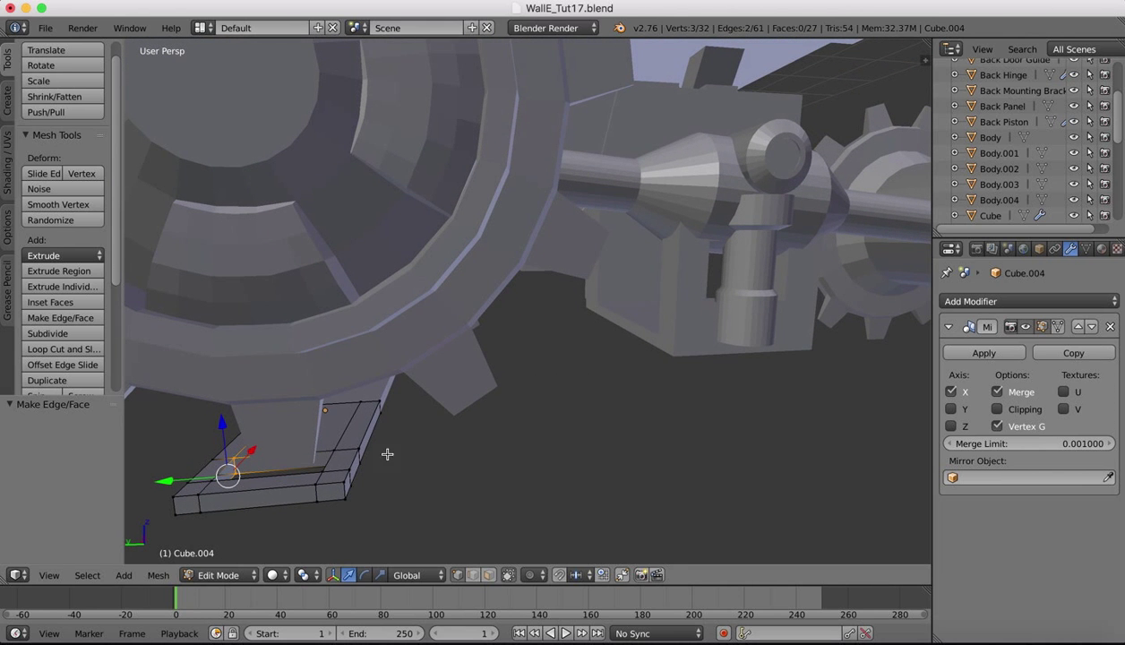
pyautogui.scroll(3, 250, 482)
pyautogui.moveTo(250, 481); pyautogui.dragTo(250, 482, button='middle')
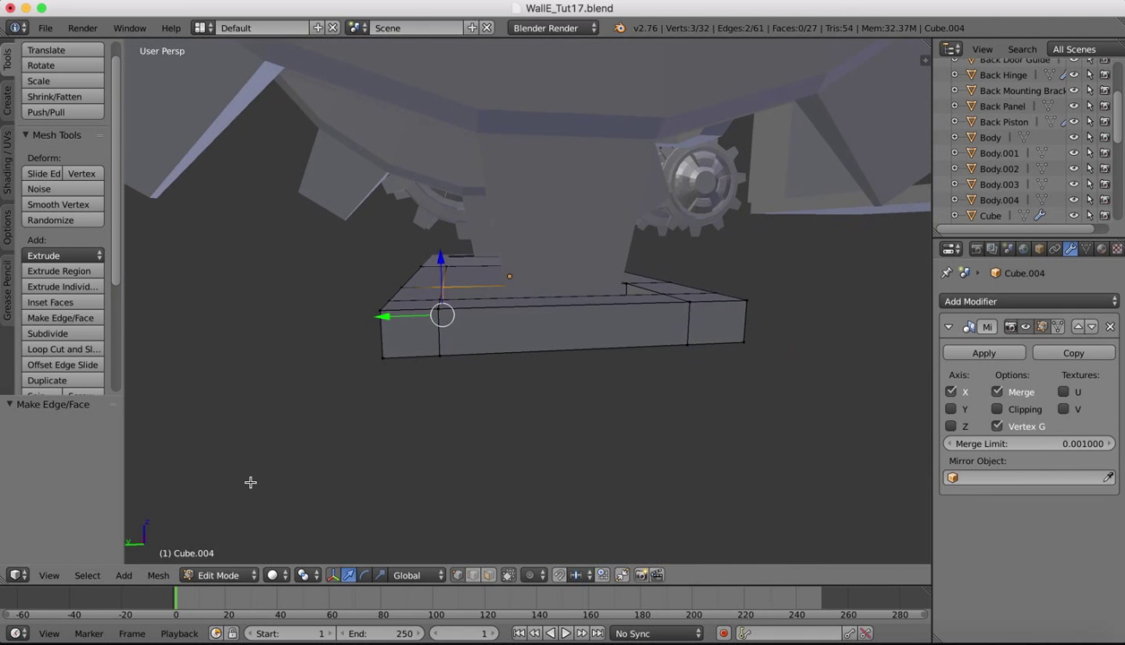
pyautogui.moveTo(417, 387); pyautogui.dragTo(417, 387, button='middle')
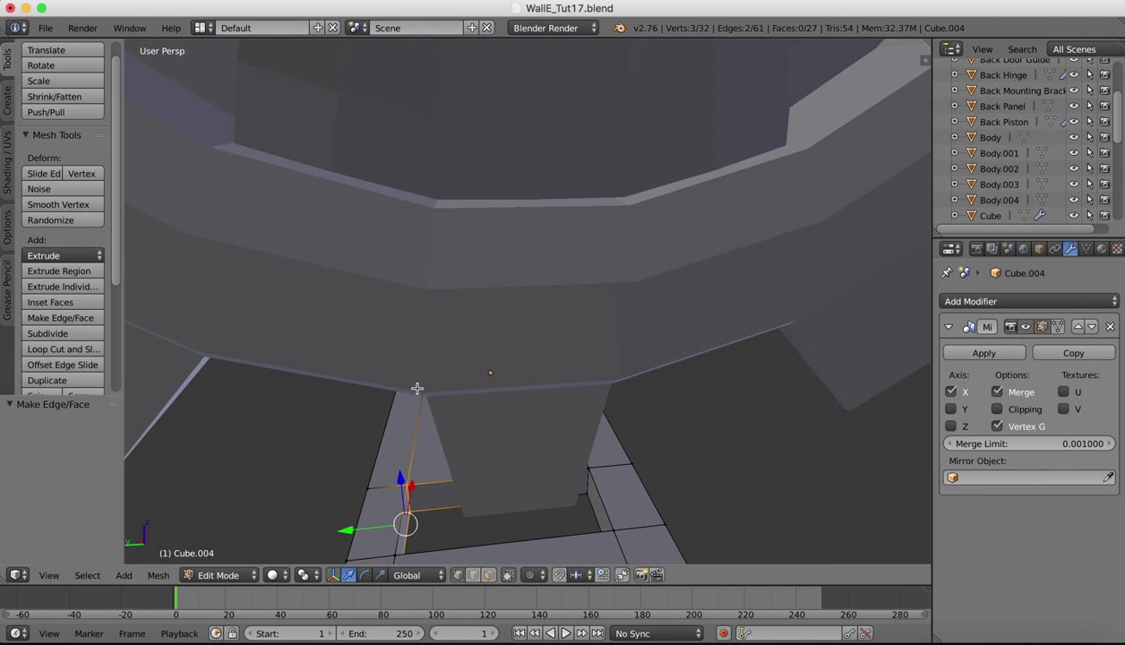
pyautogui.keyDown('shift'); pyautogui.rightClick(392, 549); pyautogui.keyUp('shift')
pyautogui.moveTo(484, 490); pyautogui.dragTo(485, 490, button='middle')
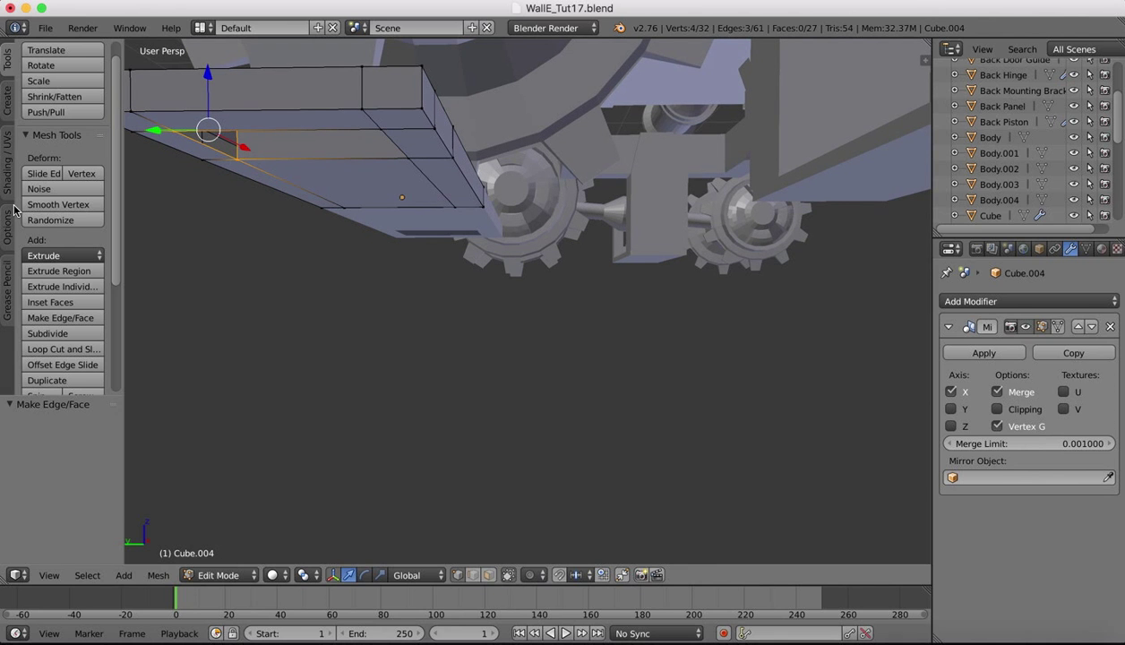
pyautogui.click(56, 318)
# Select the four corner vertices of the hole's inner long wall.
pyautogui.moveTo(350, 218); pyautogui.dragTo(403, 215, button='middle')
pyautogui.moveTo(569, 233); pyautogui.dragTo(569, 233, button='middle')
pyautogui.rightClick(443, 410)
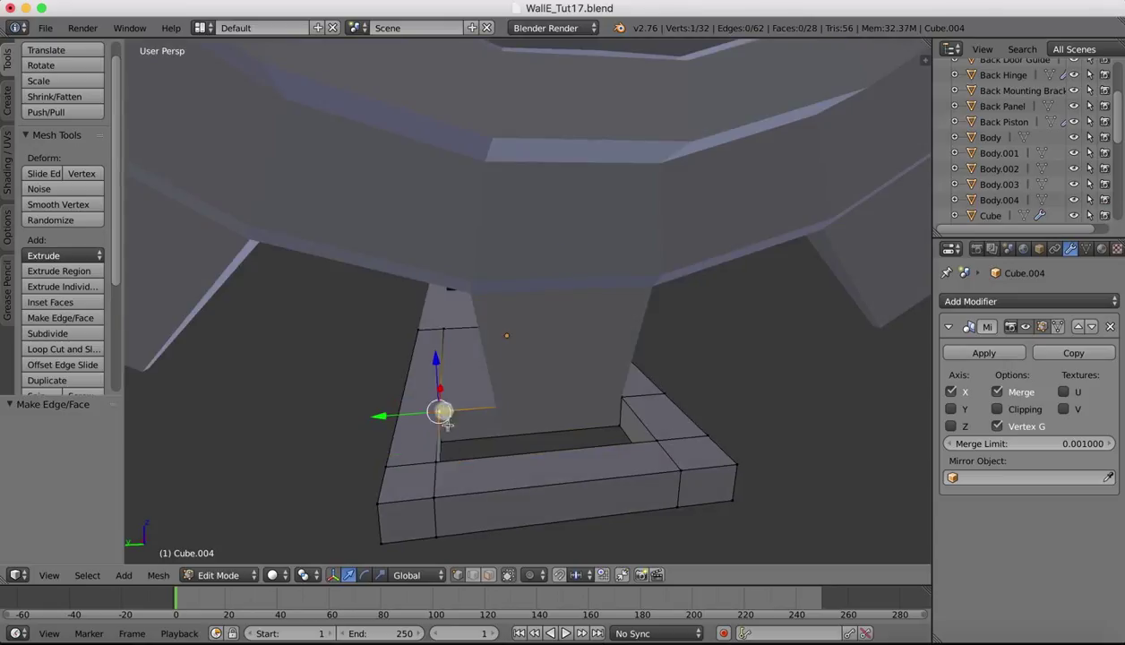
pyautogui.keyDown('shift'); pyautogui.rightClick(444, 446); pyautogui.keyUp('shift')
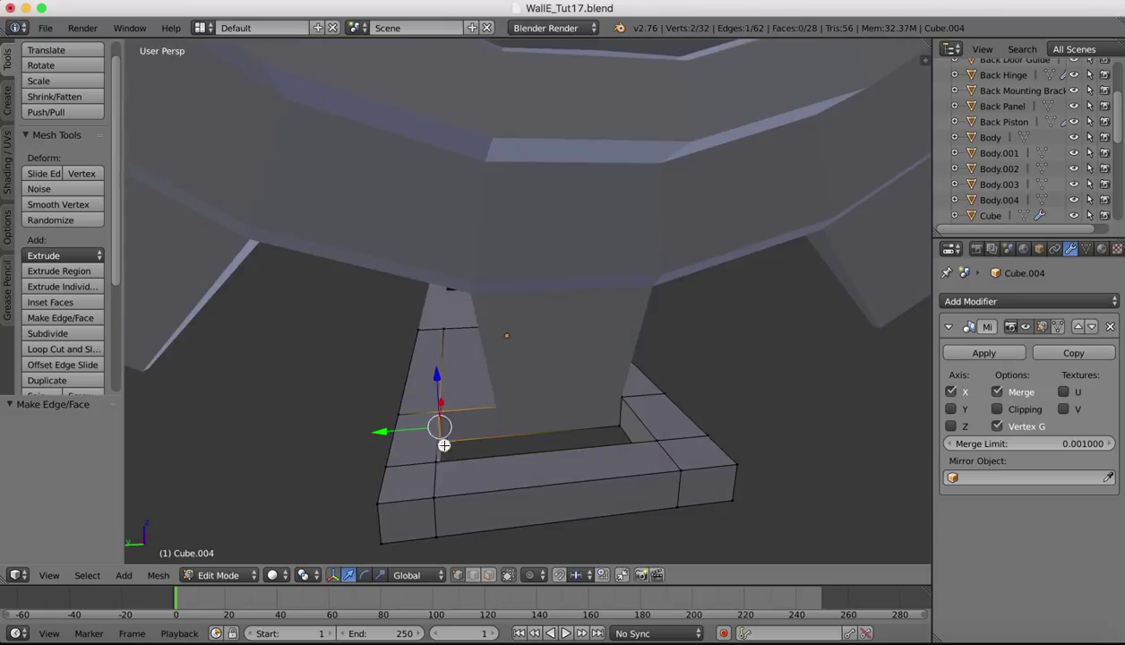
pyautogui.keyDown('shift'); pyautogui.rightClick(620, 426); pyautogui.keyUp('shift')
pyautogui.keyDown('shift'); pyautogui.rightClick(623, 395); pyautogui.keyUp('shift')
pyautogui.moveTo(687, 381); pyautogui.dragTo(726, 387, button='middle')
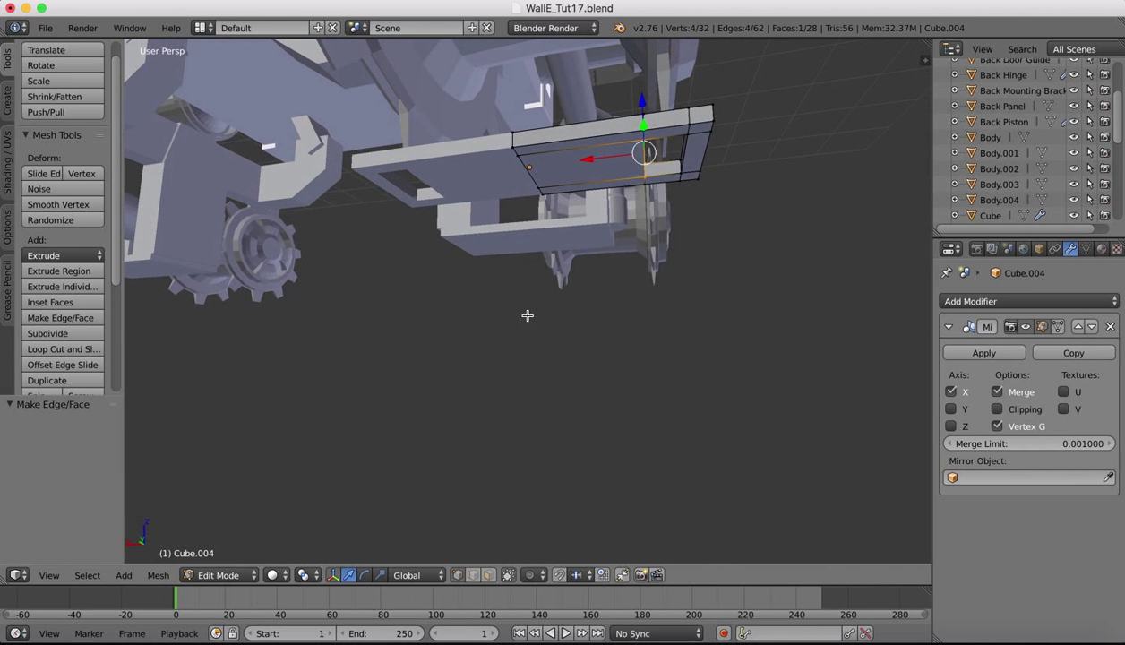
# Inspect the mirrored plate and its openings in Object Mode, then return it to Edit Mode with face selection.
pyautogui.click(223, 578)
pyautogui.click(226, 556)
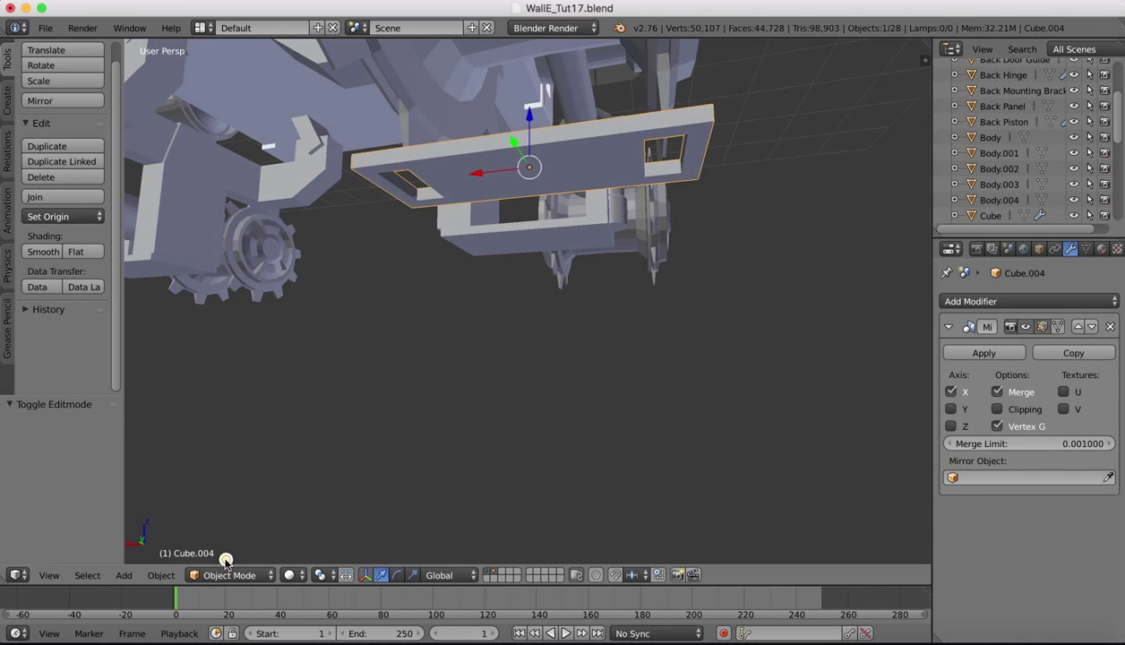
pyautogui.moveTo(540, 344); pyautogui.dragTo(538, 343, button='middle')
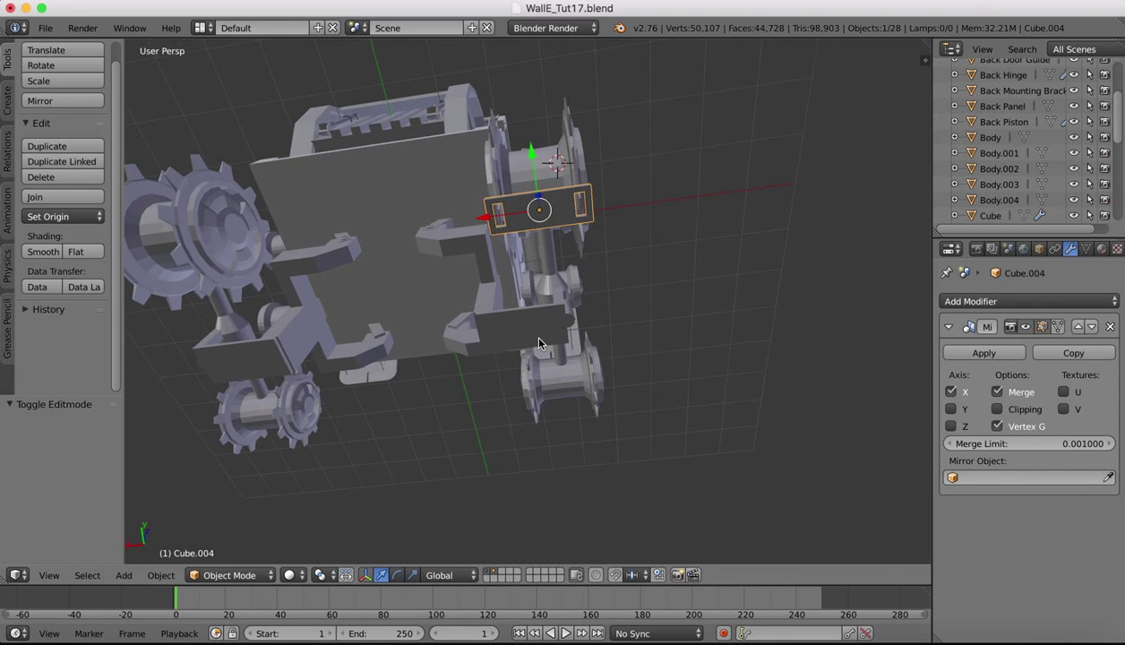
pyautogui.scroll(4, 594, 201)
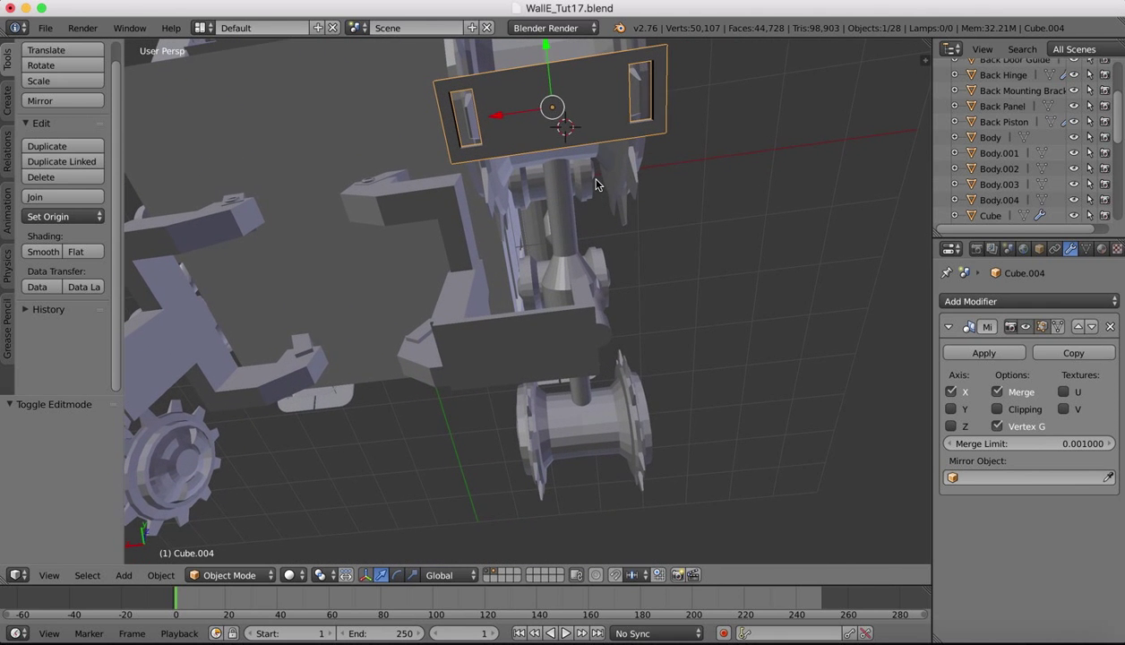
pyautogui.moveTo(598, 185); pyautogui.dragTo(600, 158, button='middle')
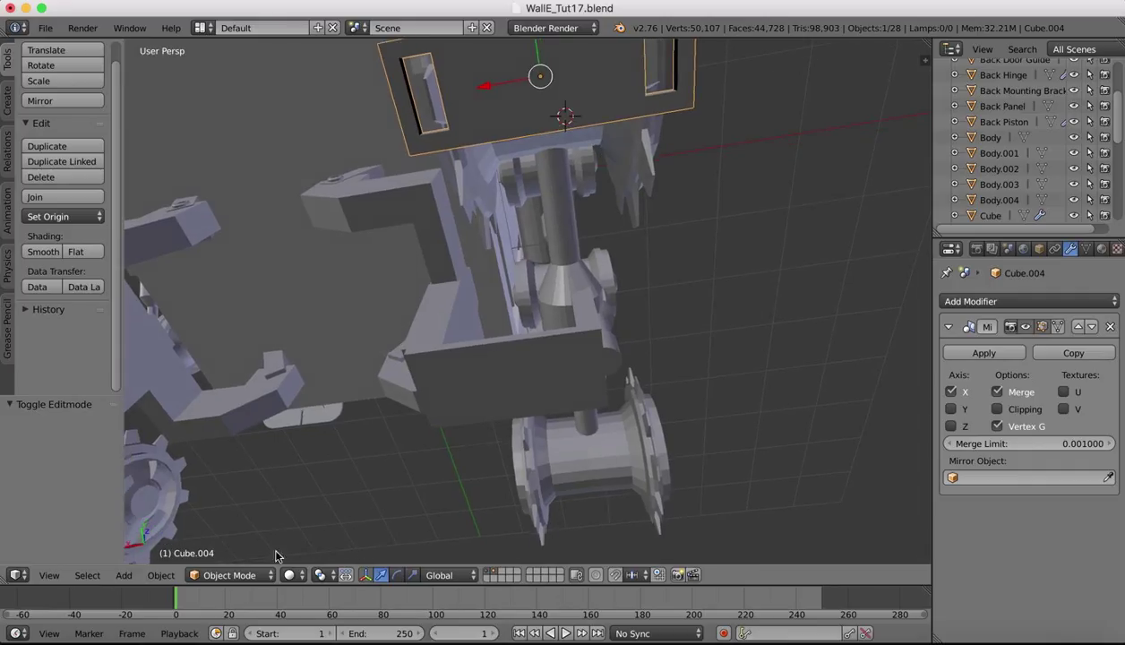
pyautogui.click(224, 574)
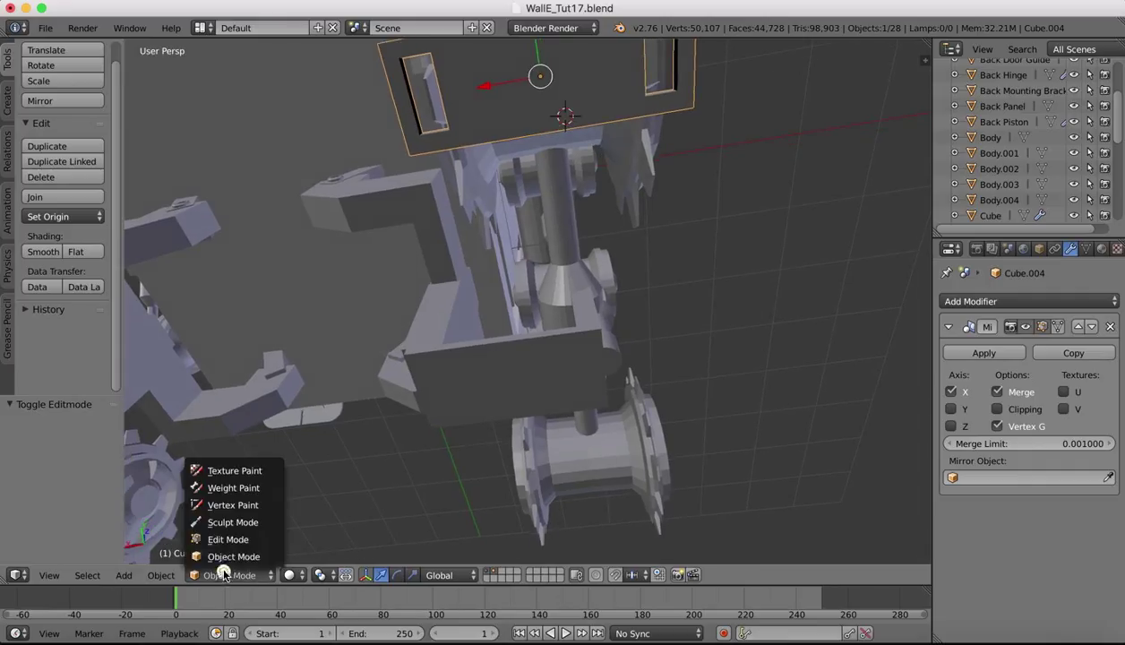
pyautogui.click(226, 536)
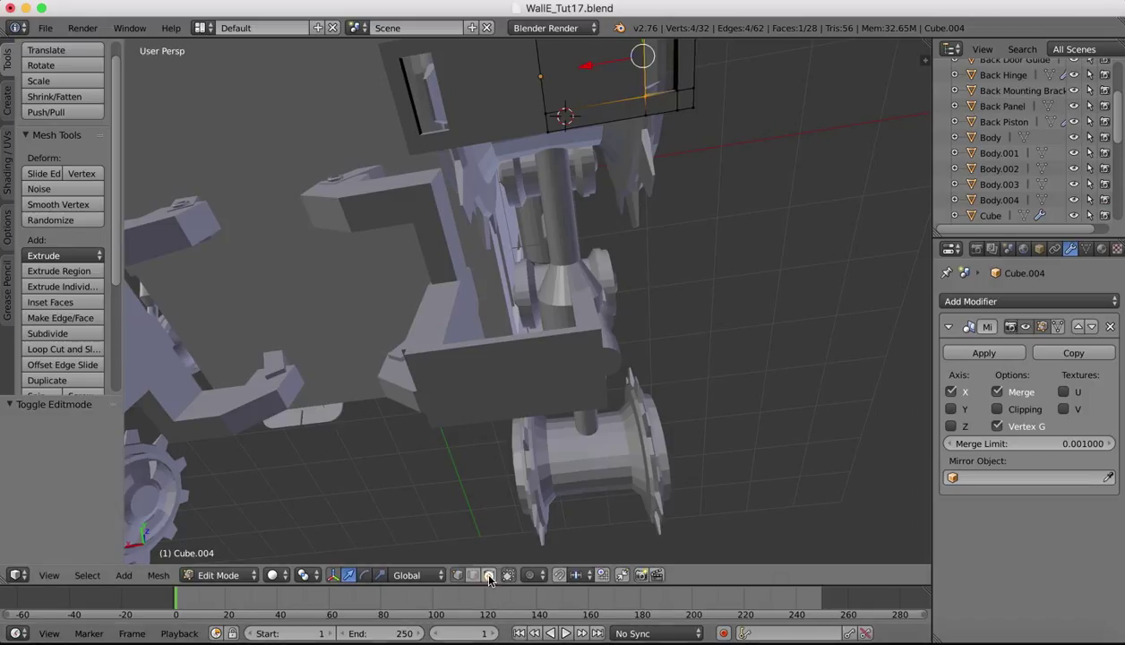
pyautogui.click(488, 574)
# Try moving the face beside the hole's outer long edge 0.023 along X, and undo the move.
pyautogui.rightClick(676, 60)
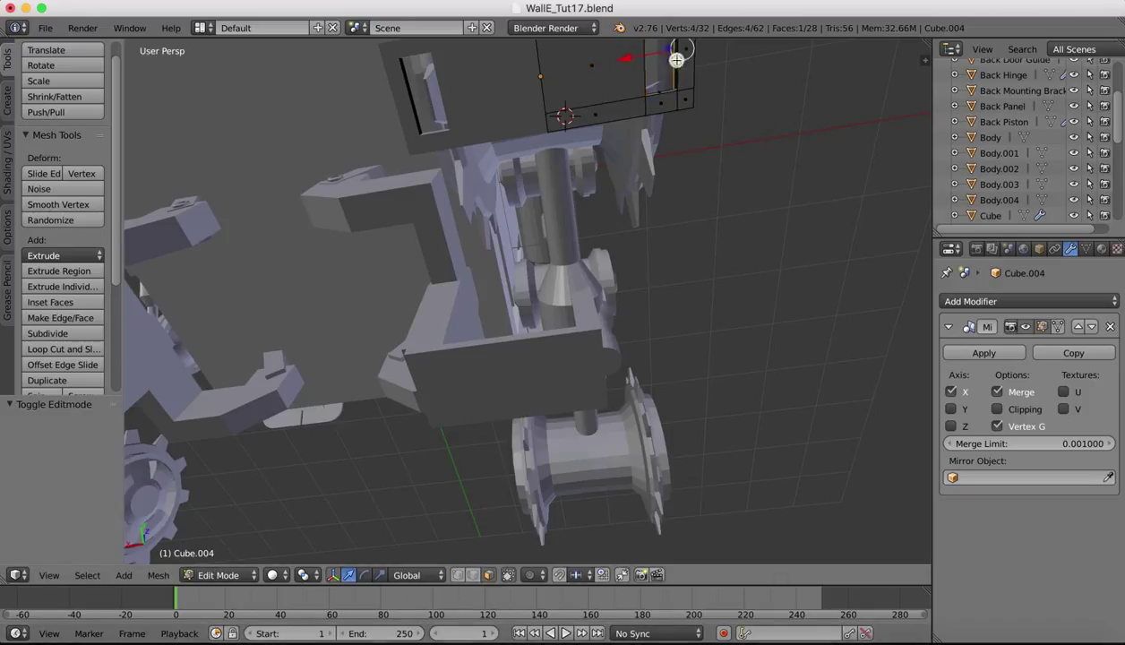
pyautogui.press('e')
pyautogui.click(624, 57)
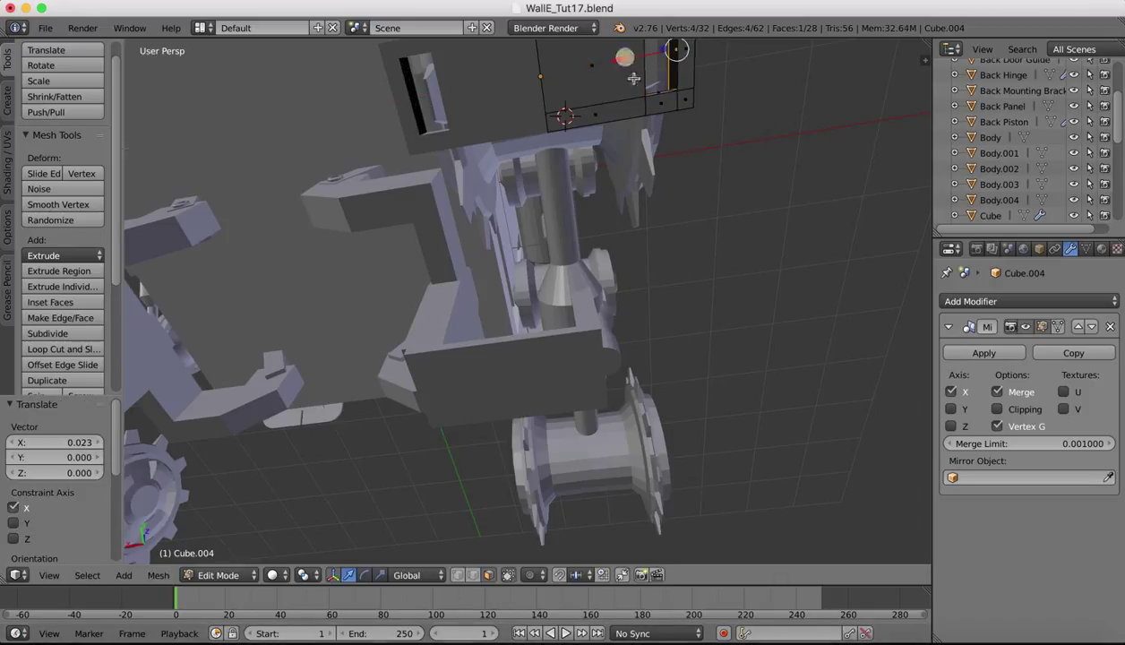
pyautogui.press('super+z')
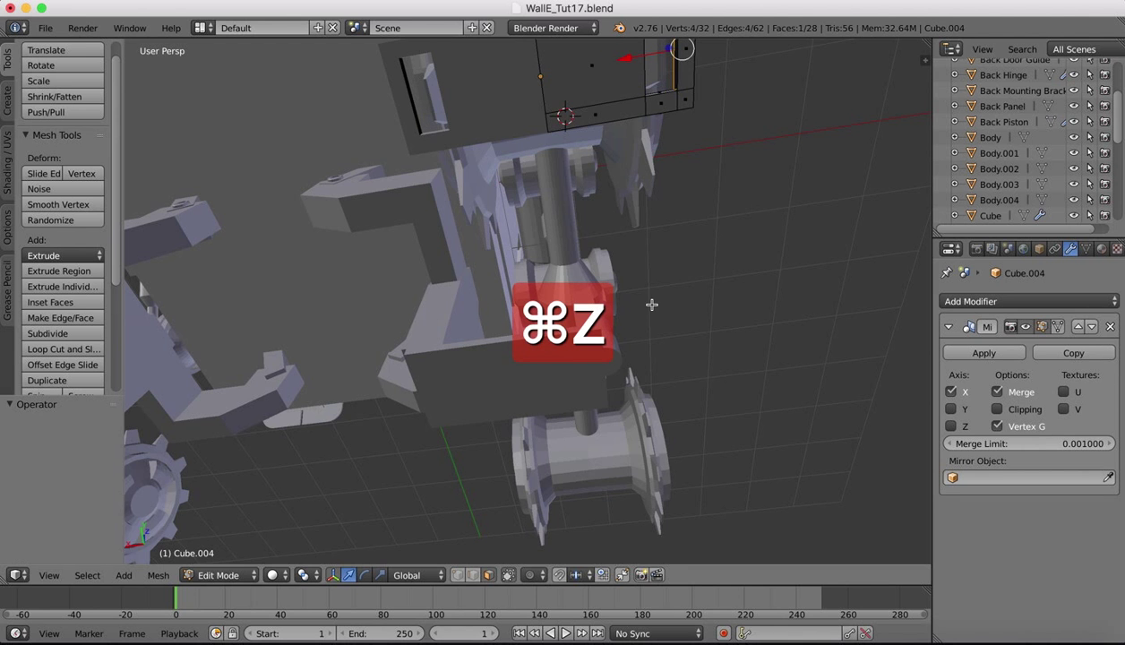
# In vertex selection, pick the four corners of the hole's open outer long side and make a face to wall it in.
pyautogui.keyDown('shift'); pyautogui.hscroll(5, 752, 165); pyautogui.keyUp('shift')
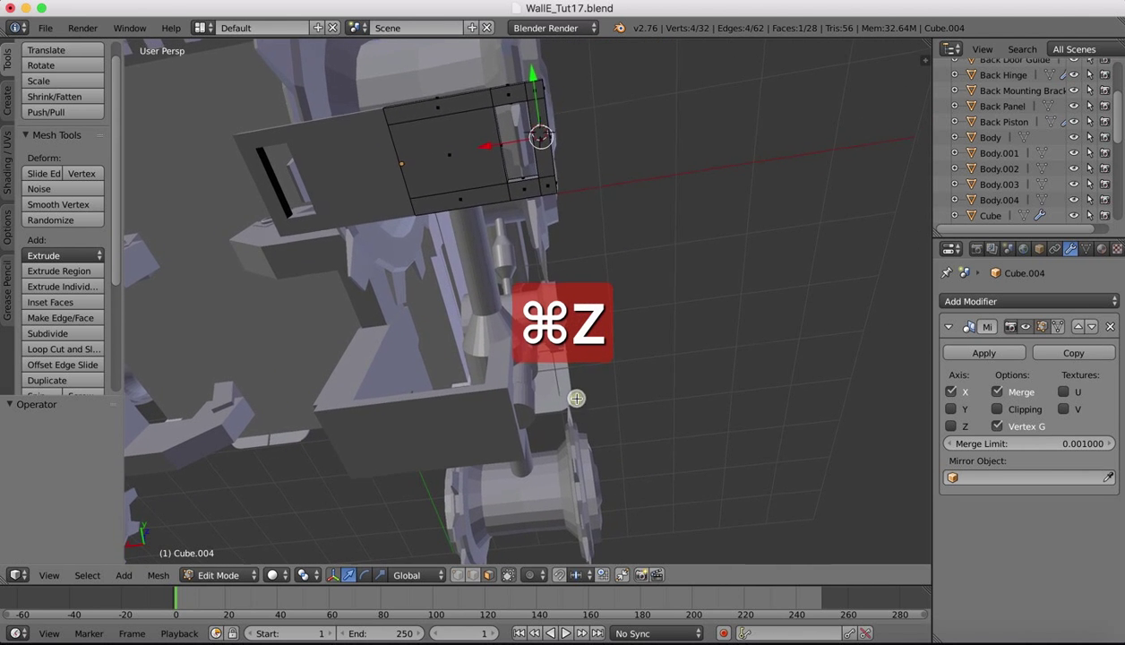
pyautogui.keyDown('shift'); pyautogui.scroll(2, 576, 399); pyautogui.keyUp('shift')
pyautogui.scroll(5, 535, 134)
pyautogui.keyDown('shift'); pyautogui.scroll(4, 535, 134); pyautogui.keyUp('shift')
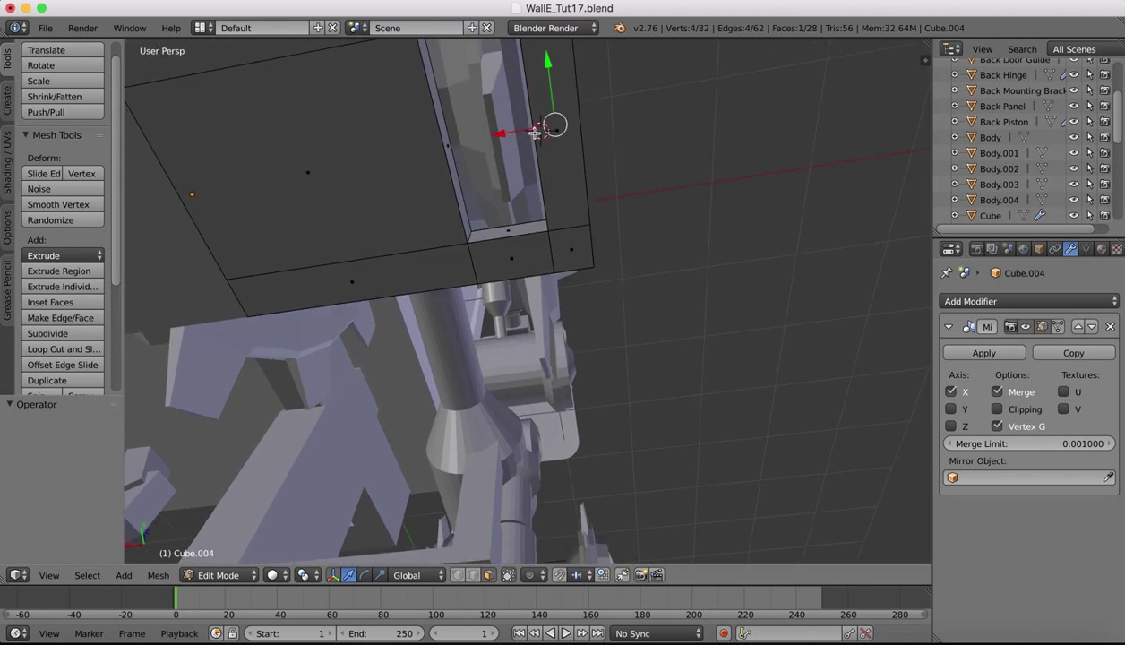
pyautogui.scroll(10, 534, 133)
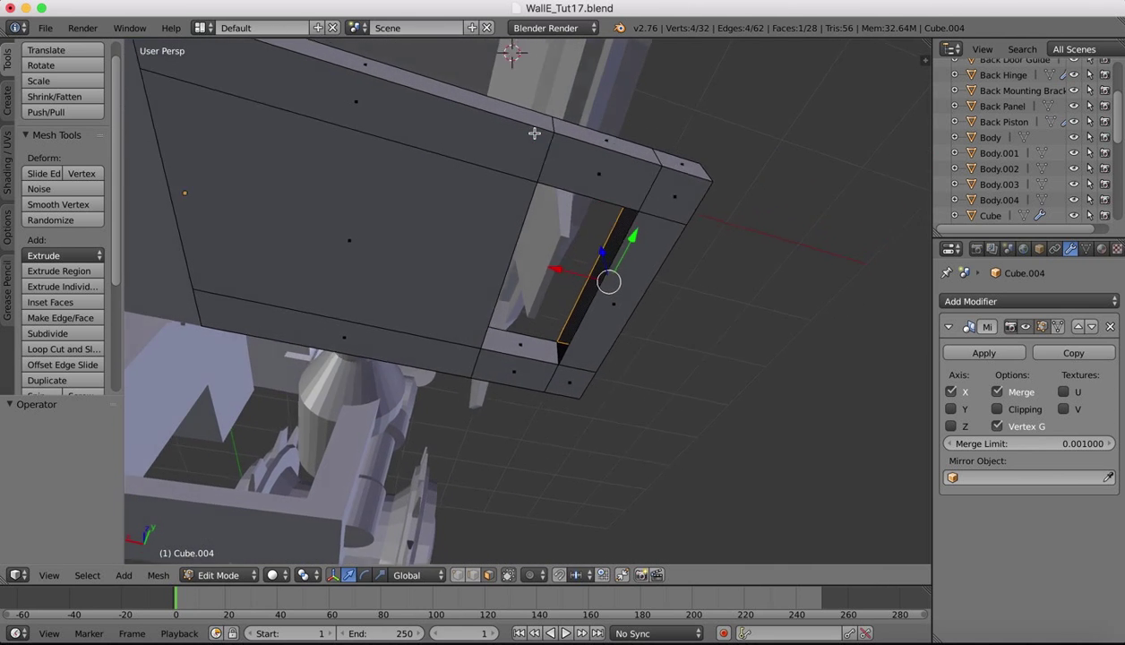
pyautogui.scroll(10, 593, 312)
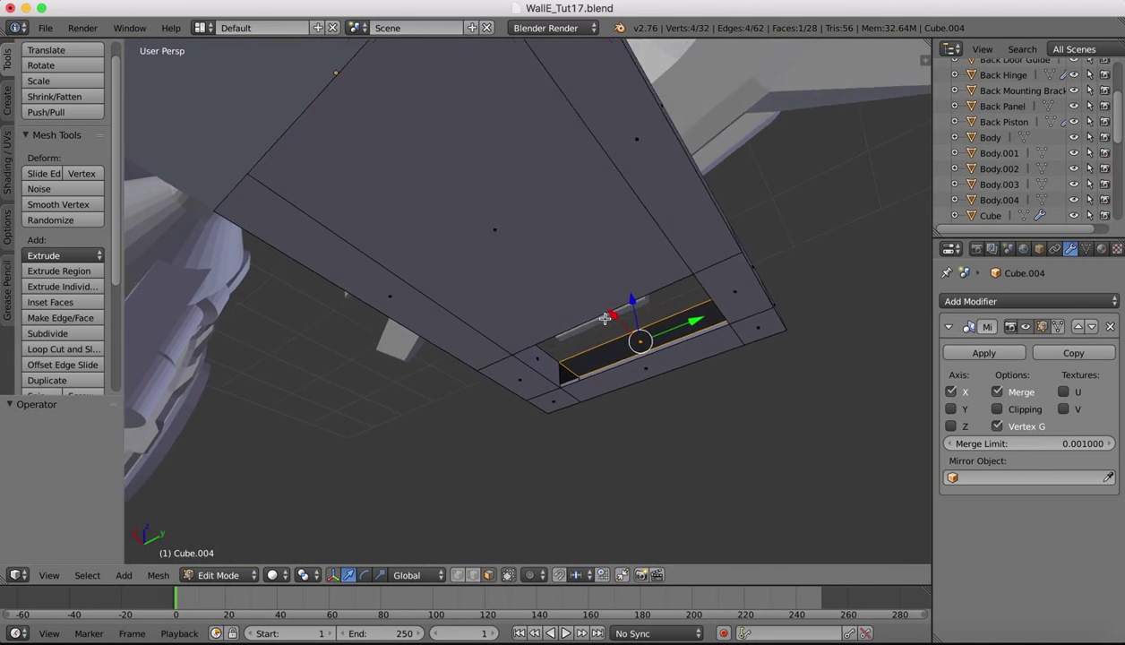
pyautogui.hscroll(-2, 605, 318)
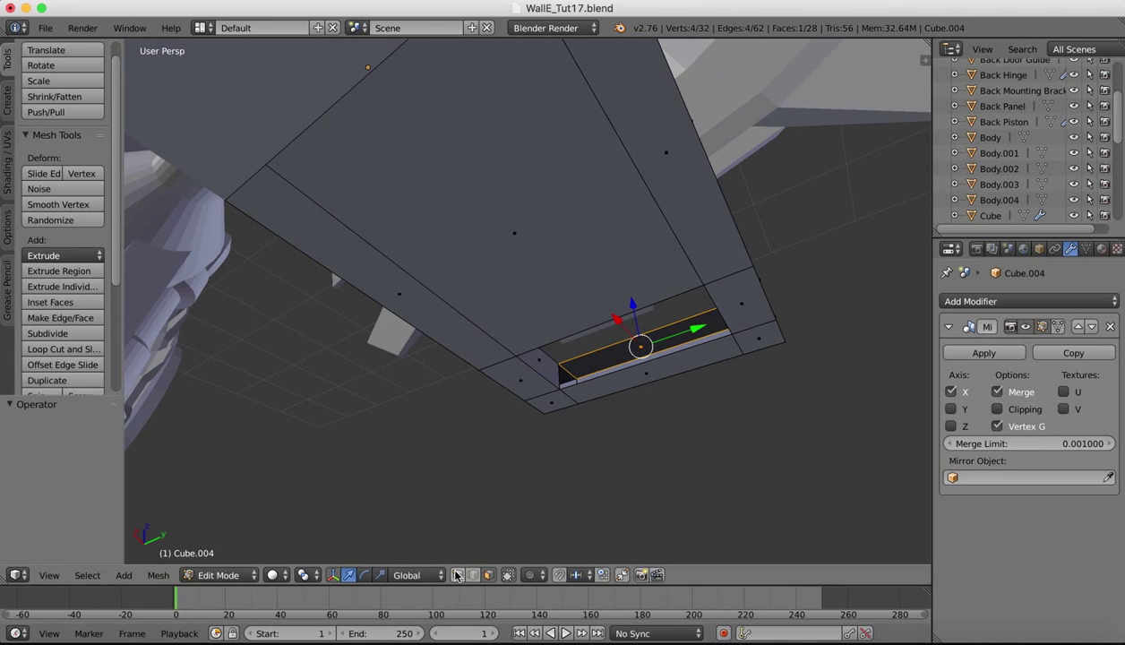
pyautogui.rightClick(560, 361)
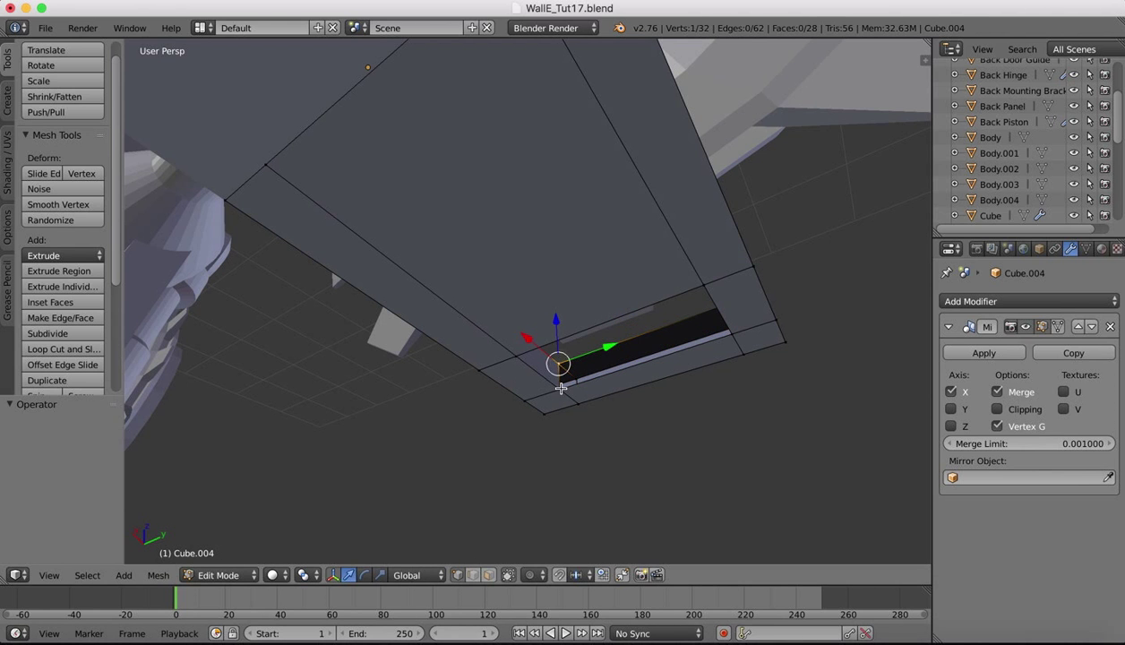
pyautogui.keyDown('shift'); pyautogui.rightClick(560, 388); pyautogui.keyUp('shift')
pyautogui.keyDown('shift'); pyautogui.rightClick(732, 337); pyautogui.keyUp('shift')
pyautogui.hscroll(-5, 734, 337)
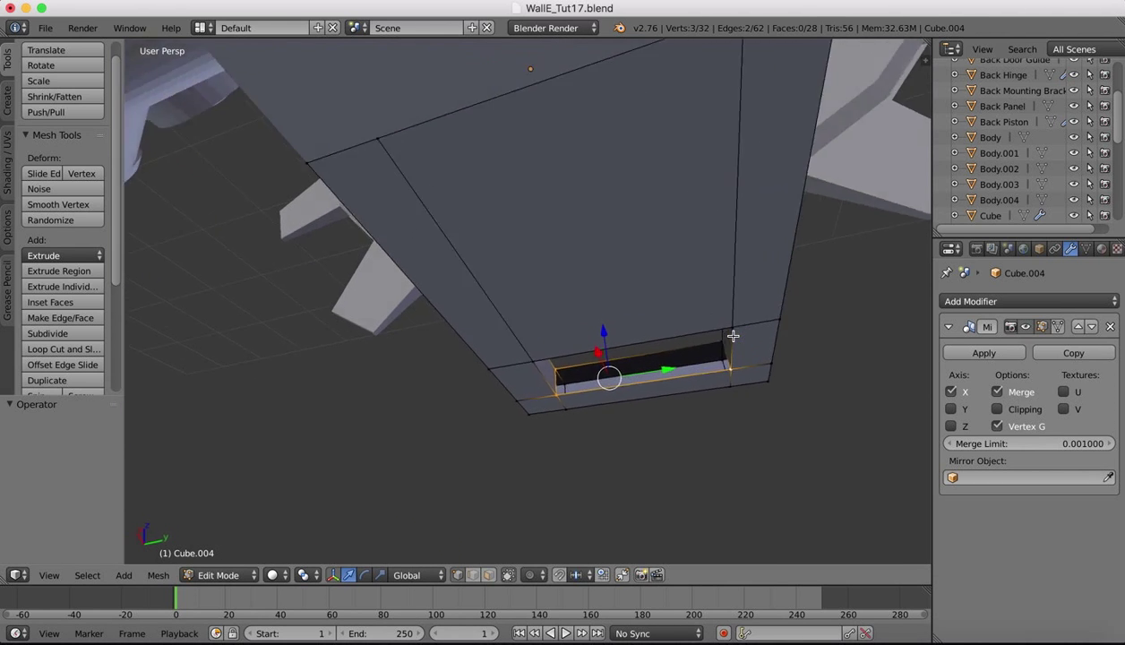
pyautogui.keyDown('shift'); pyautogui.rightClick(711, 362); pyautogui.keyUp('shift')
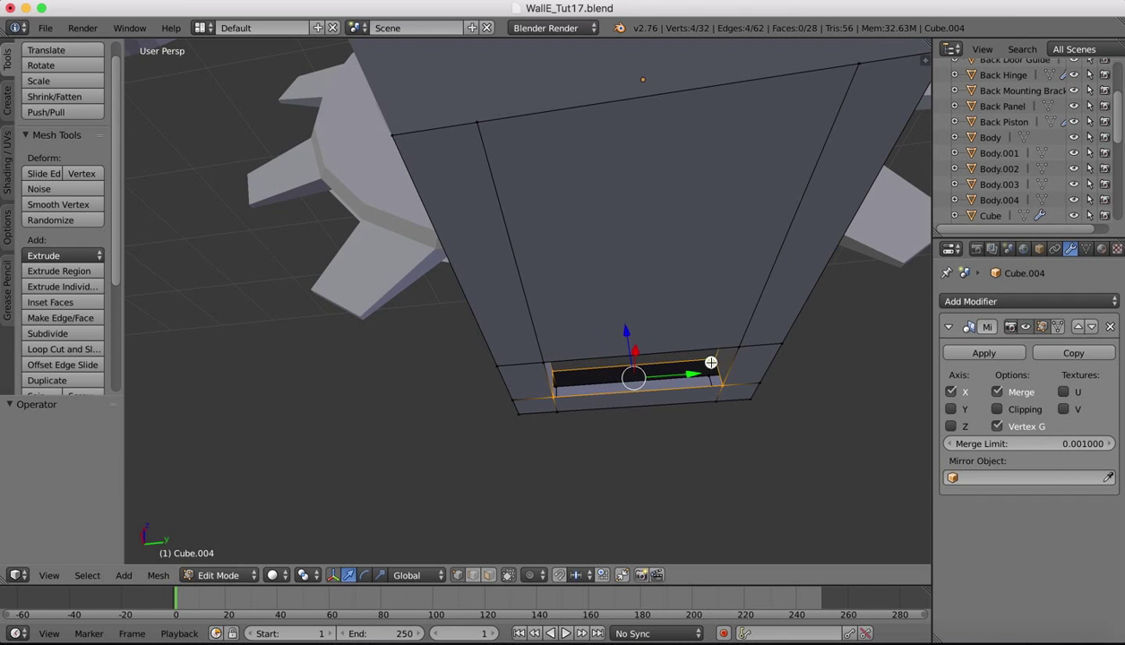
pyautogui.click(33, 318)
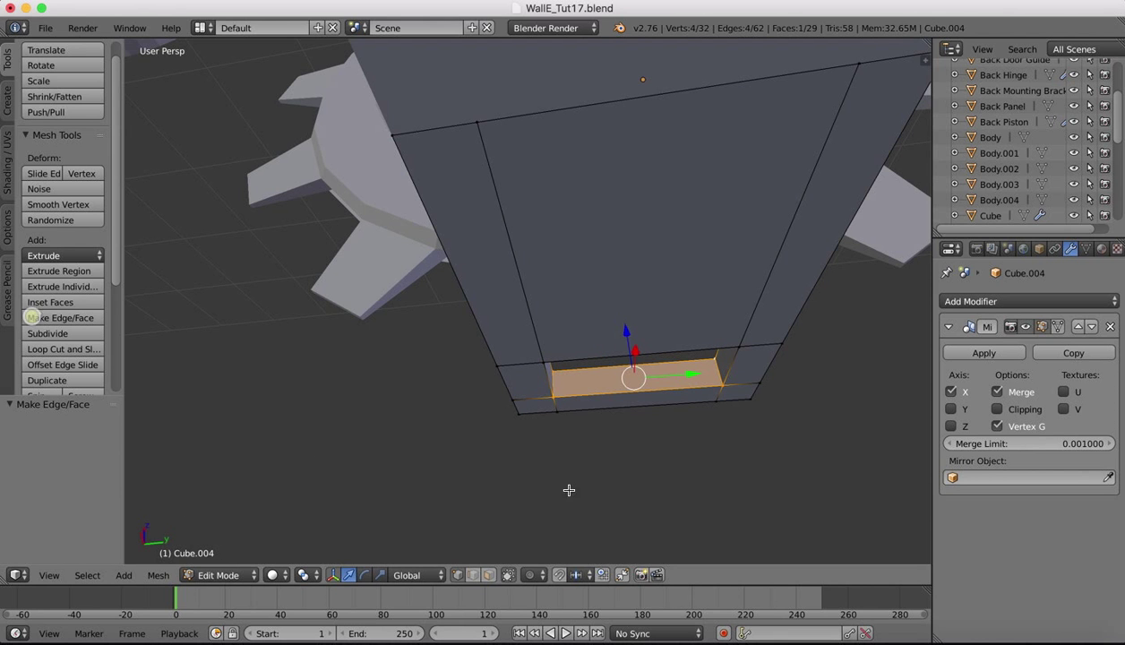
# In face selection, narrow the hole by moving its outer long wall 0.013 and its inner long wall -0.024 along X.
pyautogui.click(488, 576)
pyautogui.hscroll(10, 600, 403)
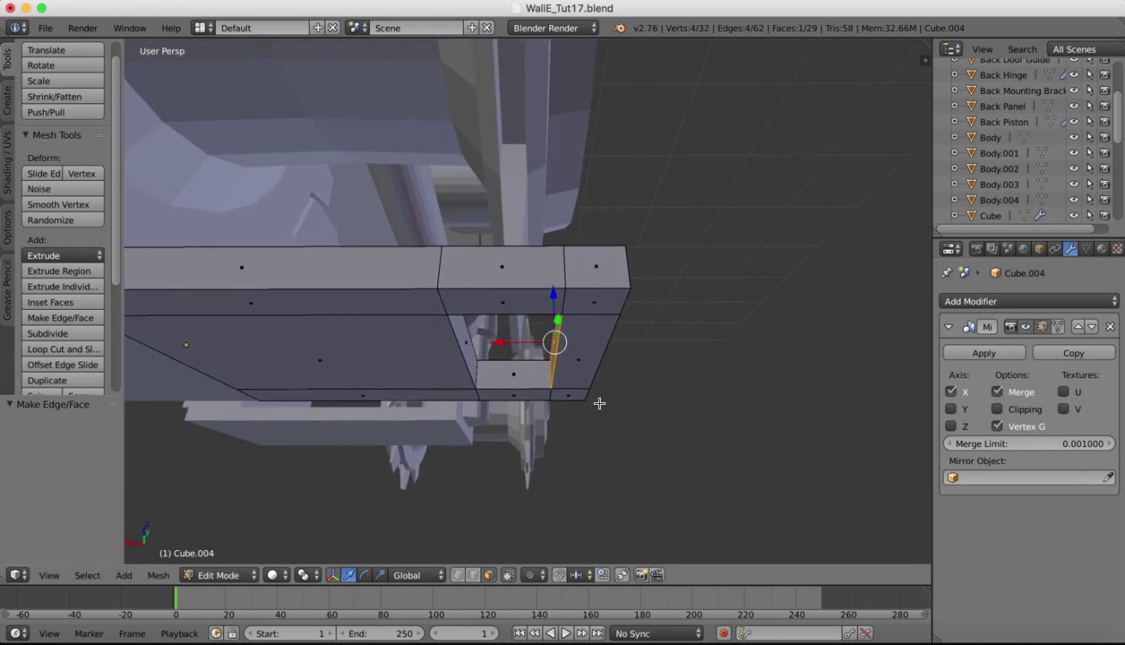
pyautogui.moveTo(599, 403); pyautogui.dragTo(589, 400, button='middle')
pyautogui.moveTo(497, 325); pyautogui.dragTo(489, 325)
pyautogui.rightClick(453, 307)
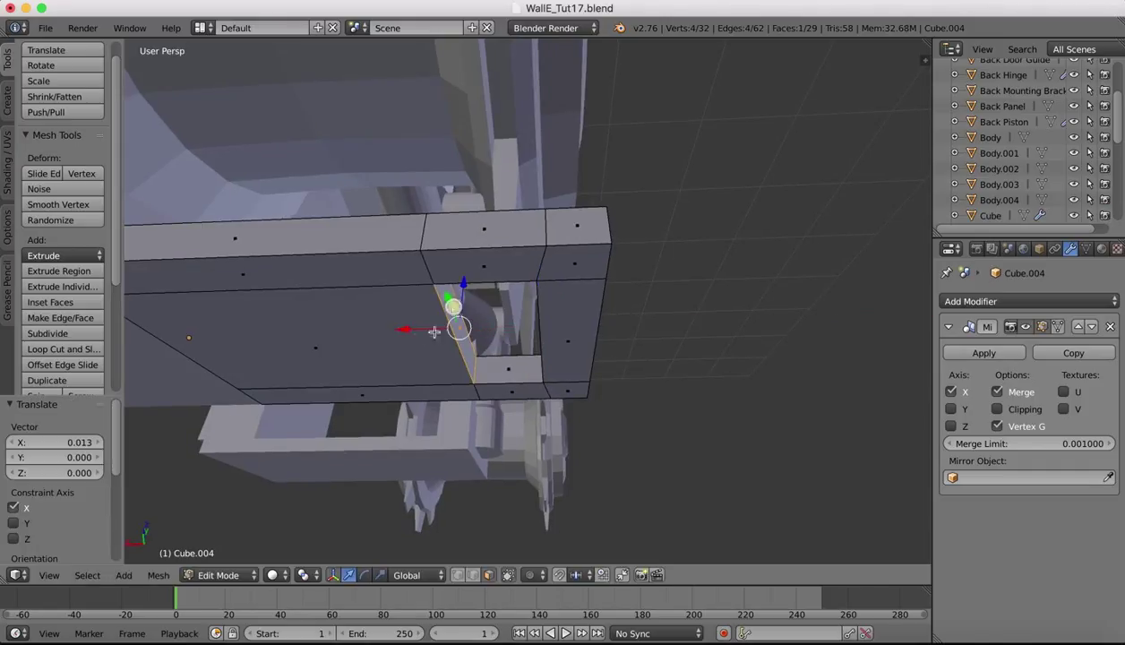
pyautogui.moveTo(402, 328); pyautogui.dragTo(431, 329)
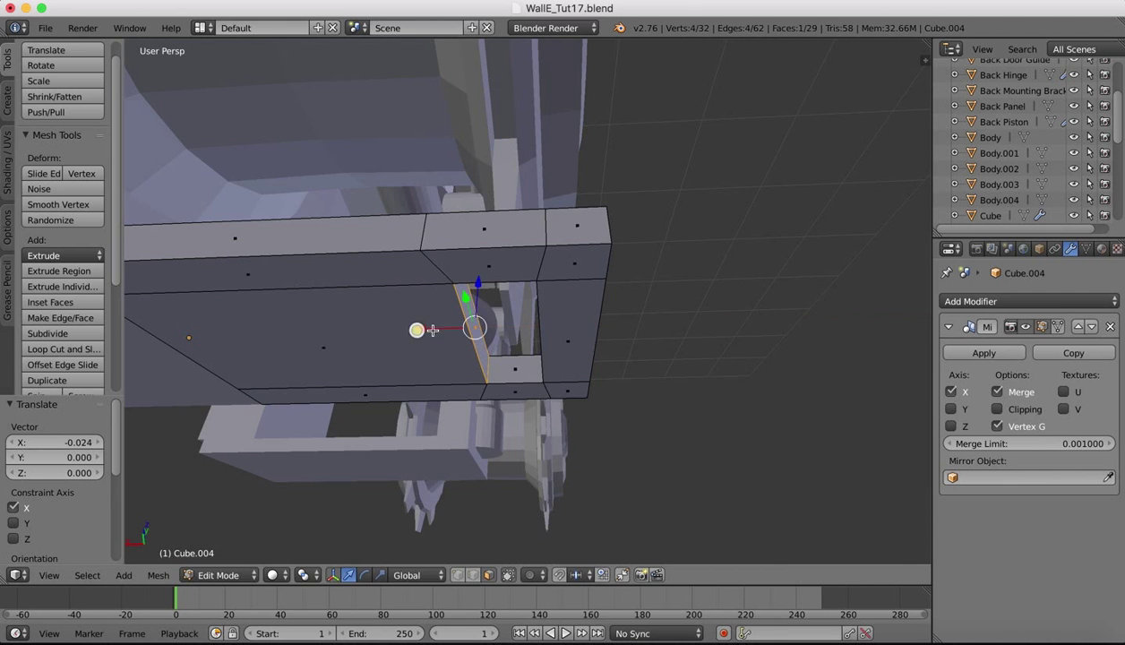
pyautogui.moveTo(595, 281); pyautogui.dragTo(607, 285, button='middle')
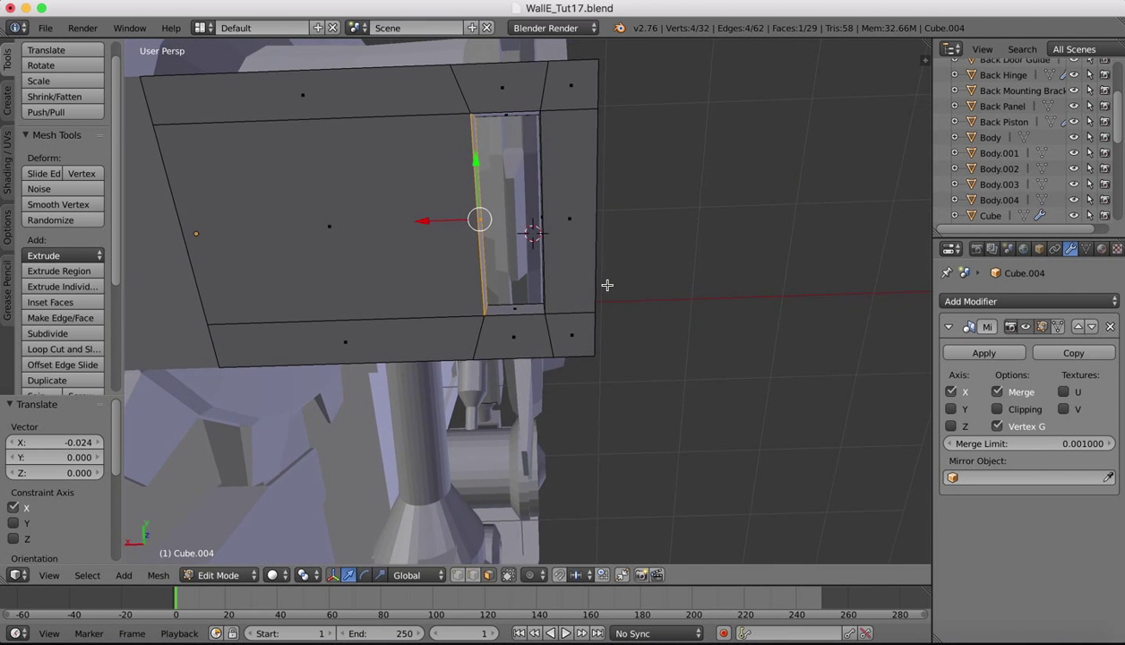
# Shorten the hole by moving its two short end walls -0.016 and 0.013 along Y.
pyautogui.rightClick(505, 114)
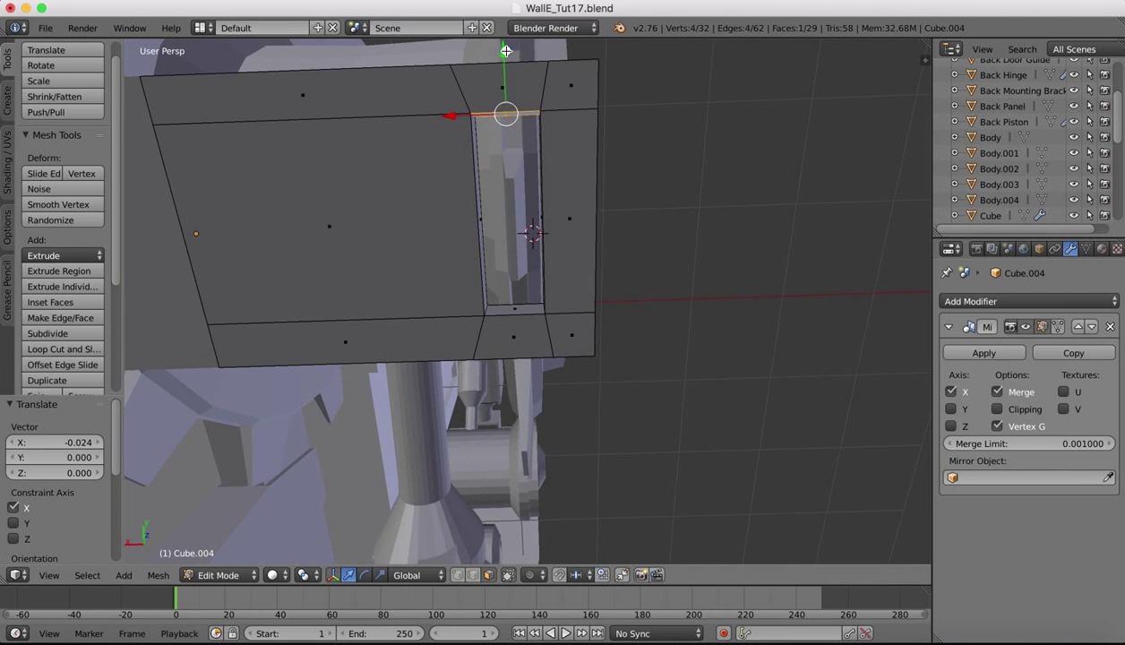
pyautogui.moveTo(506, 51); pyautogui.dragTo(505, 62)
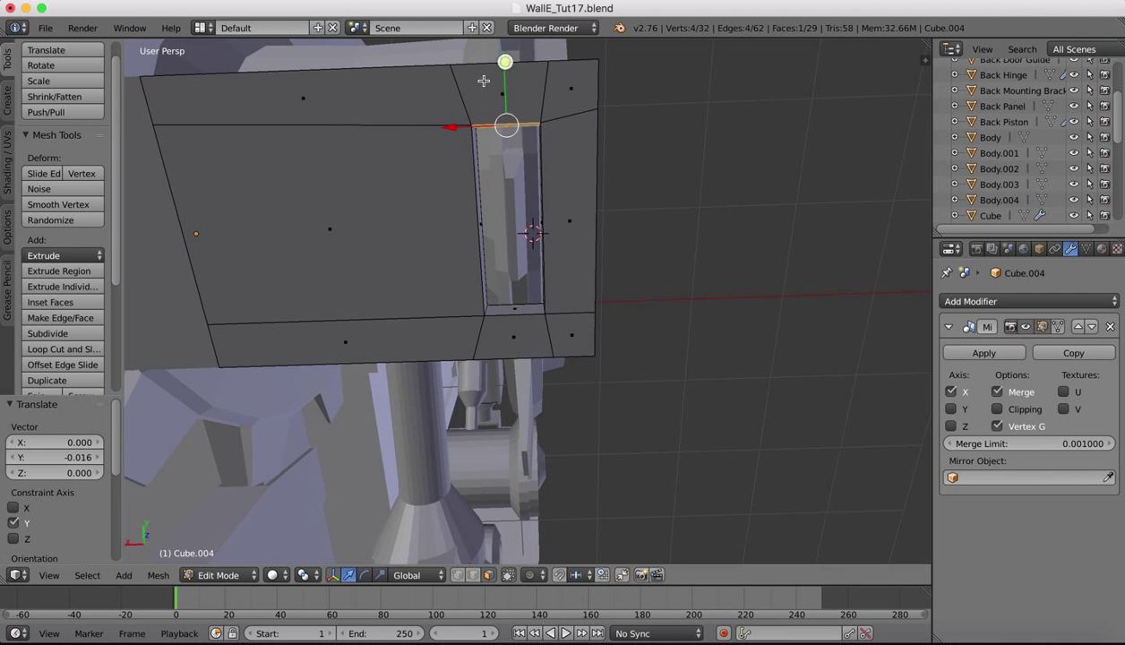
pyautogui.rightClick(507, 307)
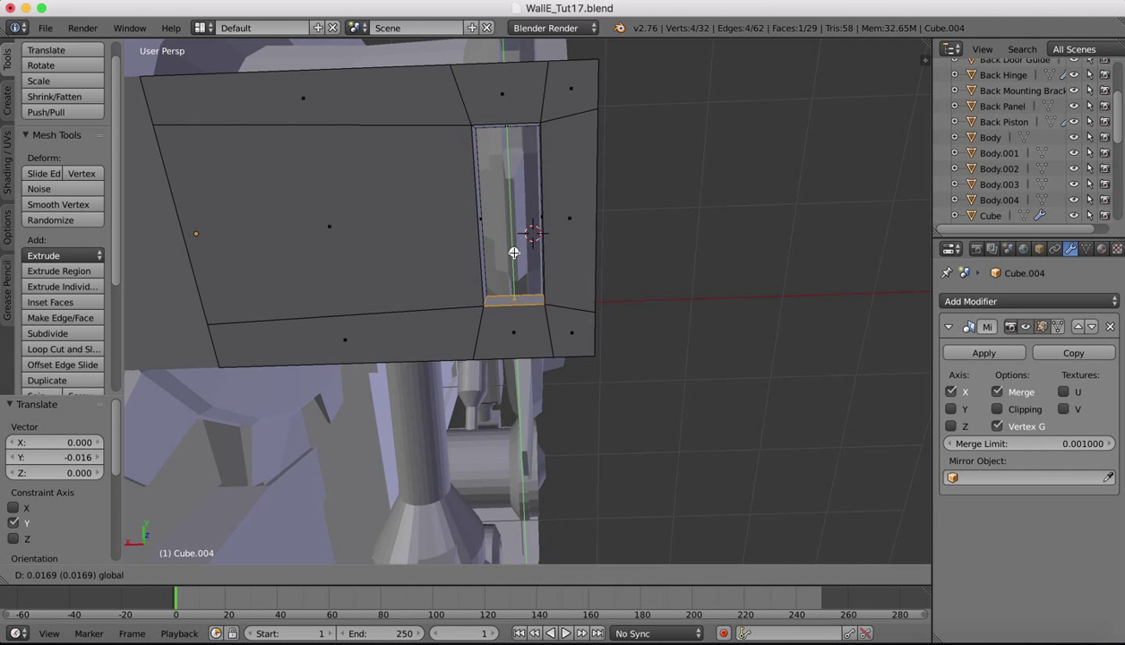
pyautogui.click(514, 253)
# Examine the tread pattern in the reference image walle basic.jpg and return to Blender.
pyautogui.moveTo(613, 256); pyautogui.dragTo(654, 211, button='middle')
pyautogui.scroll(-4, 653, 211)
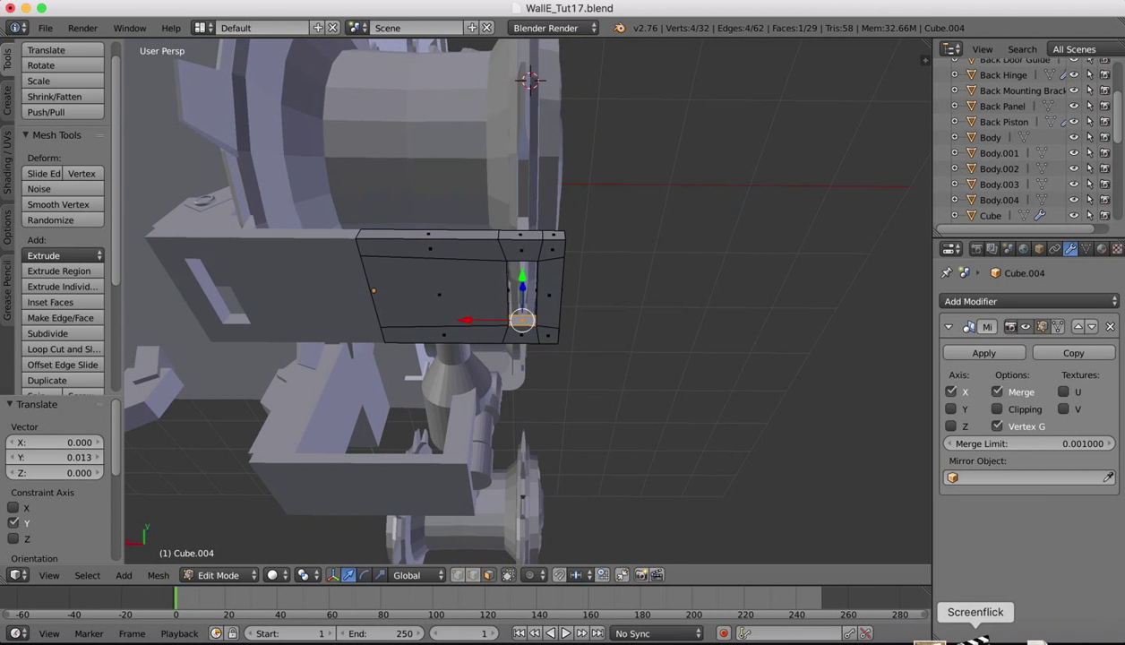
pyautogui.click(931, 626)
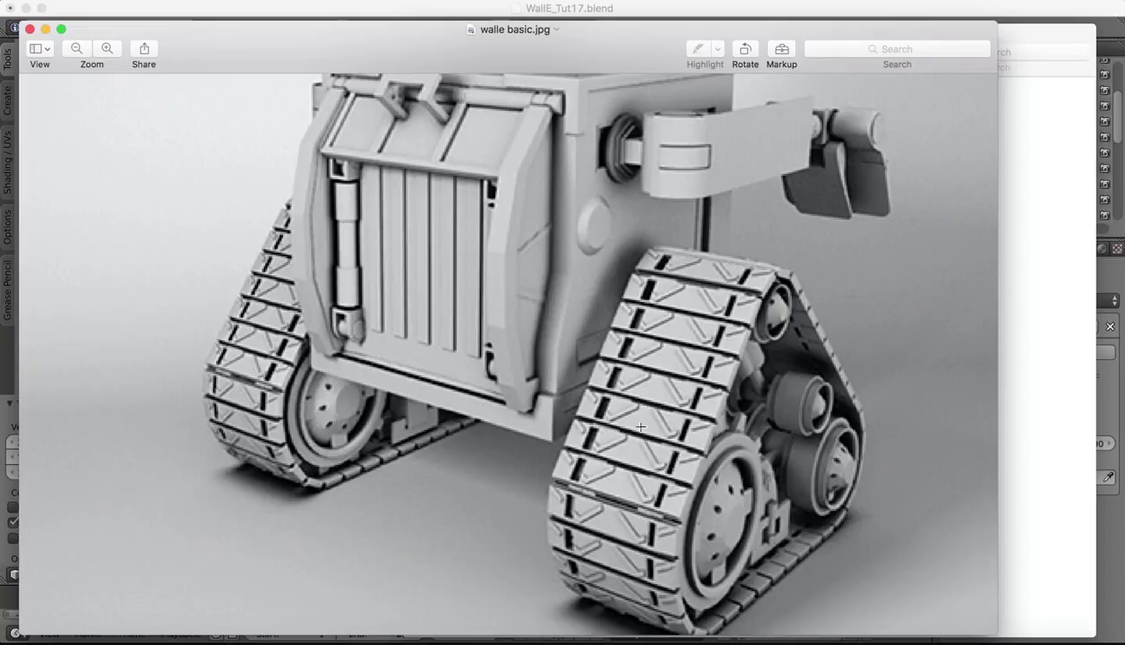
pyautogui.moveTo(975, 637)
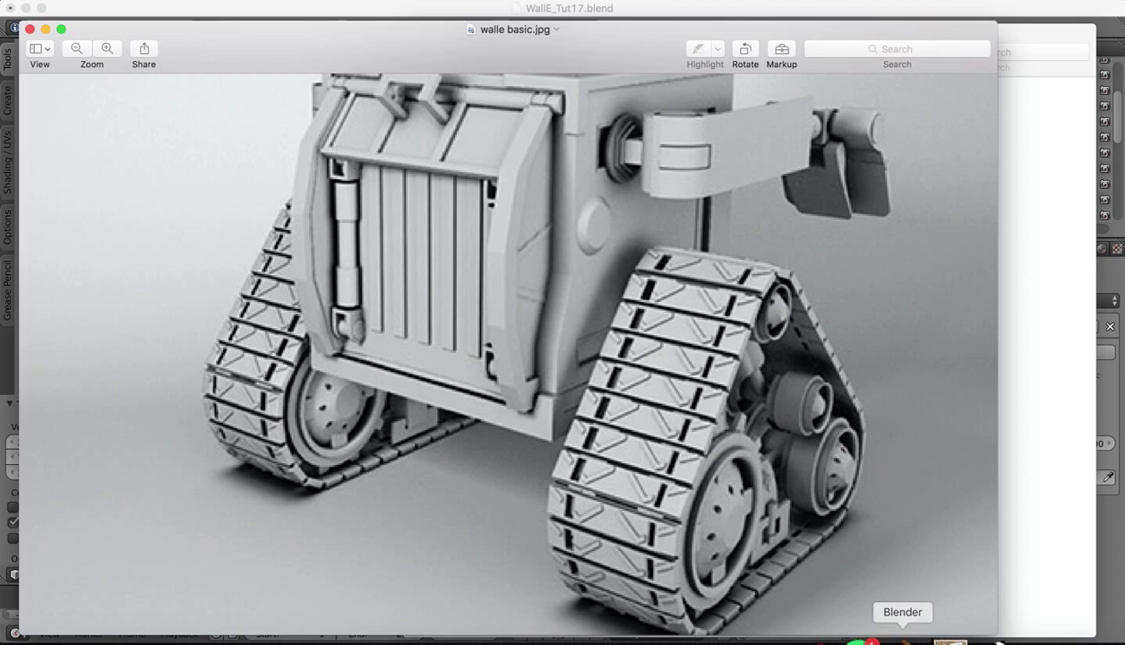
pyautogui.click(905, 637)
pyautogui.scroll(-2, 458, 281)
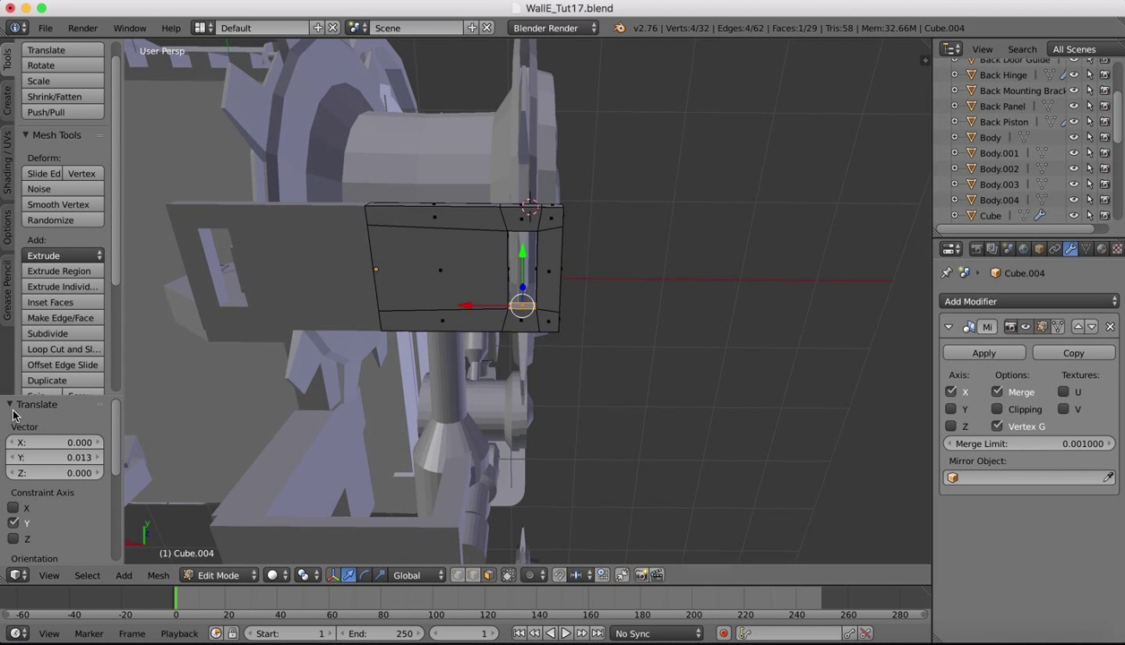
pyautogui.scroll(-3, 23, 386)
pyautogui.scroll(-3, 22, 385)
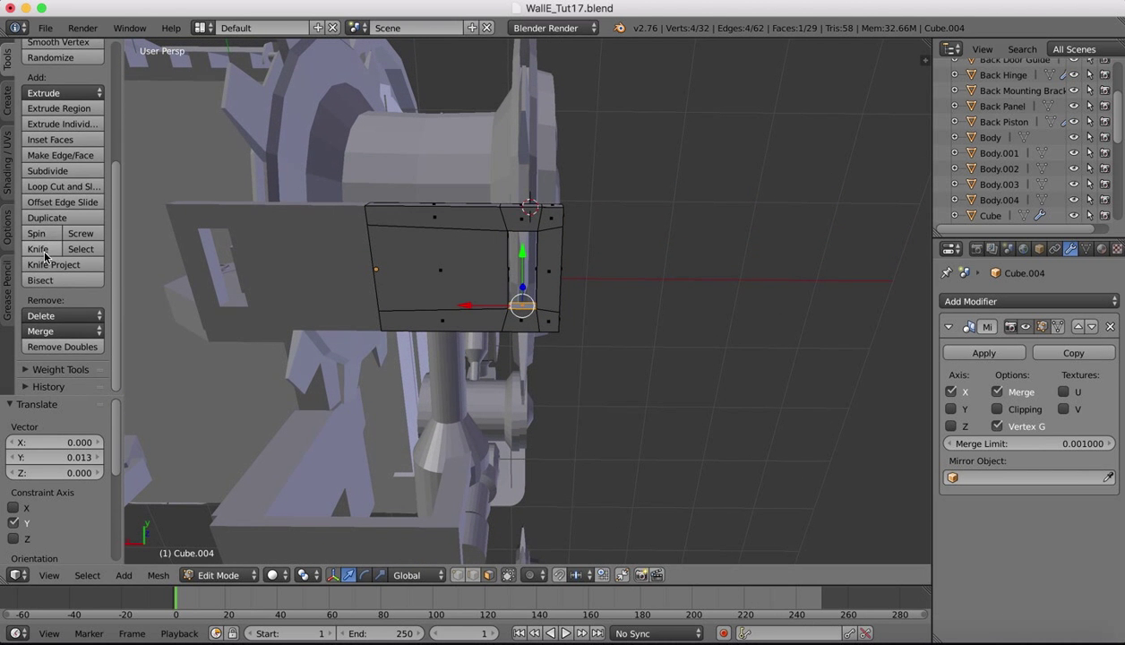
pyautogui.click(37, 249)
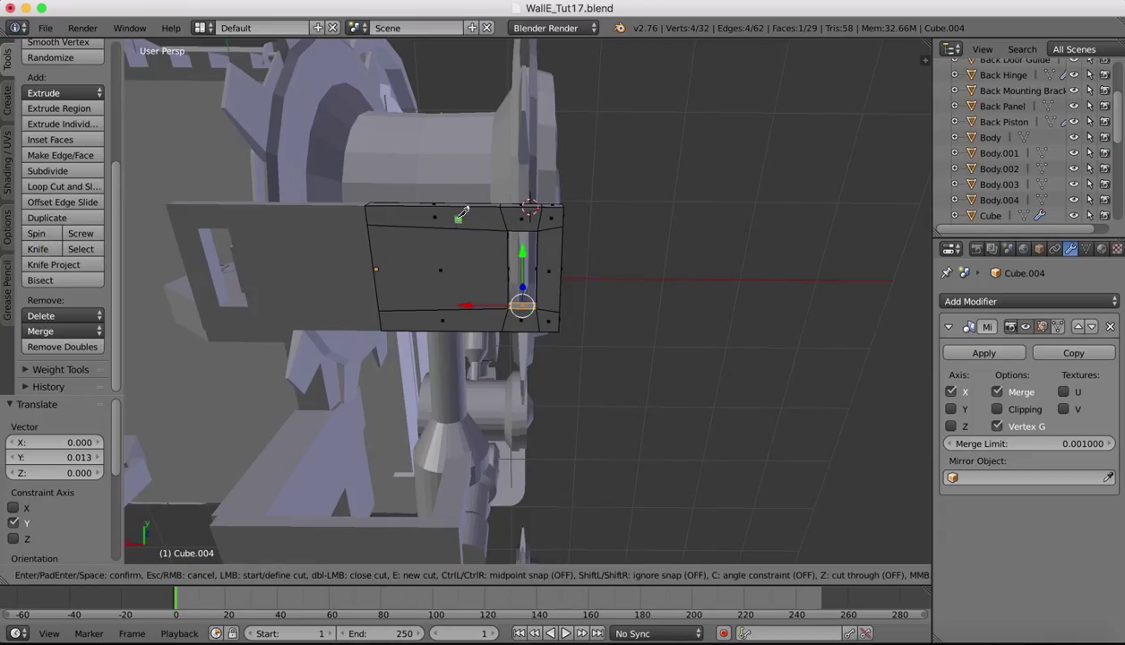
pyautogui.click(938, 638)
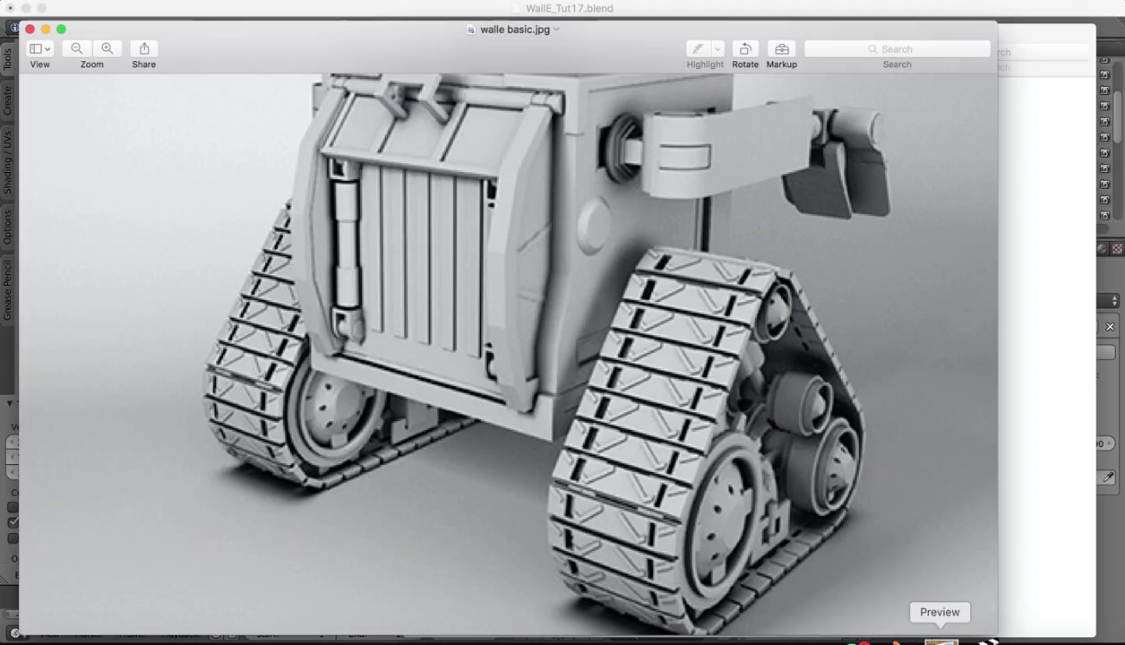
pyautogui.click(905, 639)
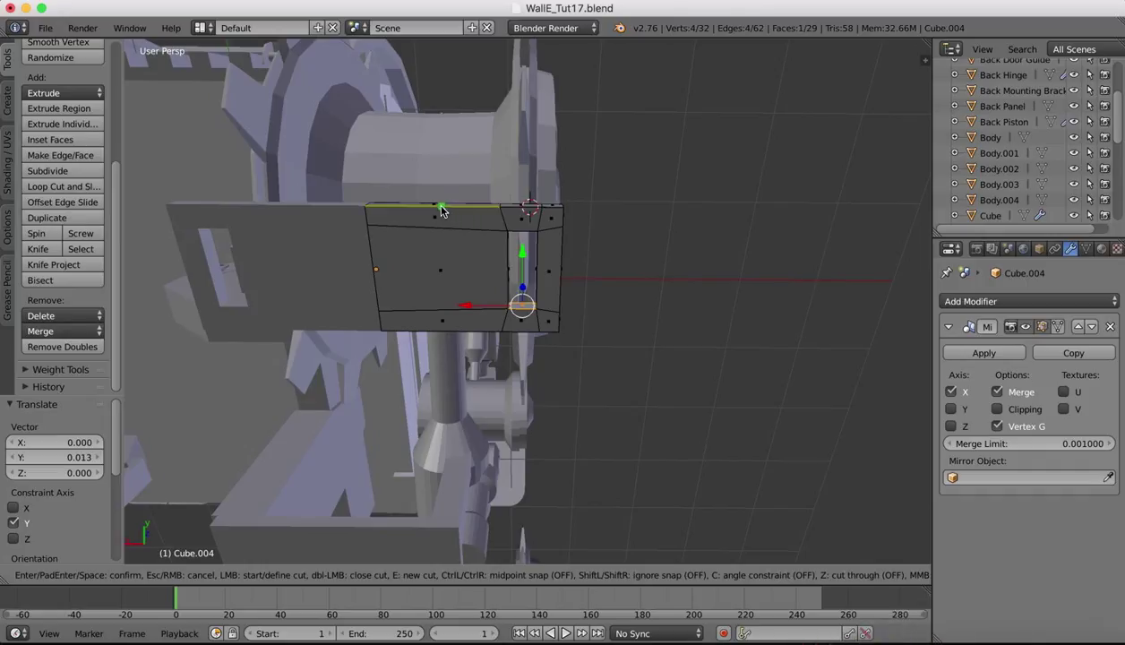
pyautogui.click(399, 208)
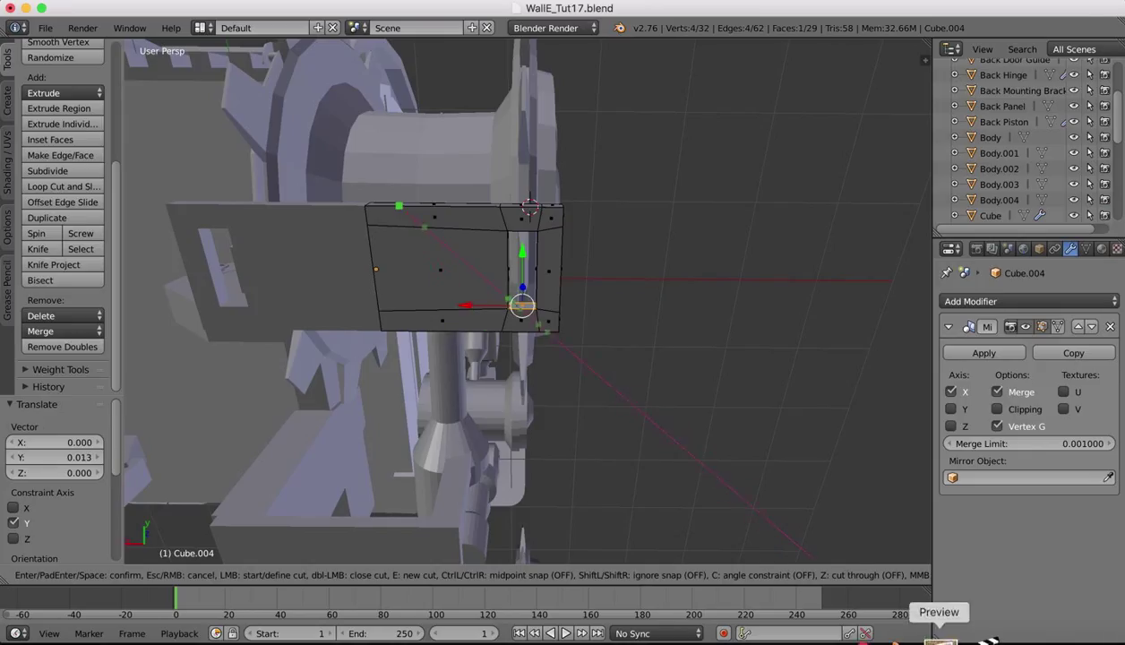
pyautogui.click(929, 639)
pyautogui.click(906, 637)
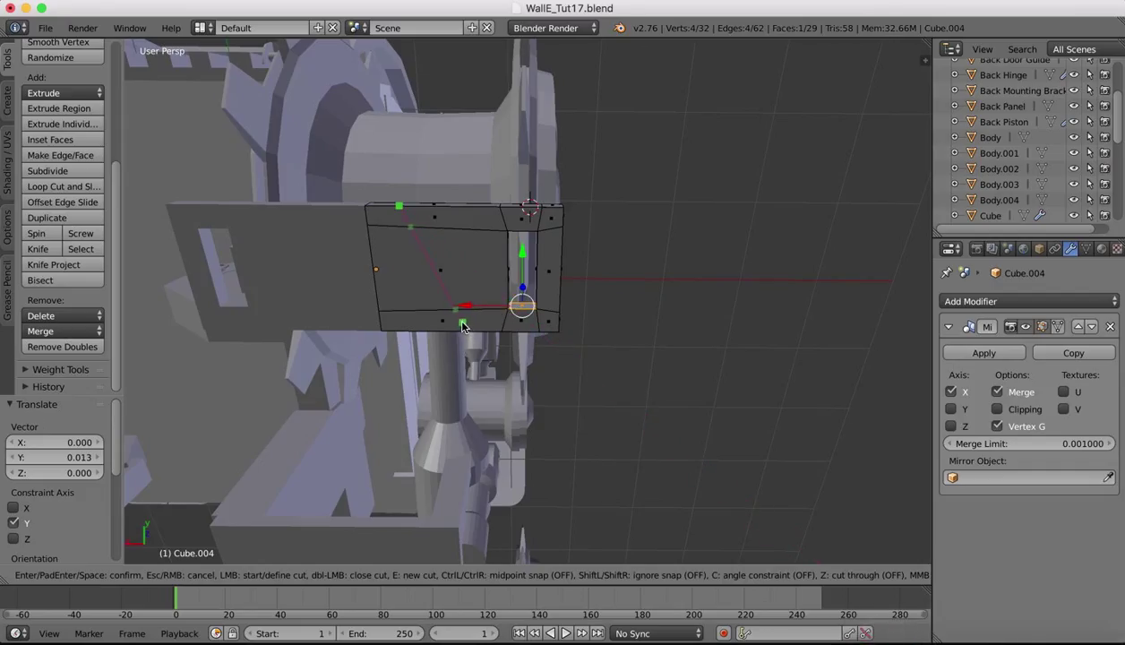
pyautogui.click(461, 323)
pyautogui.click(507, 294)
pyautogui.press('Escape')
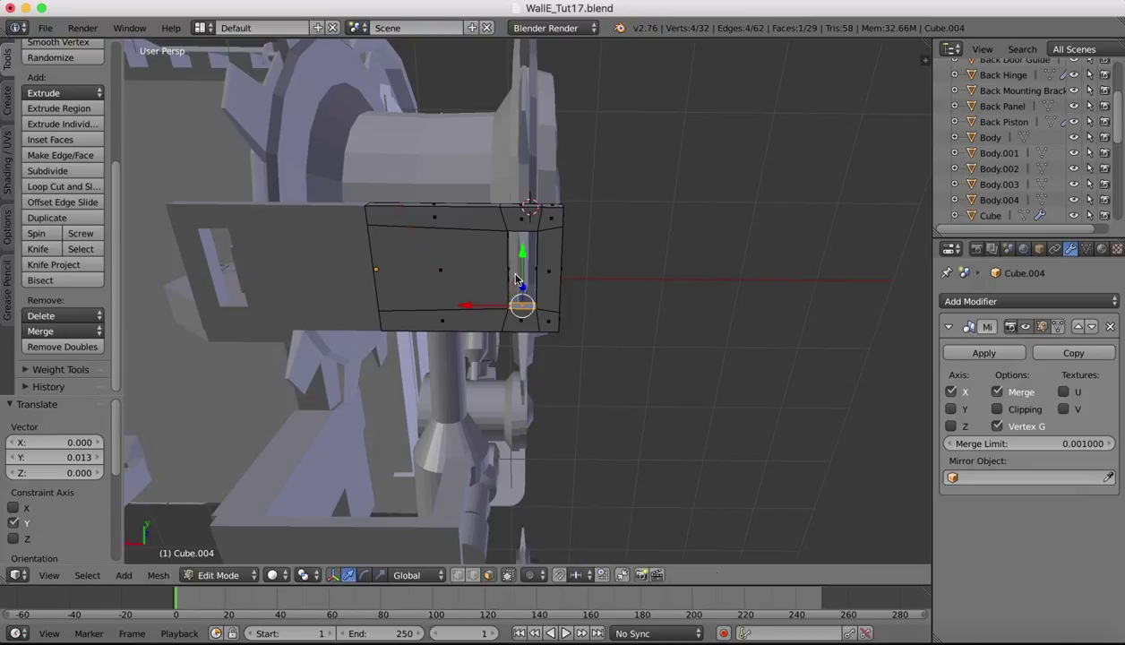
# Knife-cut a V-shaped line from the plate's wheel-side long edge diagonally to near the opposite long edge and back up to the hole's inner edge.
pyautogui.click(39, 249)
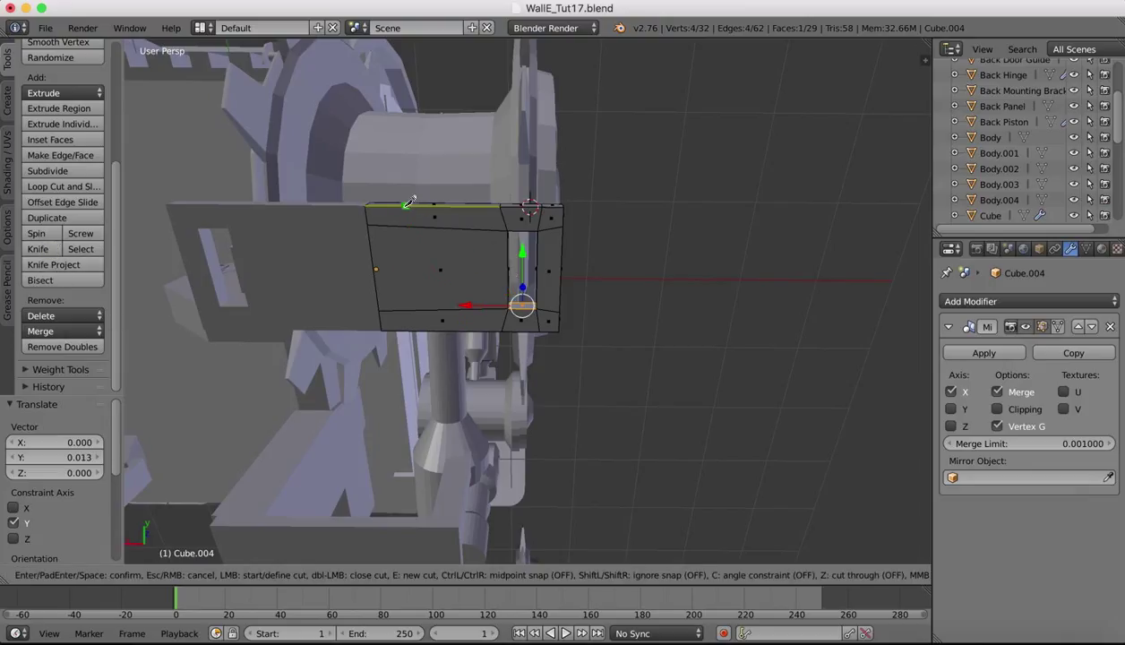
pyautogui.click(398, 204)
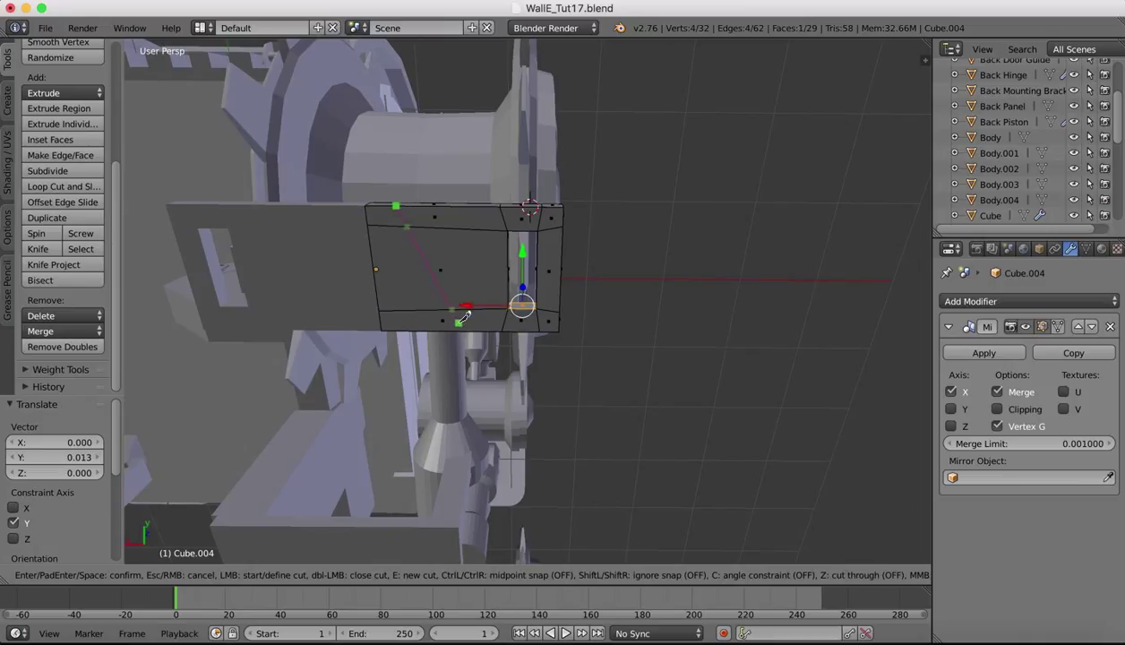
pyautogui.click(458, 320)
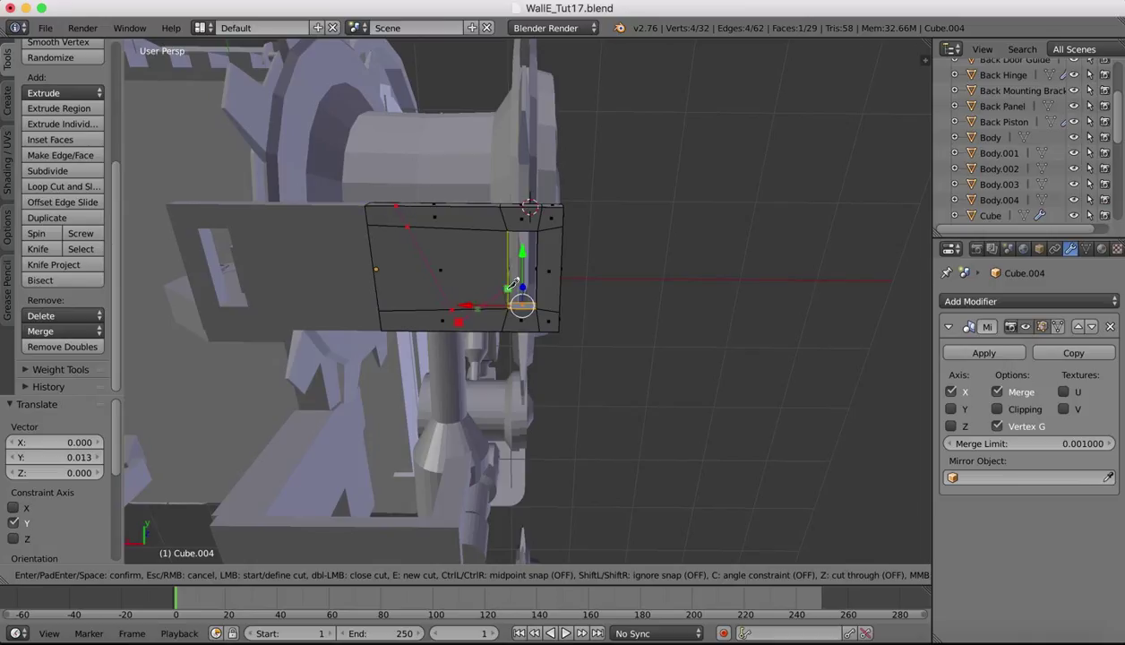
pyautogui.press('Return')
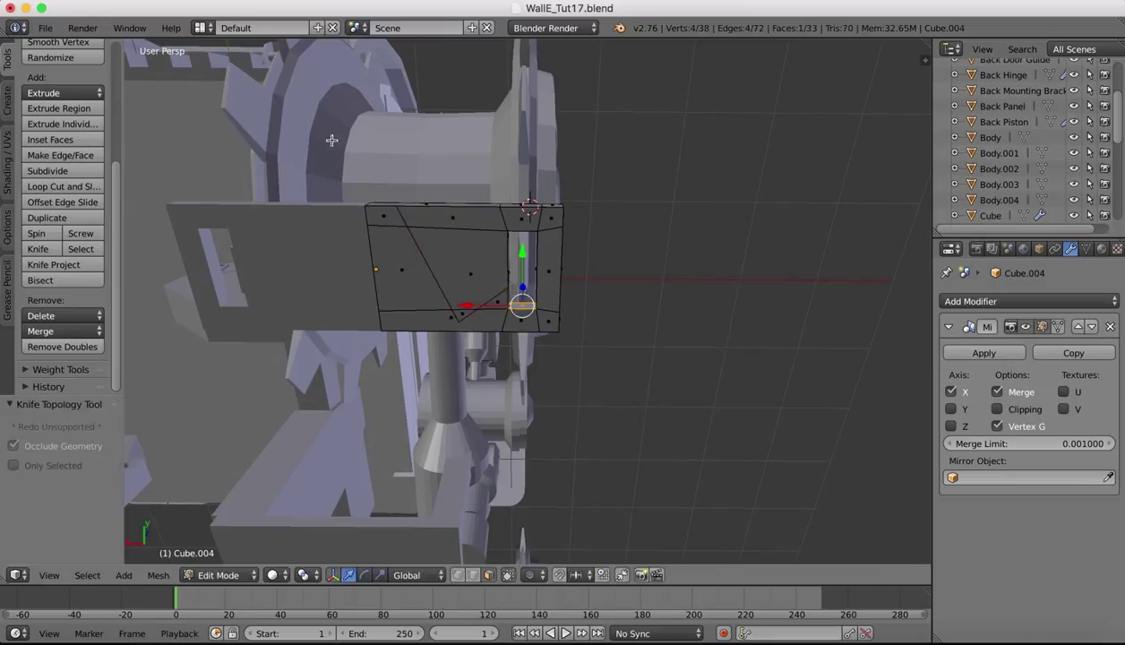
# Knife-cut a second V-shaped line just inside the first, ending on the hole's inner edge, to outline a narrow strip.
pyautogui.click(38, 251)
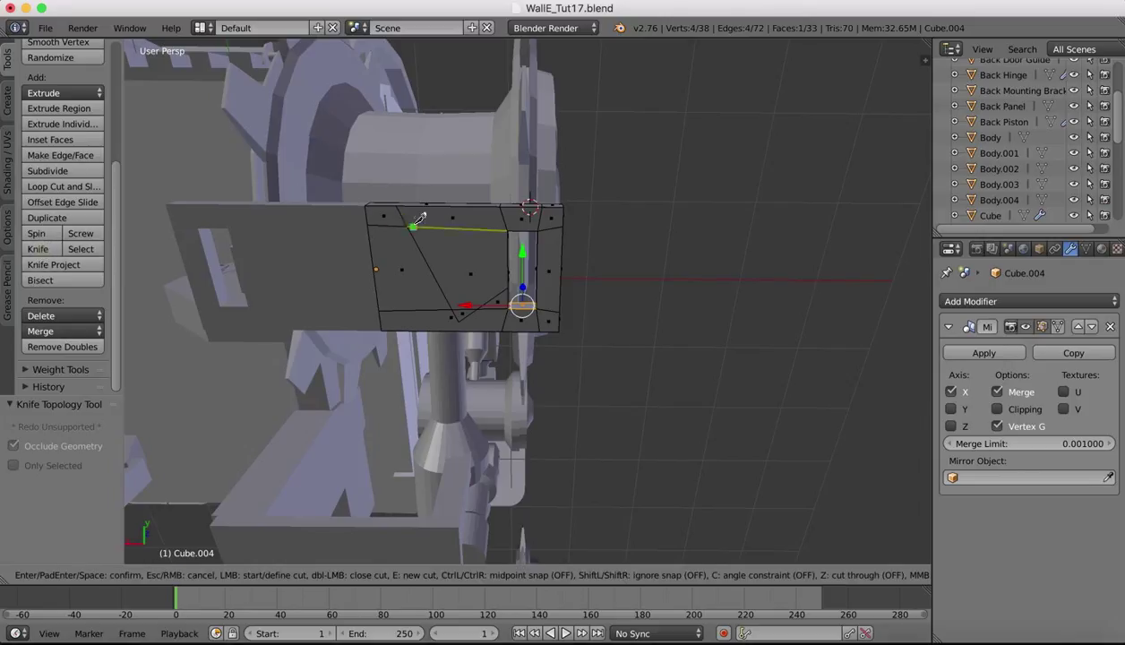
pyautogui.click(413, 206)
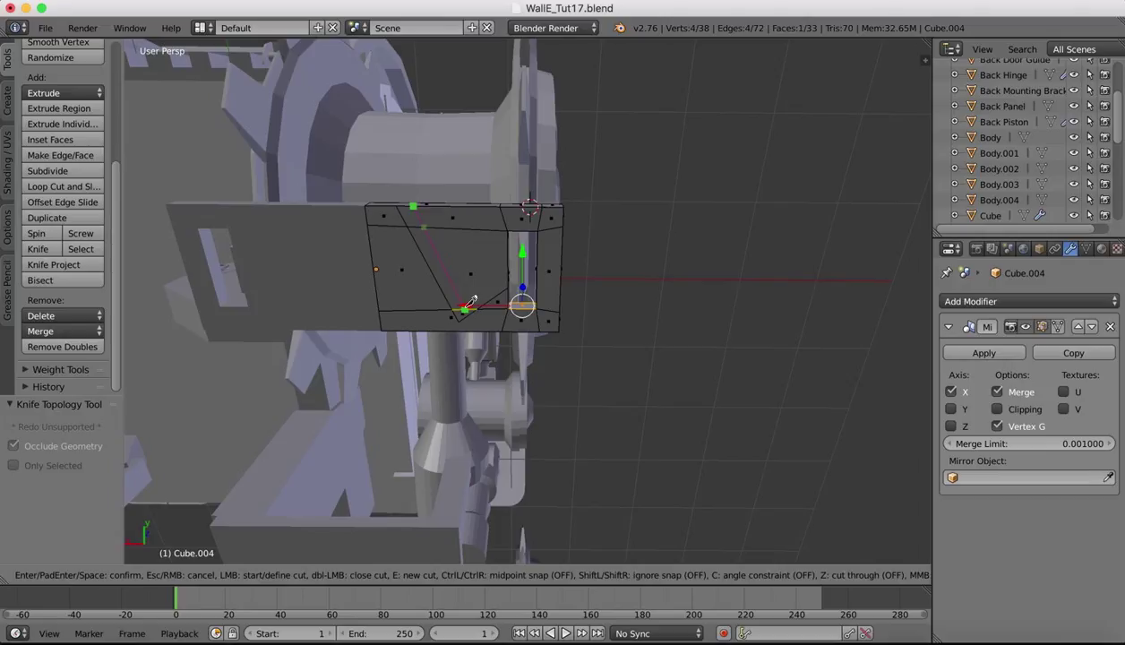
pyautogui.click(465, 308)
pyautogui.click(508, 273)
pyautogui.press('Return')
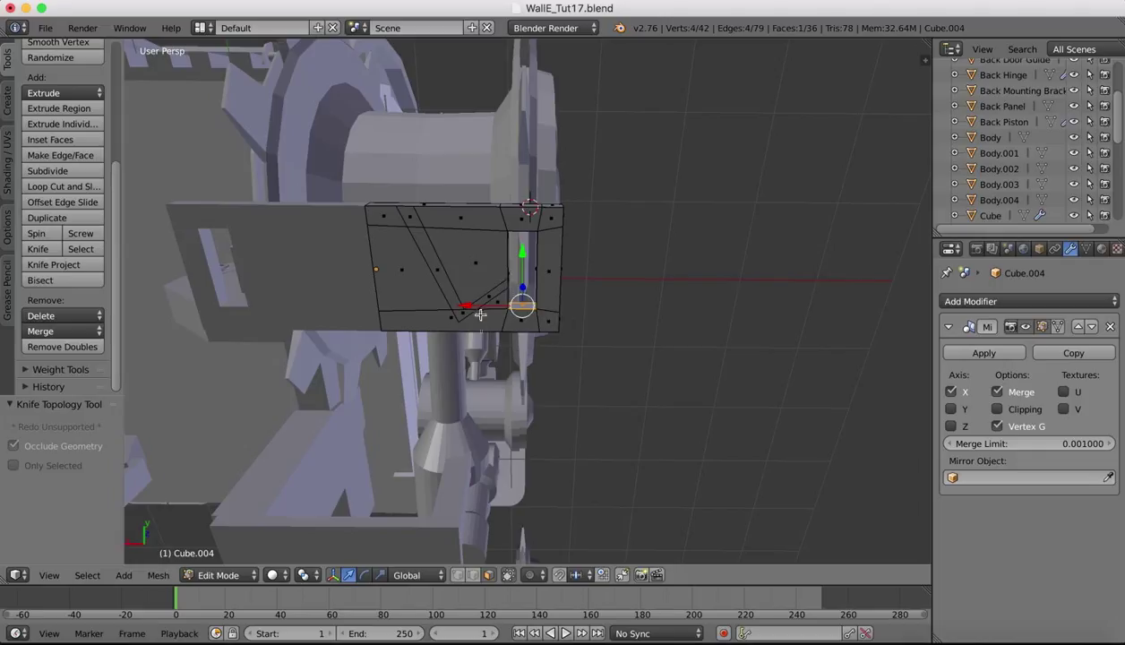
# Select the four faces of the V-shaped strip and extrude them -0.024 along Z into a raised ridge.
pyautogui.rightClick(409, 210)
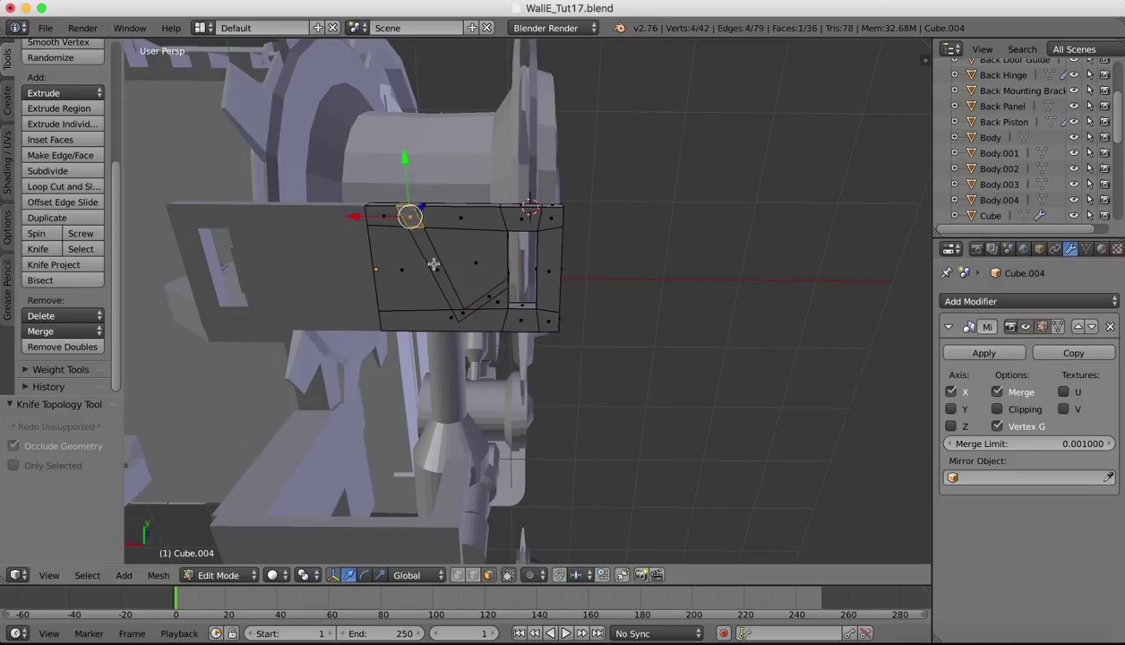
pyautogui.keyDown('shift'); pyautogui.rightClick(434, 264); pyautogui.keyUp('shift')
pyautogui.keyDown('shift'); pyautogui.rightClick(459, 312); pyautogui.keyUp('shift')
pyautogui.keyDown('shift'); pyautogui.rightClick(486, 295); pyautogui.keyUp('shift')
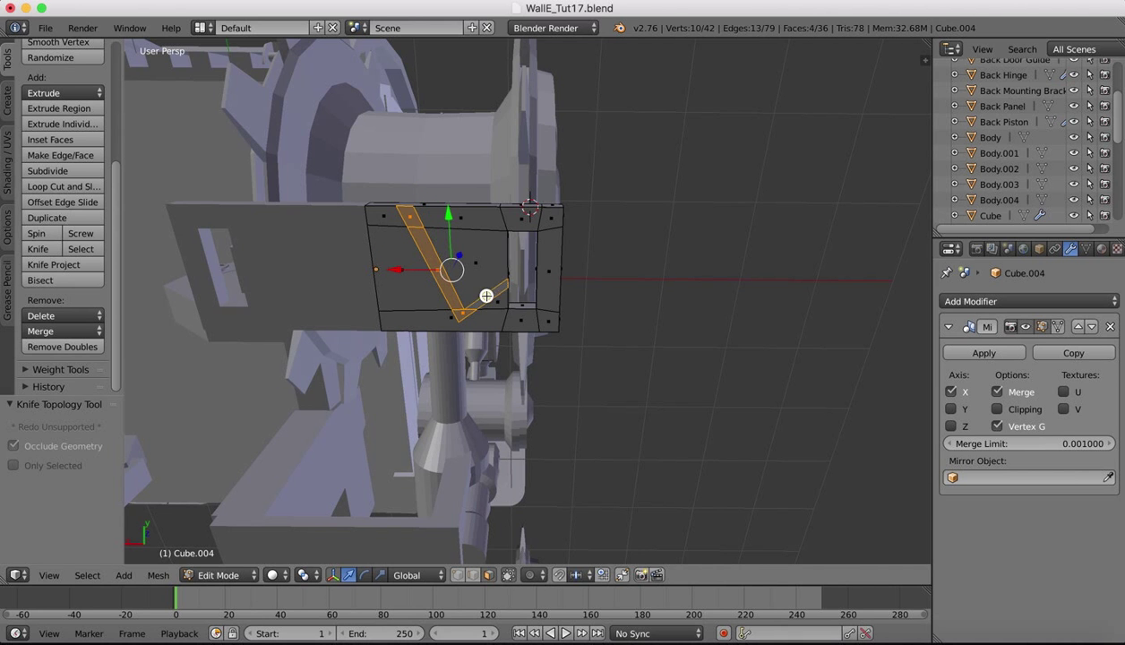
pyautogui.scroll(-10, 537, 233)
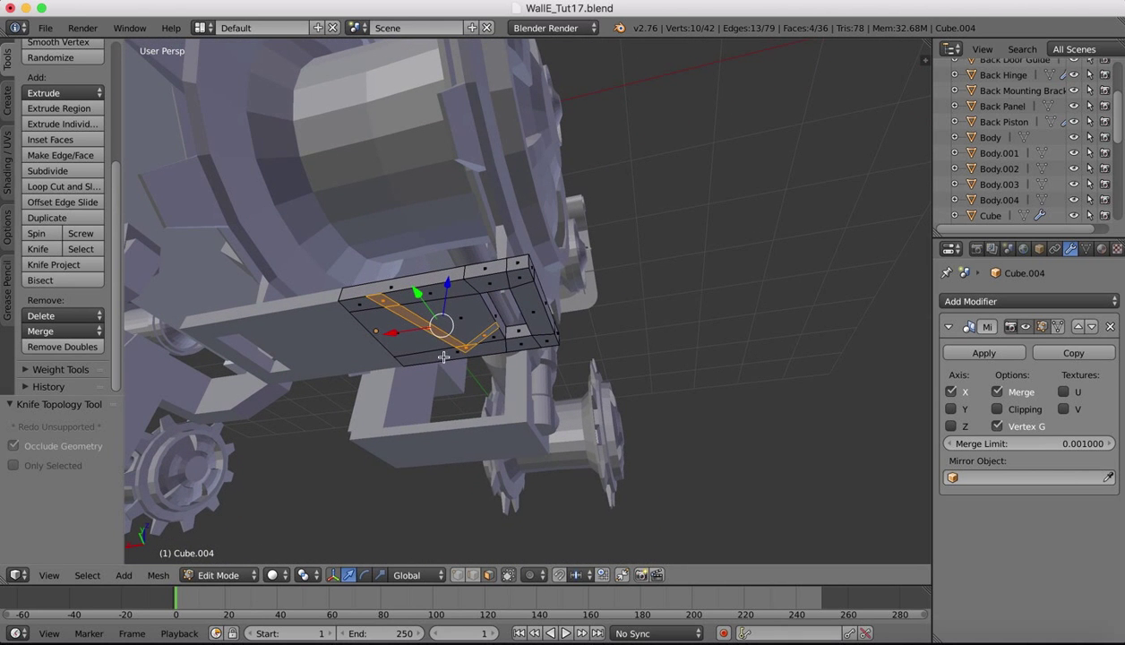
pyautogui.press('e')
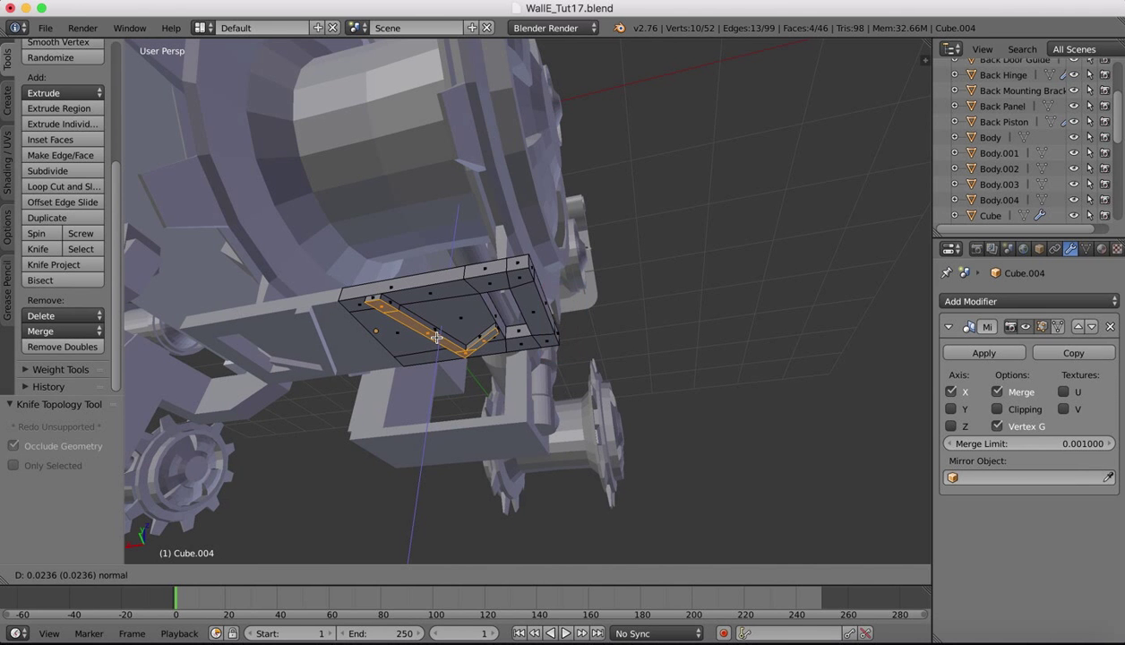
pyautogui.click(436, 337)
# Inspect the extruded V-shaped ridge and its mirrored copy in Object Mode from below, from the side and from the wheel side.
pyautogui.scroll(-10, 435, 336)
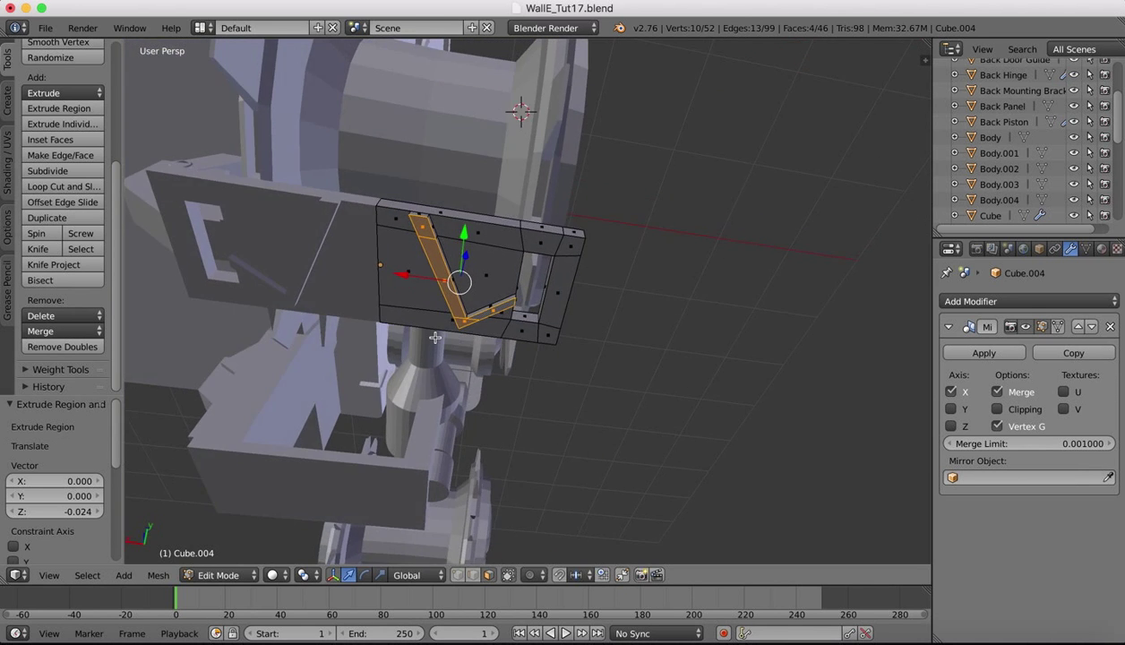
pyautogui.hscroll(10, 435, 337)
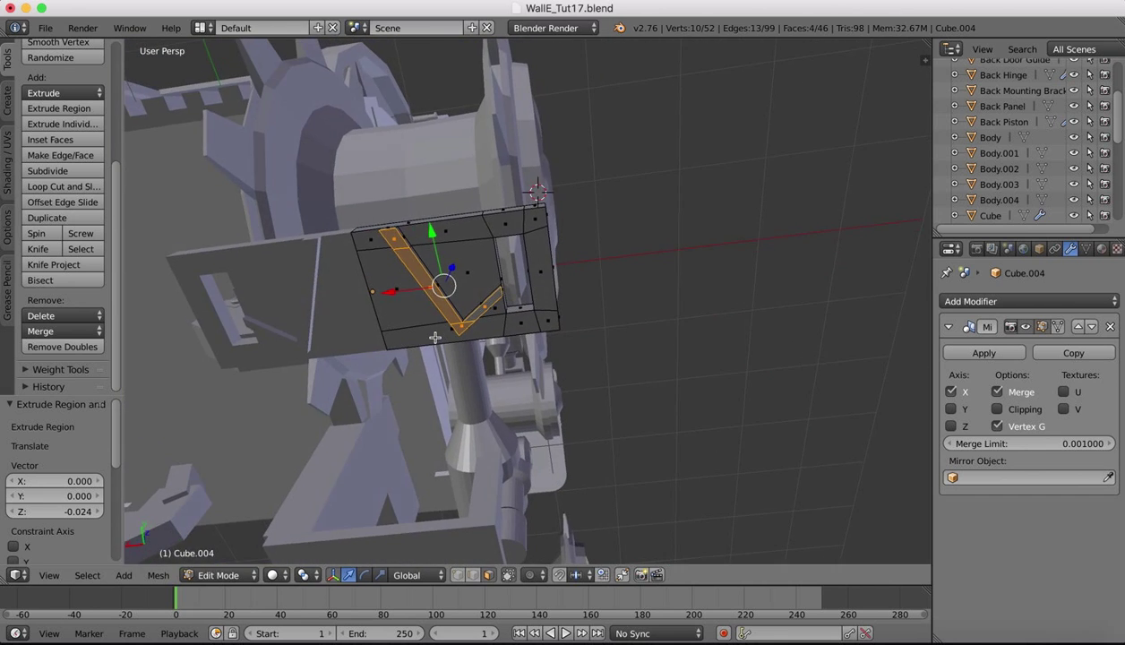
pyautogui.scroll(-8, 435, 337)
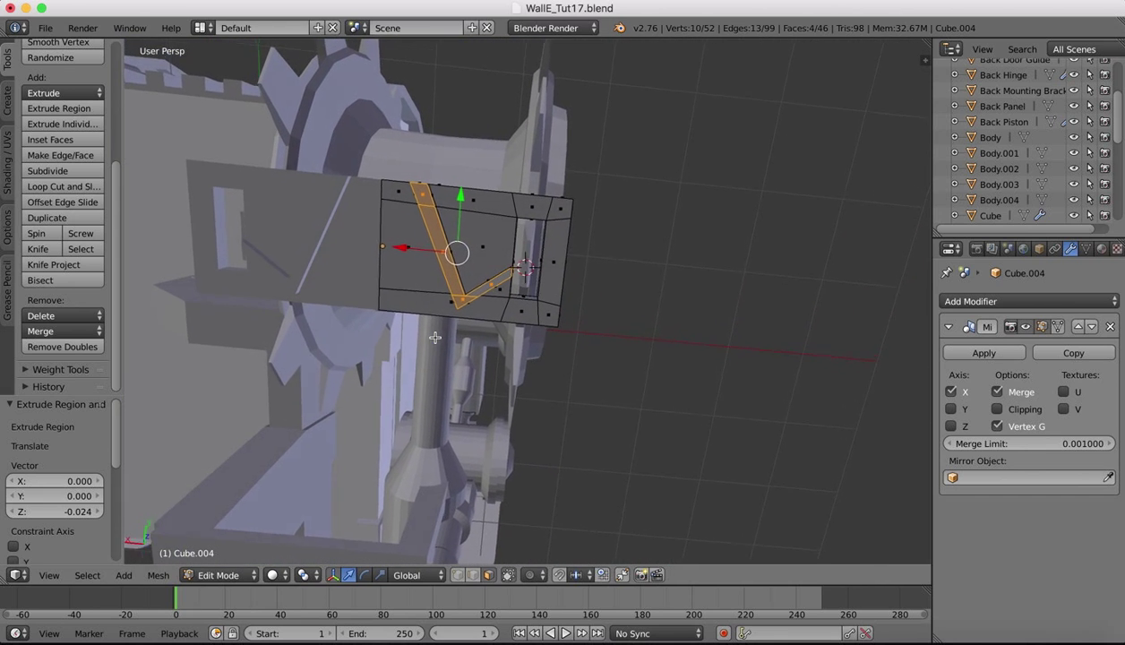
pyautogui.click(189, 580)
pyautogui.click(206, 554)
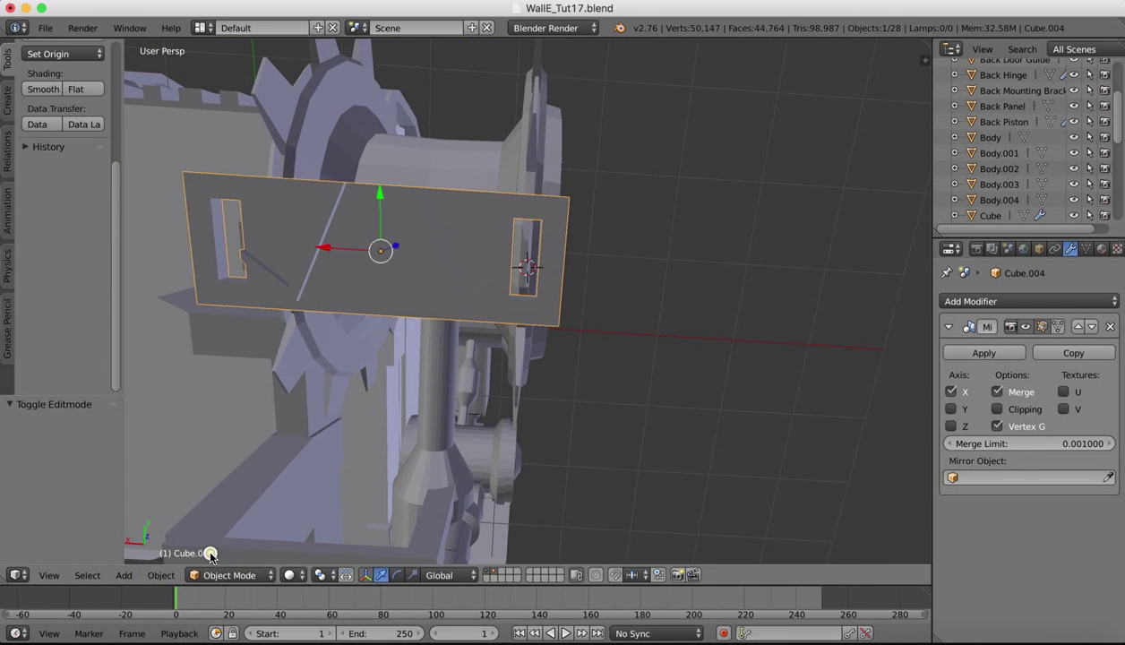
pyautogui.scroll(-6, 558, 232)
pyautogui.scroll(-8, 558, 234)
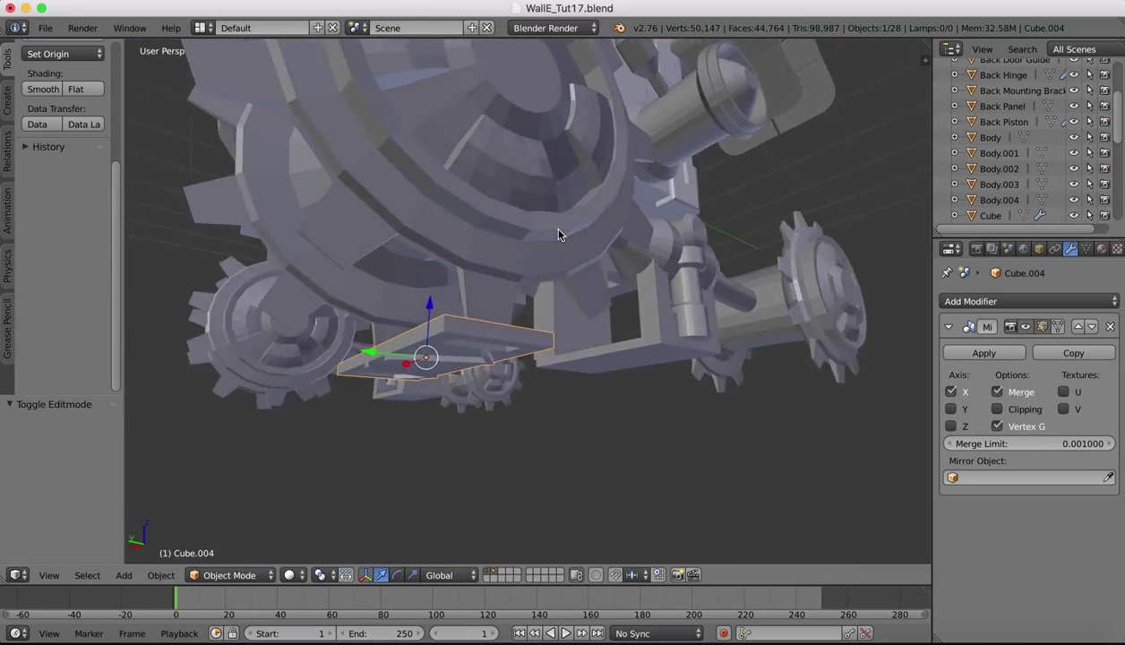
pyautogui.scroll(-8, 557, 233)
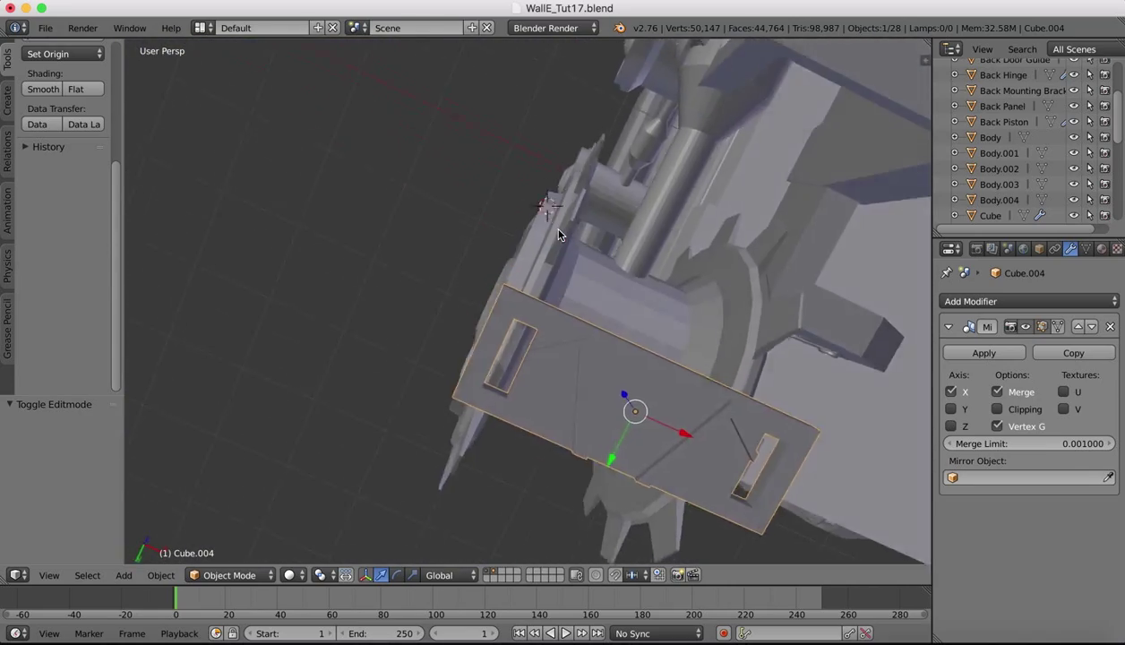
pyautogui.hscroll(-5, 558, 234)
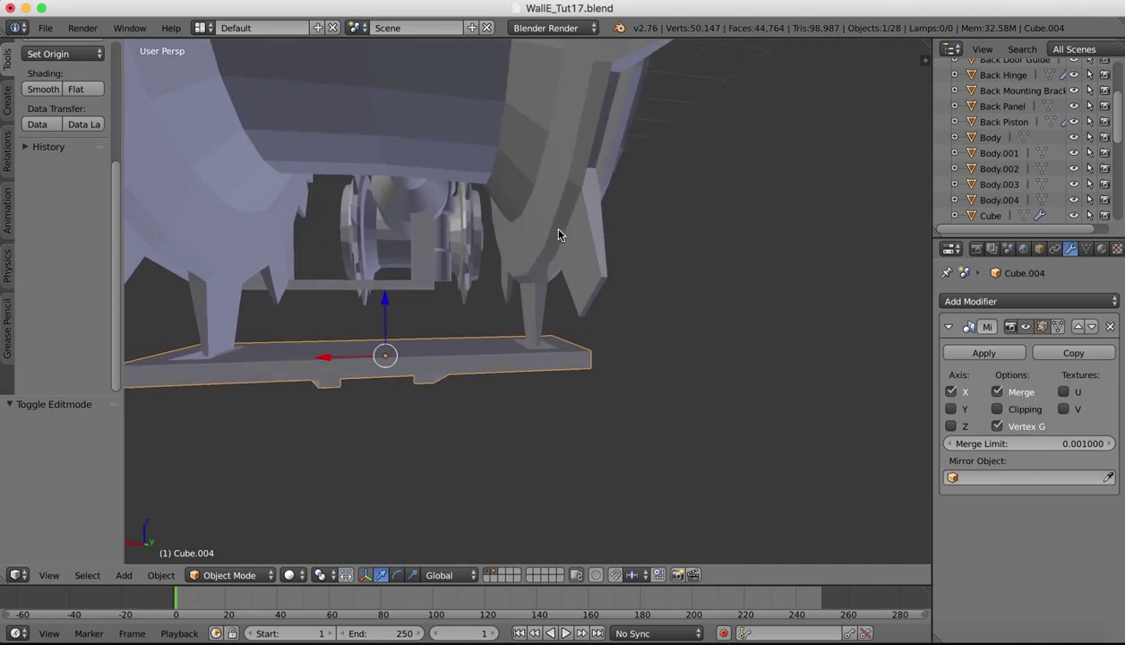
pyautogui.hscroll(8, 558, 234)
pyautogui.scroll(8, 558, 234)
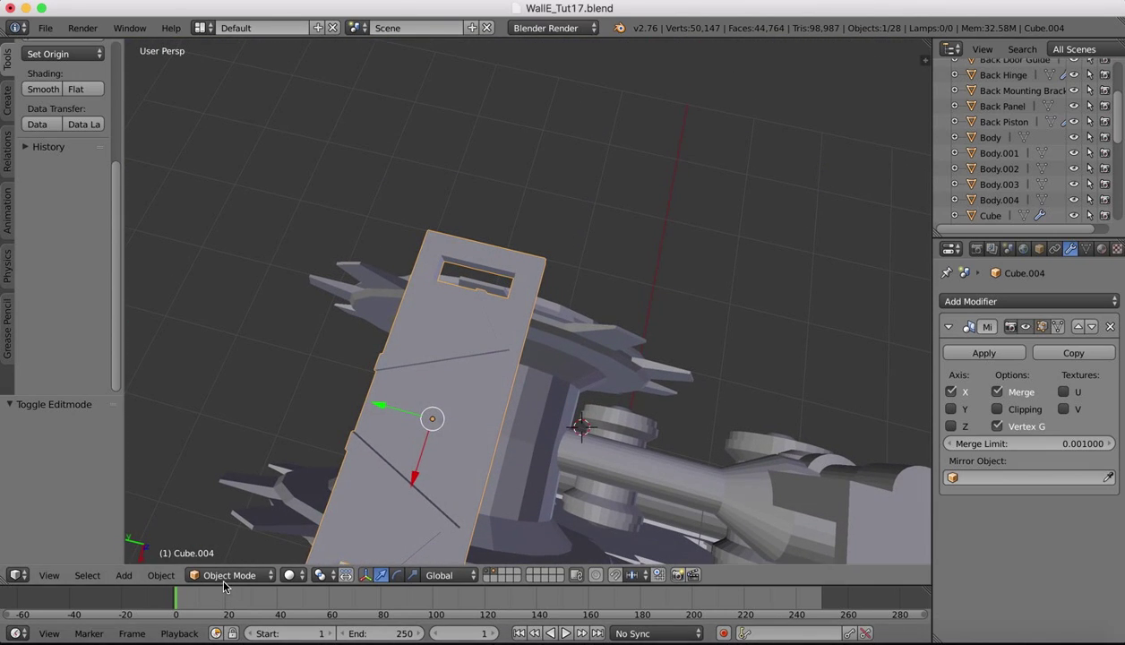
# Bevel the long V-shaped boundary edges of the raised ridge on the tread plate by 0.008 with one segment.
pyautogui.click(224, 574)
pyautogui.click(227, 539)
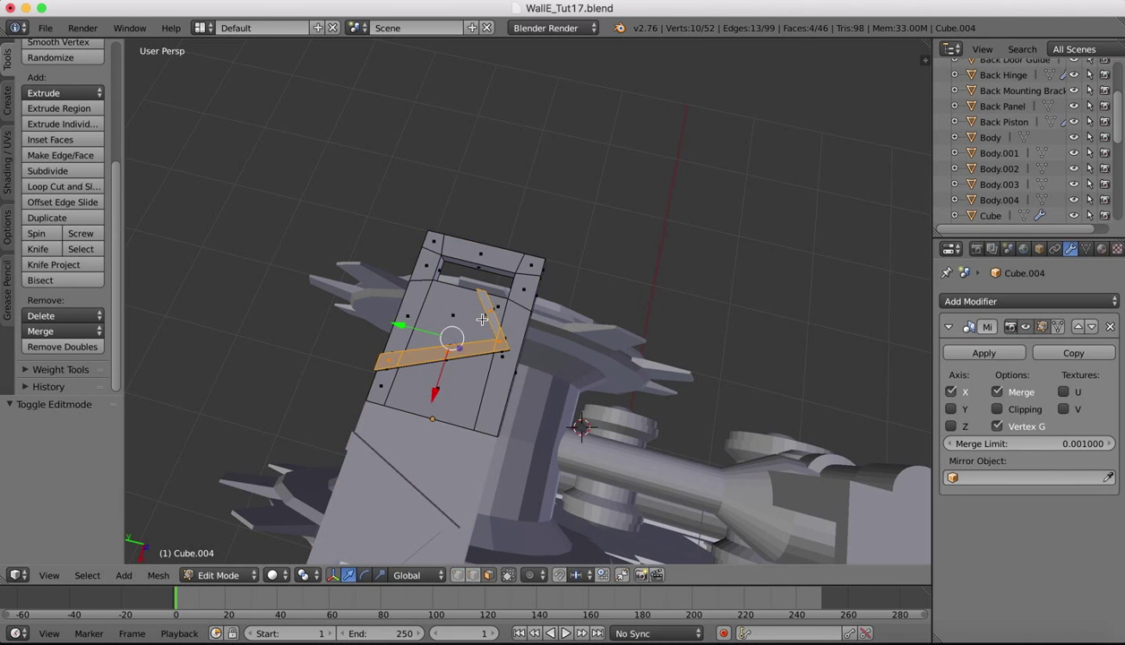
pyautogui.scroll(-4, 224, 532)
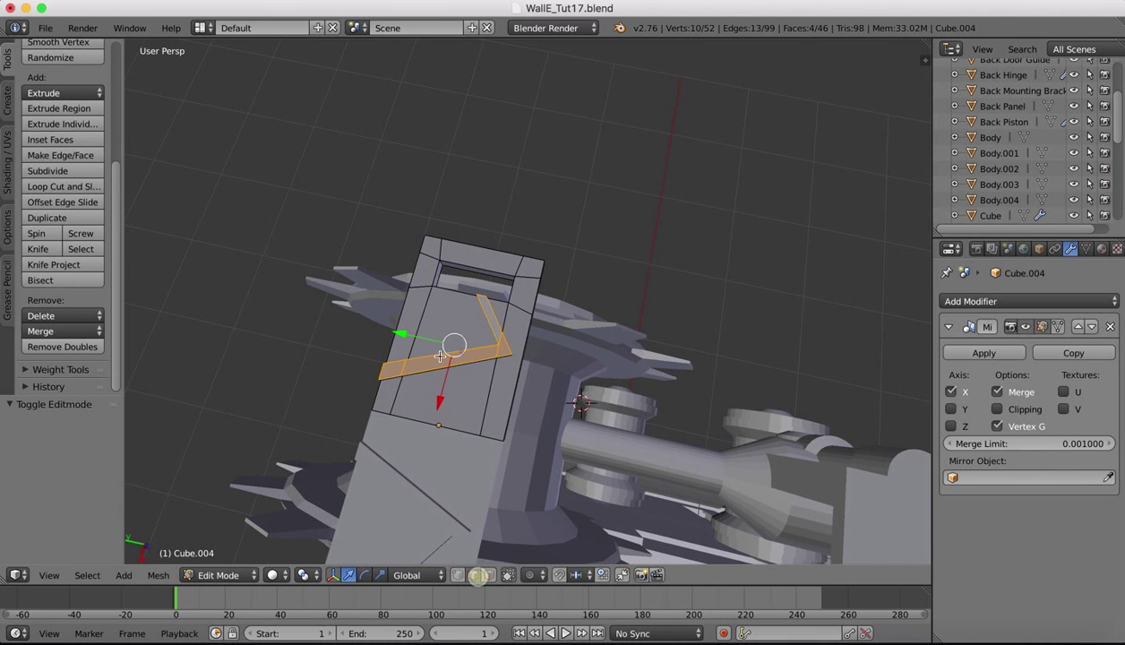
pyautogui.scroll(-3, 445, 356)
pyautogui.hscroll(-3, 445, 355)
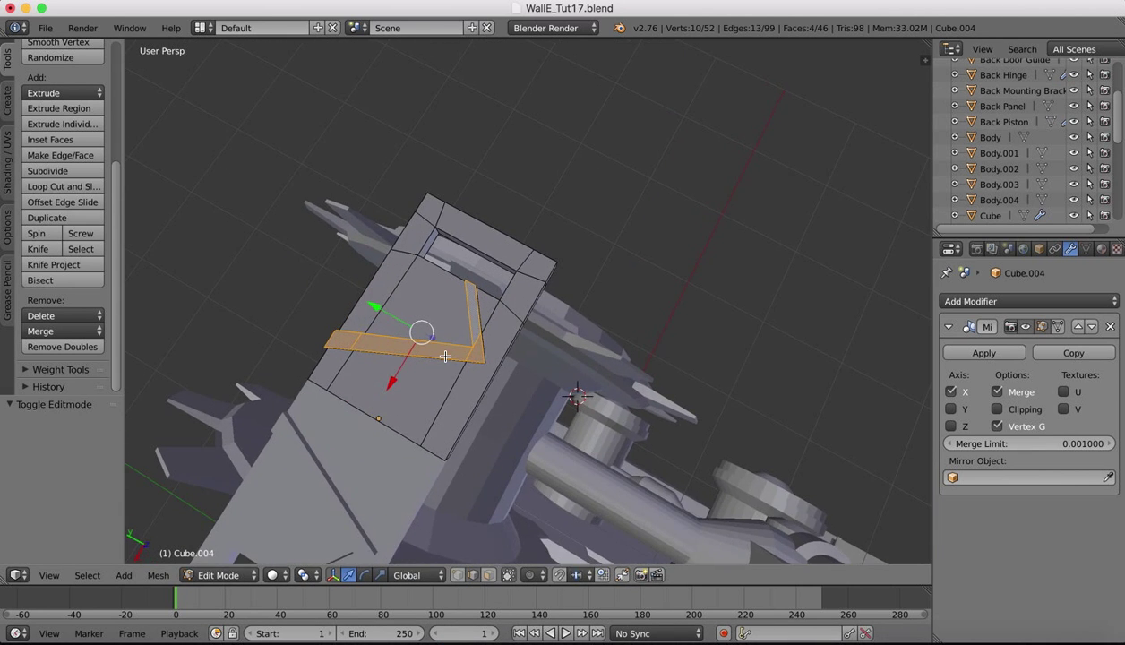
pyautogui.scroll(3, 445, 355)
pyautogui.rightClick(275, 346)
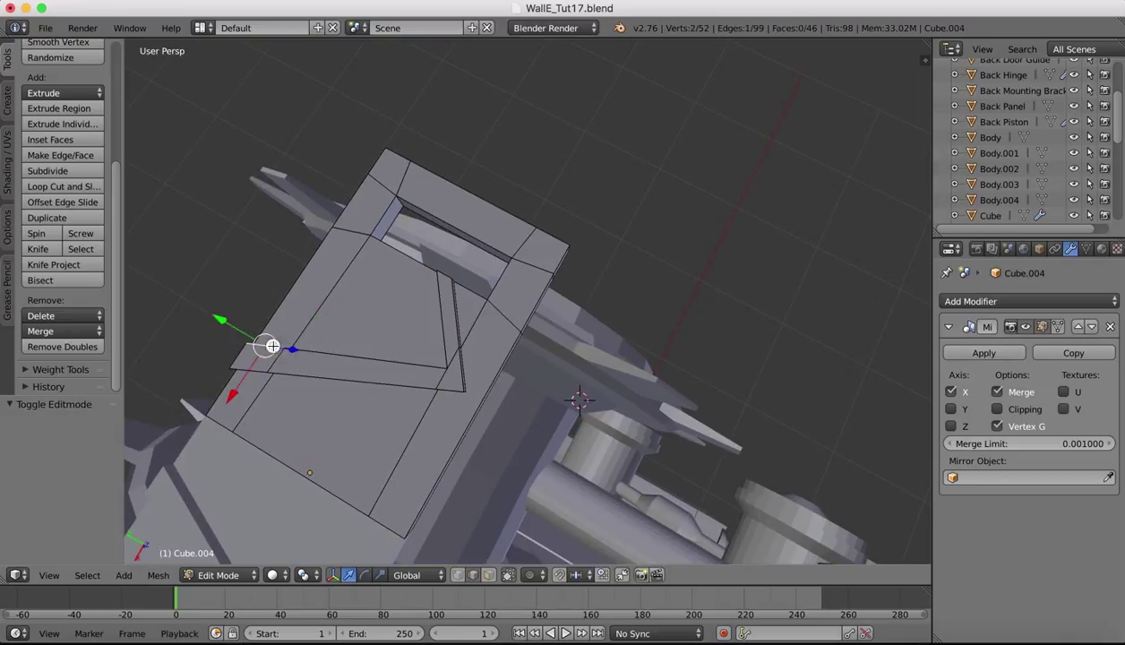
pyautogui.keyDown('alt'); pyautogui.rightClick(342, 356); pyautogui.keyUp('alt')
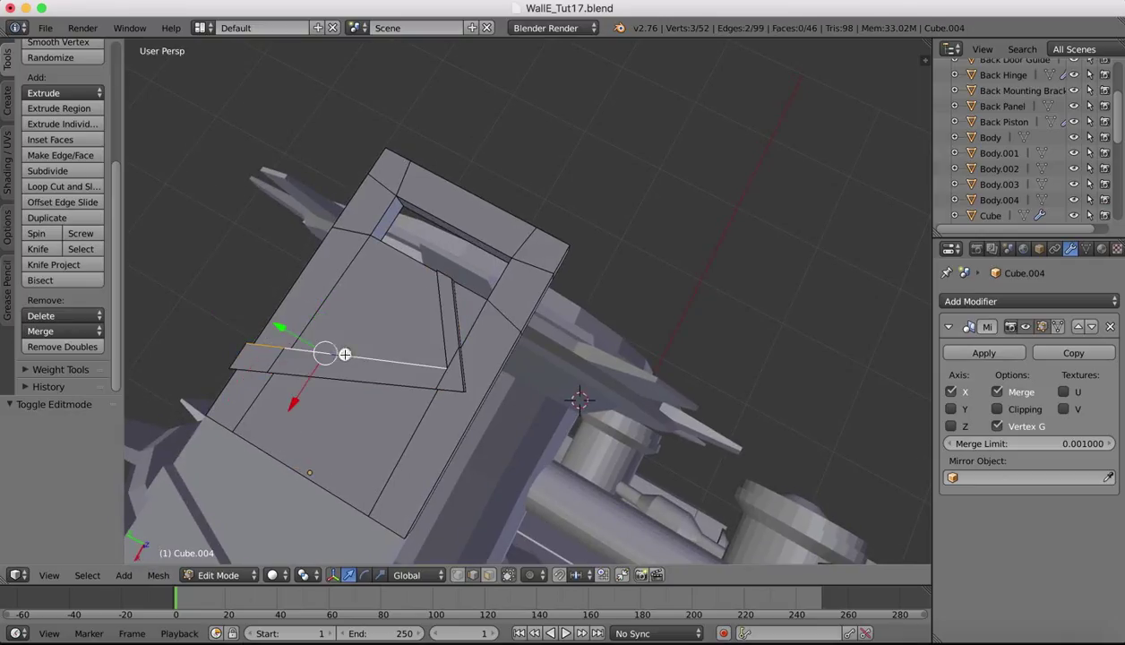
pyautogui.keyDown('shift'); pyautogui.rightClick(442, 331); pyautogui.keyUp('shift')
pyautogui.keyDown('shift'); pyautogui.rightClick(450, 301); pyautogui.keyUp('shift')
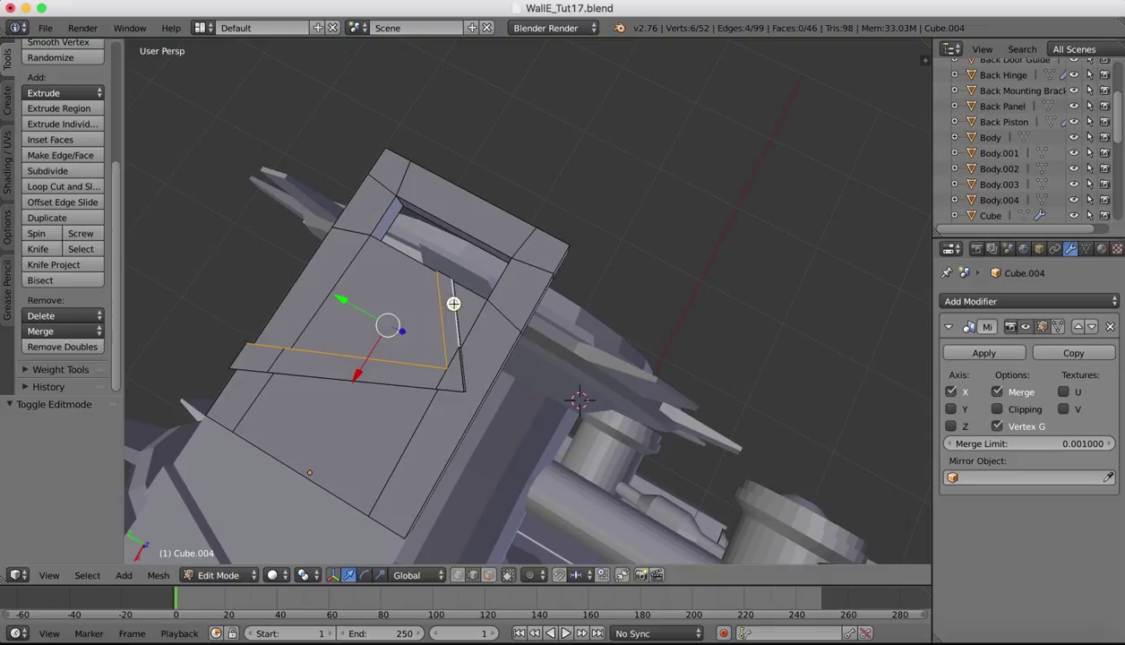
pyautogui.keyDown('shift'); pyautogui.rightClick(461, 365); pyautogui.keyUp('shift')
pyautogui.keyDown('shift'); pyautogui.rightClick(450, 386); pyautogui.keyUp('shift')
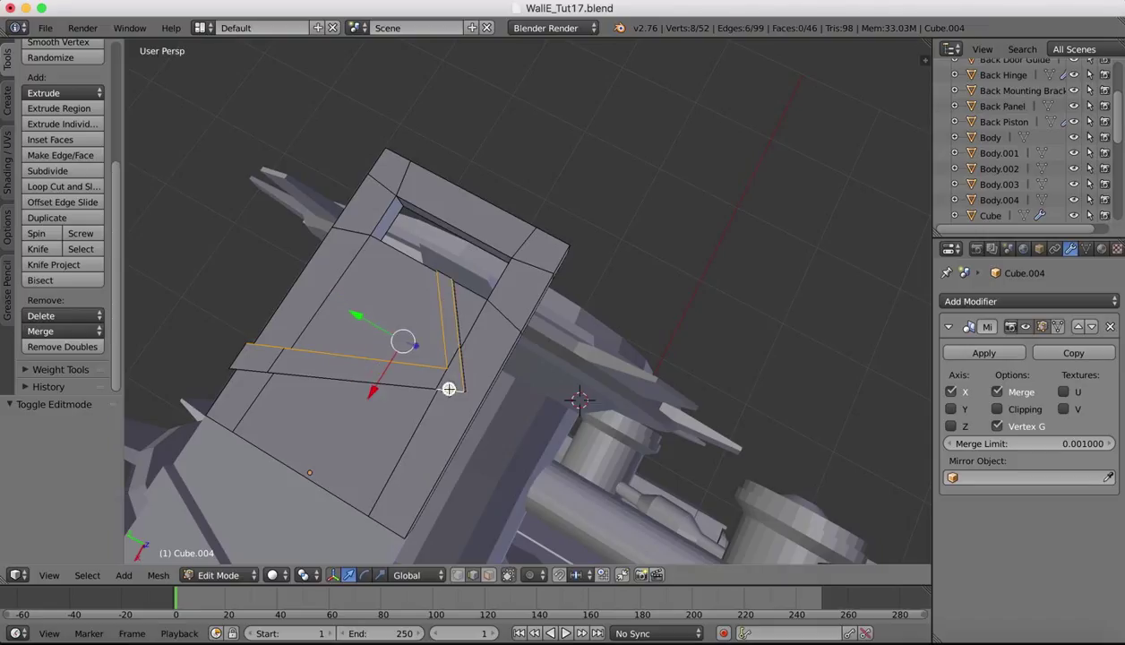
pyautogui.keyDown('shift'); pyautogui.rightClick(320, 376); pyautogui.keyUp('shift')
pyautogui.keyDown('shift'); pyautogui.rightClick(247, 367); pyautogui.keyUp('shift')
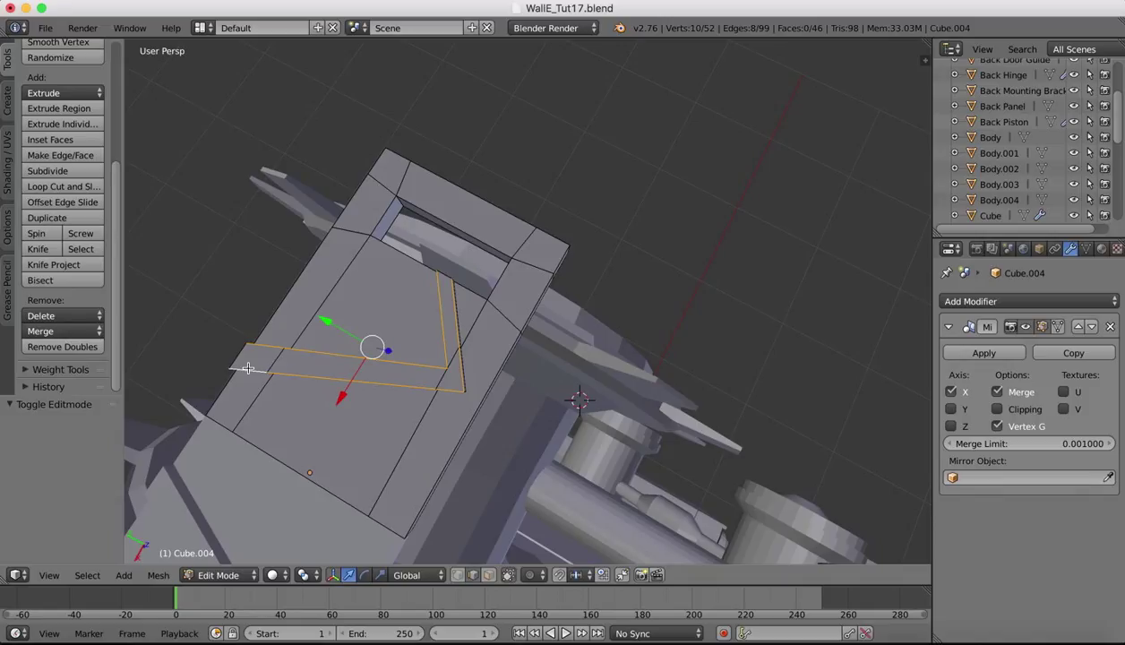
pyautogui.hotkey('ctrl', 'b')
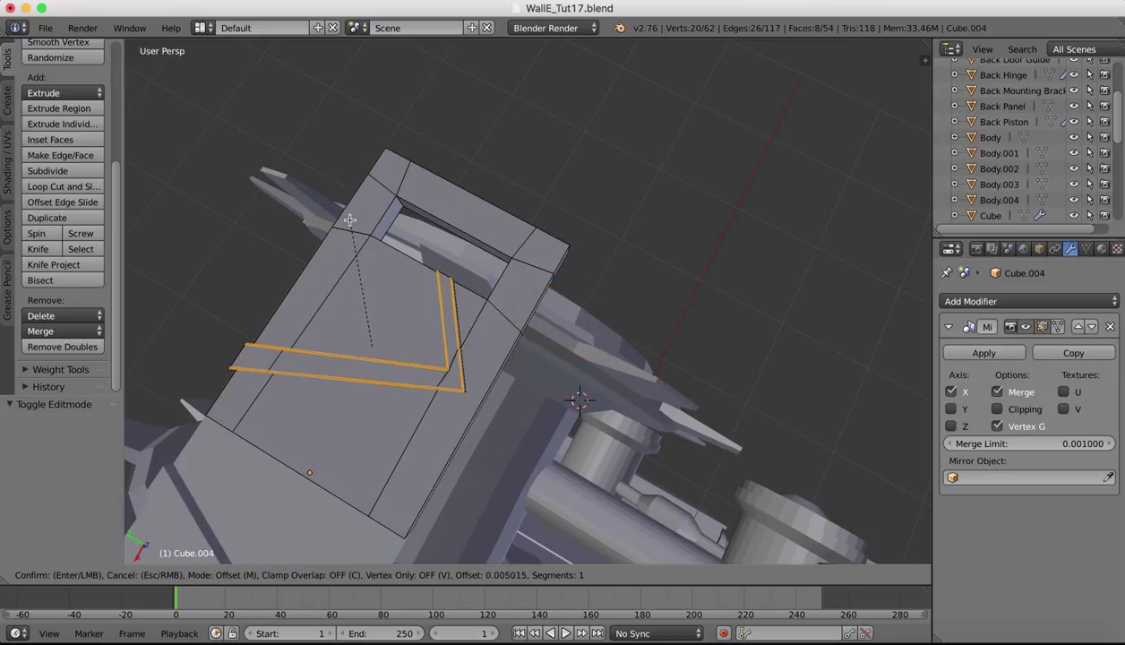
pyautogui.click(349, 220)
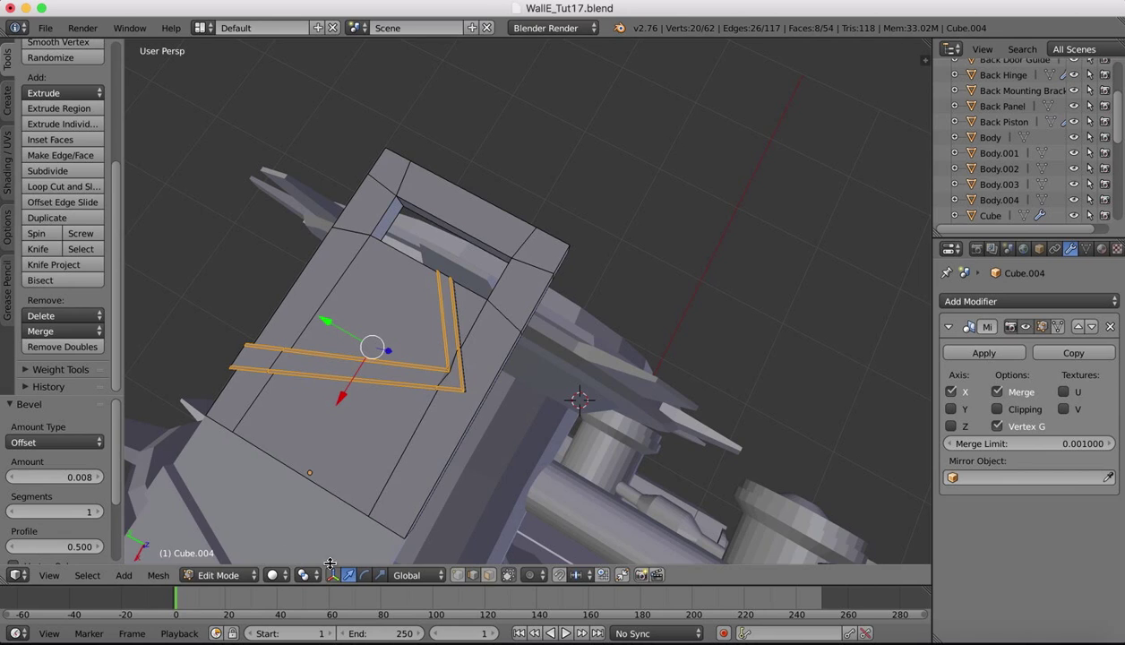
# Inspect the bevelled plate in Object Mode and compare it with the treads in the reference image walle basic.jpg.
pyautogui.click(218, 575)
pyautogui.click(224, 557)
pyautogui.moveTo(384, 235); pyautogui.dragTo(387, 234, button='middle')
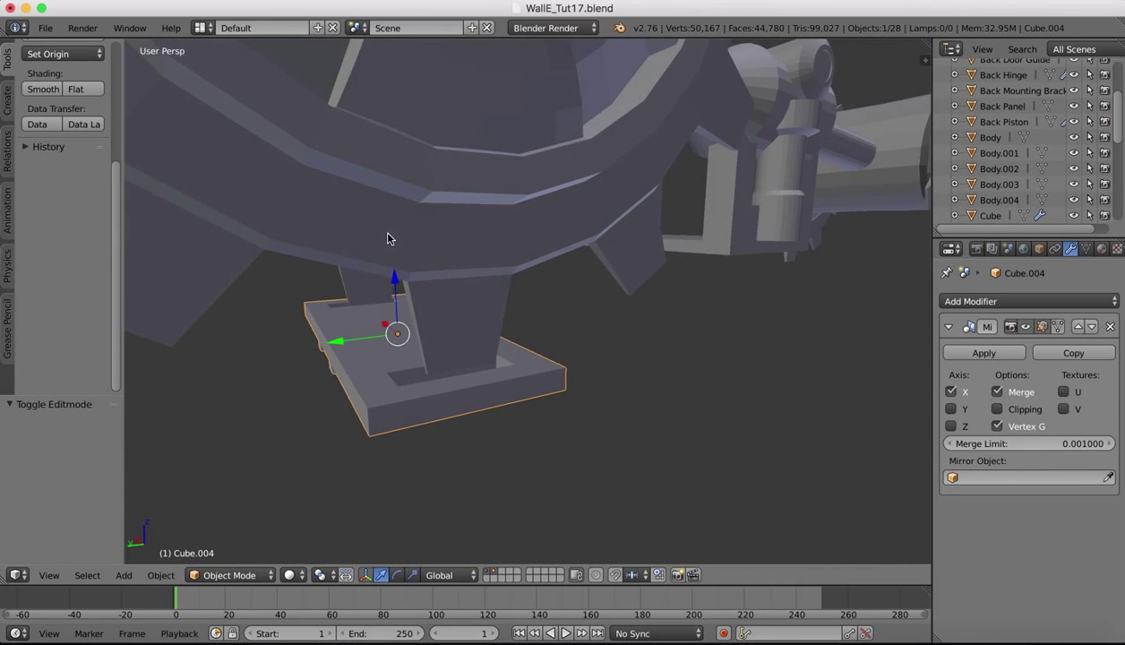
pyautogui.click(940, 629)
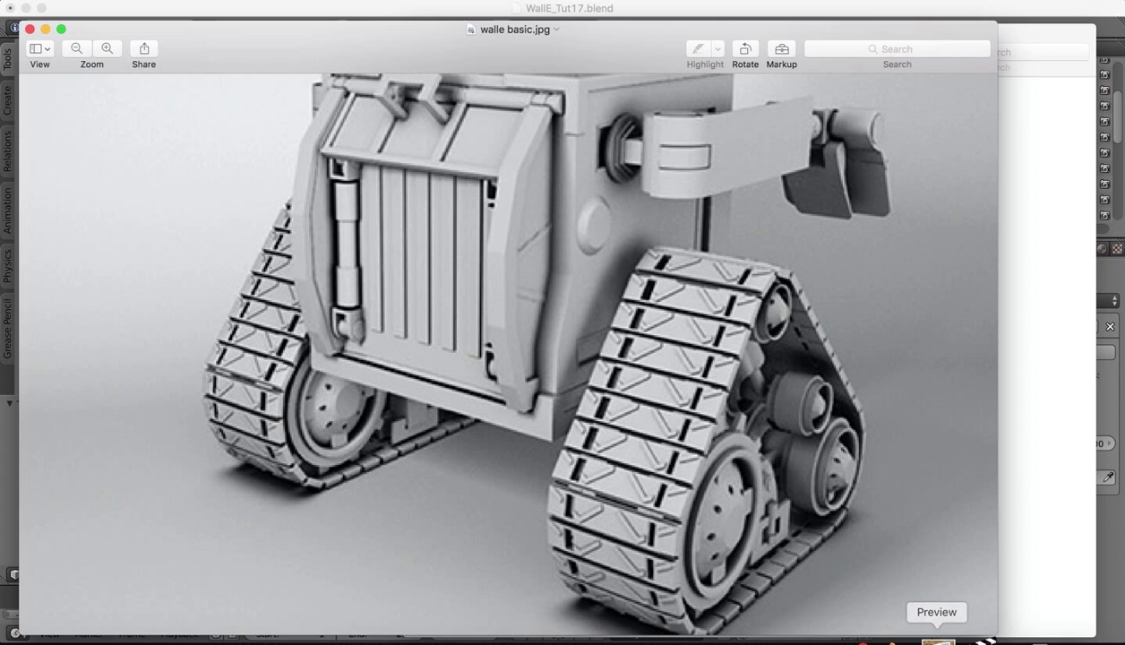
pyautogui.click(904, 640)
pyautogui.moveTo(369, 279); pyautogui.dragTo(373, 287, button='middle')
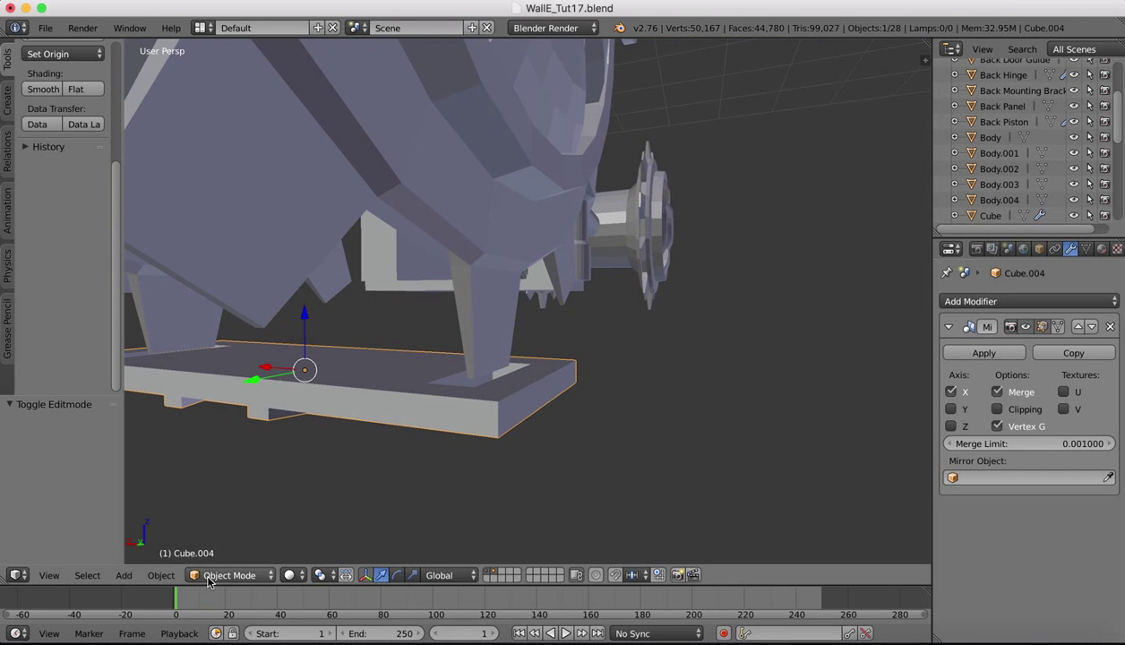
# Extrude the plate's long-side face beside the rectangular hole in place and scale the new face to 0.768.
pyautogui.click(229, 575)
pyautogui.click(224, 539)
pyautogui.scroll(-3, 471, 330)
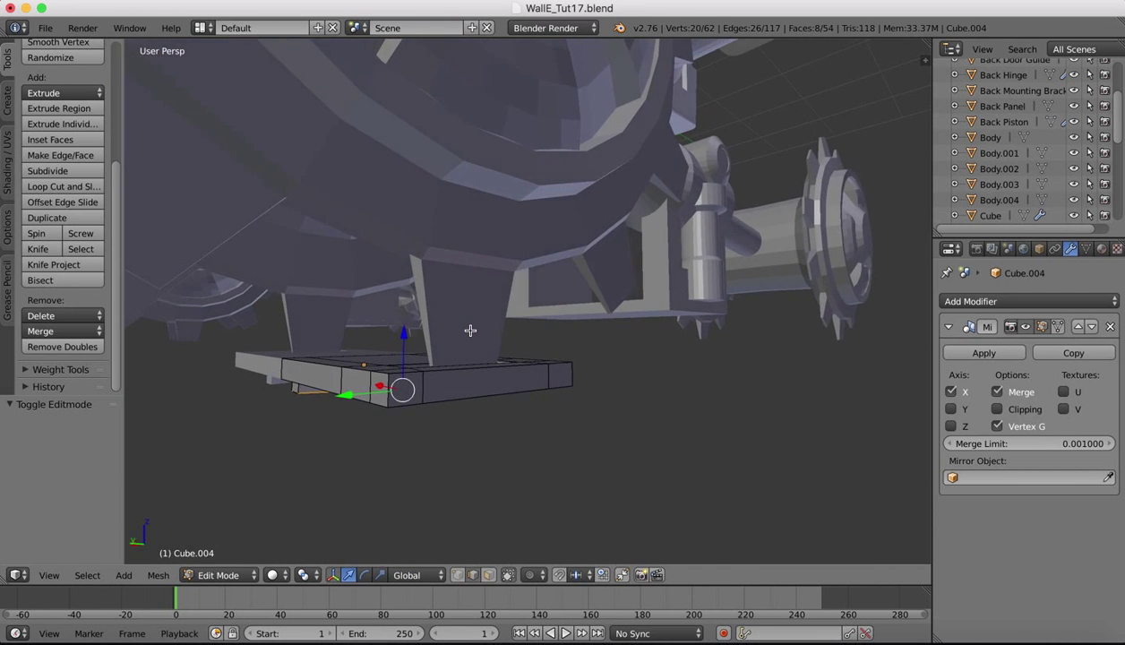
pyautogui.hscroll(-5, 470, 331)
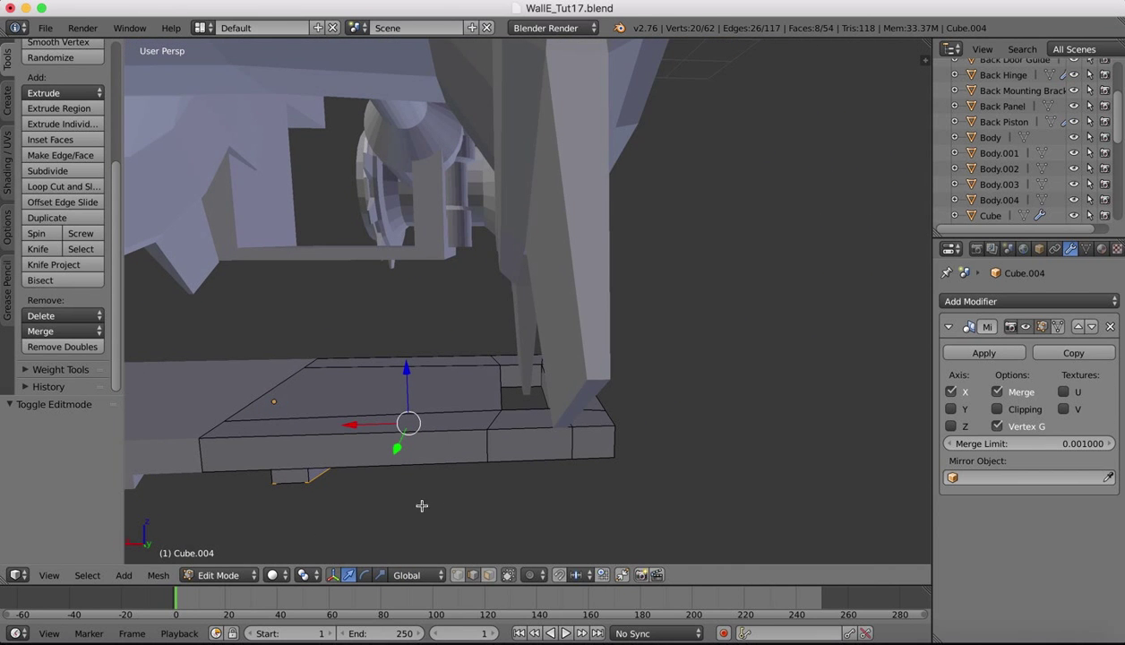
pyautogui.click(489, 575)
pyautogui.click(524, 438)
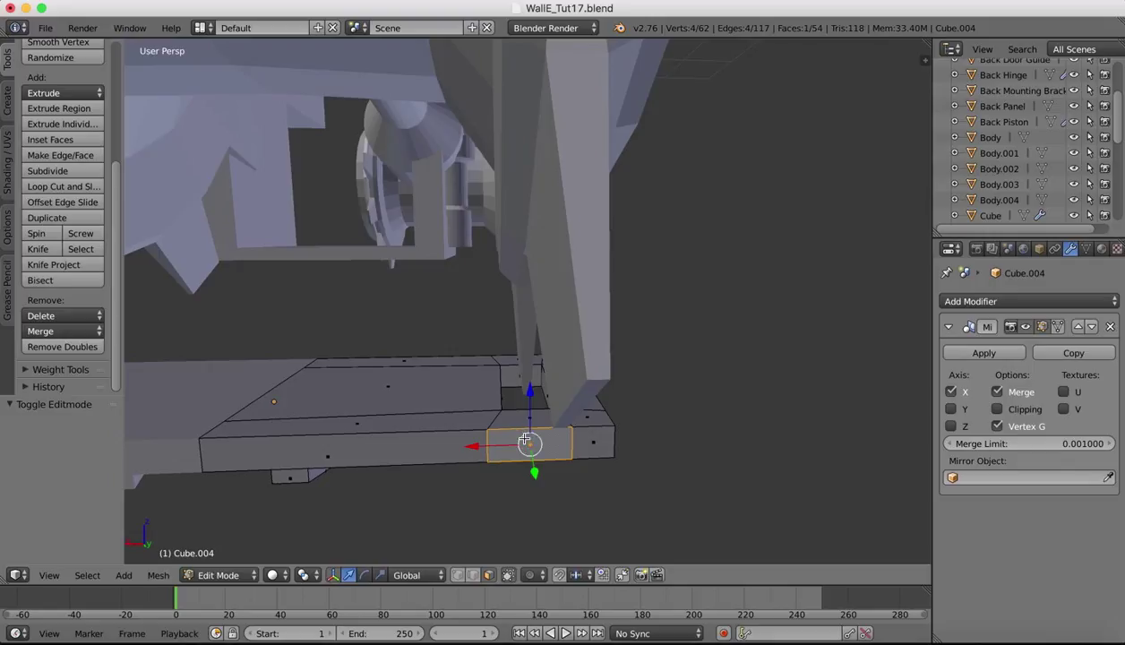
pyautogui.press('e')
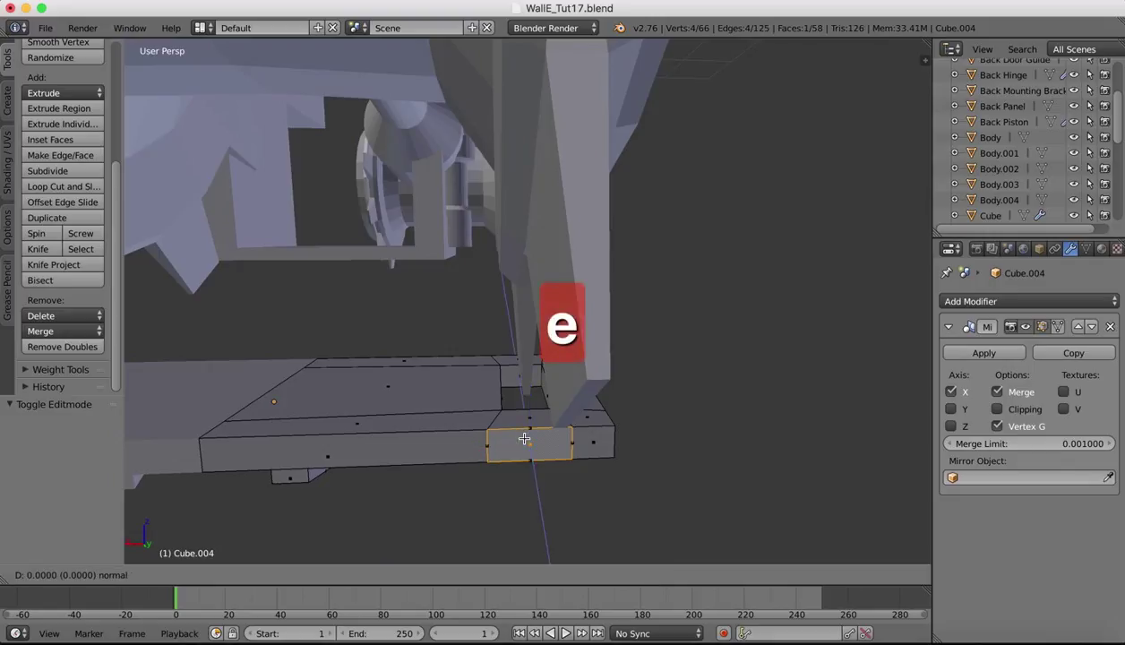
pyautogui.rightClick(524, 439)
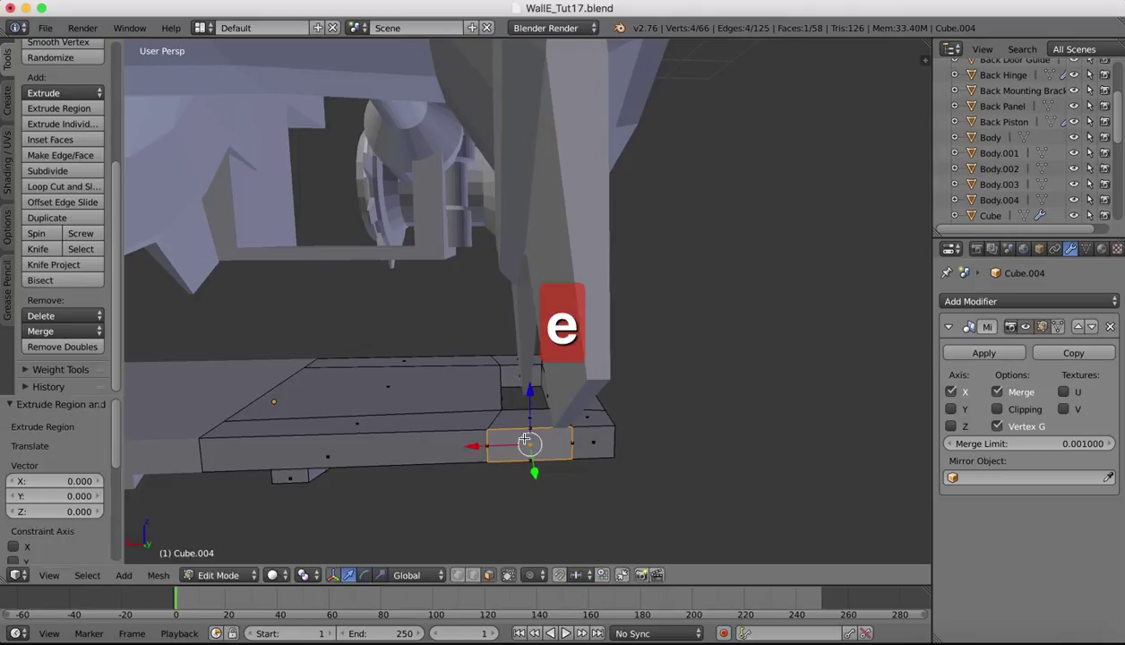
pyautogui.press('s')
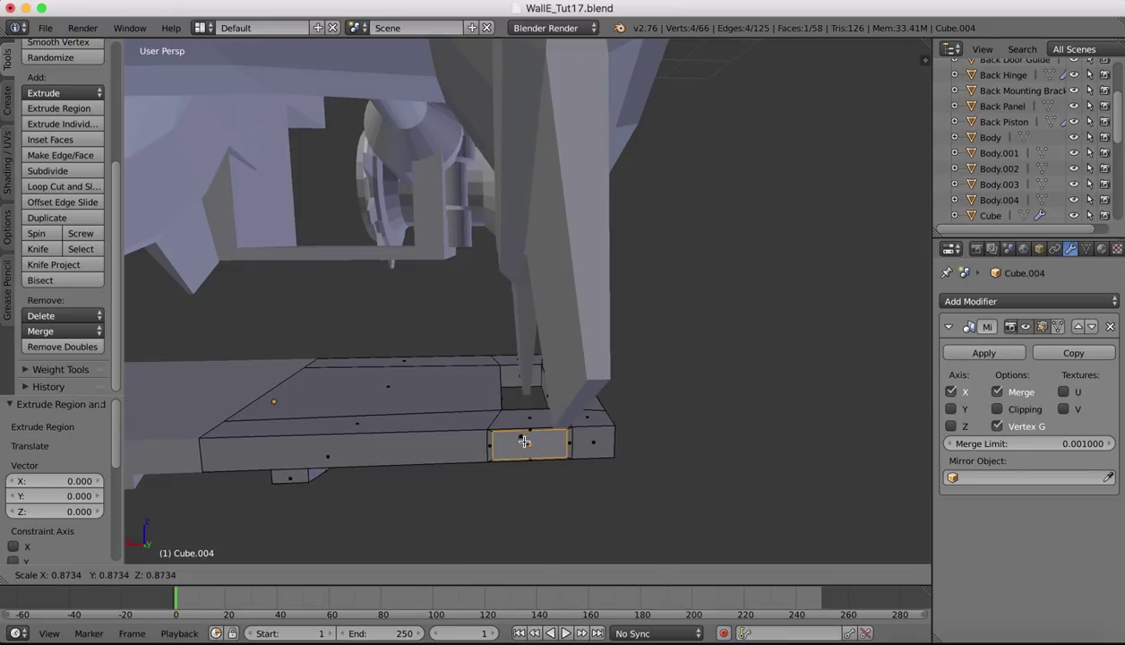
pyautogui.click(523, 445)
# Extrude the scaled side face 0.037 outward along Y into a connector tab and move its end another 0.008 along Y.
pyautogui.press('e')
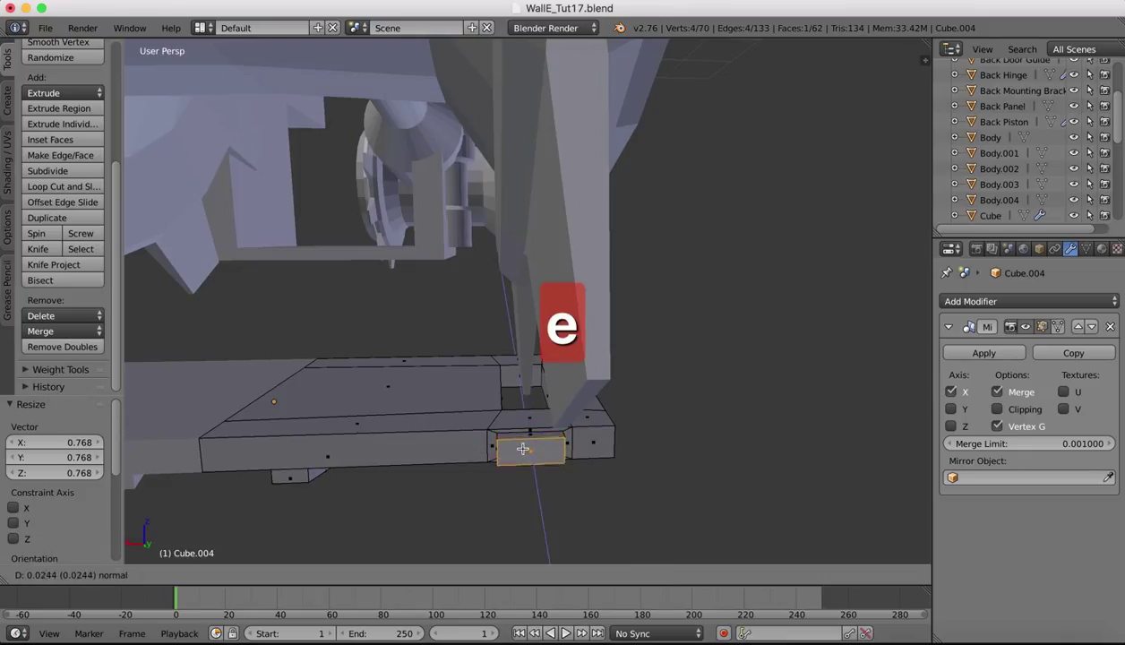
pyautogui.click(520, 450)
pyautogui.moveTo(519, 450); pyautogui.dragTo(539, 332, button='middle')
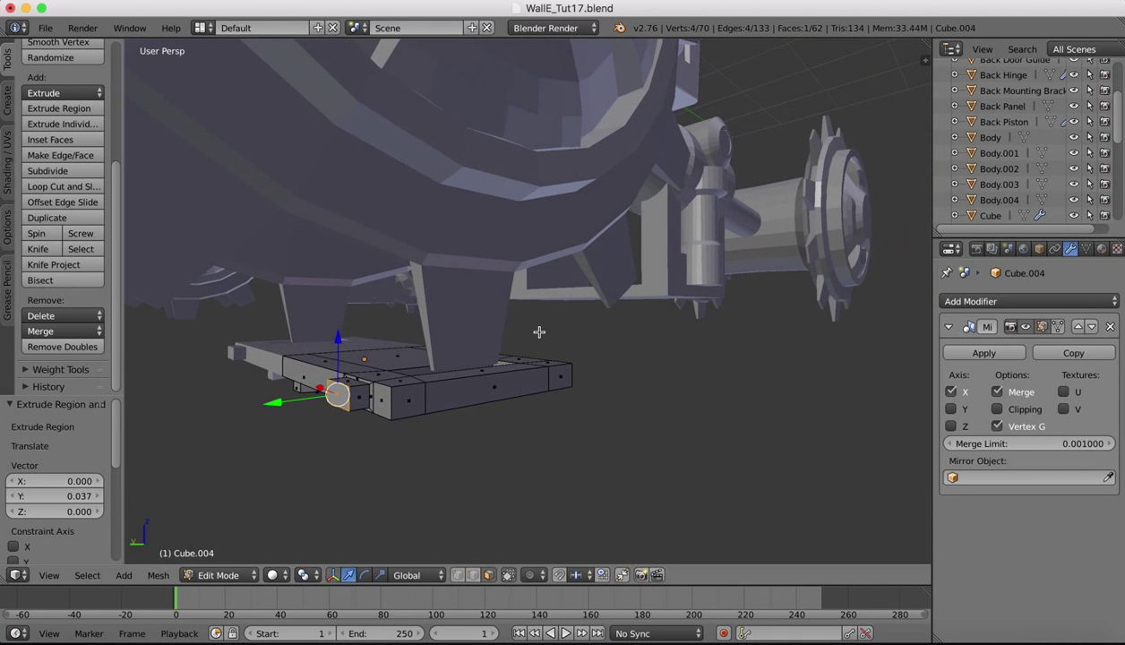
pyautogui.press('g')
pyautogui.press('y')
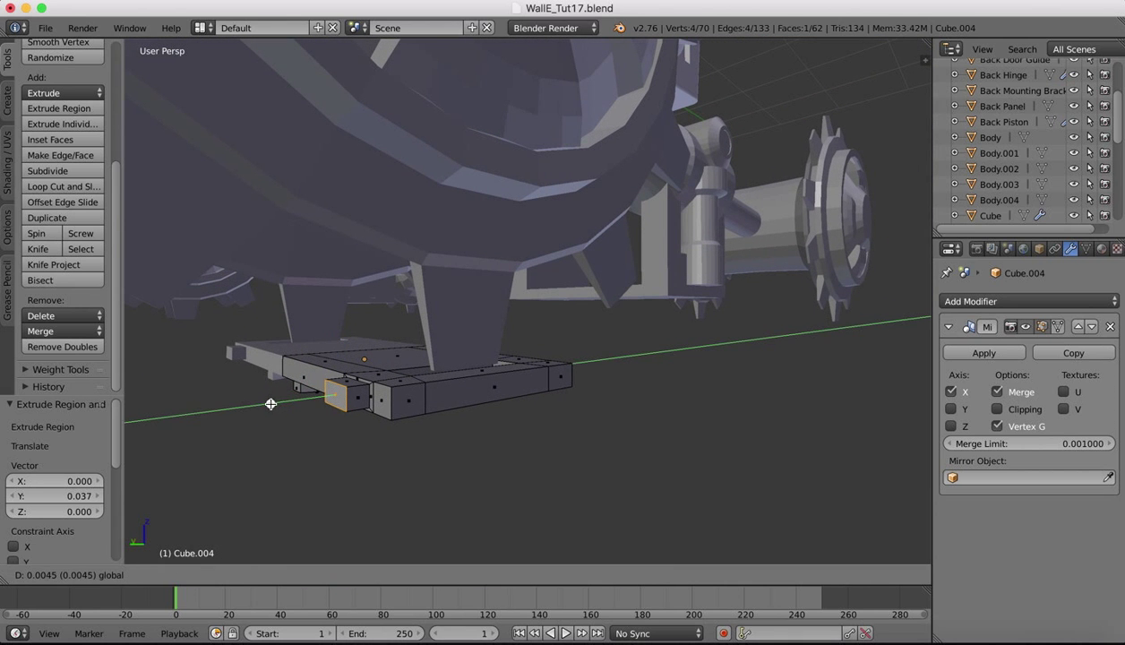
pyautogui.click(271, 402)
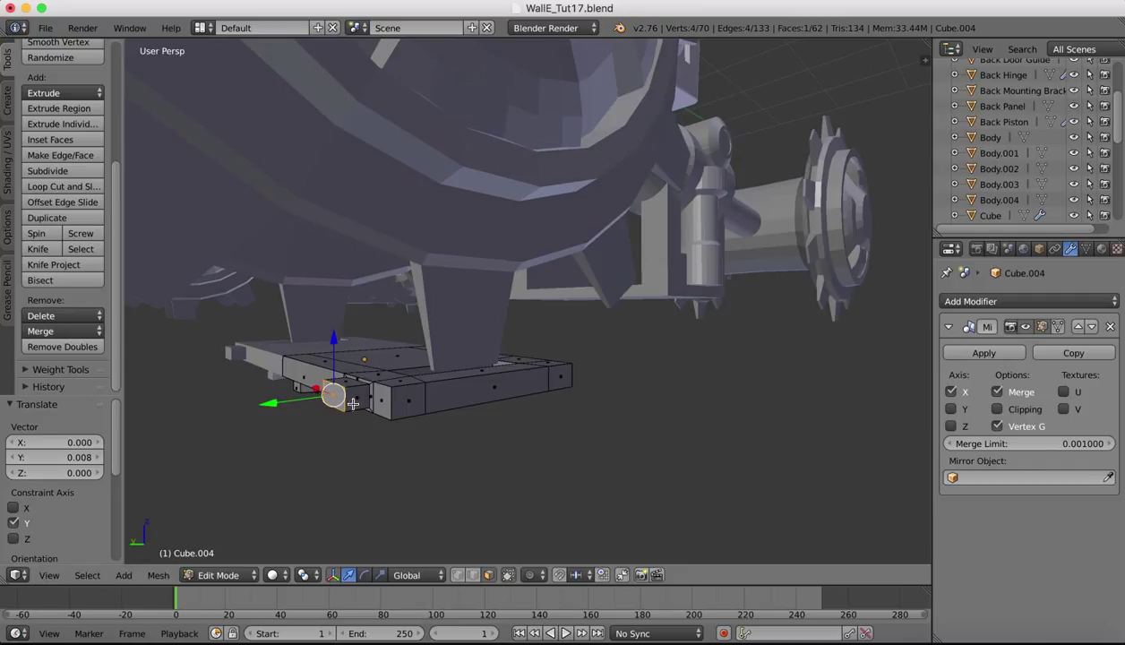
# Taper the connector tab by scaling its end face to 0.836, and check the plate in Object Mode.
pyautogui.press('s')
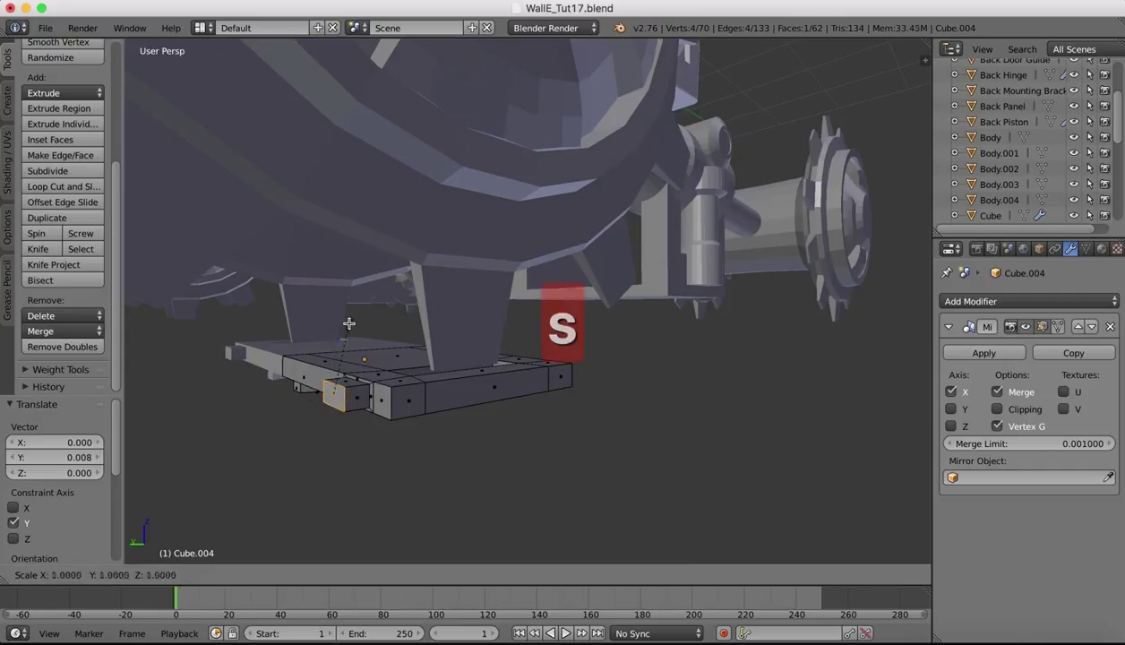
pyautogui.click(347, 336)
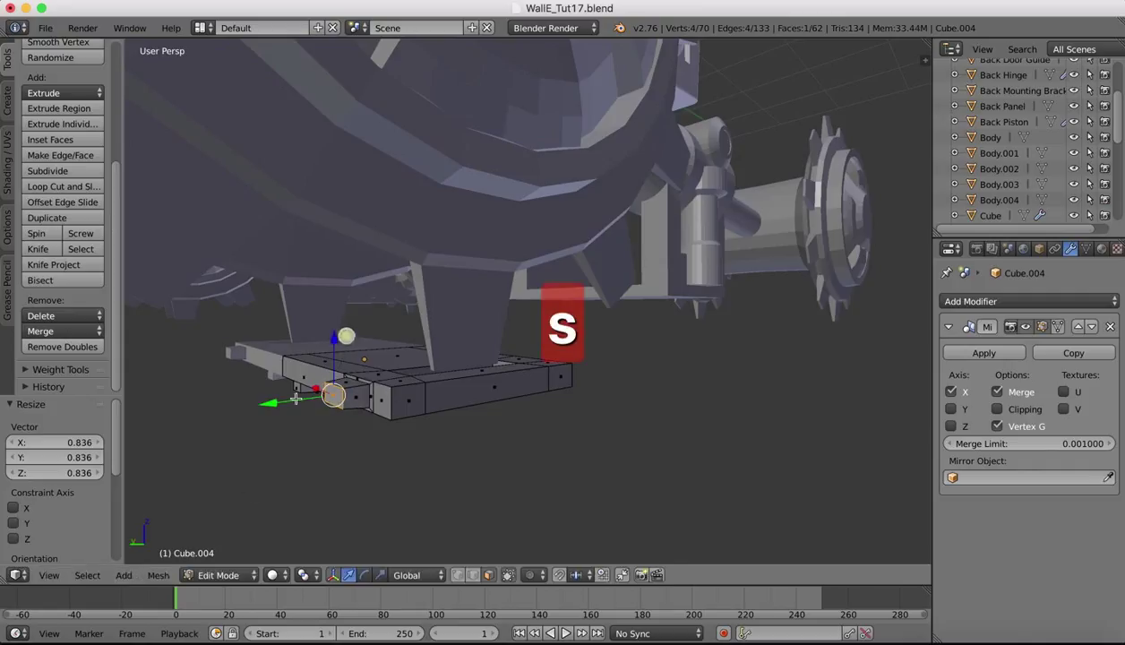
pyautogui.click(226, 575)
pyautogui.click(233, 557)
pyautogui.moveTo(477, 355); pyautogui.dragTo(477, 354, button='middle')
pyautogui.hscroll(5, 476, 354)
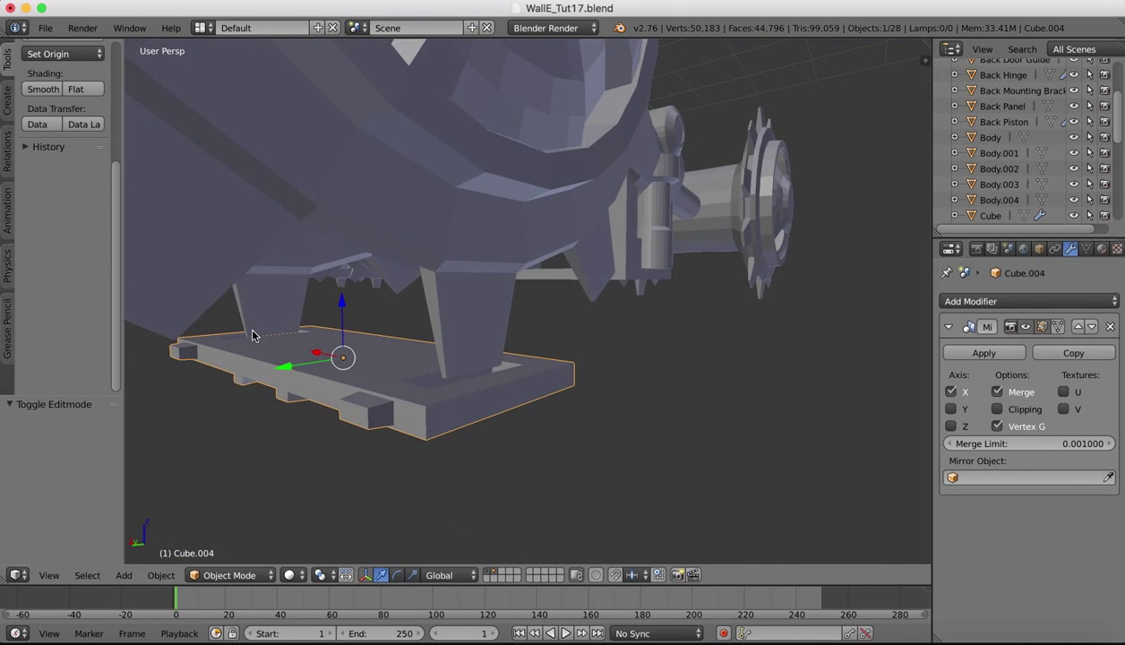
# Raise the tread plate 0.042 along Z onto the wheel's lowest tooth and check the fit from the side.
pyautogui.moveTo(339, 308)
pyautogui.mouseDown()
pyautogui.moveTo(331, 266)
pyautogui.moveTo(329, 292)
pyautogui.mouseUp()
pyautogui.hscroll(15, 598, 292)
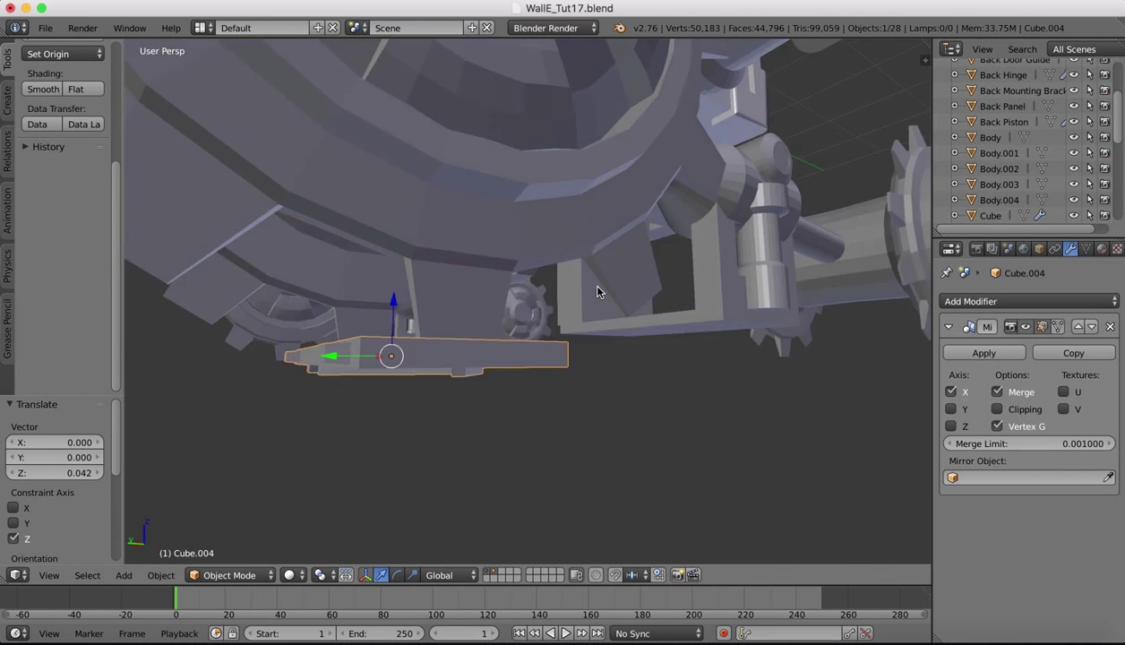
pyautogui.scroll(10, 597, 287)
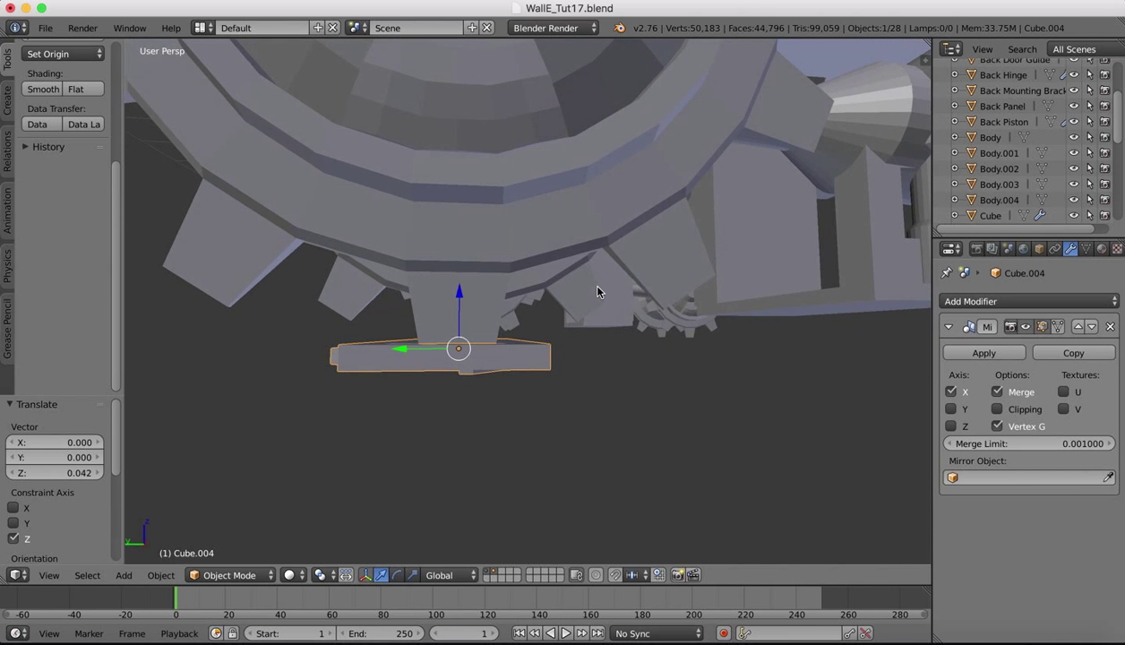
pyautogui.hscroll(2, 502, 418)
pyautogui.scroll(-7, 501, 418)
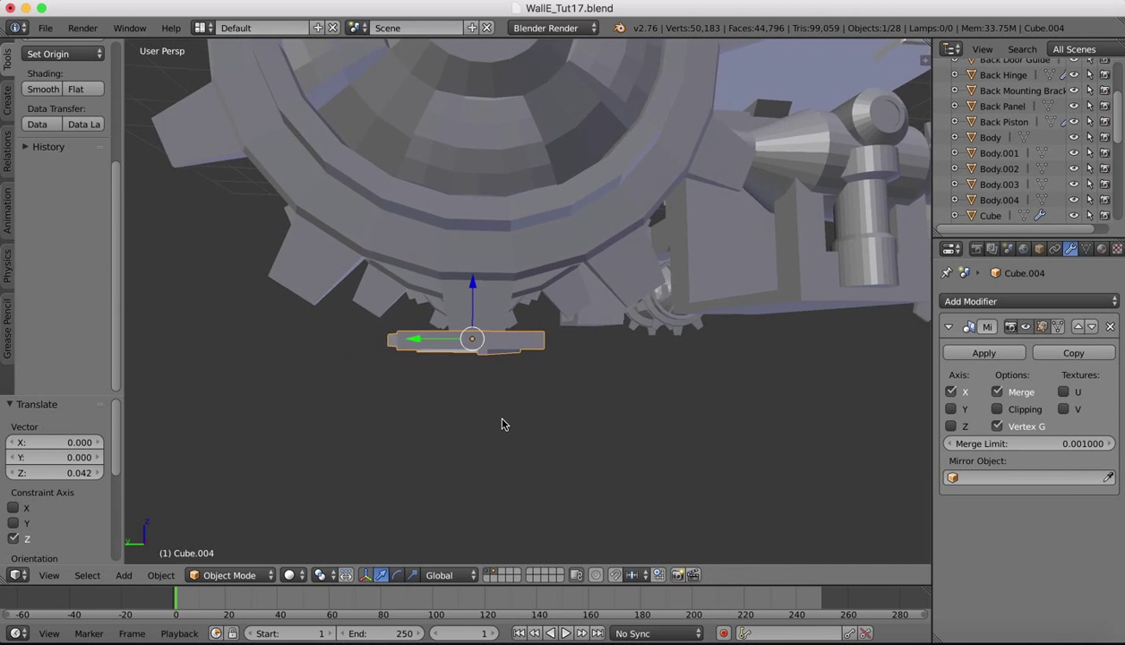
# Check the plate against both toothed wheels and set the viewport to the left orthographic view.
pyautogui.scroll(-8, 499, 105)
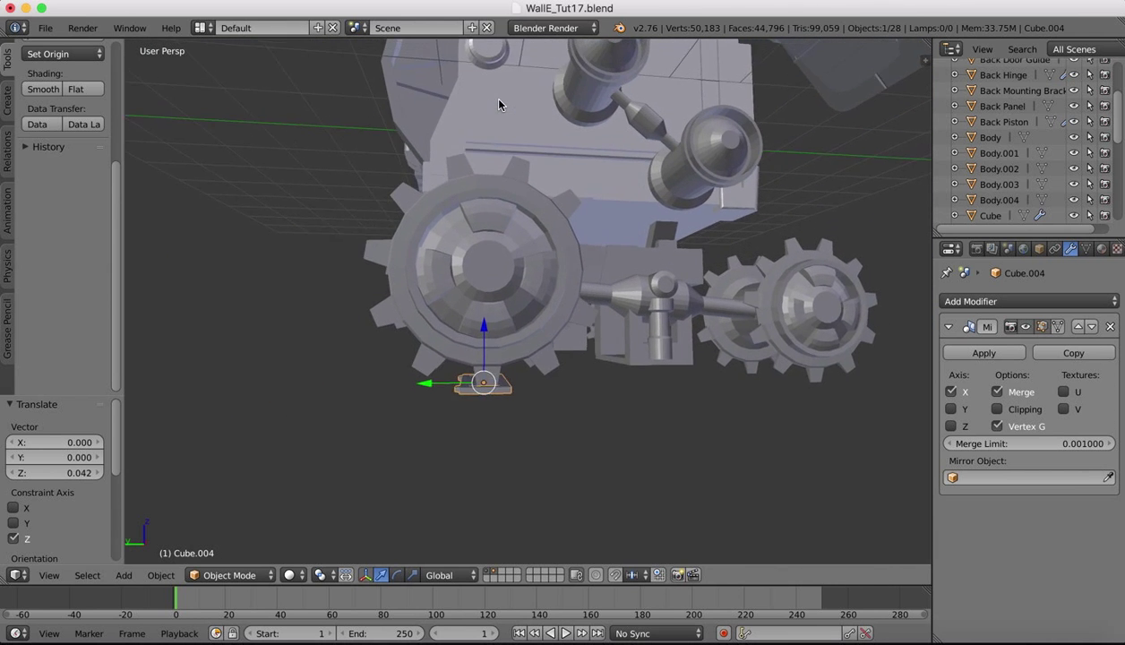
pyautogui.scroll(1, 524, 177)
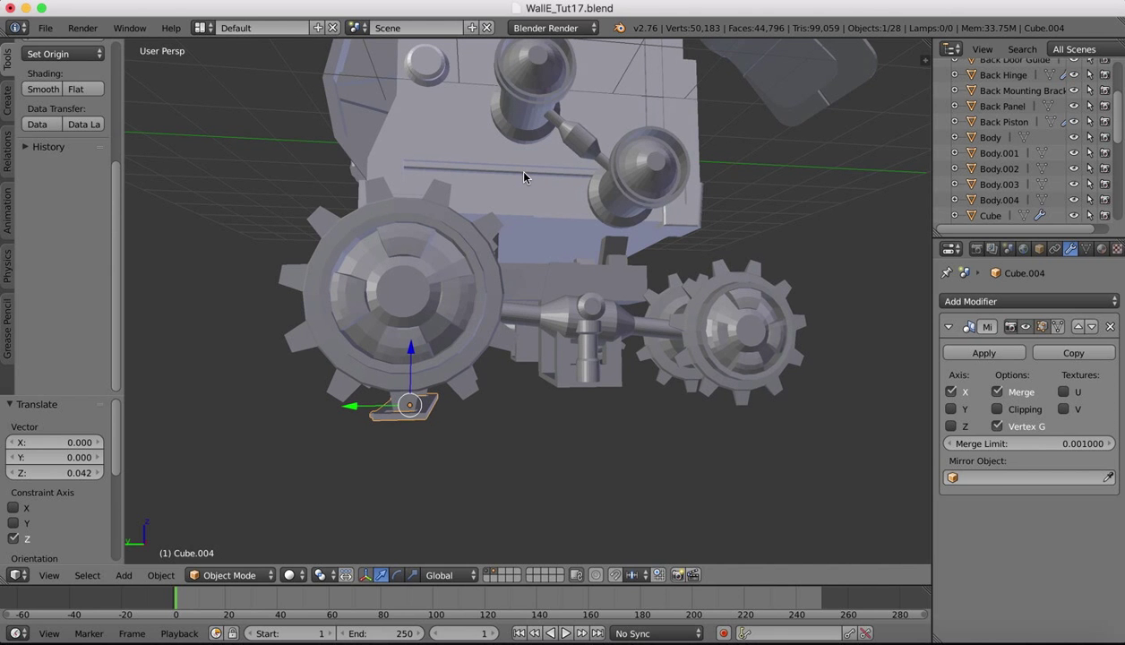
pyautogui.hscroll(-5, 524, 172)
pyautogui.hscroll(6, 524, 172)
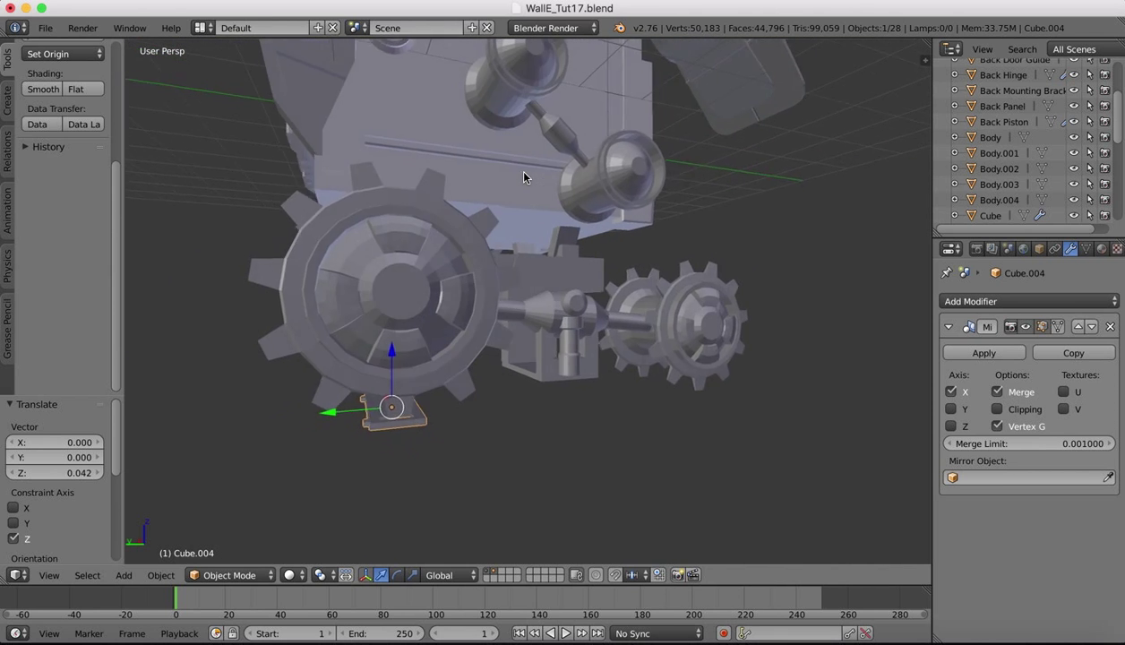
pyautogui.hscroll(-5, 524, 172)
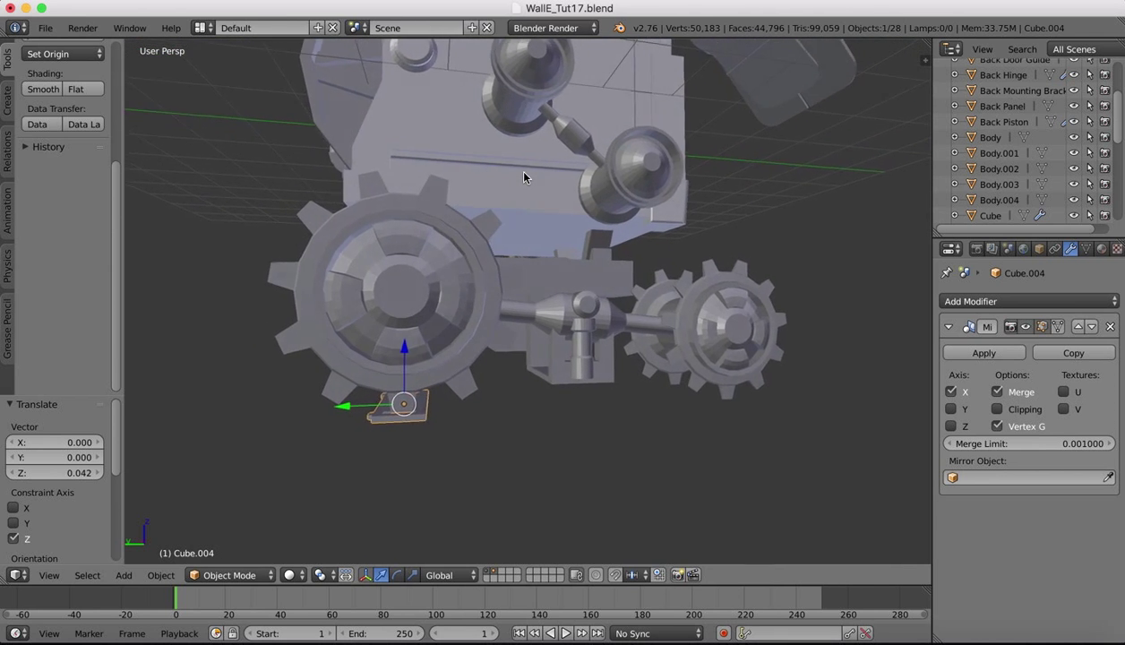
pyautogui.hscroll(3, 524, 172)
pyautogui.click(48, 575)
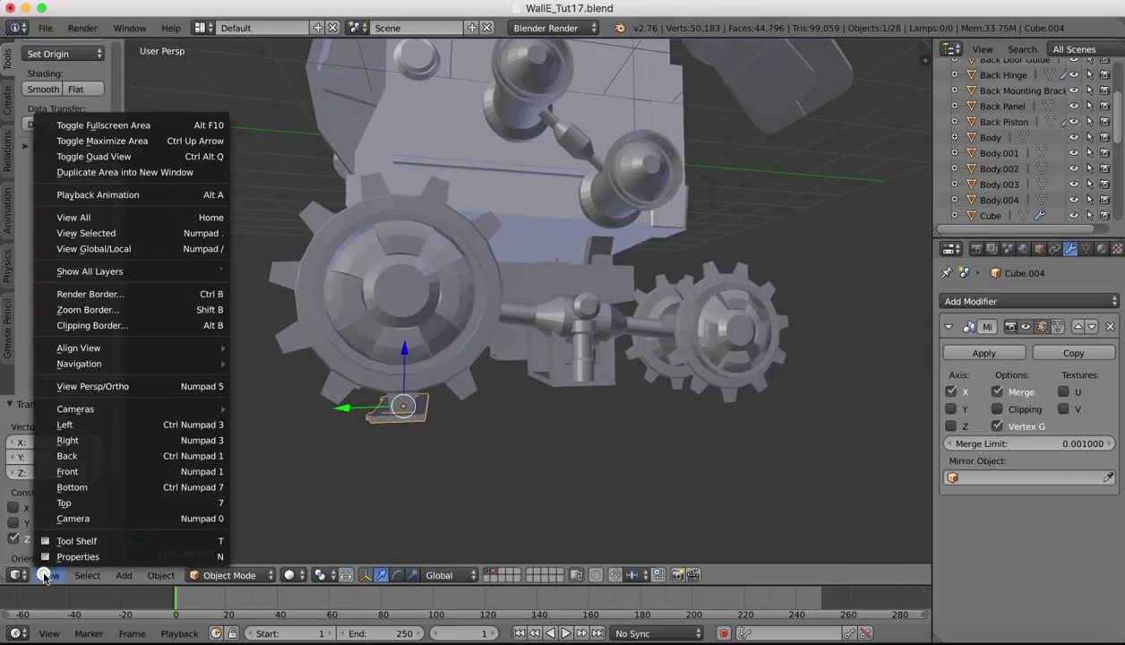
pyautogui.click(71, 427)
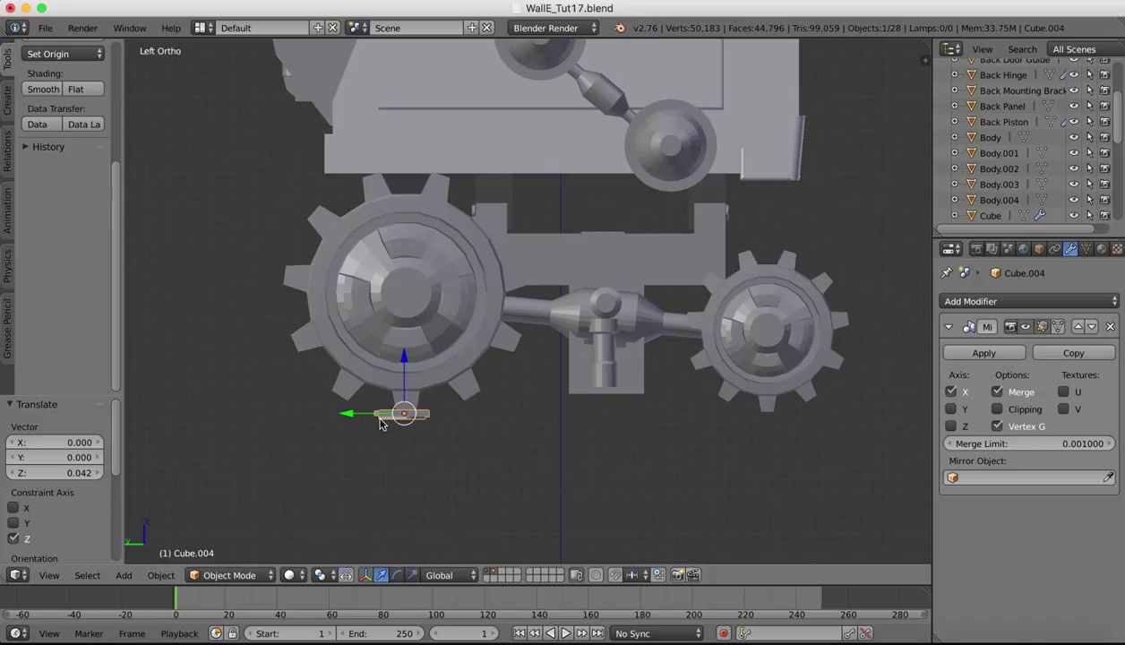
# Duplicate the tread plate and place the copy -0.502 along Y, end to end with the original.
pyautogui.press('super+c')
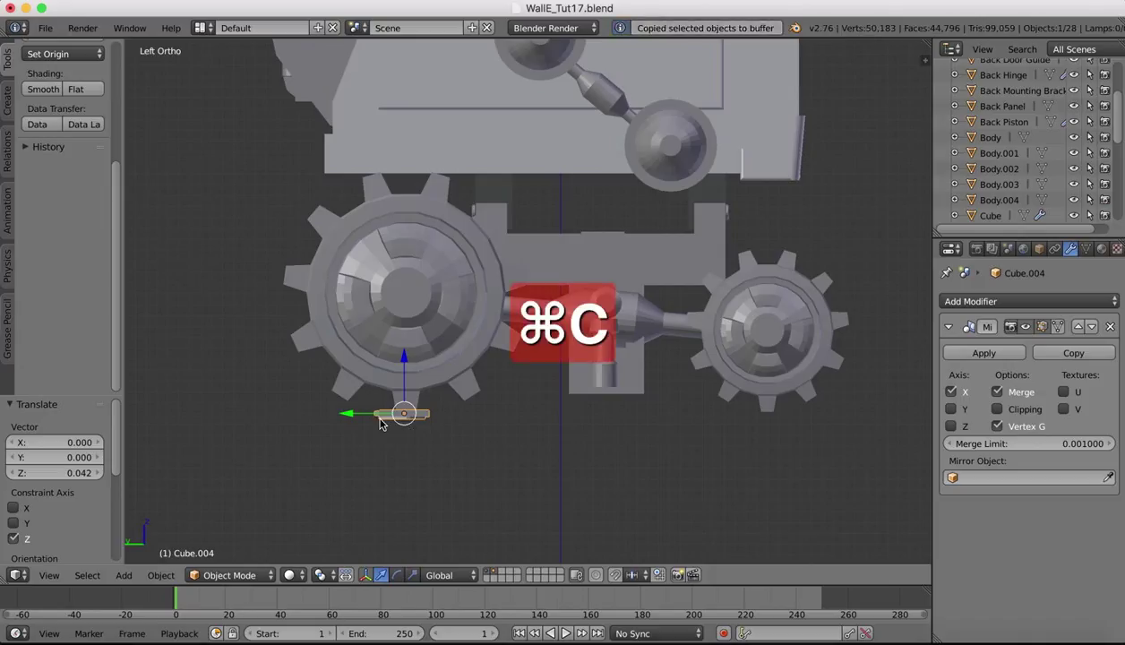
pyautogui.press('super+v')
pyautogui.press('g')
pyautogui.press('y')
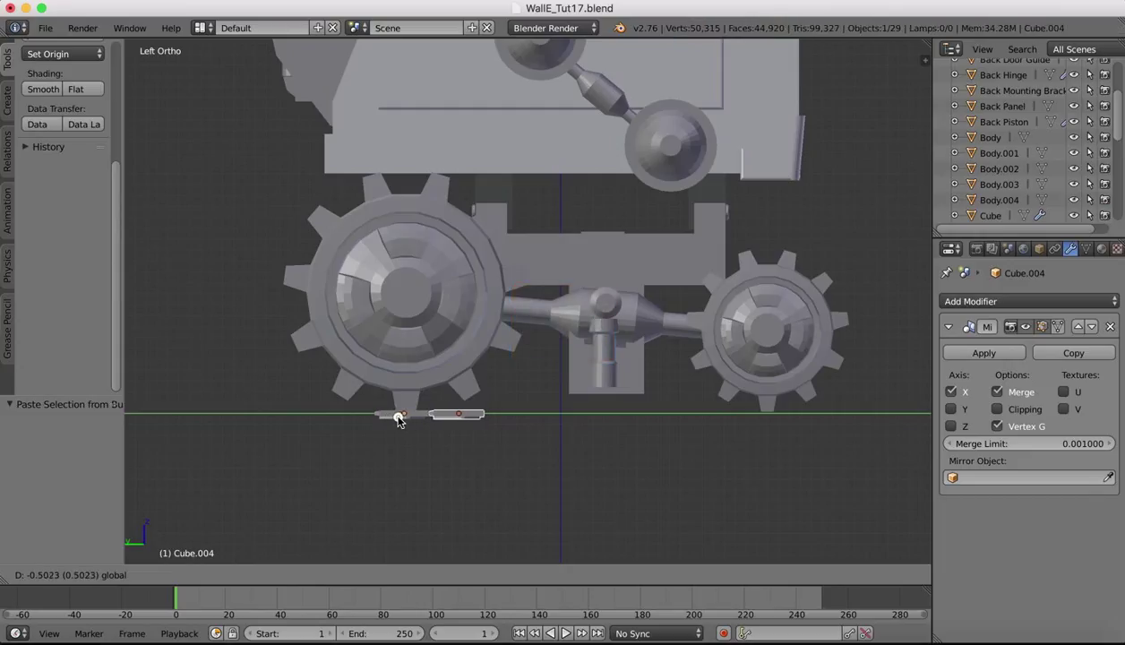
pyautogui.click(399, 421)
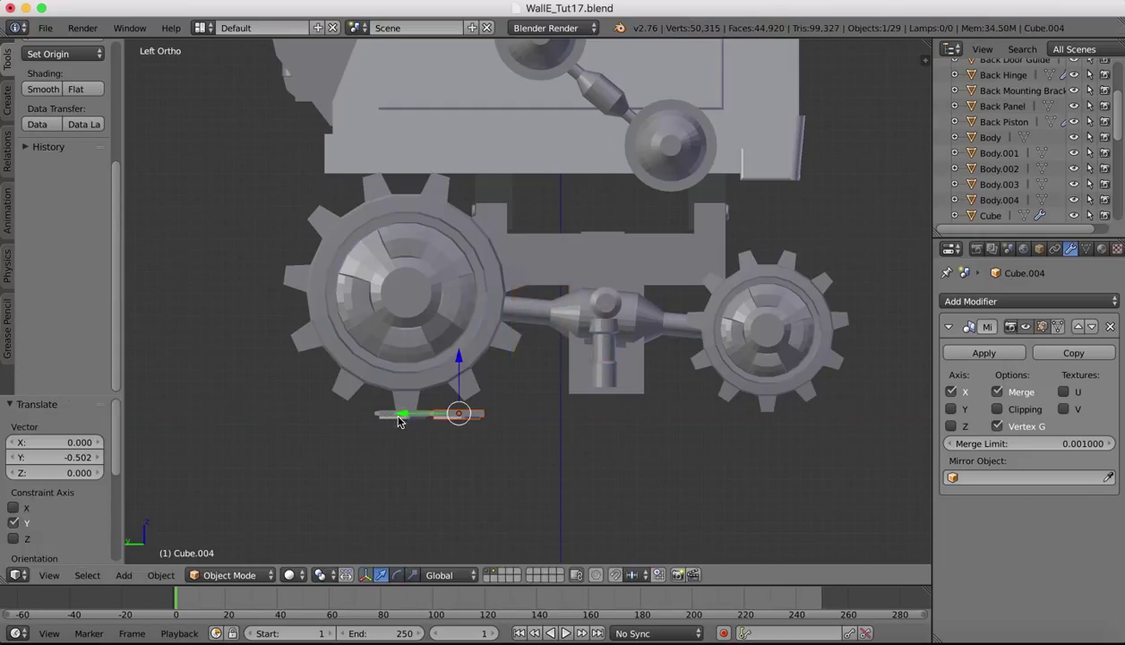
# Duplicate the second tread plate and move the copy -0.495 along Y as the third plate.
pyautogui.press('super+c')
pyautogui.press('super+v')
pyautogui.press('g')
pyautogui.press('y')
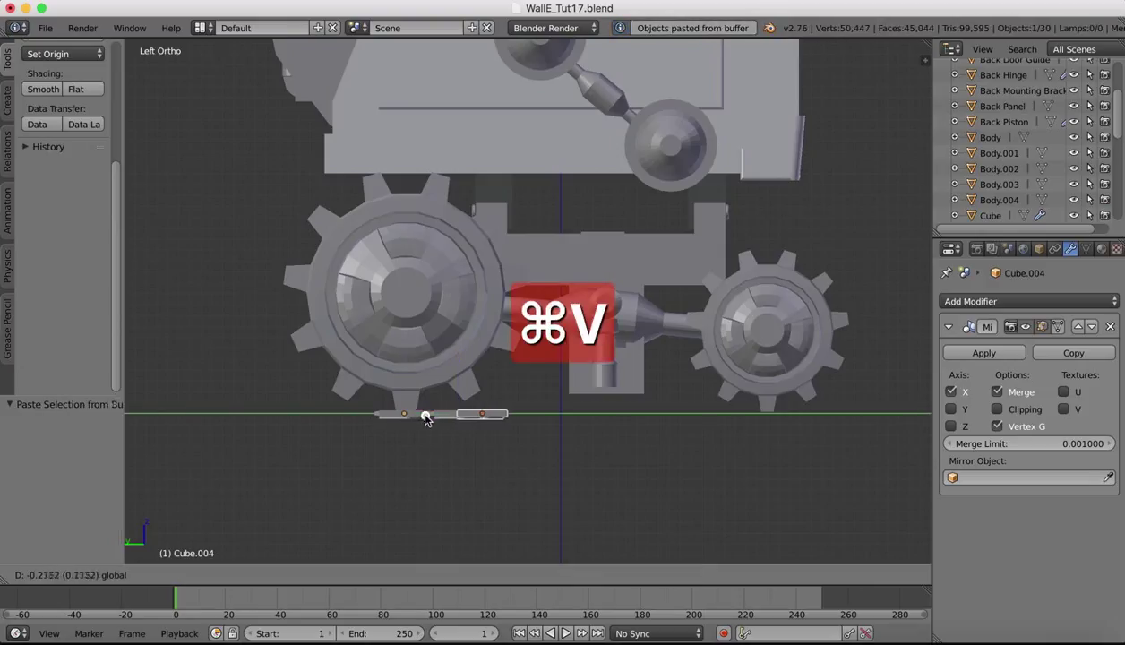
pyautogui.click(454, 420)
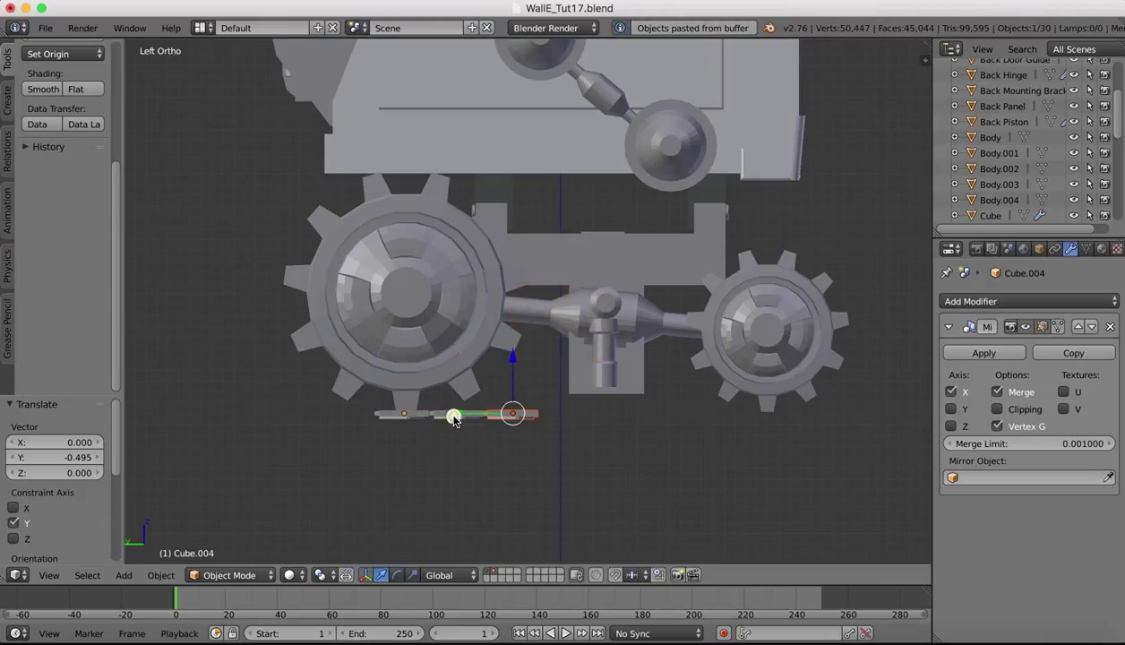
# Add a fourth tread plate by duplicating the third and moving the copy -0.502 along Y.
pyautogui.press('super+c')
pyautogui.press('super+v')
pyautogui.press('g')
pyautogui.press('y')
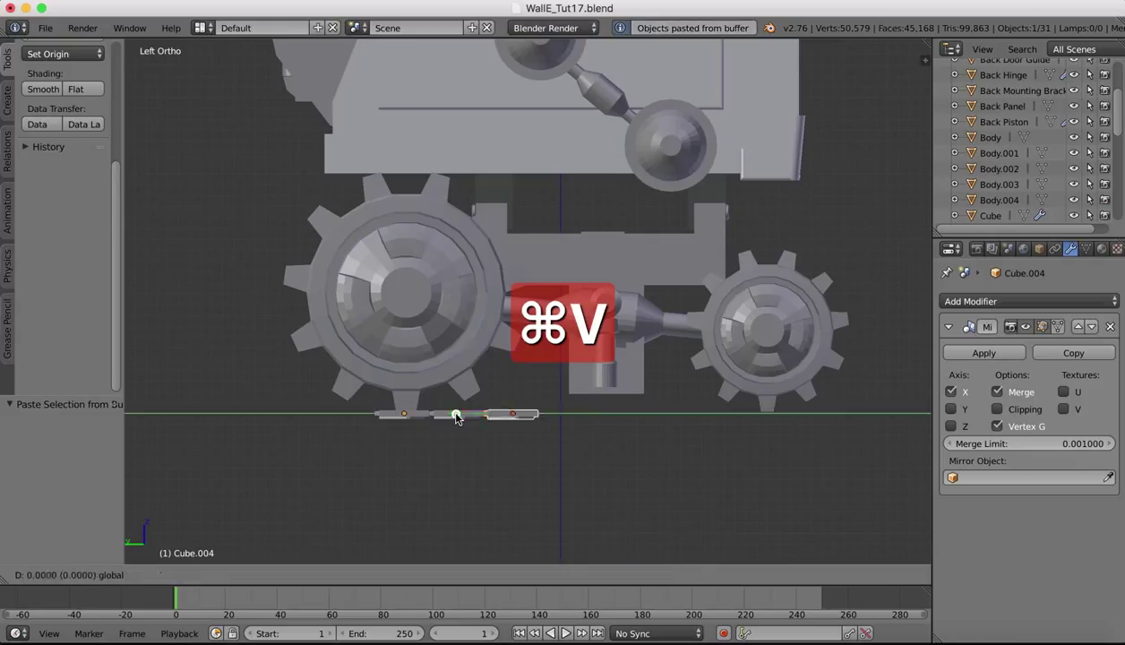
pyautogui.click(511, 418)
# Add a fifth tread plate by duplicating the fourth and moving the copy -0.495 along Y.
pyautogui.press('super+c')
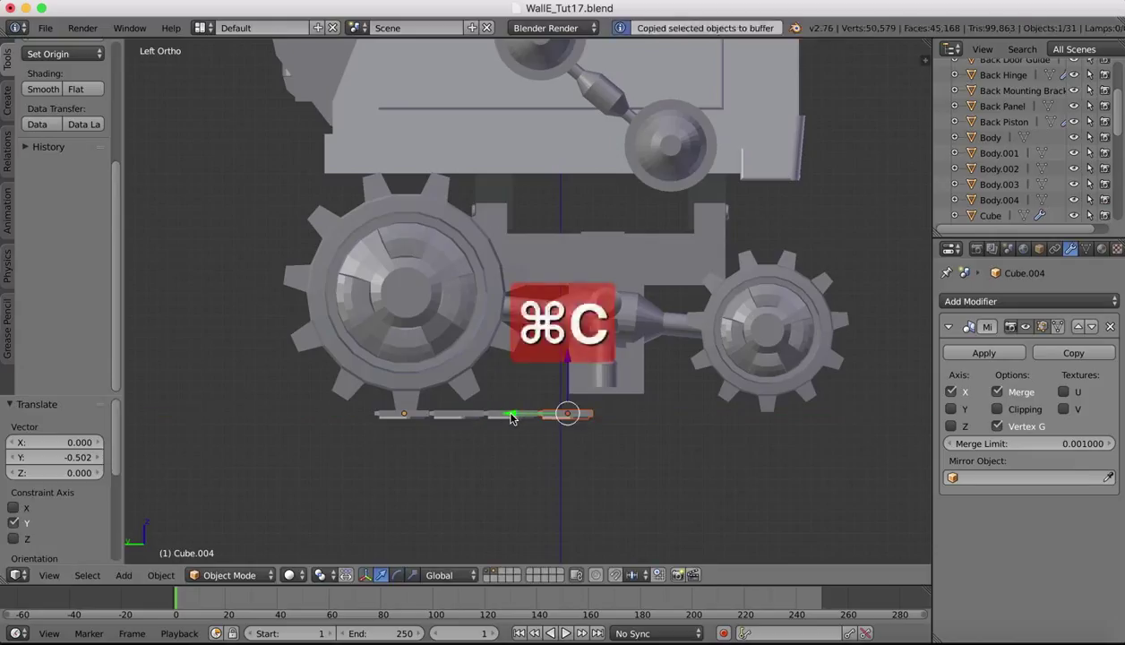
pyautogui.press('super+v')
pyautogui.press('g')
pyautogui.press('y')
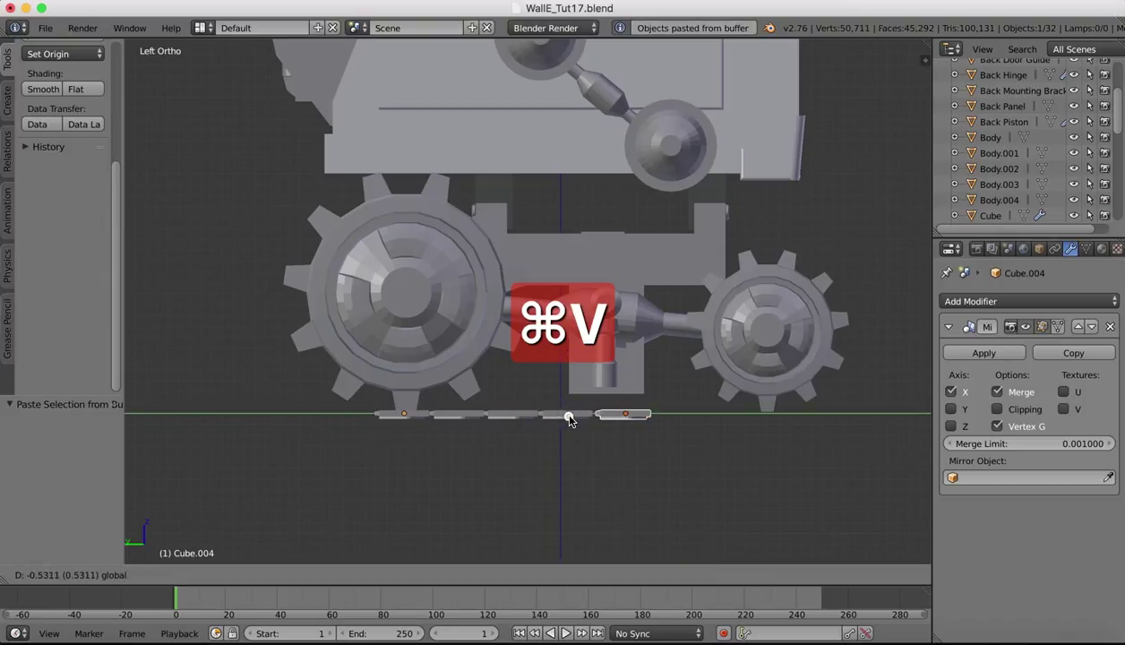
pyautogui.click(565, 419)
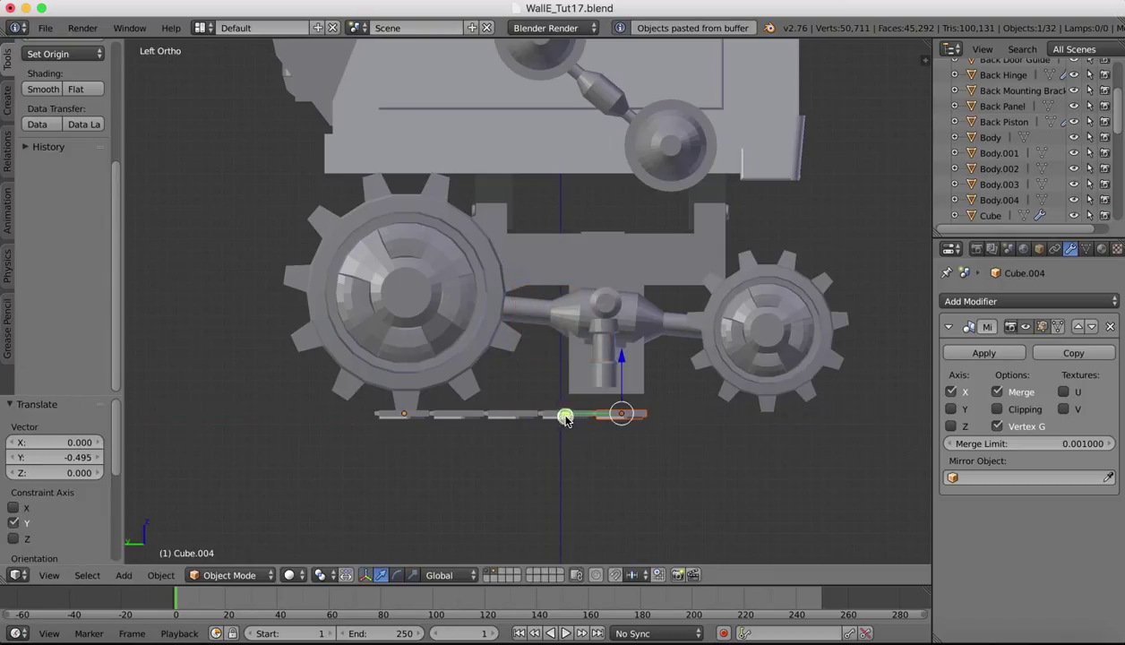
# Add a sixth tread plate by duplicating the fifth and moving the copy about -0.5 along Y.
pyautogui.press('super+c')
pyautogui.press('super+v')
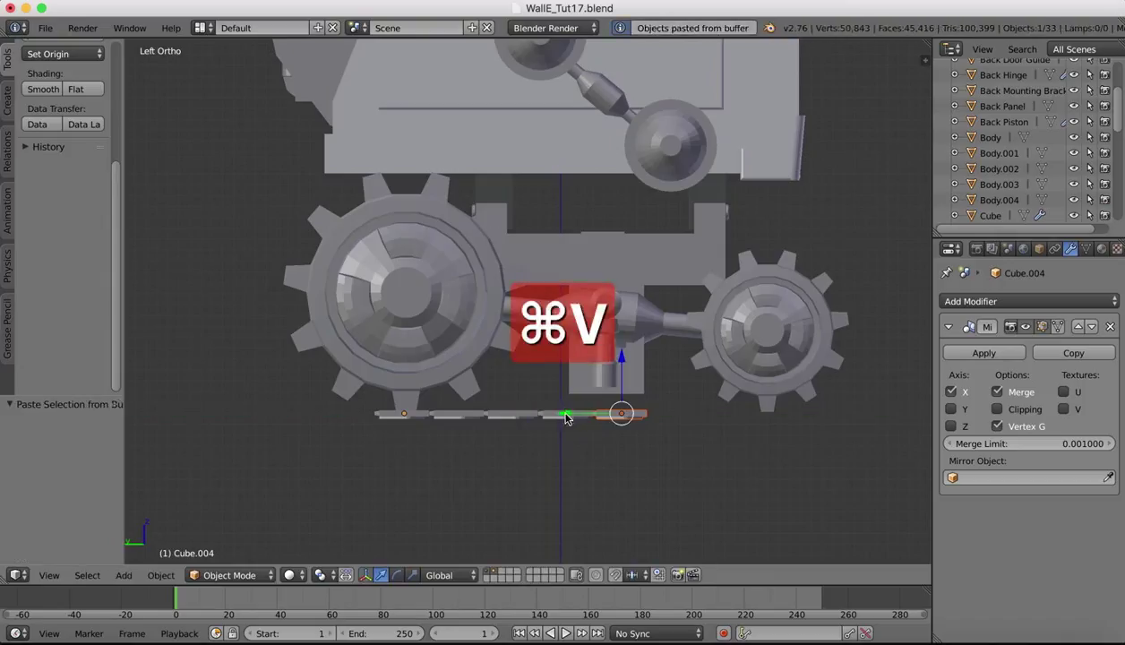
pyautogui.press('g')
pyautogui.press('y')
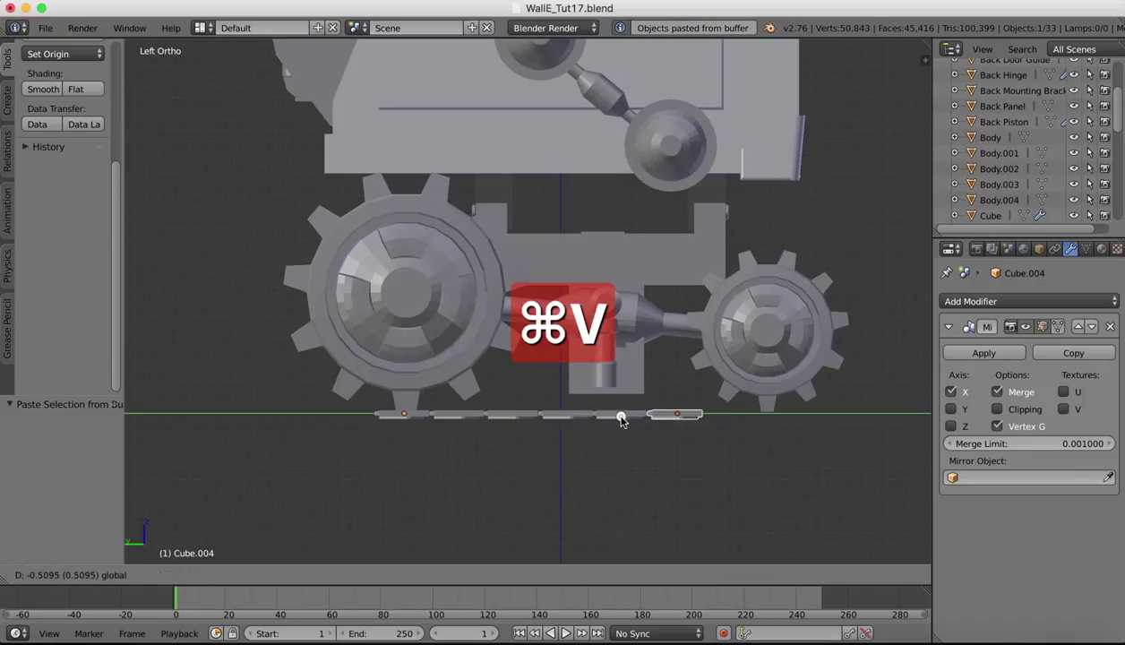
pyautogui.click(620, 419)
# Add a seventh tread plate by duplicating the sixth and moving the copy -0.495 along Y.
pyautogui.press('super+c')
pyautogui.press('super+v')
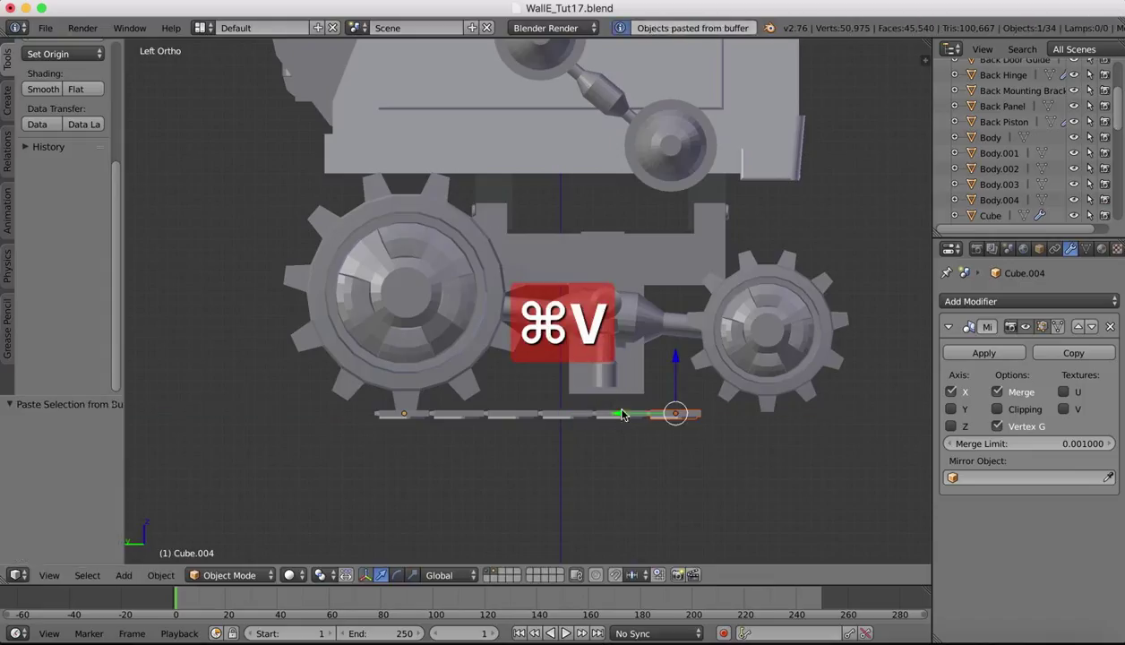
pyautogui.press('g')
pyautogui.press('y')
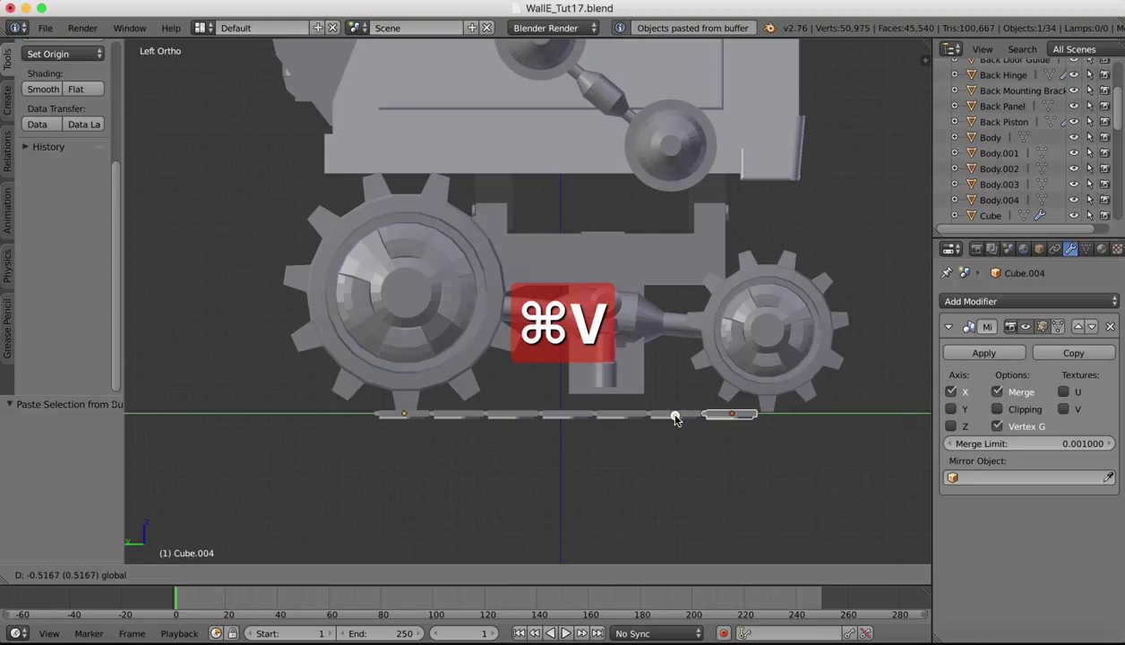
pyautogui.click(673, 419)
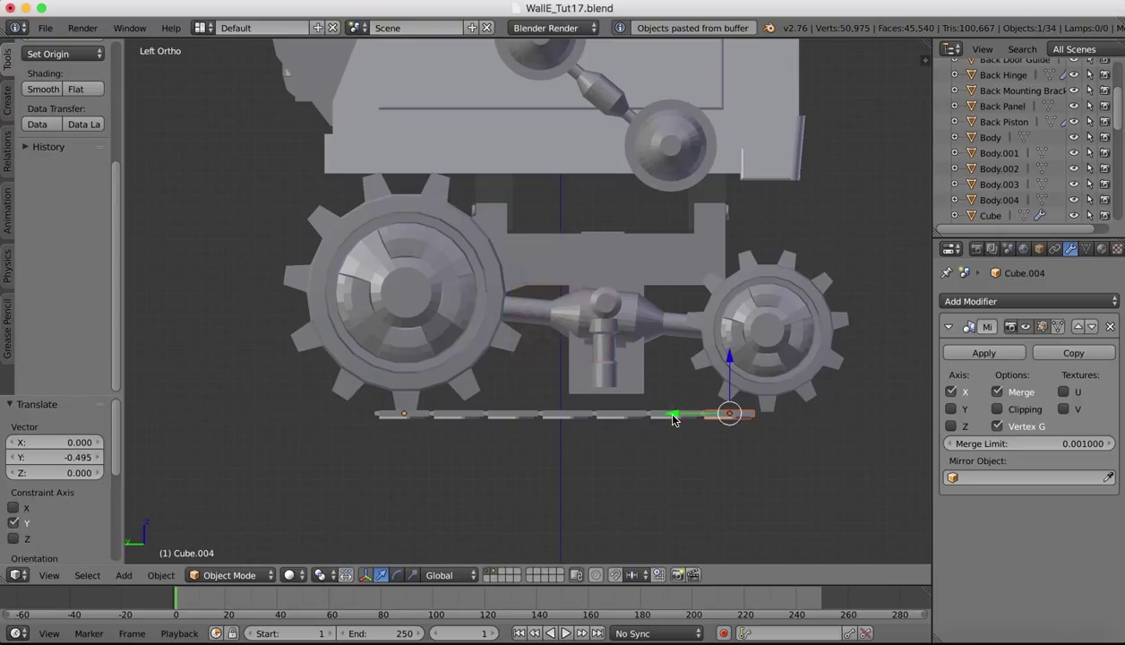
# Add an eighth tread plate under the smaller wheel by duplicating the seventh and moving the copy -0.488 along Y.
pyautogui.press('super+c')
pyautogui.press('super+v')
pyautogui.press('g')
pyautogui.press('y')
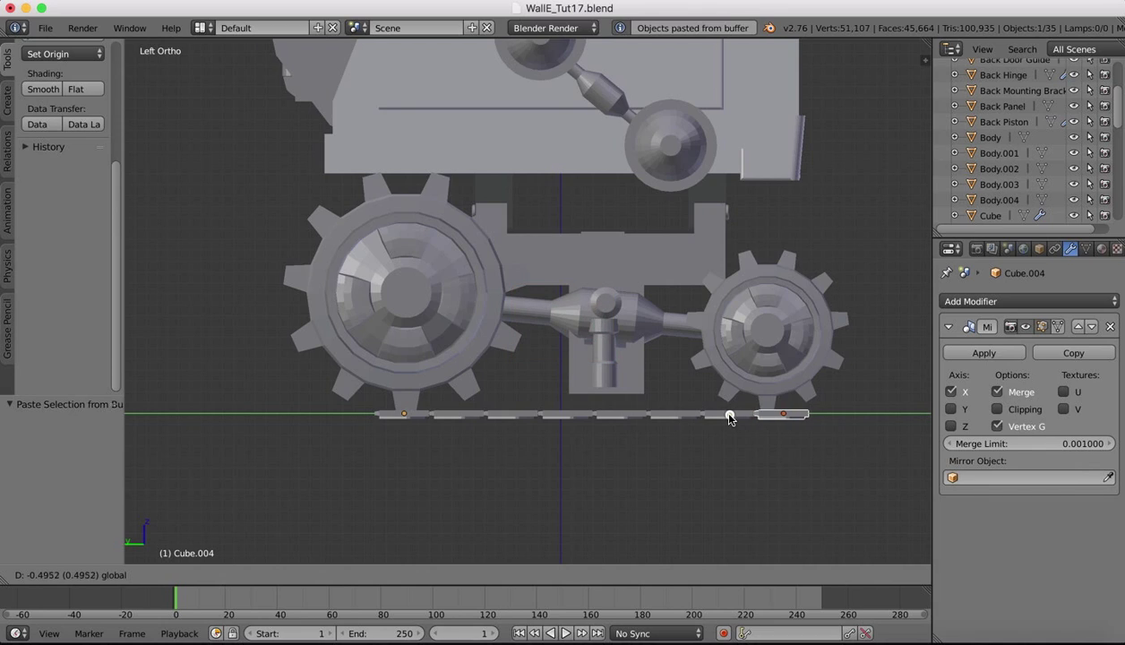
pyautogui.click(729, 415)
# Inspect the row of tread plates from below and from the side against both toothed wheels.
pyautogui.moveTo(792, 368); pyautogui.dragTo(792, 368, button='middle')
pyautogui.hscroll(3, 793, 373)
pyautogui.scroll(3, 793, 374)
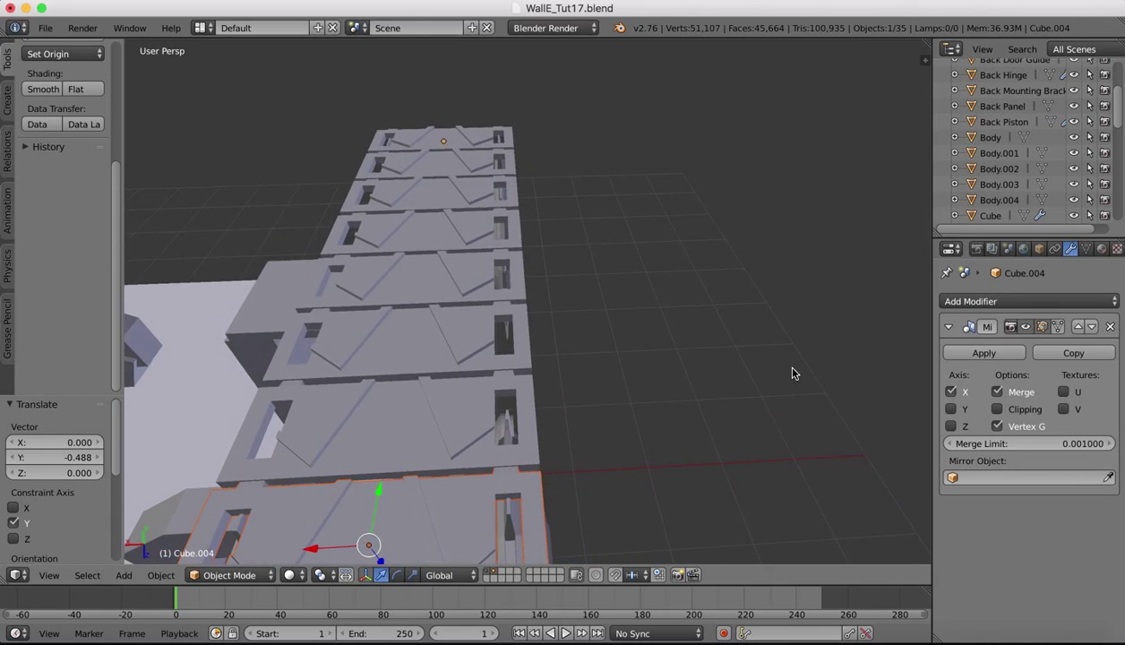
pyautogui.scroll(10, 792, 373)
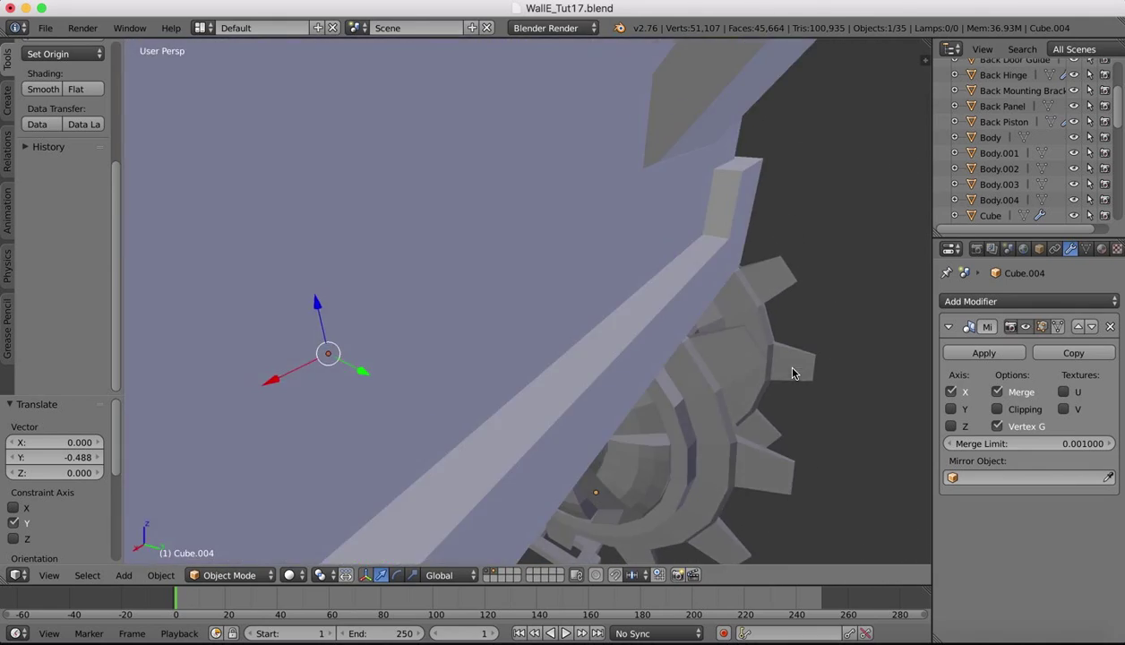
pyautogui.hscroll(8, 792, 373)
pyautogui.hscroll(-4, 792, 372)
pyautogui.hscroll(2, 792, 372)
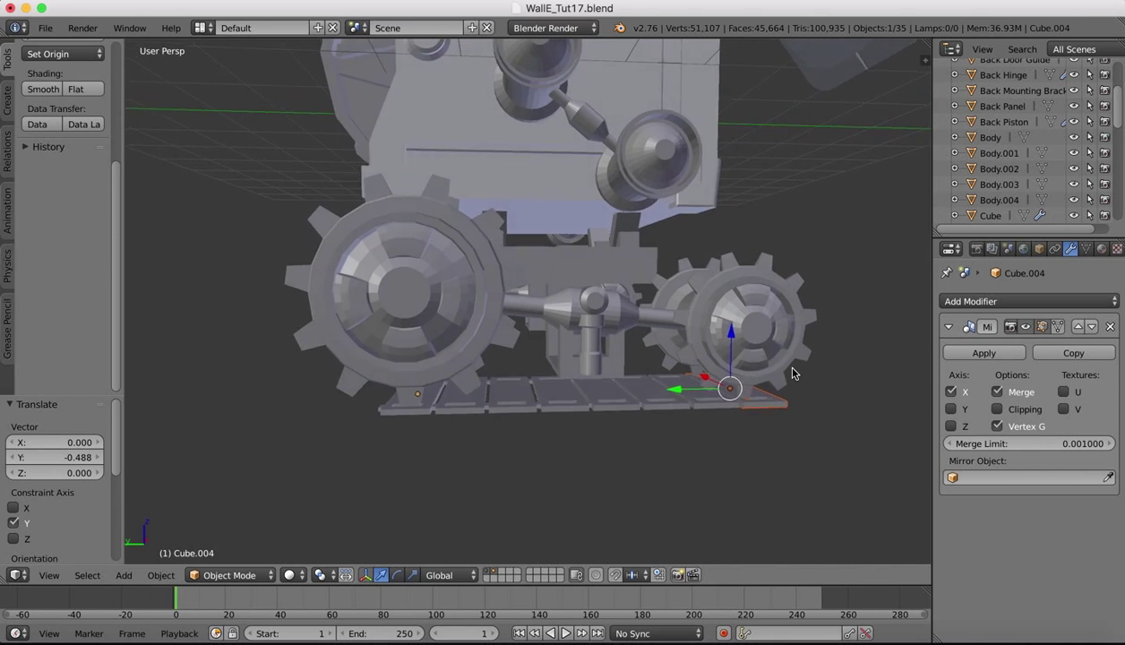
pyautogui.hscroll(2, 792, 368)
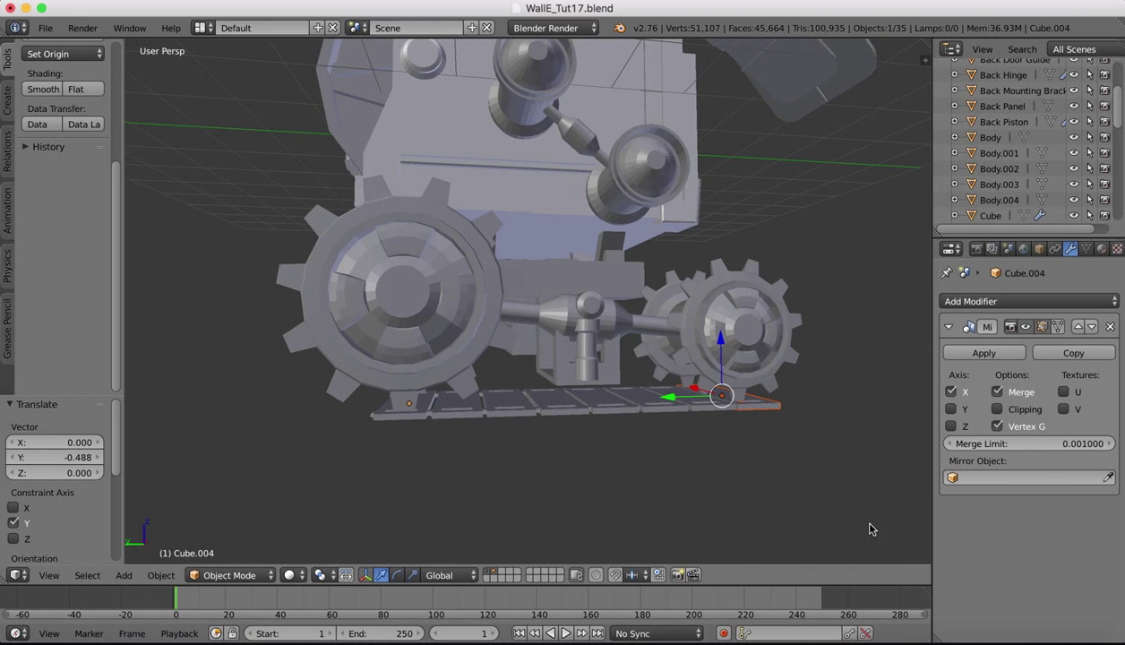
pyautogui.hscroll(-2, 742, 418)
pyautogui.scroll(3, 743, 422)
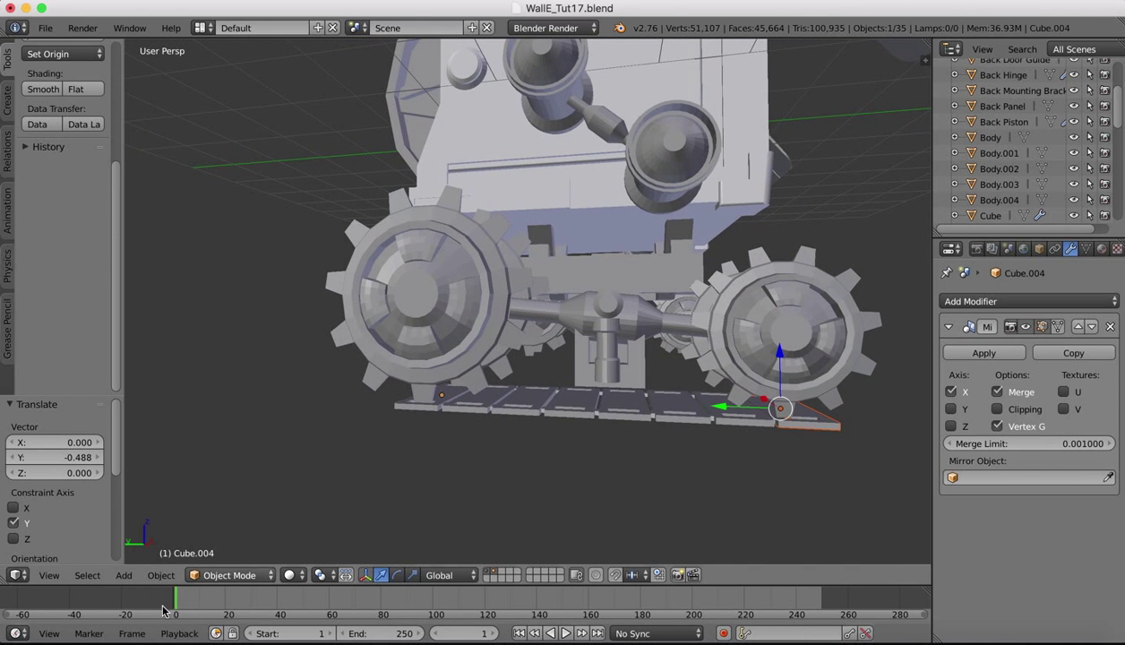
# Set the left orthographic view at the smaller wheel, examine how the tread wraps around the wheels in walle basic.jpg, and return to Blender.
pyautogui.click(49, 576)
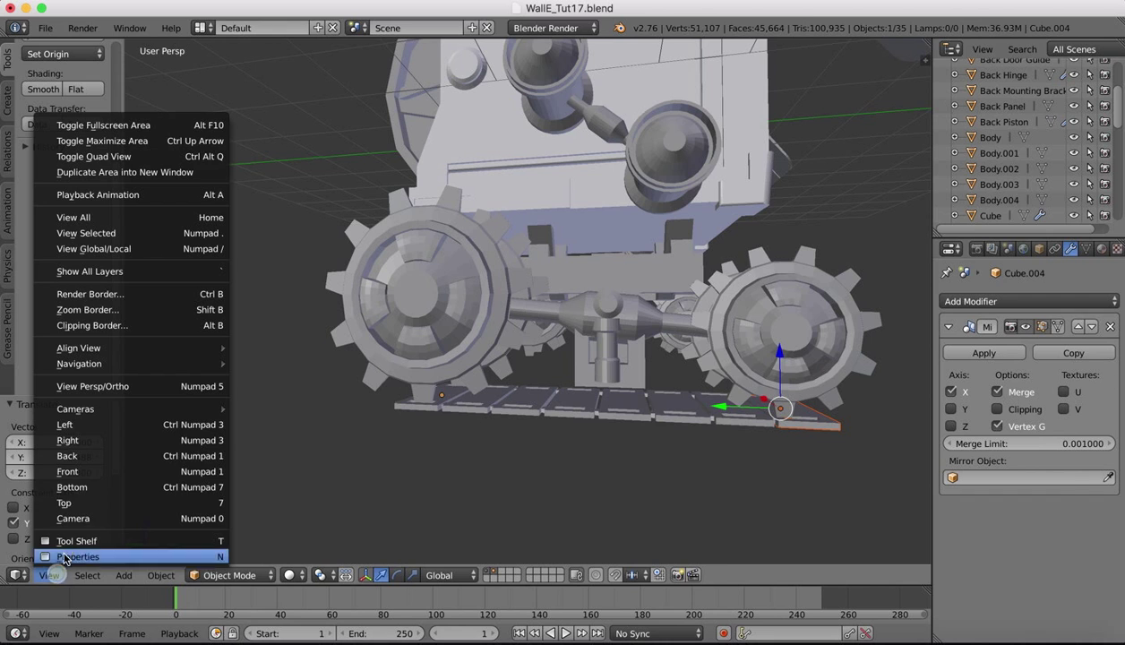
pyautogui.click(68, 424)
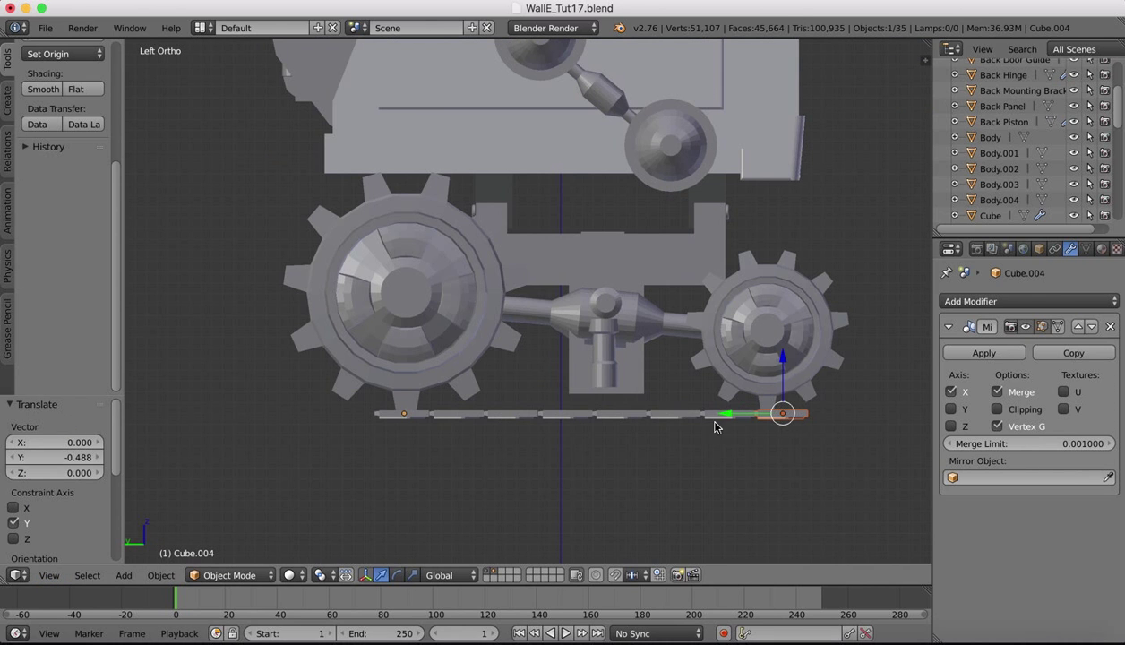
pyautogui.keyDown('shift'); pyautogui.hscroll(5, 748, 417); pyautogui.keyUp('shift')
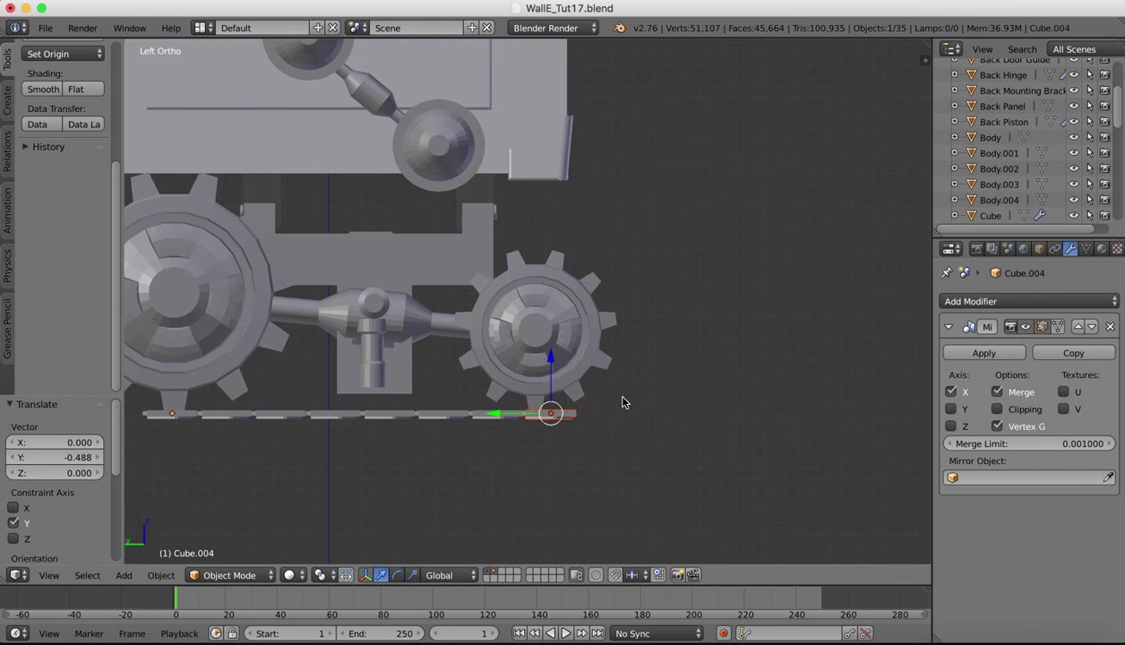
pyautogui.scroll(1, 622, 403)
pyautogui.scroll(2, 624, 403)
pyautogui.scroll(1, 678, 400)
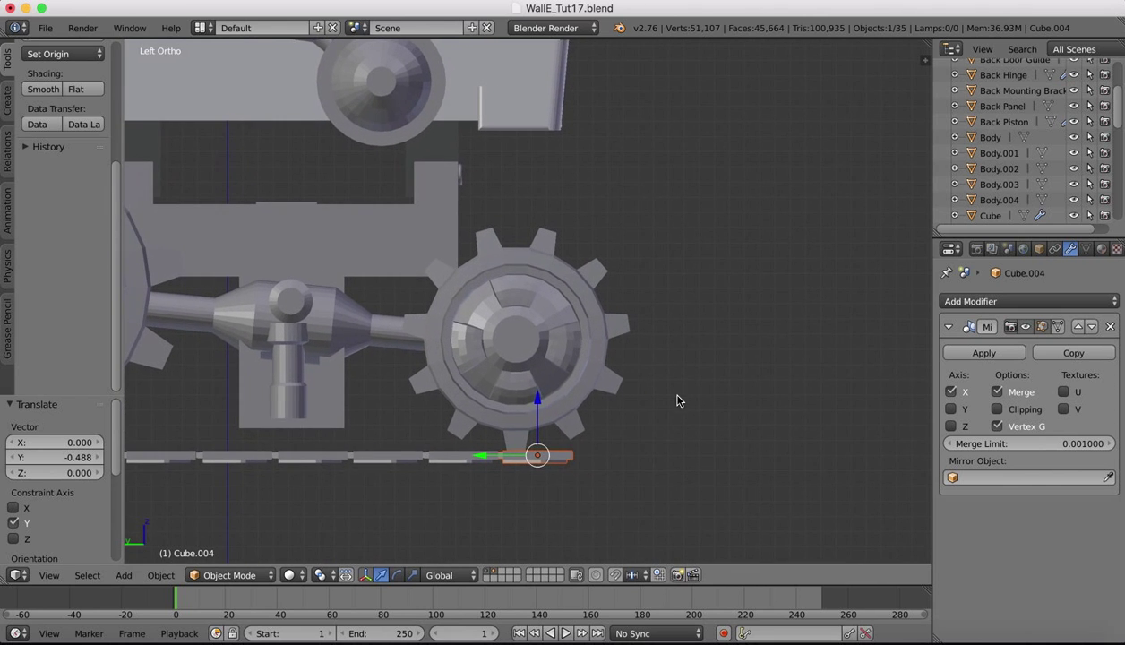
pyautogui.click(936, 638)
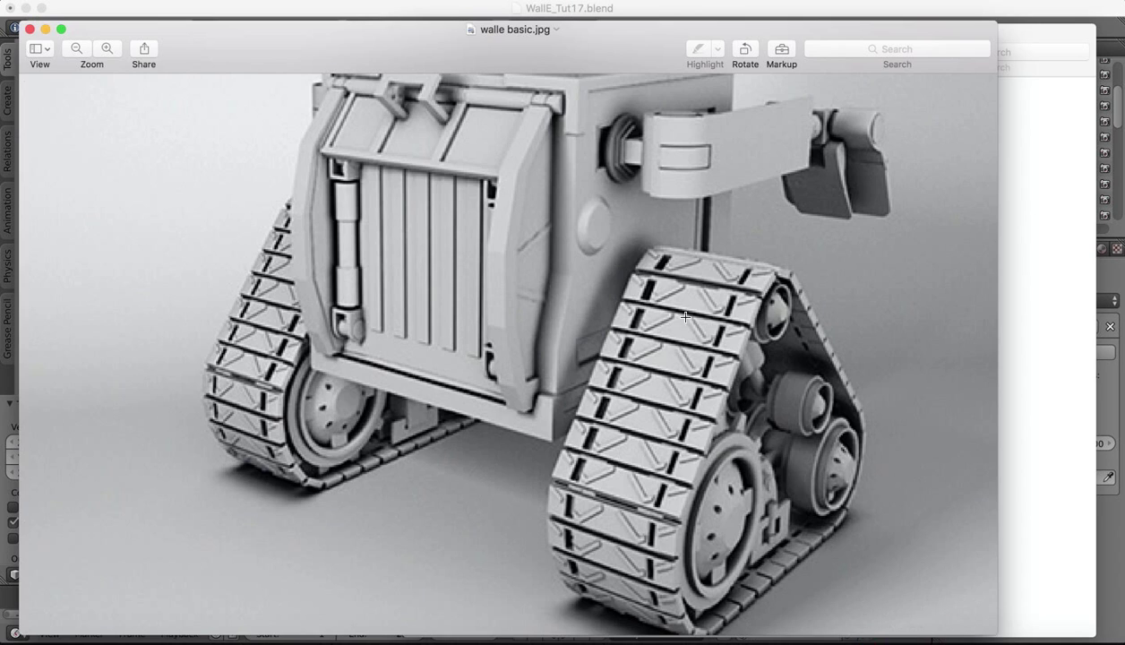
pyautogui.scroll(-10, 681, 313)
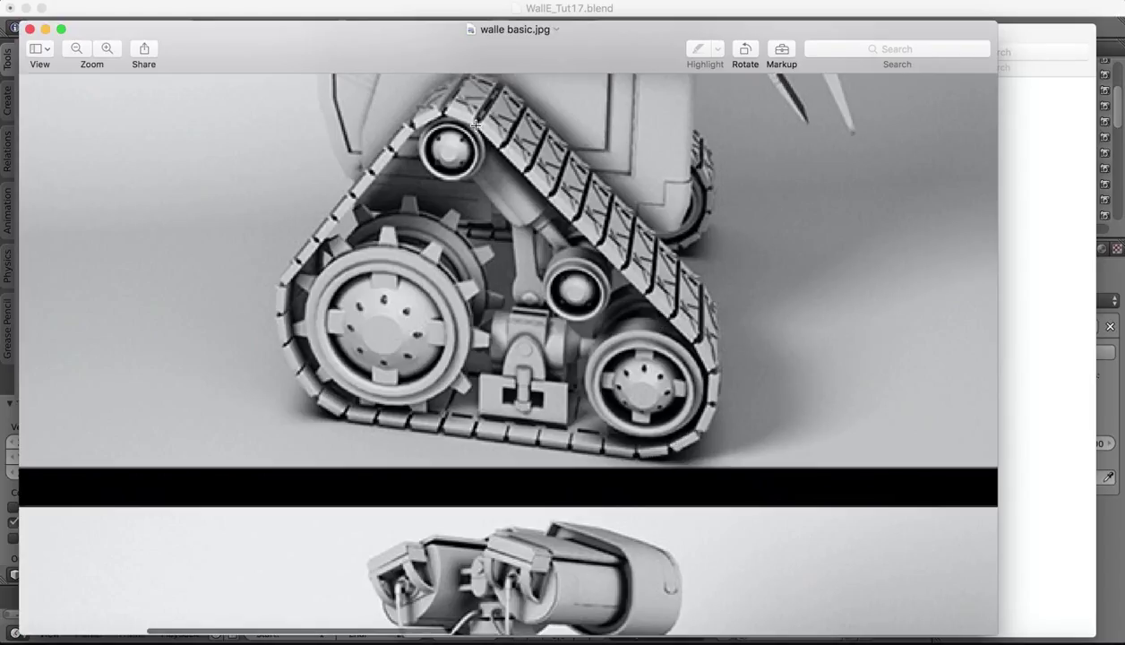
pyautogui.click(906, 638)
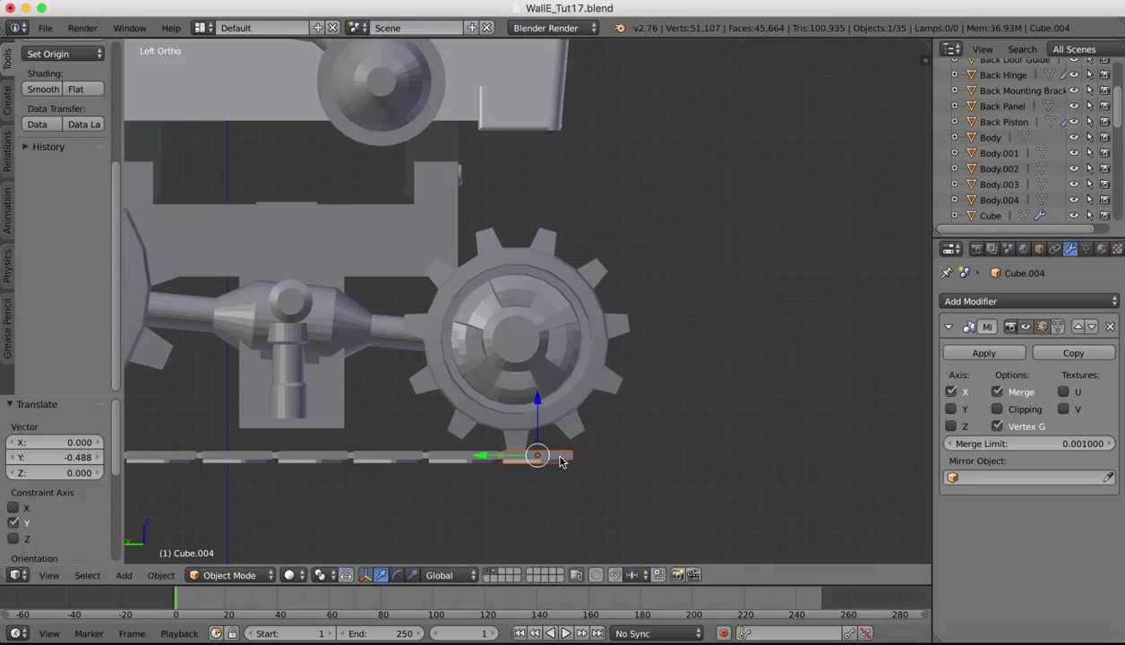
# Tilt the last tread plate -4.353° about X and raise it 0.021 along Z against the smaller wheel.
pyautogui.press('r')
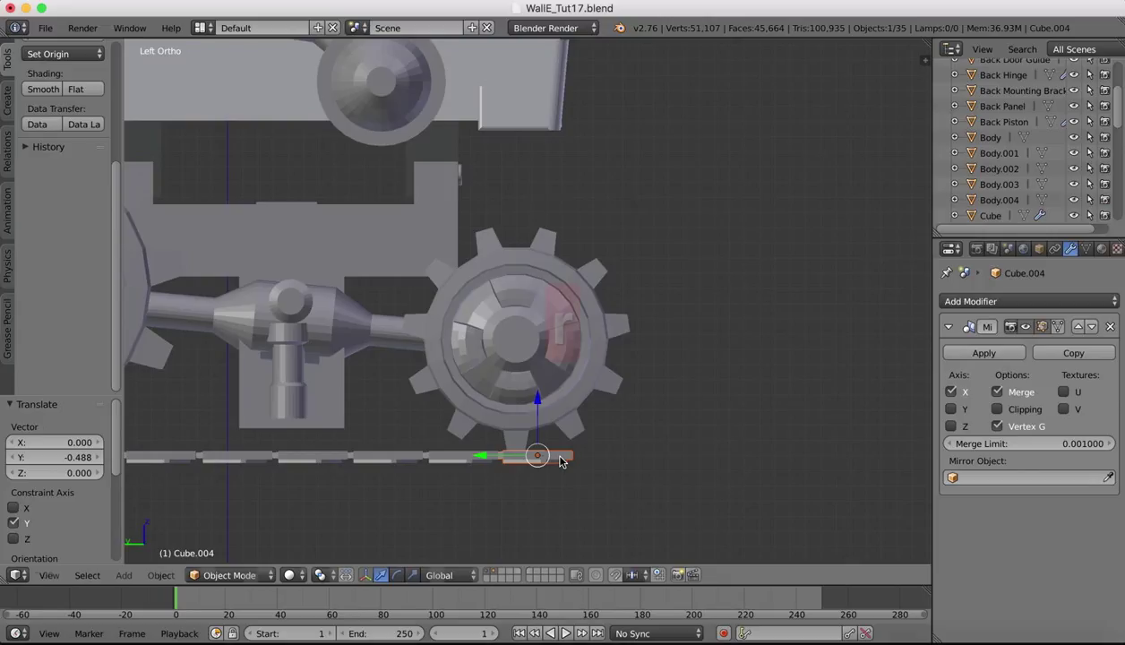
pyautogui.press('x')
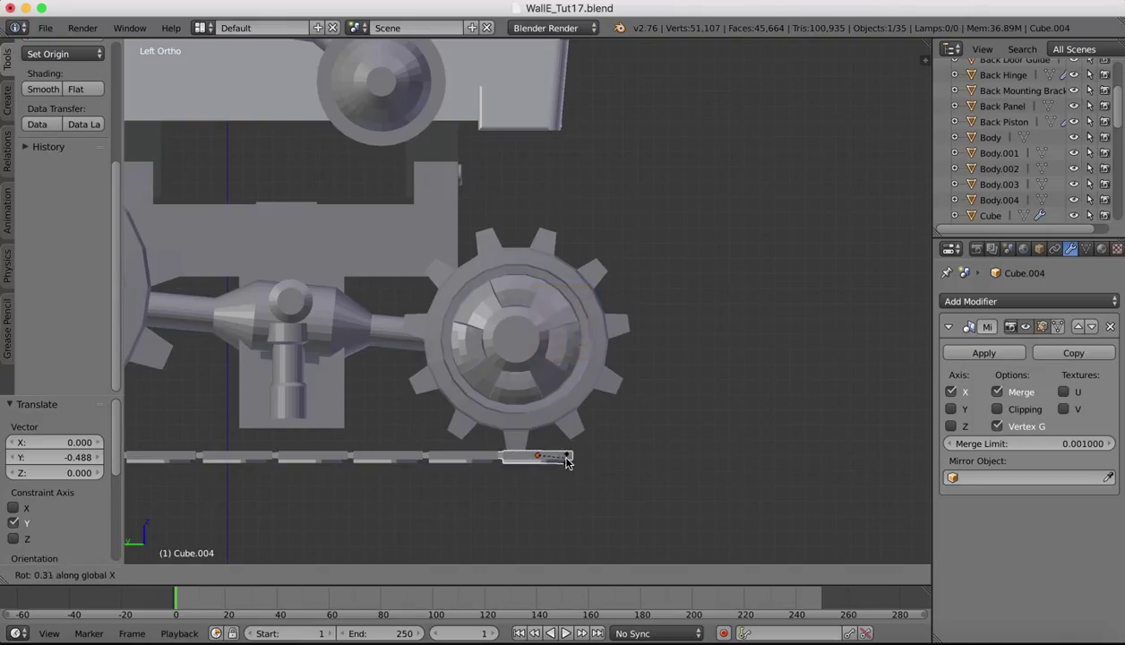
pyautogui.click(567, 459)
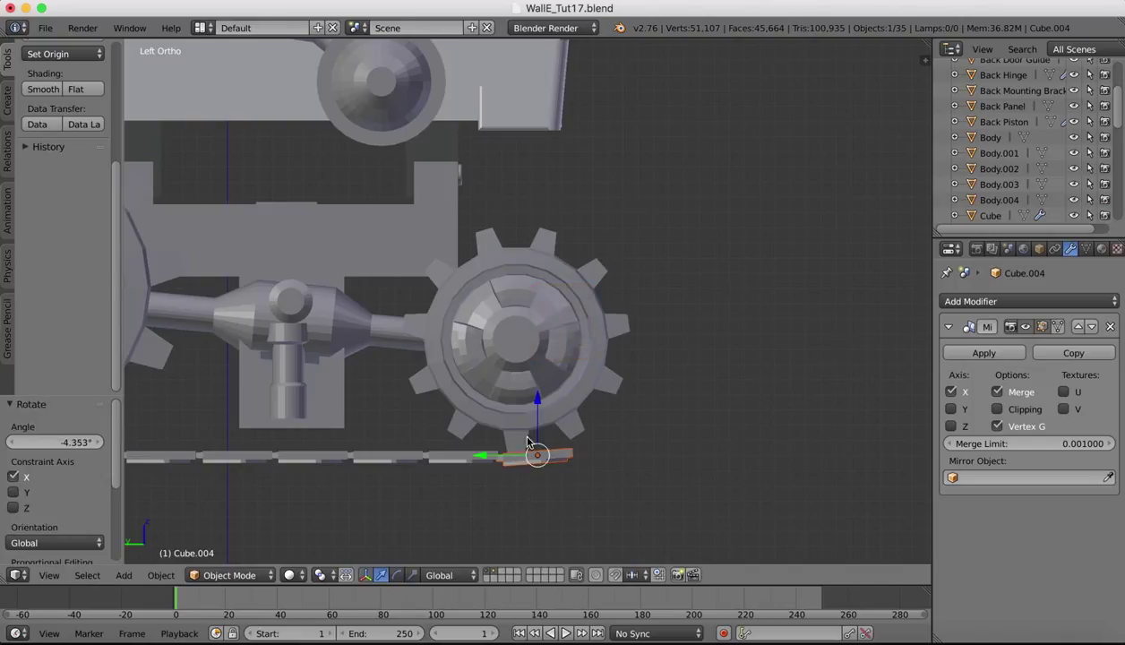
pyautogui.moveTo(534, 395); pyautogui.dragTo(536, 396)
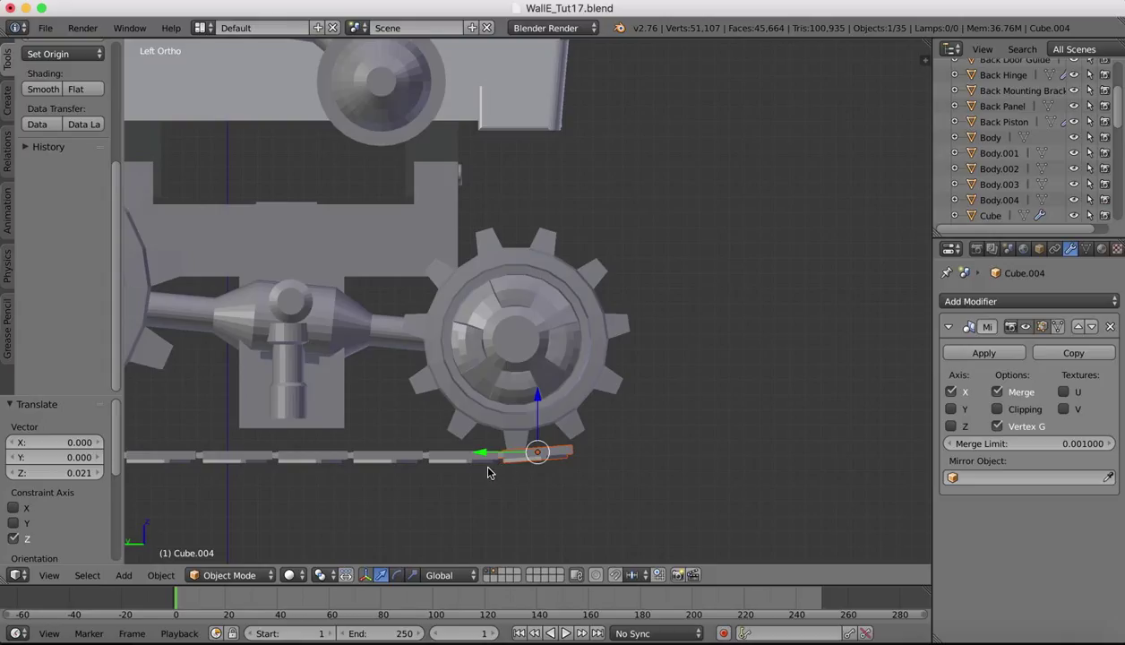
# Duplicate the eighth tread plate and move the copy -0.556 along Y and 0.041 along Z.
pyautogui.press('super+c')
pyautogui.press('super+v')
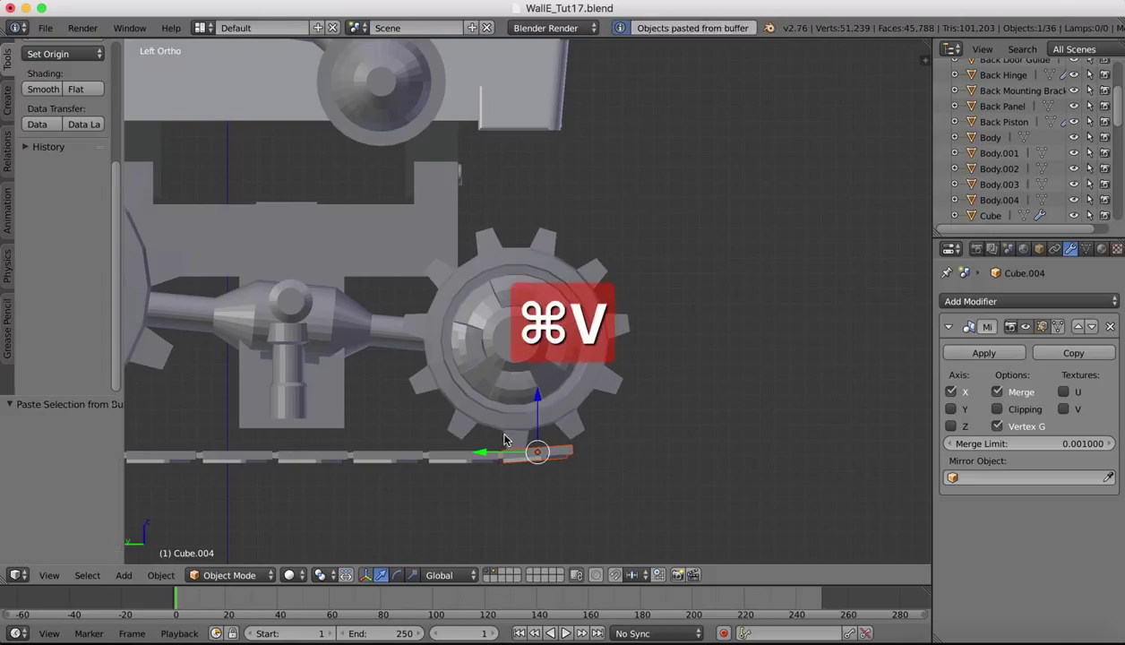
pyautogui.moveTo(481, 453); pyautogui.dragTo(580, 453)
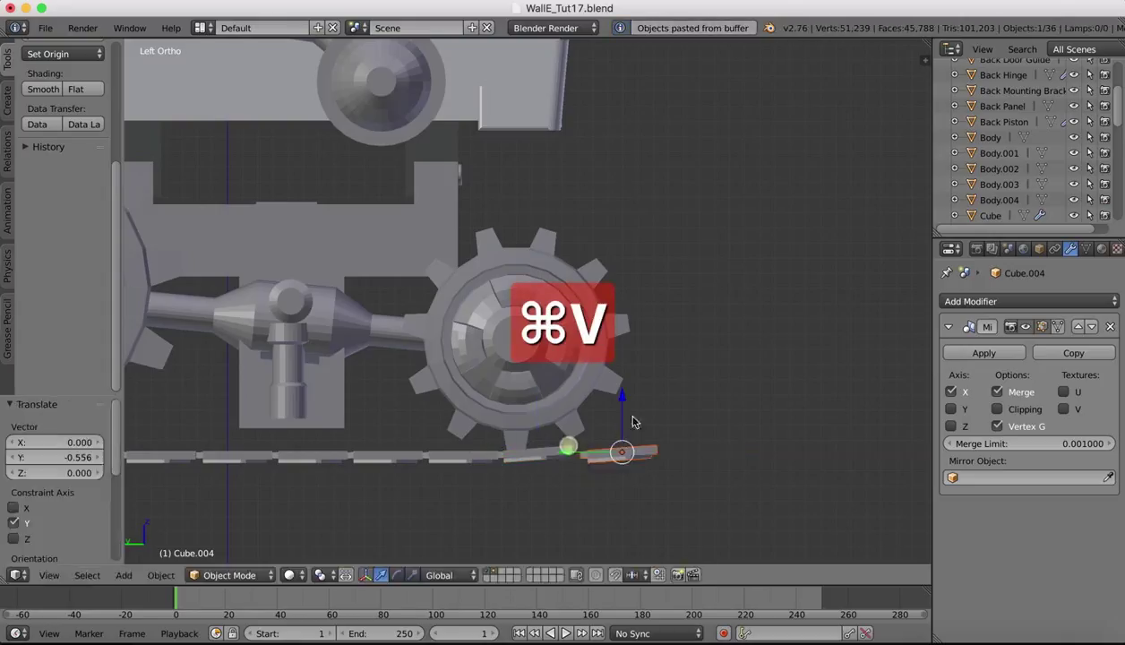
pyautogui.moveTo(623, 414); pyautogui.dragTo(621, 385)
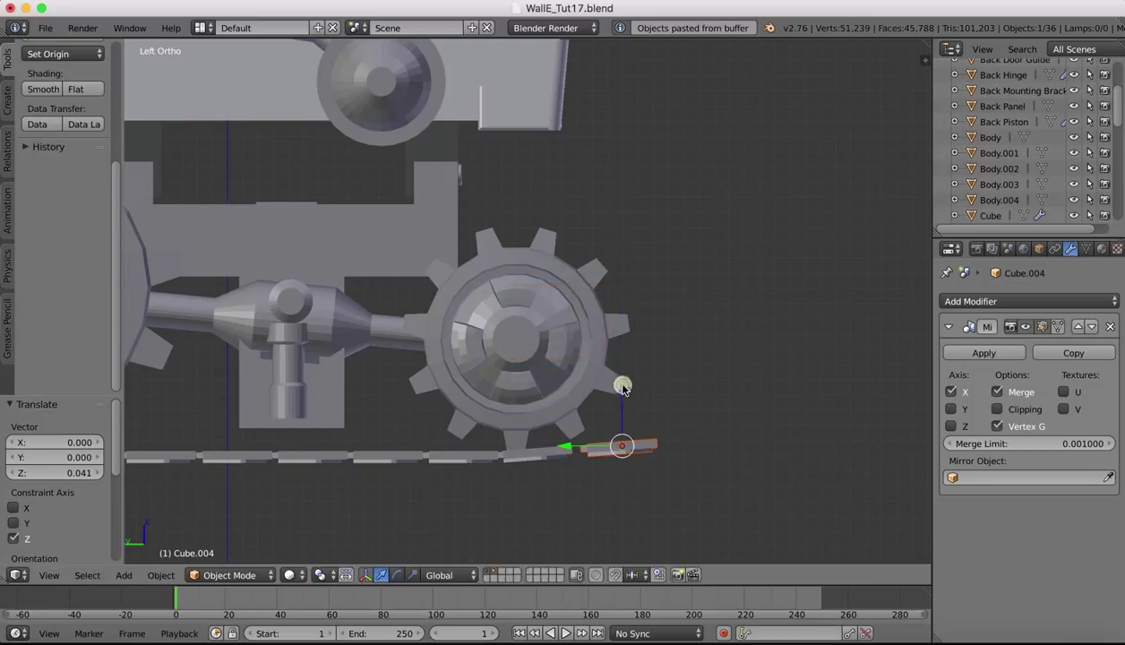
# Rotate the ninth tread plate -19.167° about X and shift it 0.093 along Y and 0.082 along Z to meet the eighth plate.
pyautogui.press('r')
pyautogui.press('x')
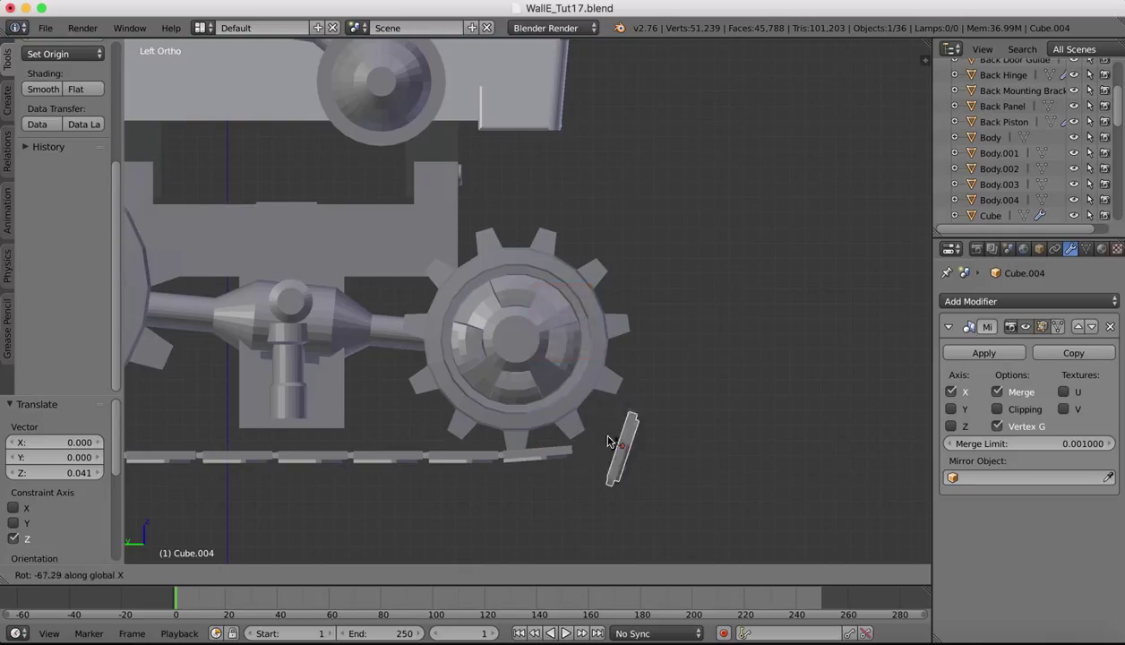
pyautogui.moveTo(626, 405); pyautogui.dragTo(594, 394)
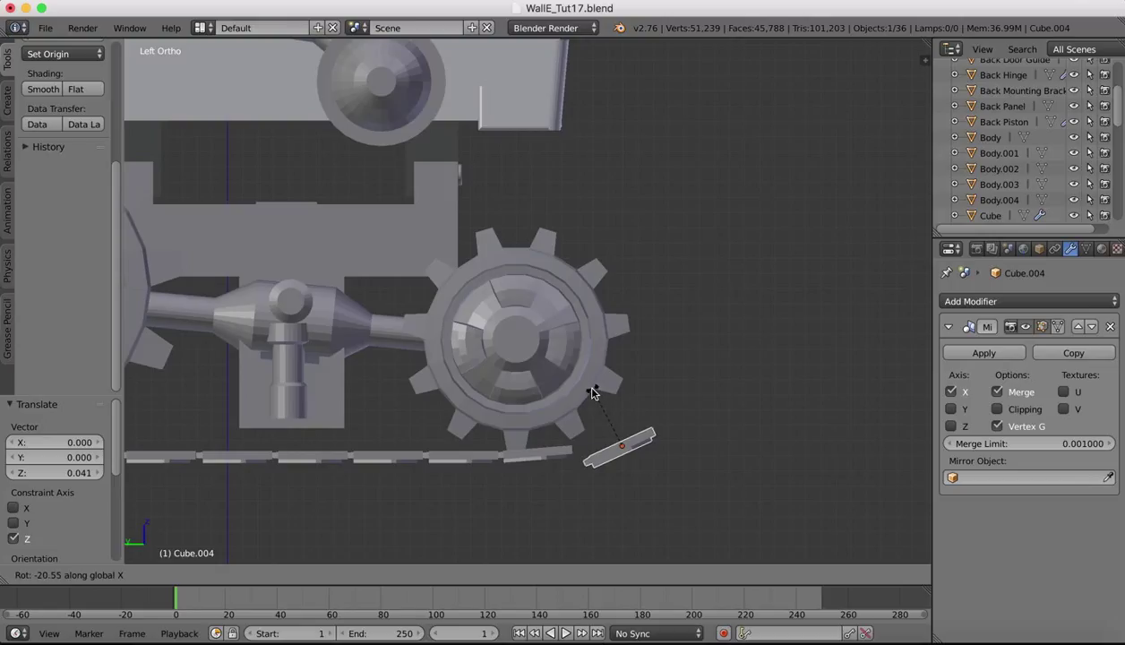
pyautogui.click(597, 399)
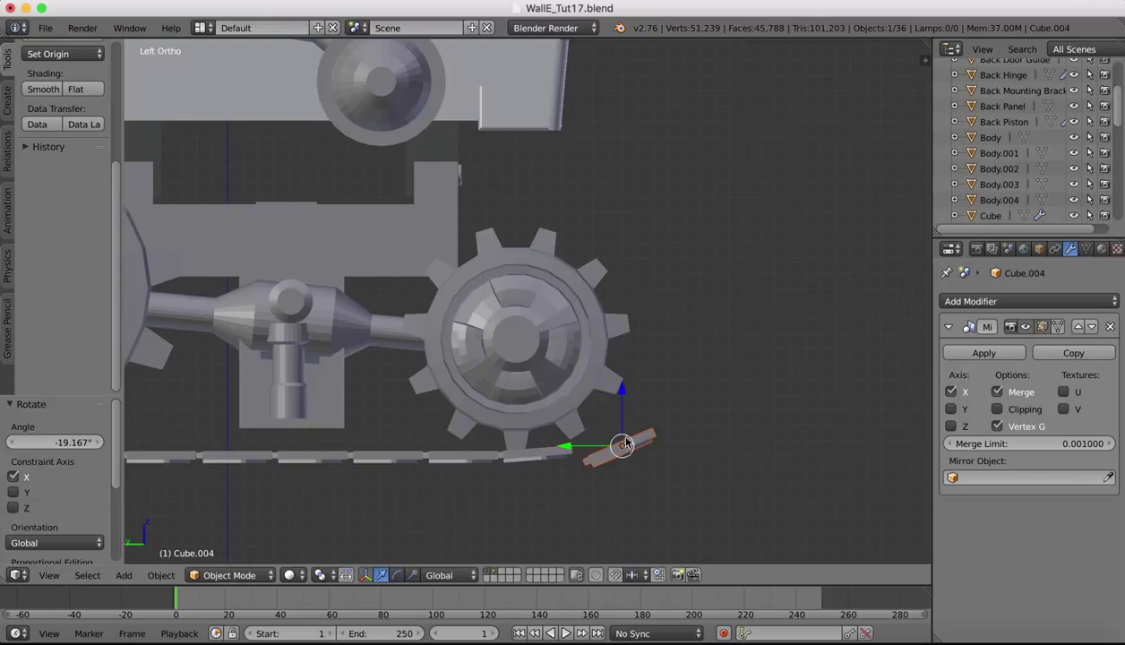
pyautogui.moveTo(570, 450); pyautogui.dragTo(556, 448)
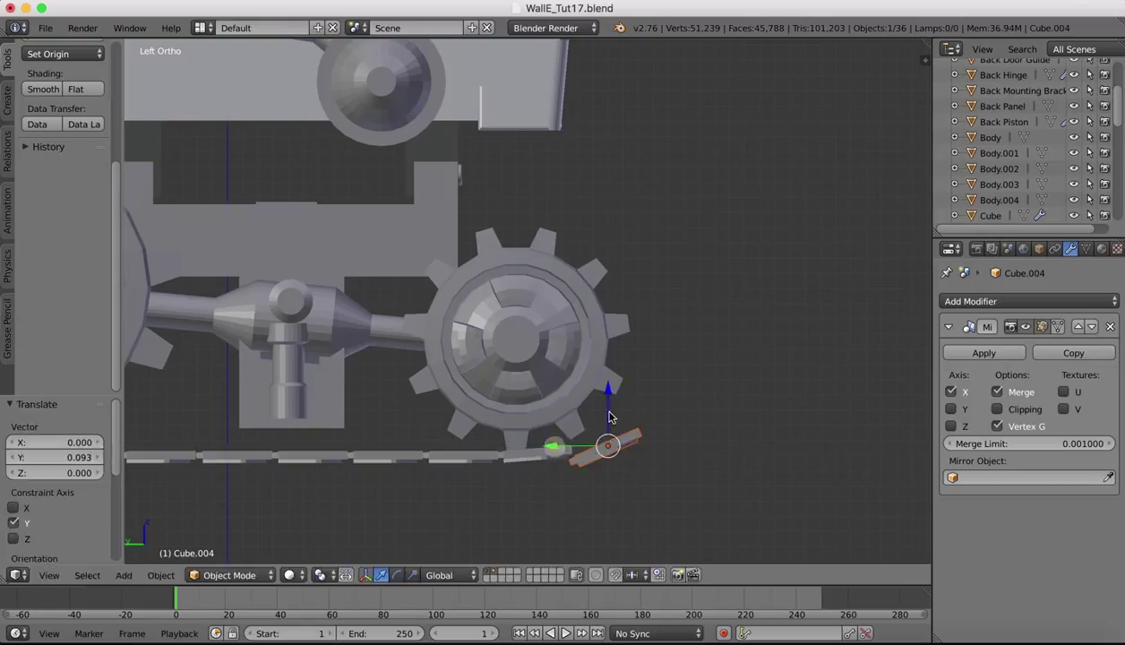
pyautogui.moveTo(607, 393); pyautogui.dragTo(612, 383)
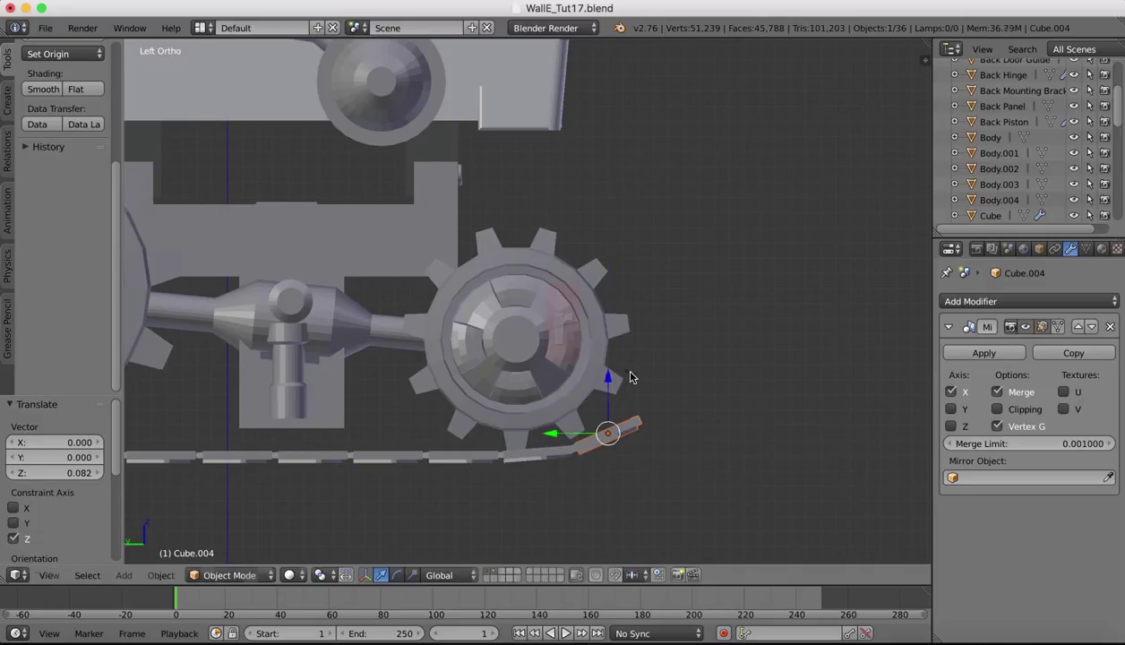
# Tilt the ninth tread plate about -8° further about X, raise it slightly and move it 0.021 along Y toward the smaller wheel.
pyautogui.press('r')
pyautogui.press('x')
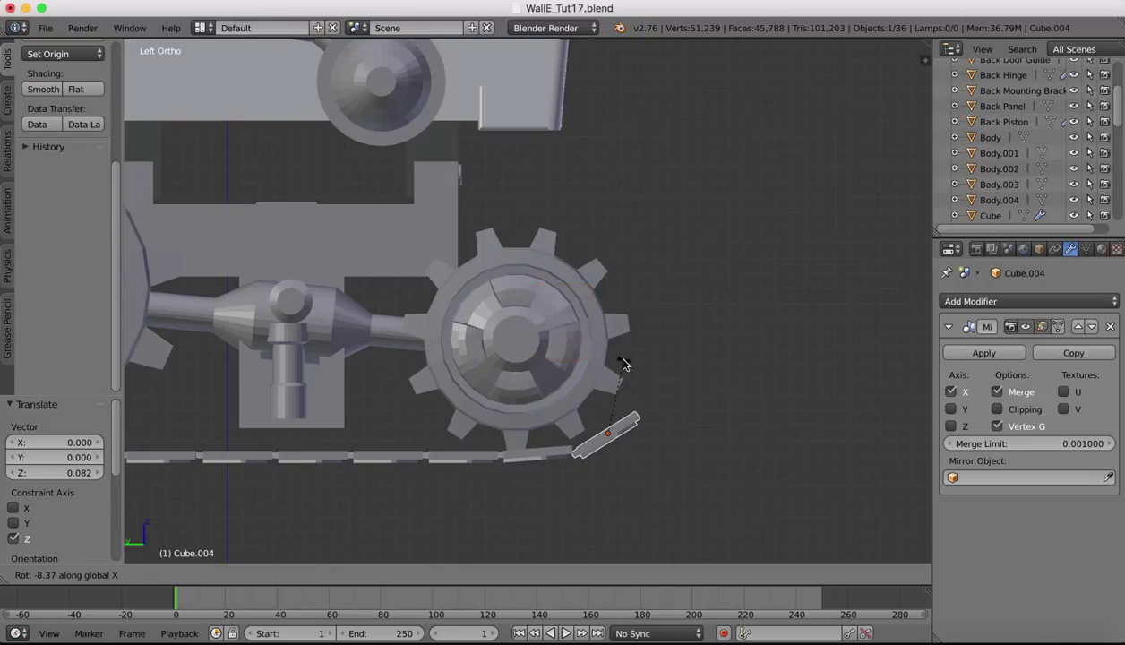
pyautogui.click(624, 363)
pyautogui.moveTo(608, 391); pyautogui.dragTo(601, 371)
pyautogui.moveTo(552, 429); pyautogui.dragTo(549, 430)
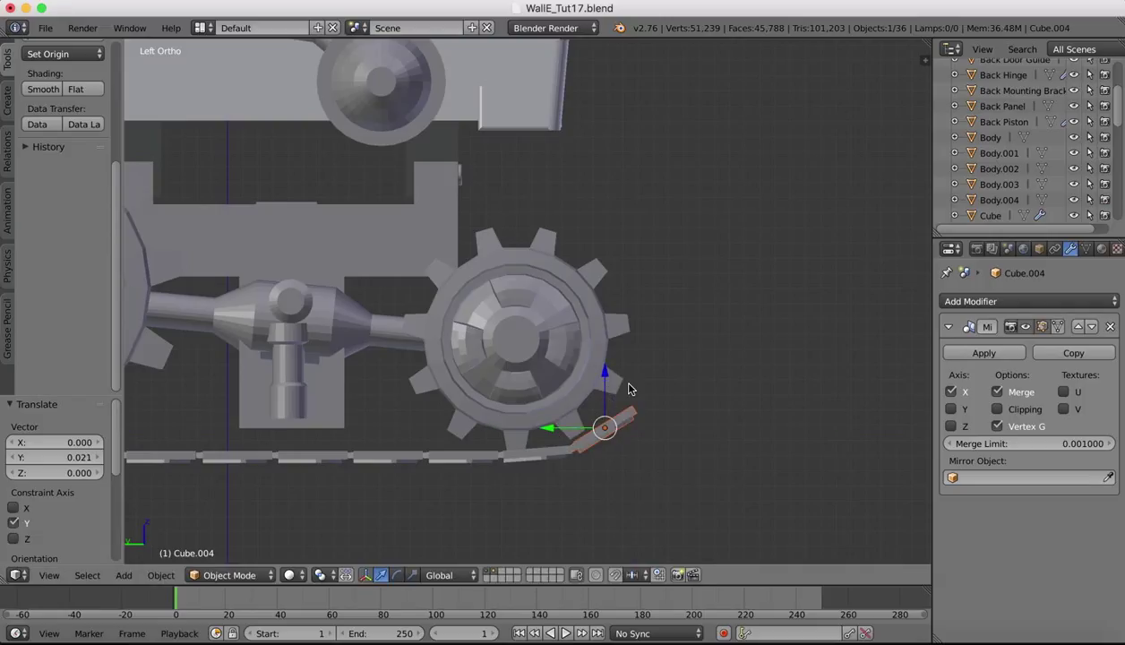
# Rotate the ninth tread plate another -4.011° about X, nudge it toward the wheel along Y and raise it 0.031 along Z.
pyautogui.press('r')
pyautogui.press('x')
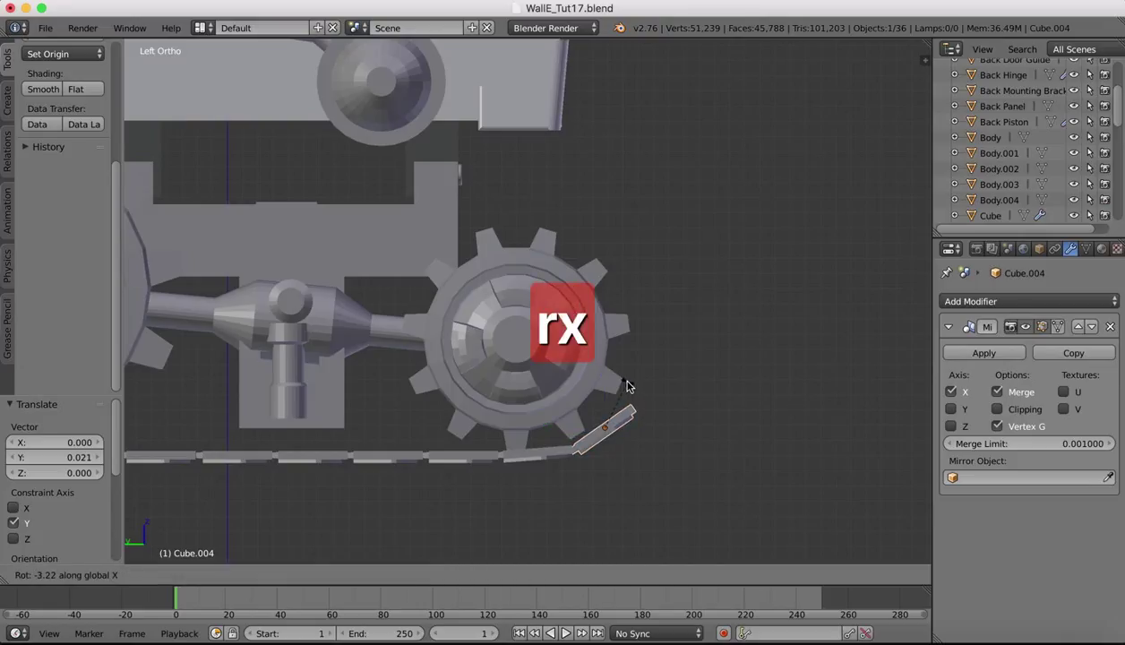
pyautogui.click(626, 386)
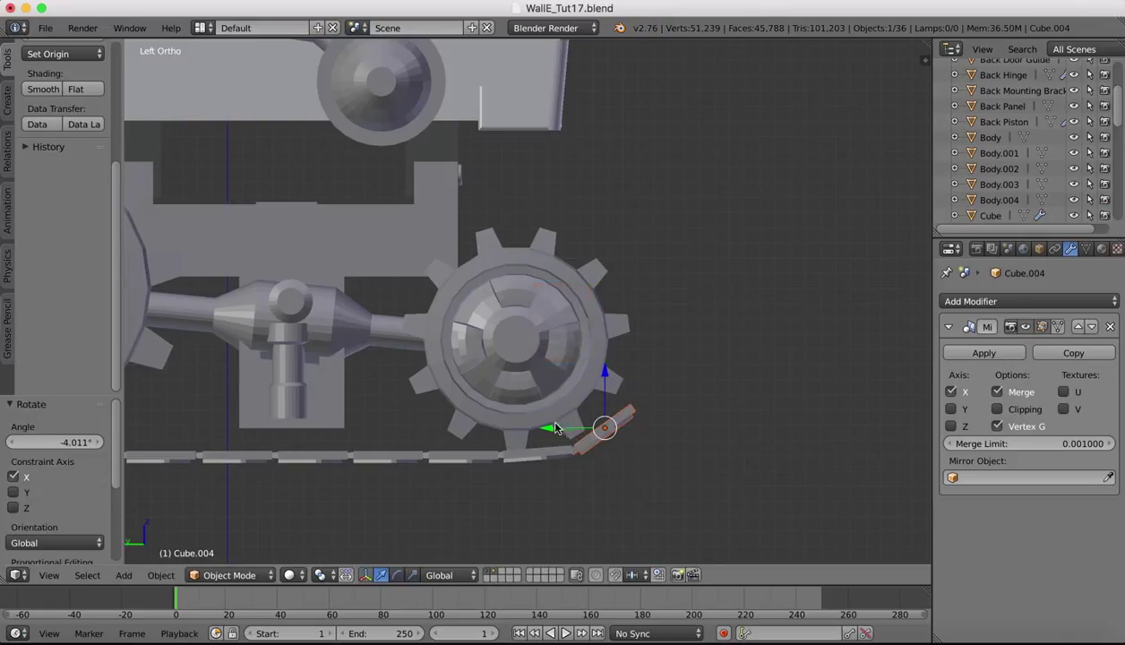
pyautogui.moveTo(551, 431); pyautogui.dragTo(549, 428)
pyautogui.moveTo(604, 374); pyautogui.dragTo(605, 374)
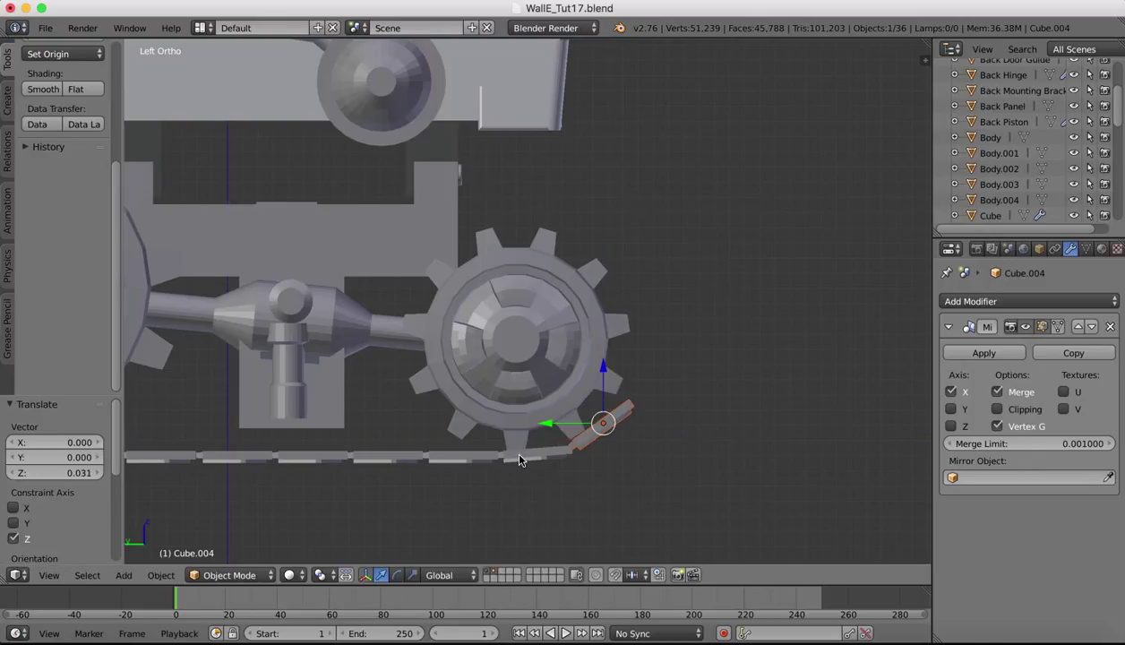
# Rotate the eighth tread plate -9.801° about X and raise it 0.046 along Z between its neighbouring plates.
pyautogui.rightClick(520, 458)
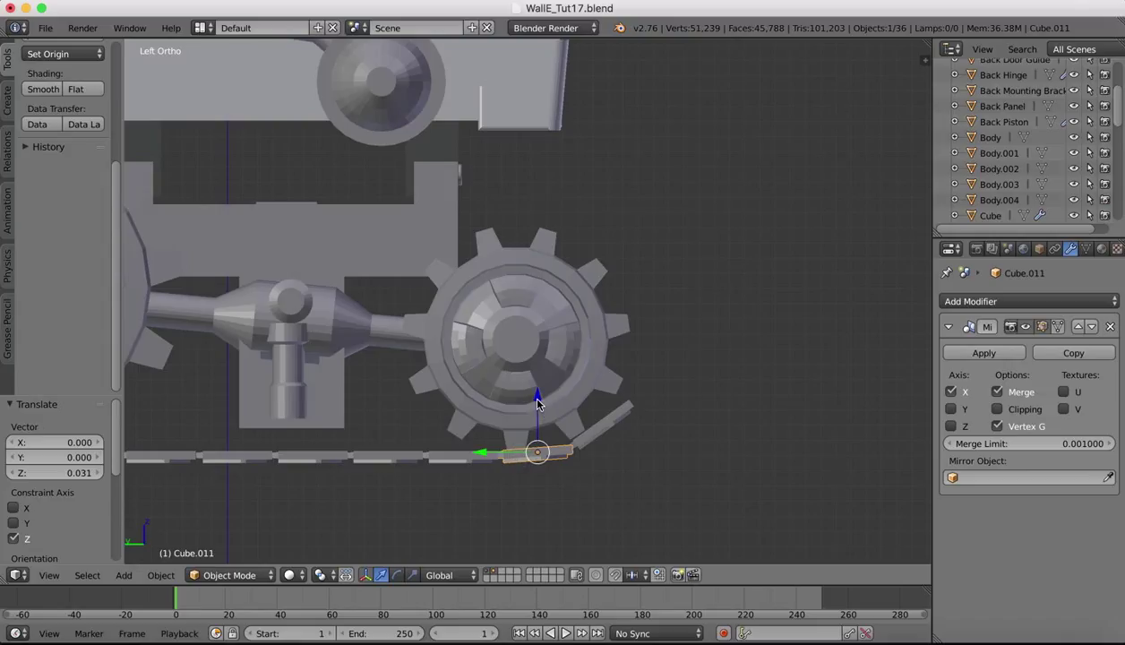
pyautogui.press('r')
pyautogui.press('x')
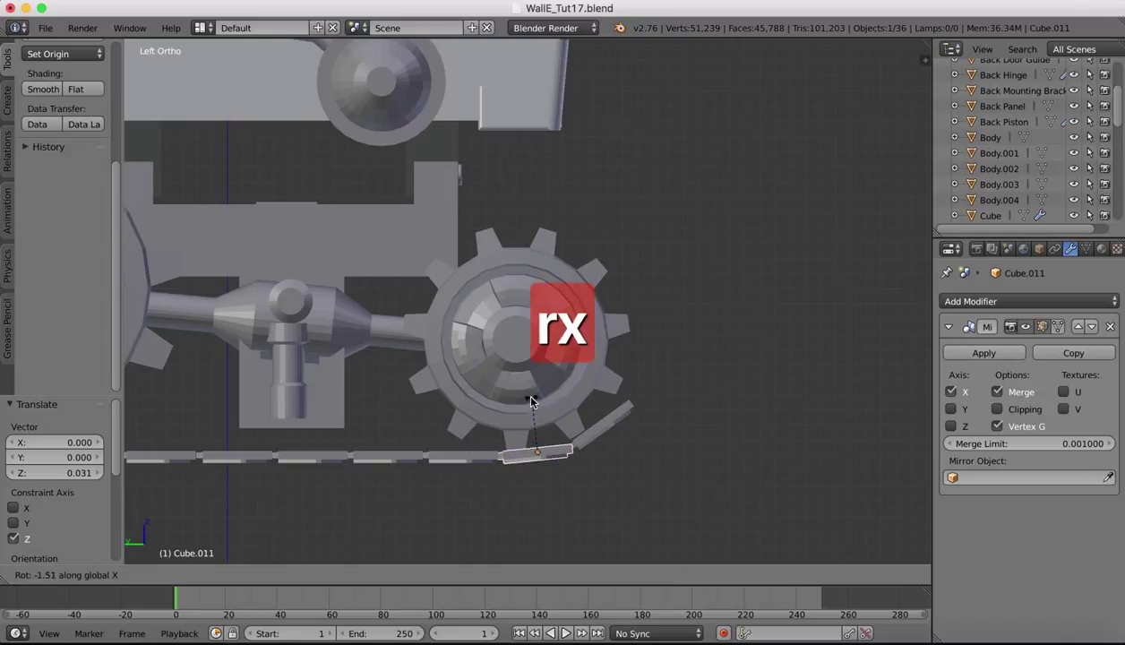
pyautogui.click(524, 402)
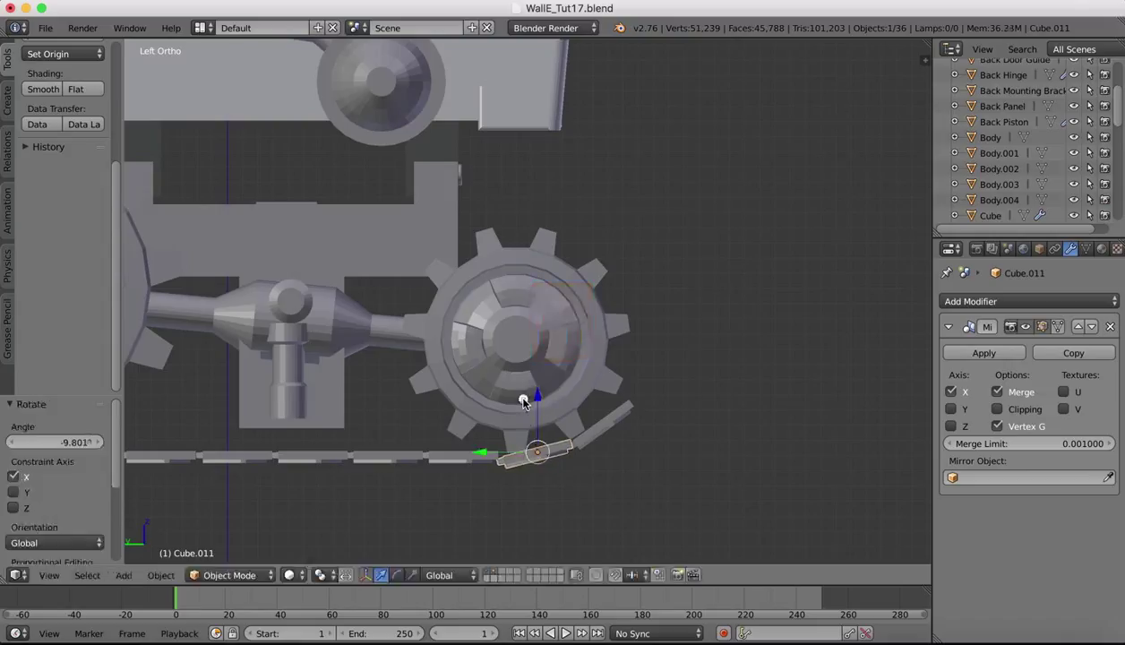
pyautogui.press('g')
pyautogui.press('z')
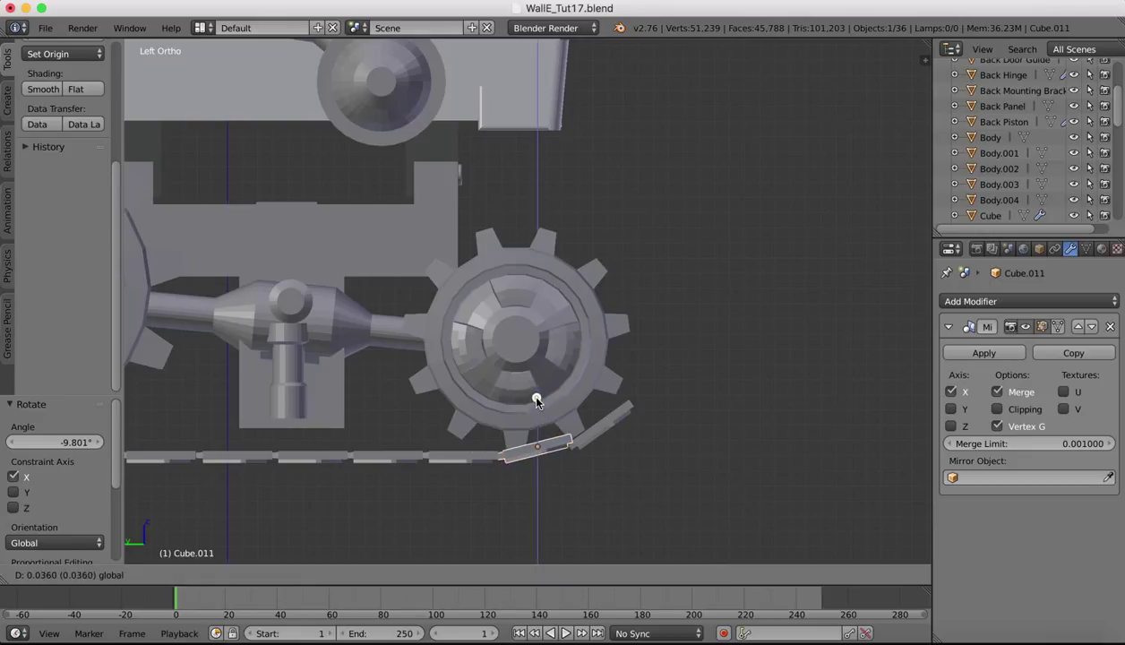
pyautogui.click(536, 400)
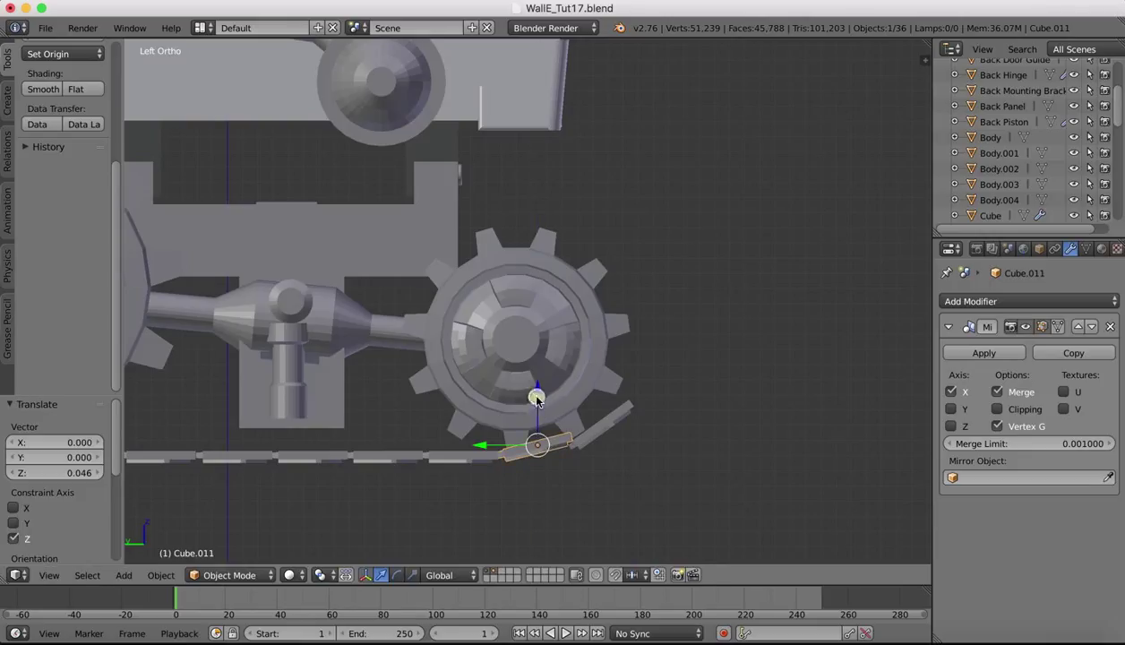
# Raise the ninth tread plate 0.062, rotate it -4.134° about X, and nudge it 0.015 along both Y and Z against the eighth plate.
pyautogui.rightClick(599, 430)
pyautogui.press('g')
pyautogui.press('z')
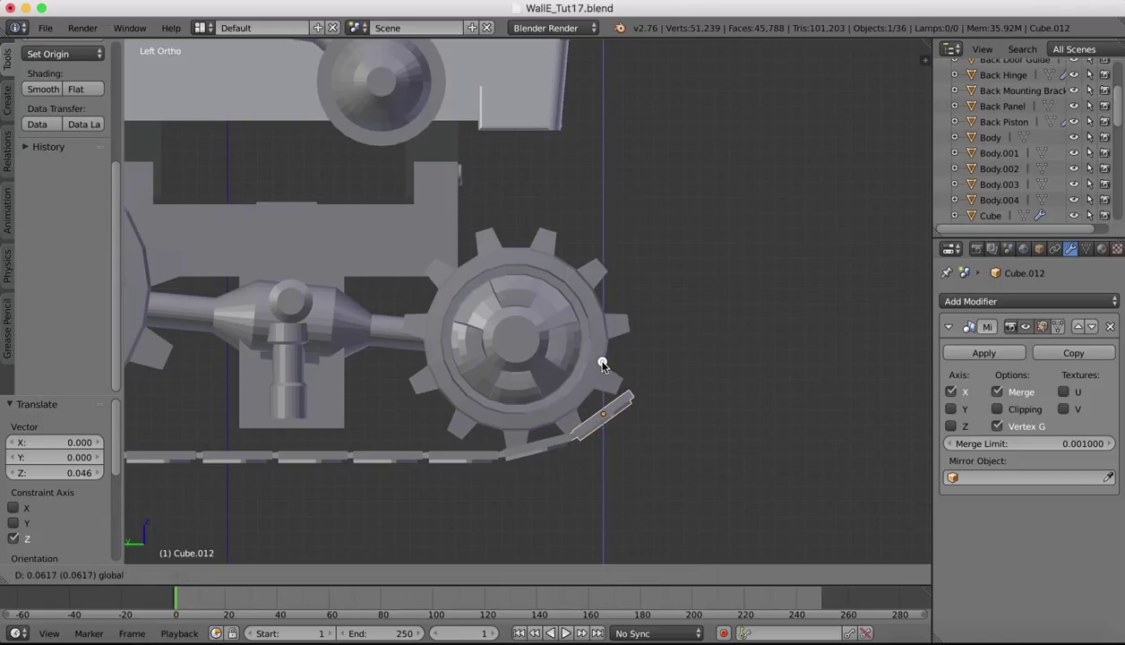
pyautogui.click(603, 364)
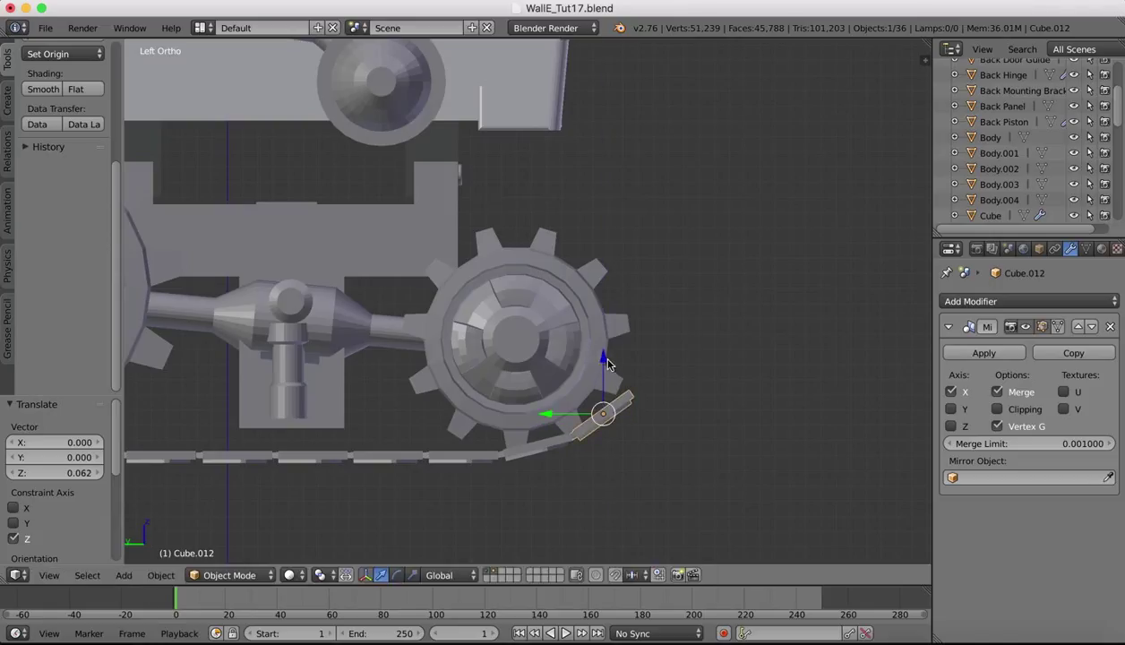
pyautogui.press('r')
pyautogui.press('x')
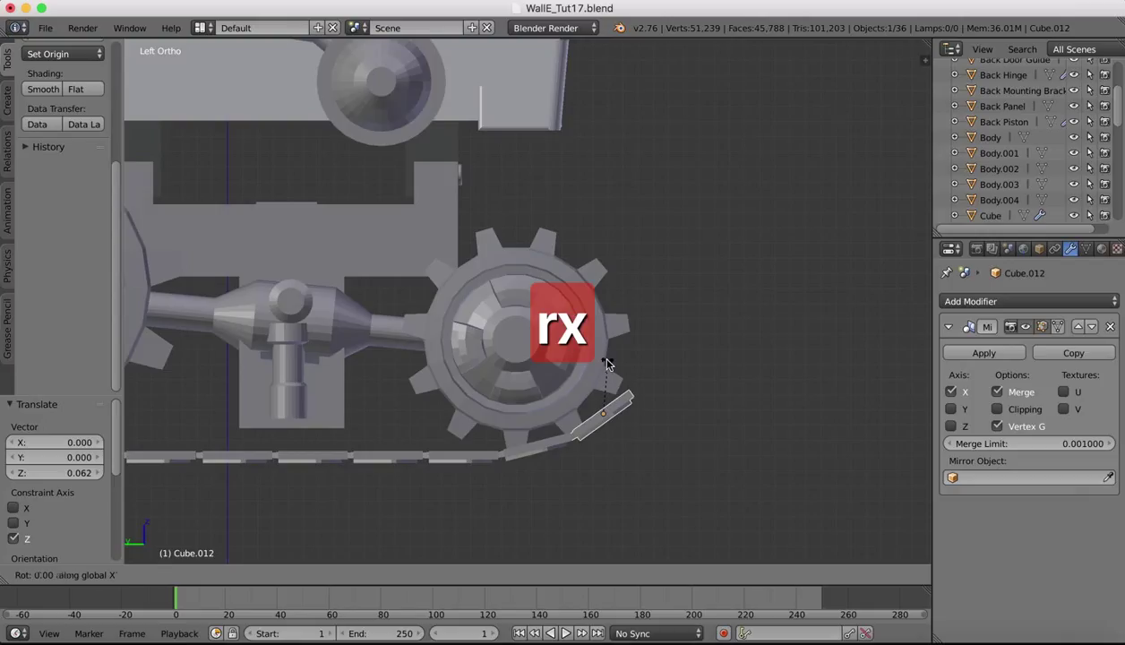
pyautogui.click(602, 365)
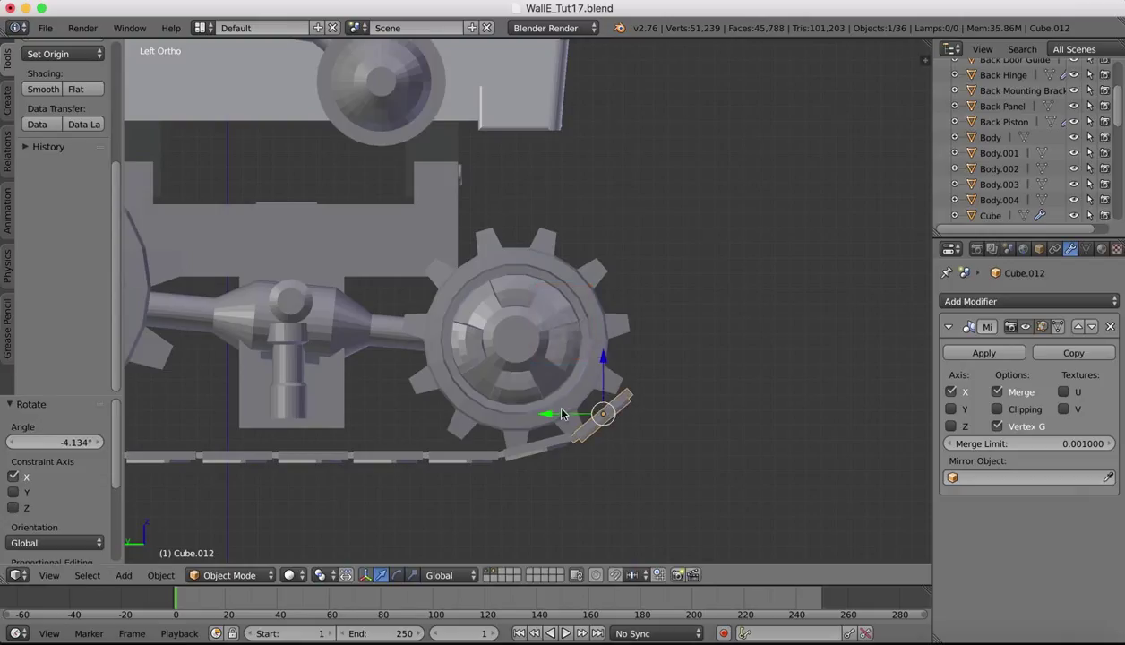
pyautogui.moveTo(552, 415); pyautogui.dragTo(549, 414)
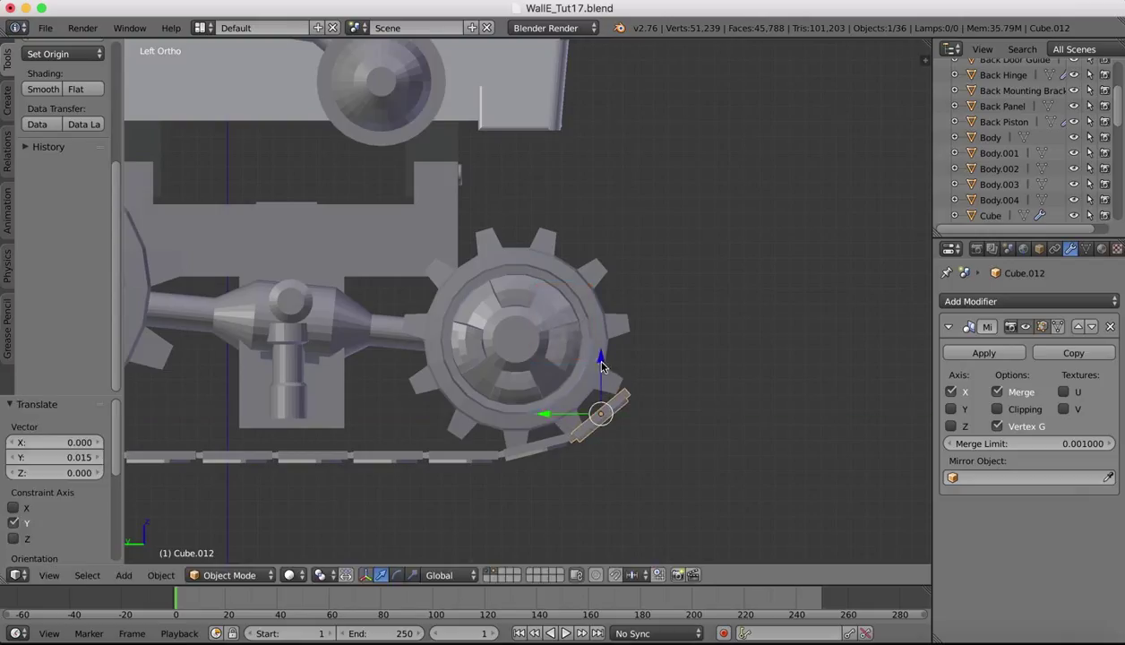
pyautogui.moveTo(601, 363); pyautogui.dragTo(603, 362)
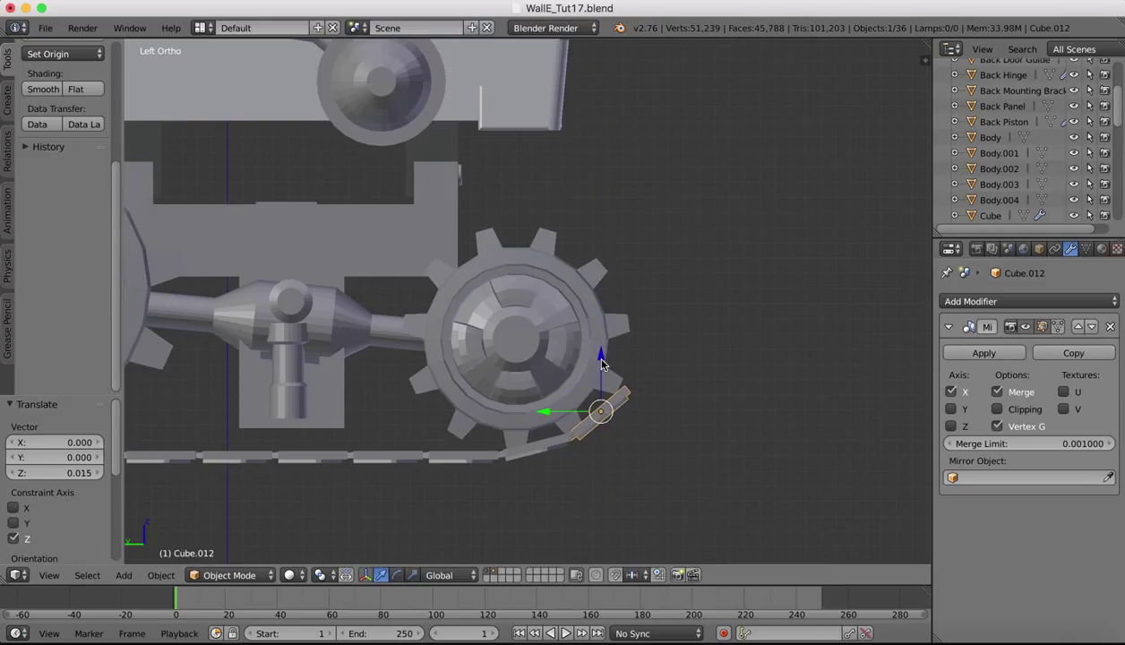
# Duplicate the ninth tread plate, move the copy outward along Y past its upper end and raise it 0.314 along Z.
pyautogui.press('super+c')
pyautogui.press('super+v')
pyautogui.press('g')
pyautogui.press('y')
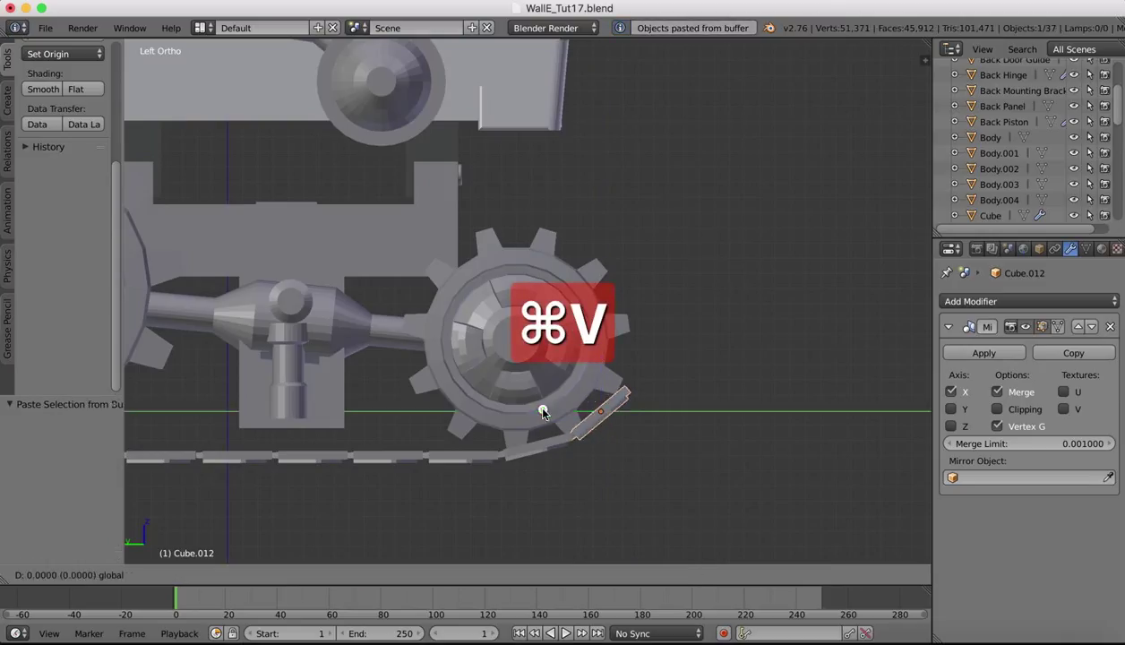
pyautogui.click(598, 409)
pyautogui.moveTo(653, 366); pyautogui.dragTo(653, 313)
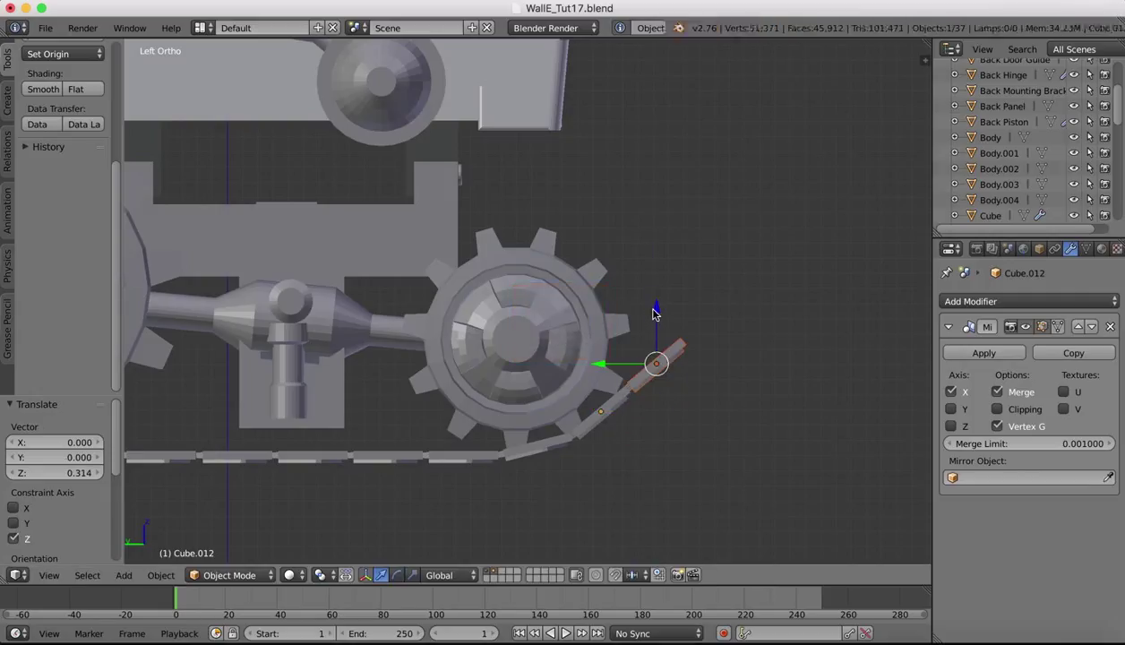
# Rotate the tenth tread plate -37.399° about X, bring it in along Y against the wheel teeth and raise it 0.087 along Z.
pyautogui.press('r')
pyautogui.press('x')
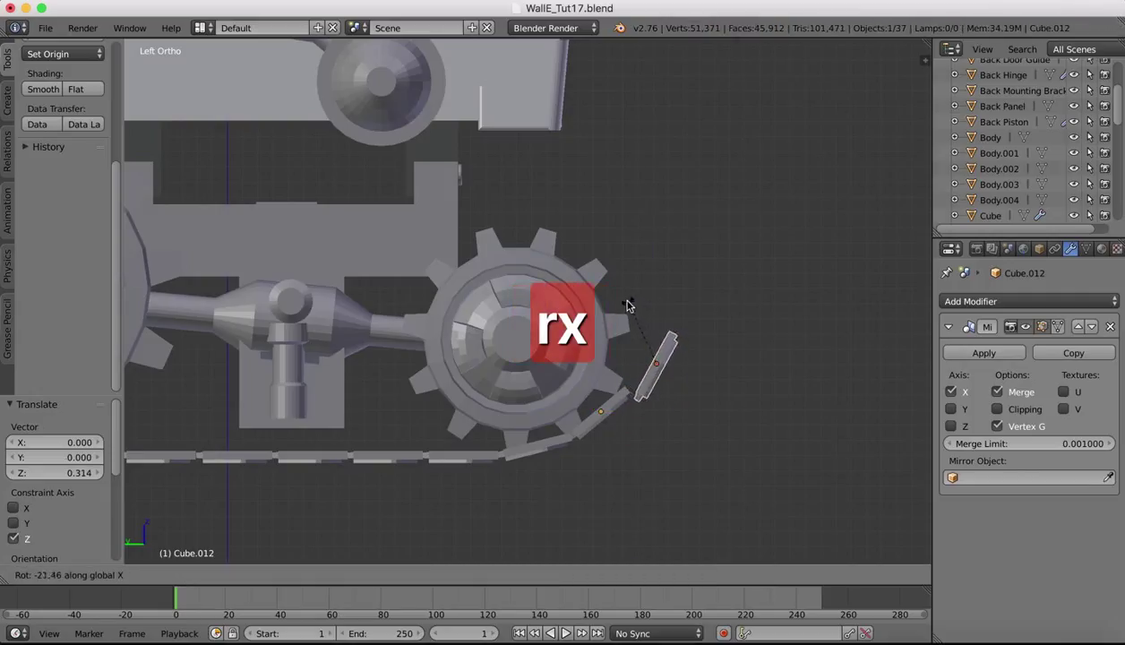
pyautogui.click(604, 301)
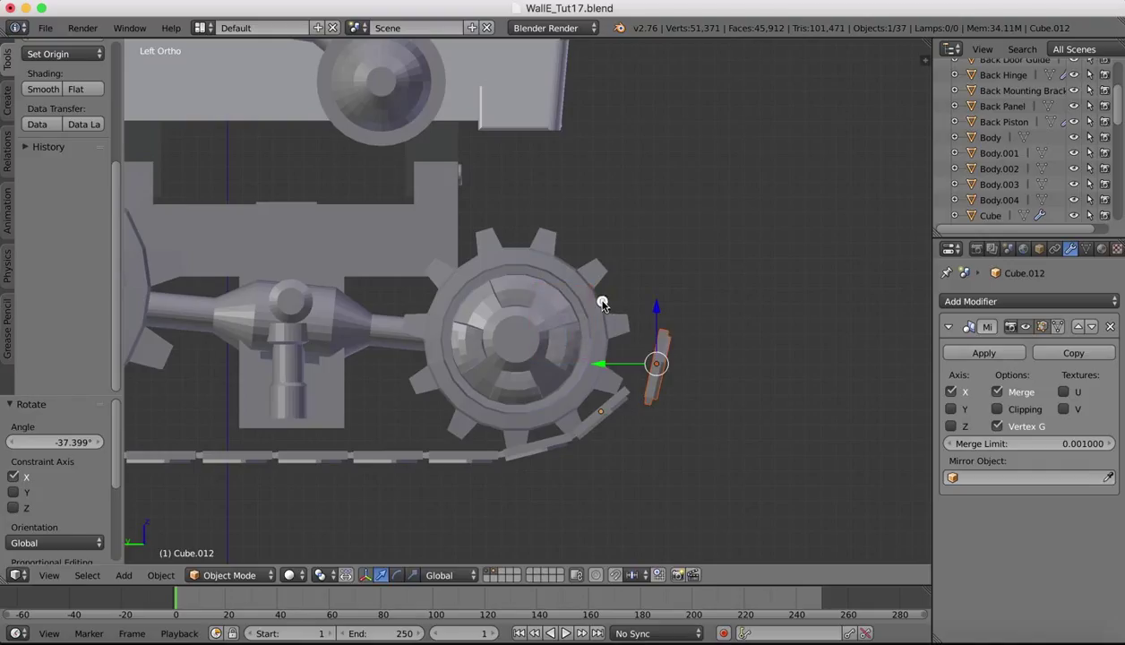
pyautogui.moveTo(599, 367); pyautogui.dragTo(567, 366)
pyautogui.moveTo(624, 315); pyautogui.dragTo(624, 302)
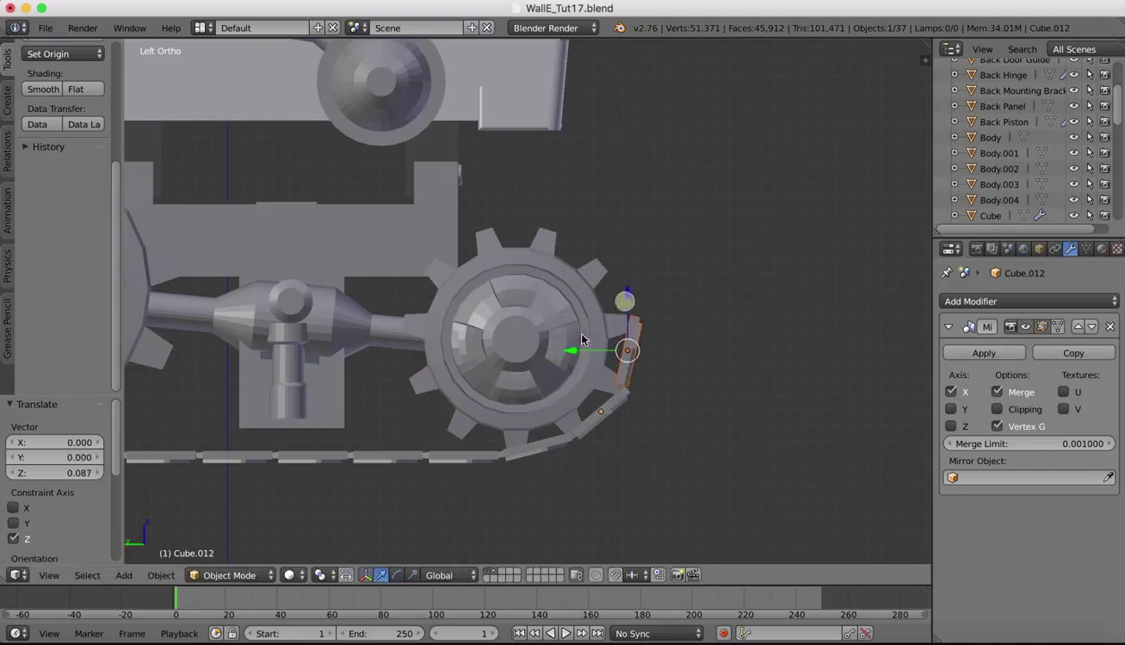
# Refine the tenth tread plate by moving it -0.051 along Y, rotating it -7.114° about X and moving it back 0.031 along Y.
pyautogui.moveTo(568, 352); pyautogui.dragTo(576, 355)
pyautogui.press('r')
pyautogui.press('x')
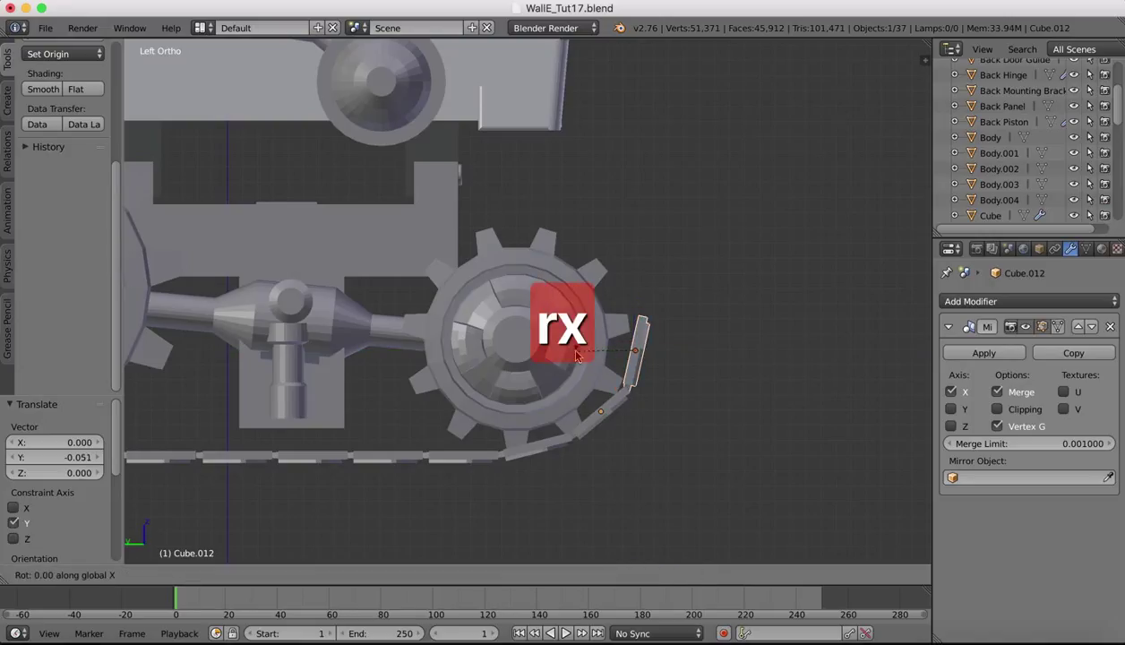
pyautogui.click(551, 358)
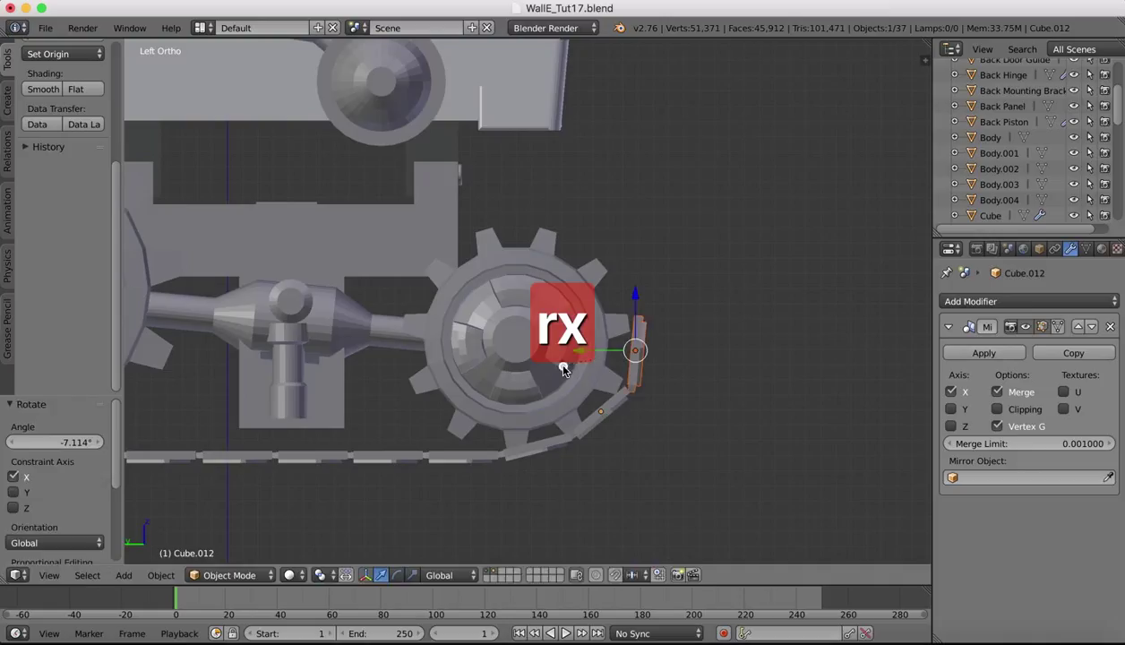
pyautogui.moveTo(578, 351); pyautogui.dragTo(575, 354)
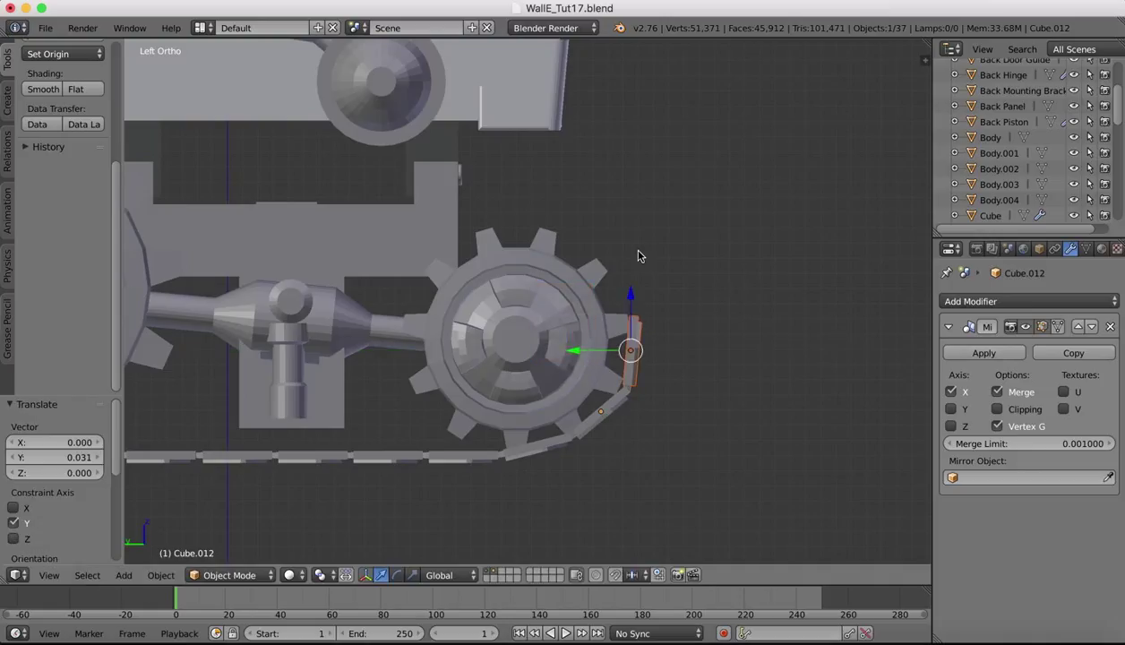
# Paste another tread plate, raise it 0.520 above the tenth, move it -0.051 along Y and lower it 0.031 along Z.
pyautogui.press('super+v')
pyautogui.moveTo(630, 296); pyautogui.dragTo(638, 222)
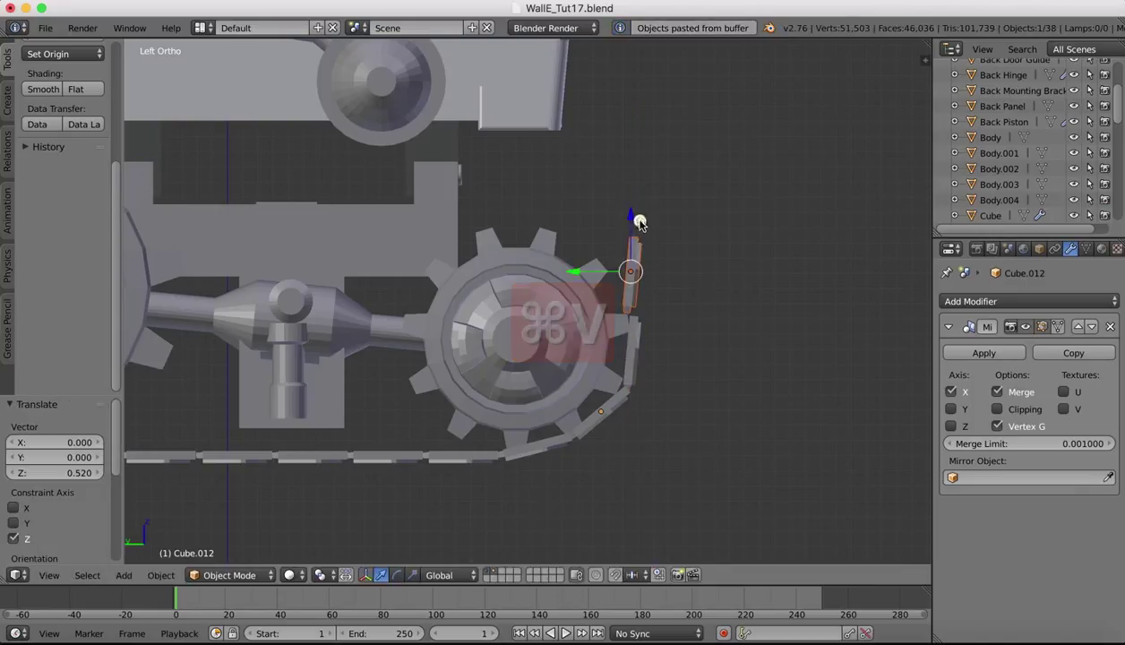
pyautogui.moveTo(580, 274)
pyautogui.mouseDown()
pyautogui.moveTo(570, 273)
pyautogui.moveTo(582, 267)
pyautogui.mouseUp()
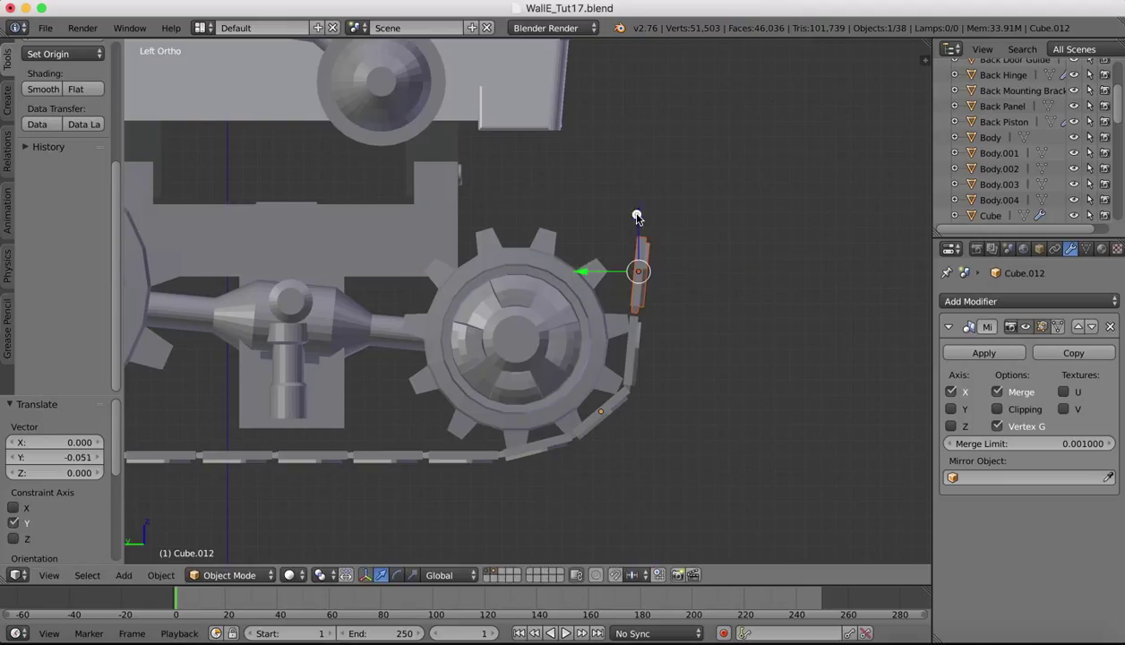
pyautogui.moveTo(636, 217); pyautogui.dragTo(638, 223)
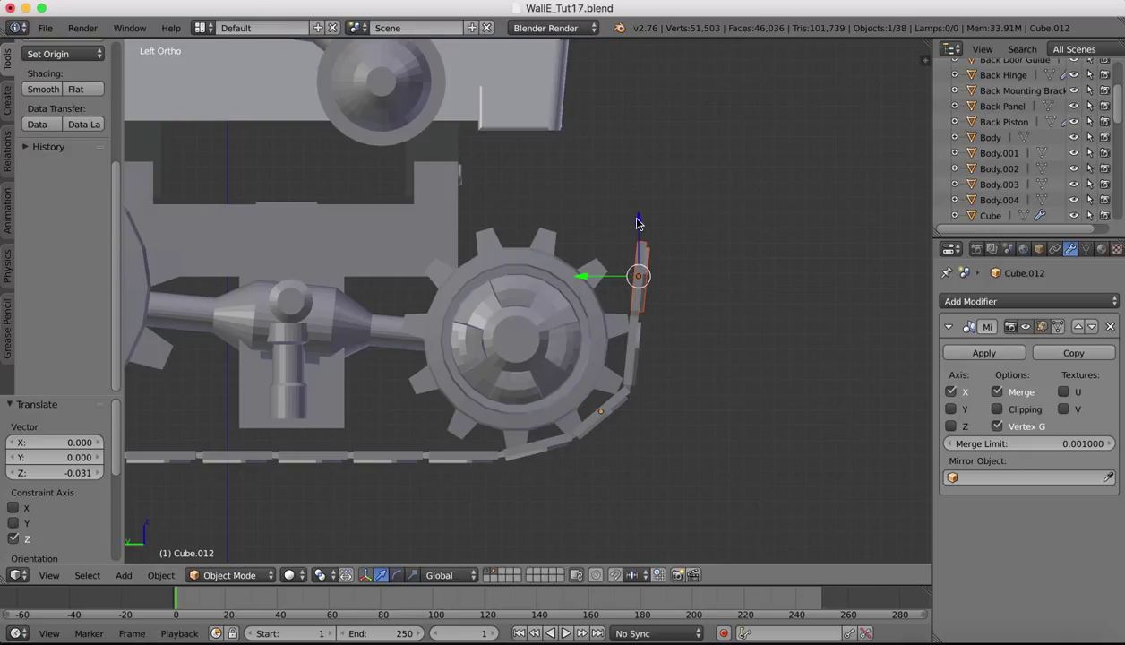
# Lean the eleventh tread plate toward the wheel about X, move it 0.113 along Y, rotate it another -6.166° and move it 0.015 along Y.
pyautogui.press('r')
pyautogui.press('x')
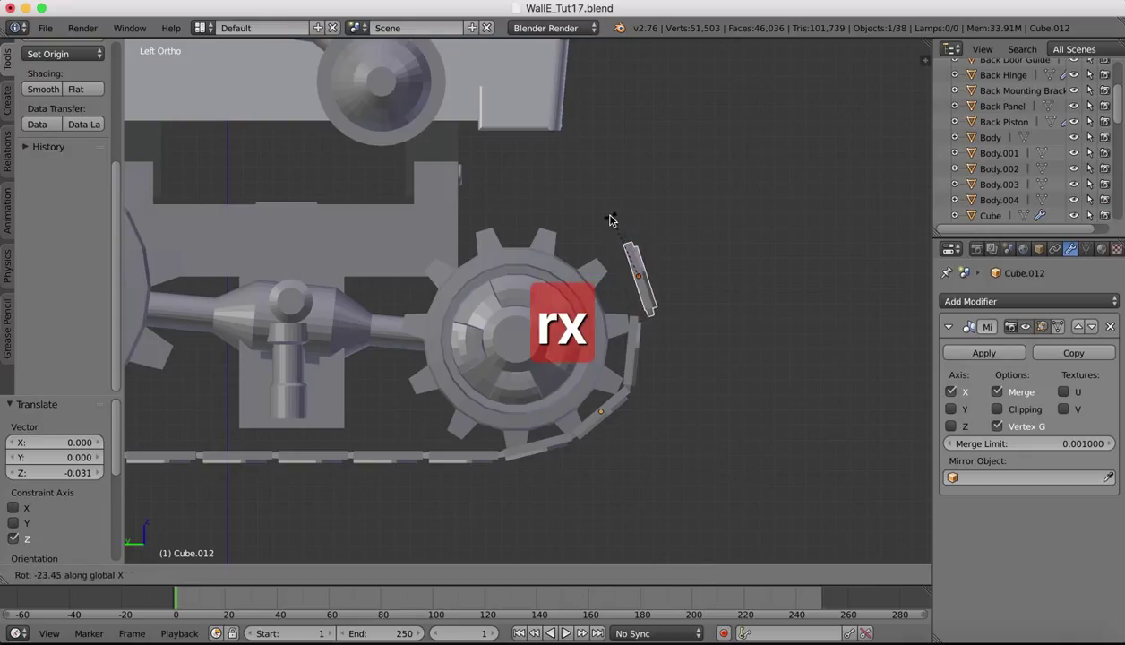
pyautogui.click(609, 219)
pyautogui.moveTo(583, 266)
pyautogui.mouseDown()
pyautogui.moveTo(568, 261)
pyautogui.moveTo(565, 276)
pyautogui.mouseUp()
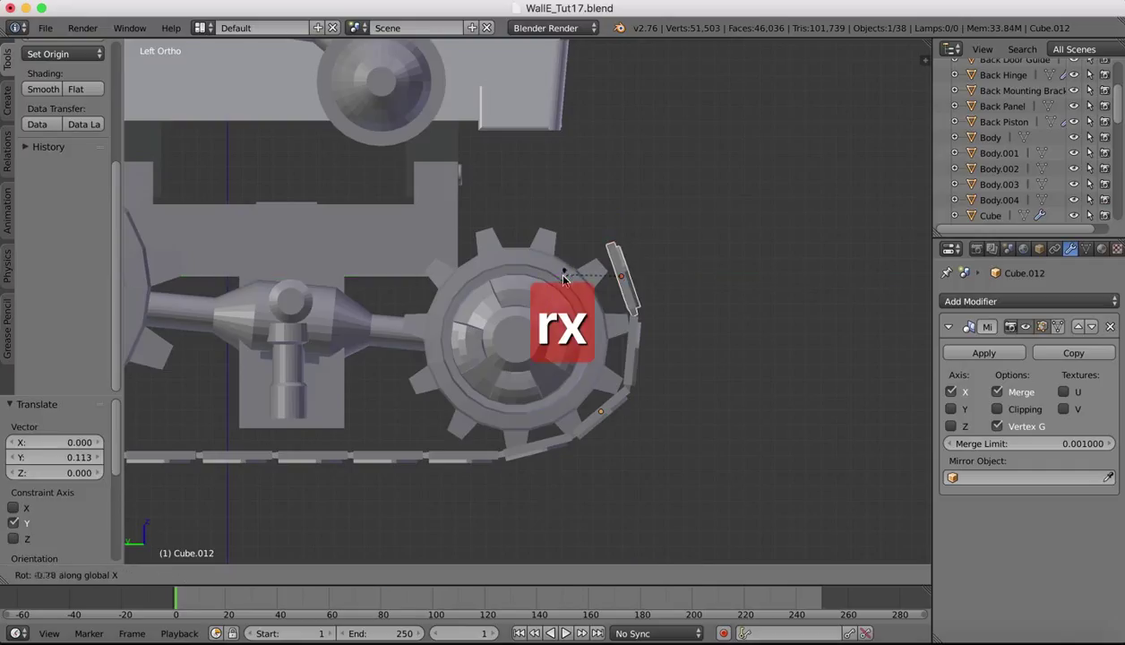
pyautogui.click(563, 282)
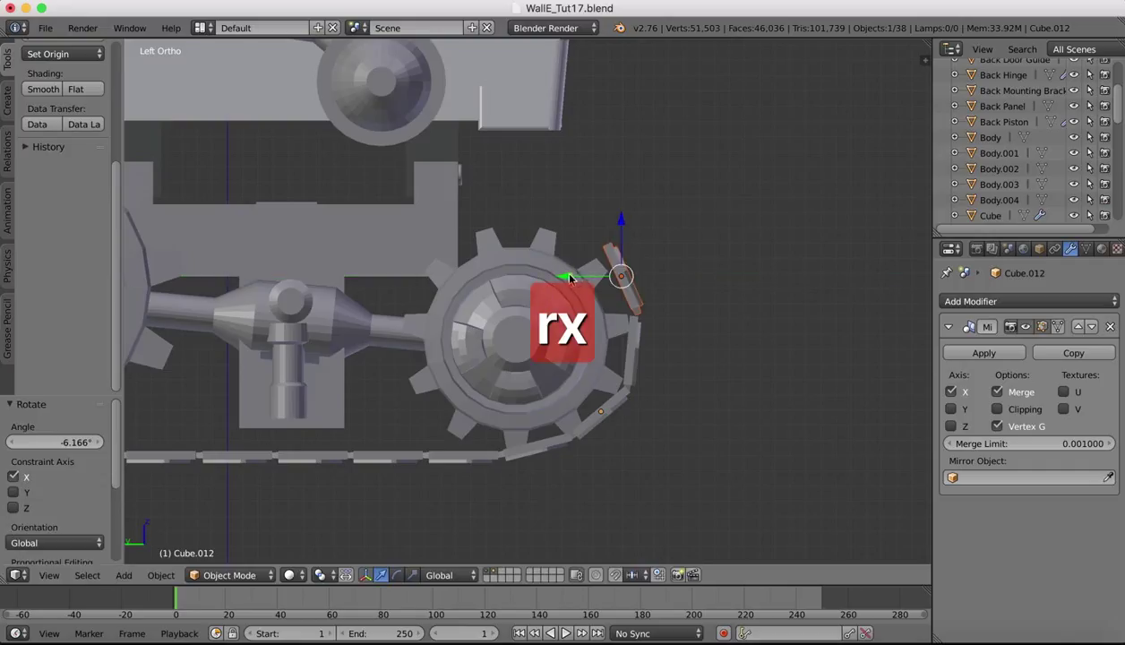
pyautogui.moveTo(566, 278); pyautogui.dragTo(566, 277)
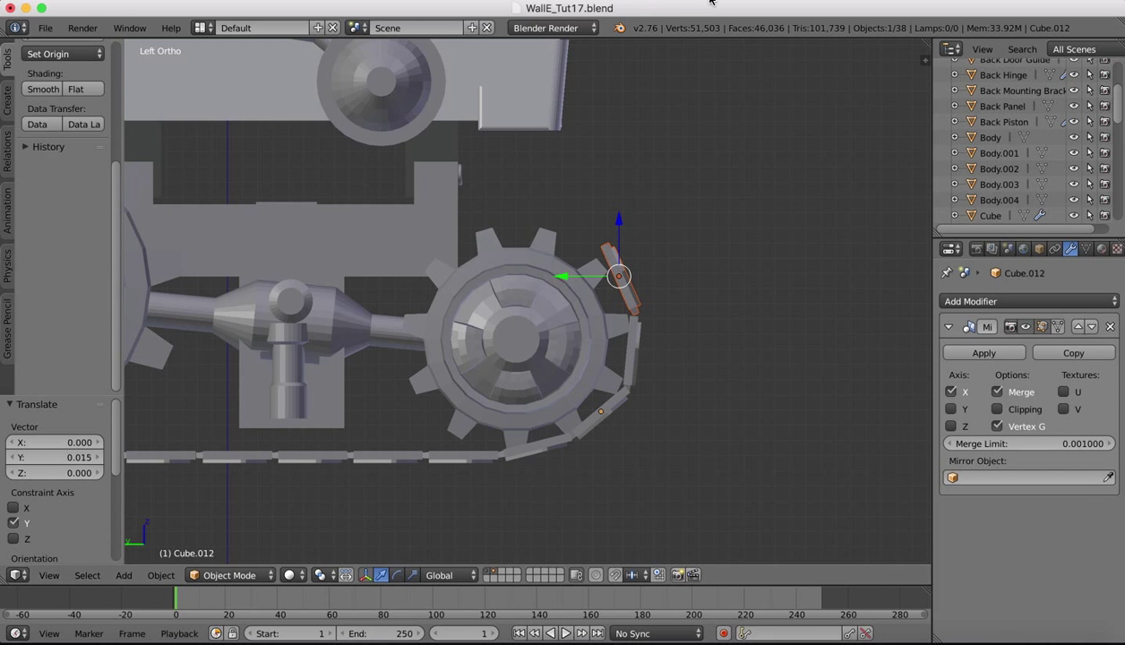
pyautogui.click(669, 3)
pyautogui.click(722, 24)
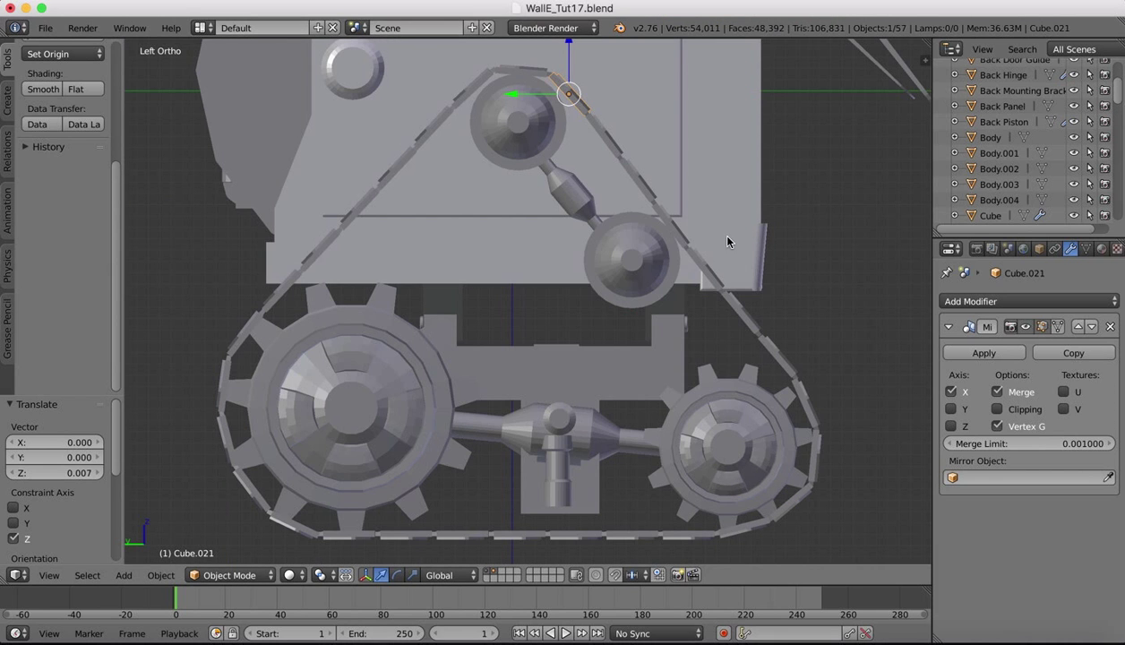
# Examine the closed tread loop around the wheels from the side, front and rear of the robot.
pyautogui.scroll(-5, 727, 242)
pyautogui.hscroll(5, 727, 242)
pyautogui.scroll(8, 727, 242)
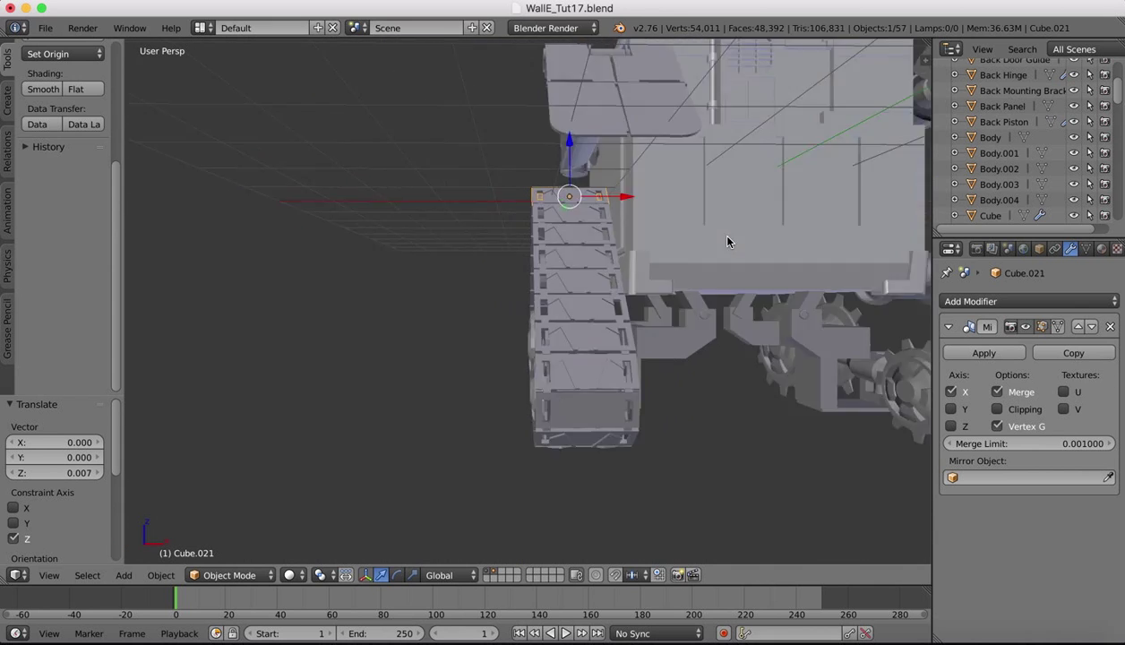
pyautogui.scroll(-4, 727, 240)
pyautogui.hscroll(-6, 727, 240)
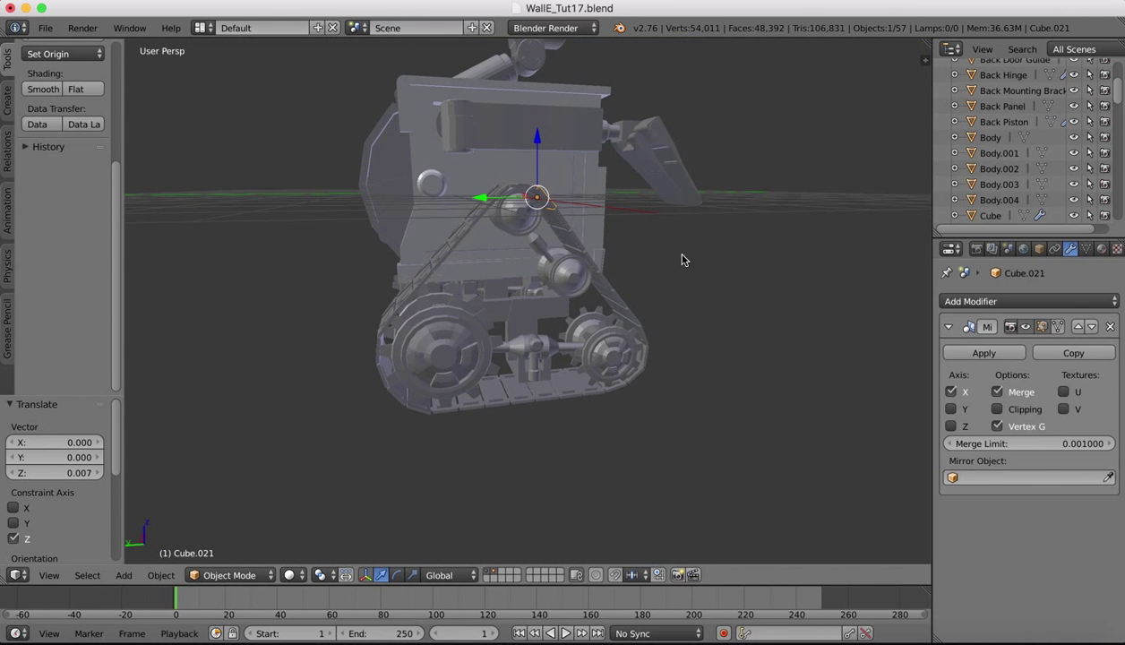
pyautogui.scroll(-5, 682, 250)
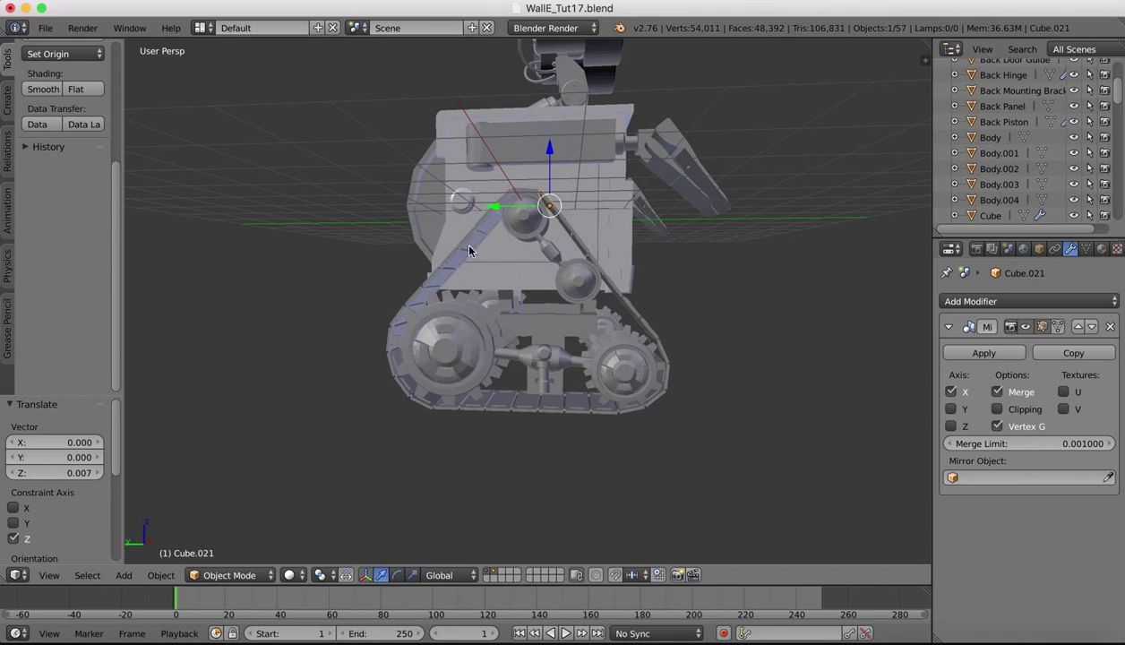
pyautogui.hscroll(5, 678, 304)
pyautogui.scroll(8, 678, 295)
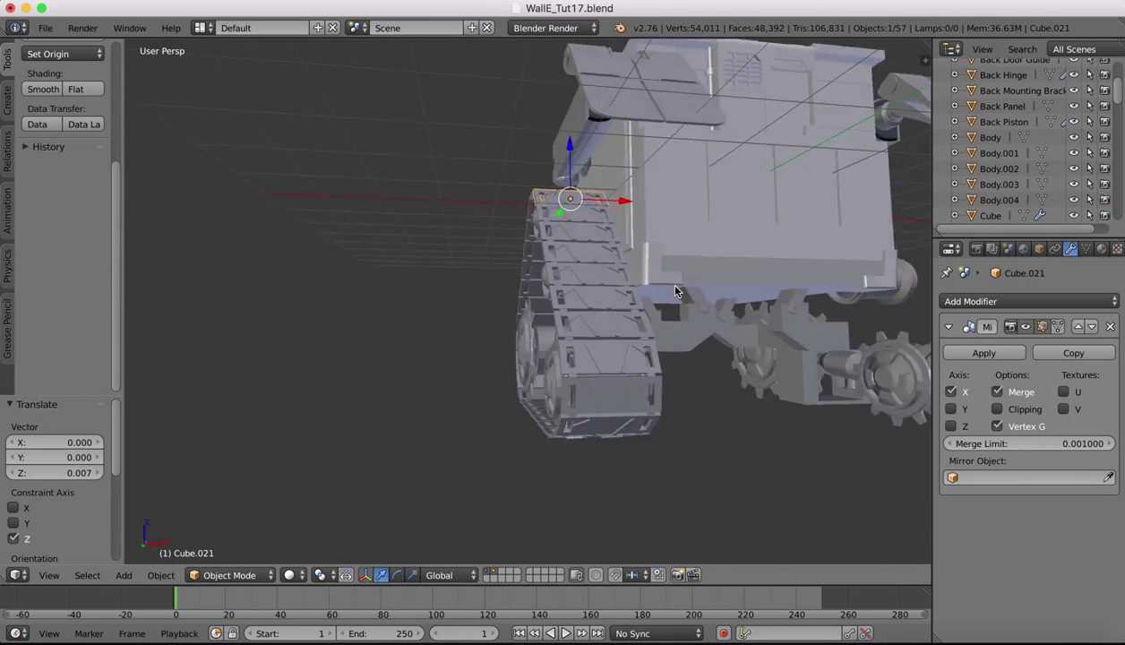
pyautogui.scroll(-6, 676, 291)
pyautogui.hscroll(-6, 676, 291)
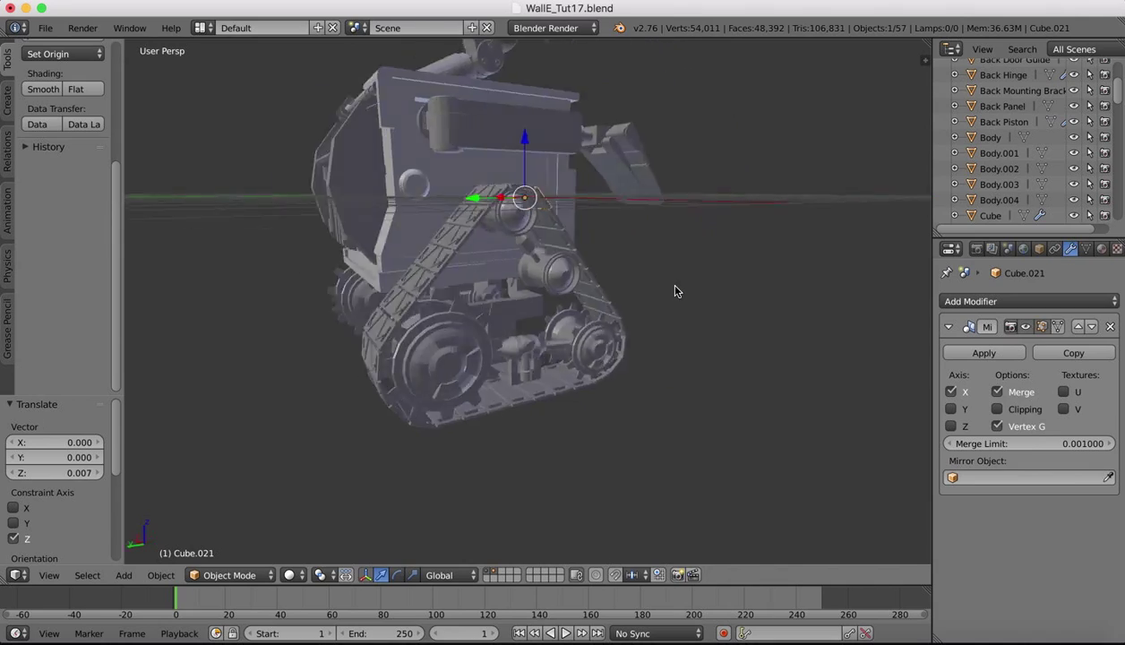
pyautogui.hscroll(-3, 676, 285)
pyautogui.hscroll(10, 675, 285)
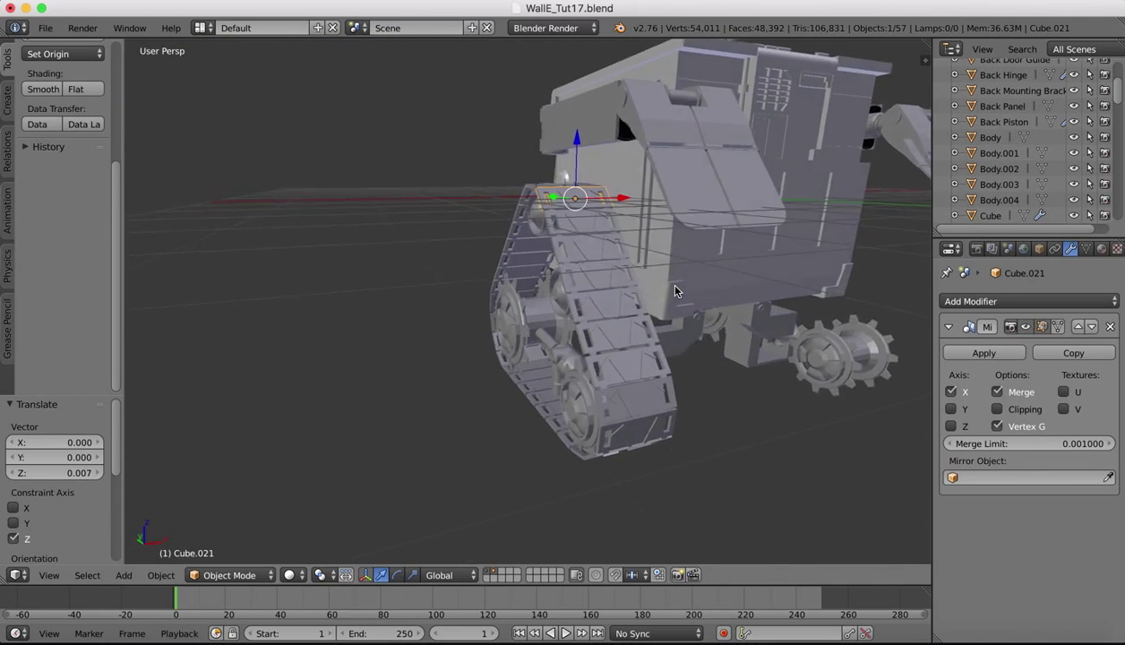
pyautogui.hscroll(-2, 675, 286)
pyautogui.hscroll(8, 676, 291)
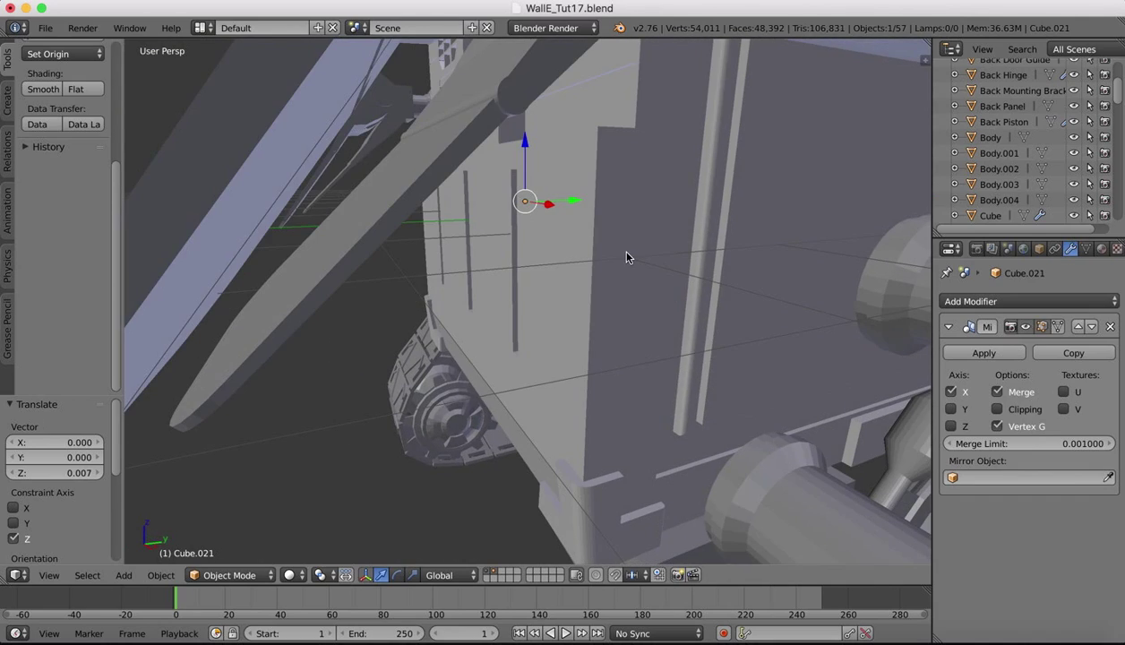
pyautogui.scroll(-4, 627, 257)
pyautogui.scroll(-5, 627, 257)
pyautogui.hscroll(-10, 627, 257)
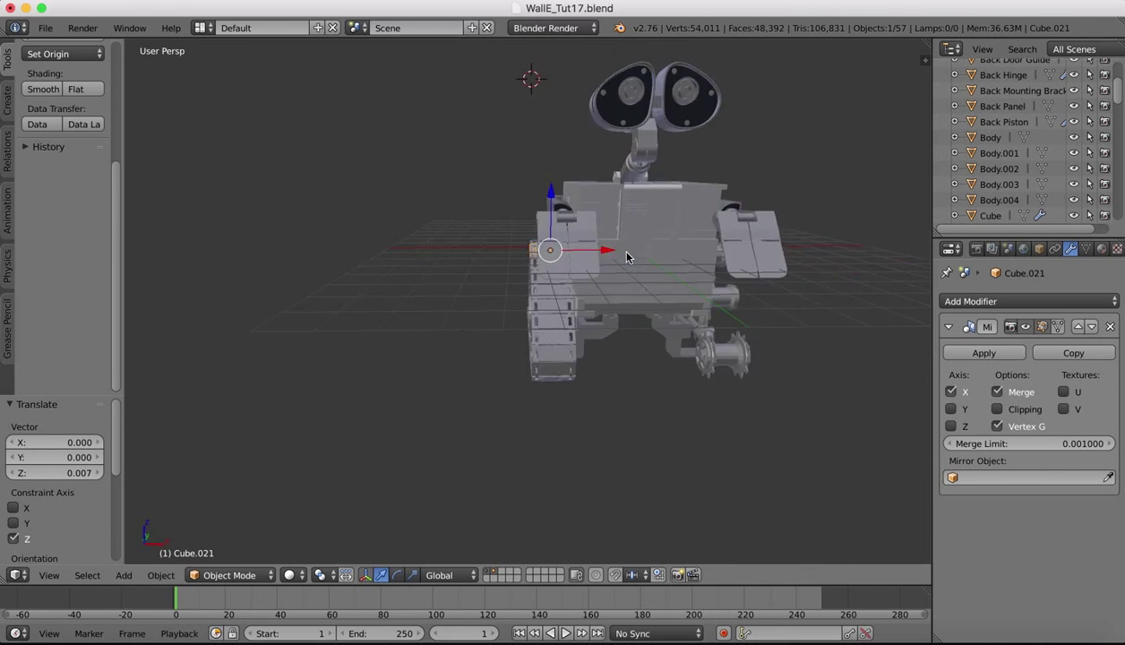
pyautogui.hscroll(-3, 626, 252)
pyautogui.scroll(5, 573, 256)
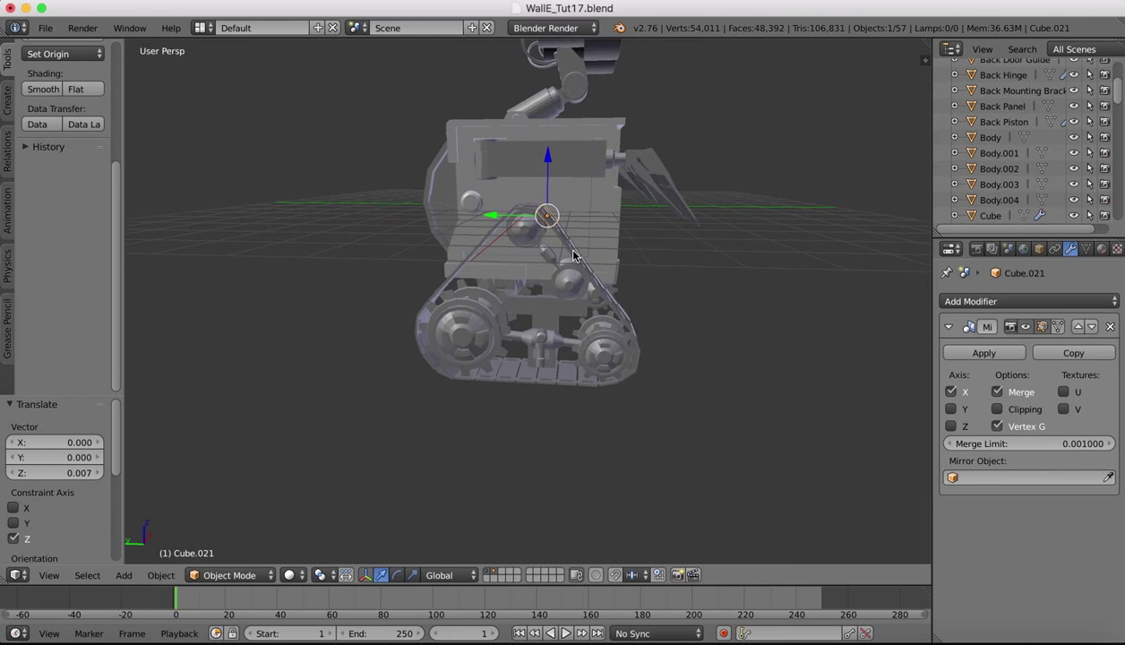
# Select every plate around the tread loop, finishing with the one on top of the upper wheel, and join them into one object.
pyautogui.hscroll(4, 573, 255)
pyautogui.keyDown('shift'); pyautogui.rightClick(595, 190); pyautogui.keyUp('shift')
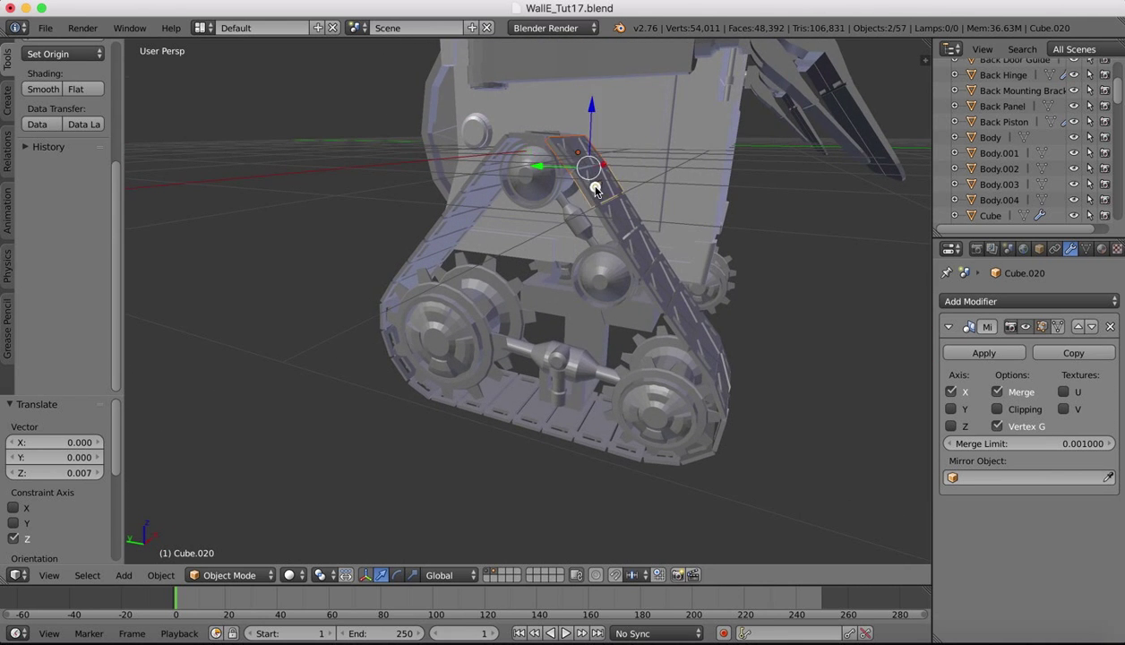
pyautogui.keyDown('shift'); pyautogui.rightClick(619, 235); pyautogui.keyUp('shift')
pyautogui.keyDown('shift'); pyautogui.rightClick(631, 258); pyautogui.keyUp('shift')
pyautogui.keyDown('shift'); pyautogui.rightClick(649, 283); pyautogui.keyUp('shift')
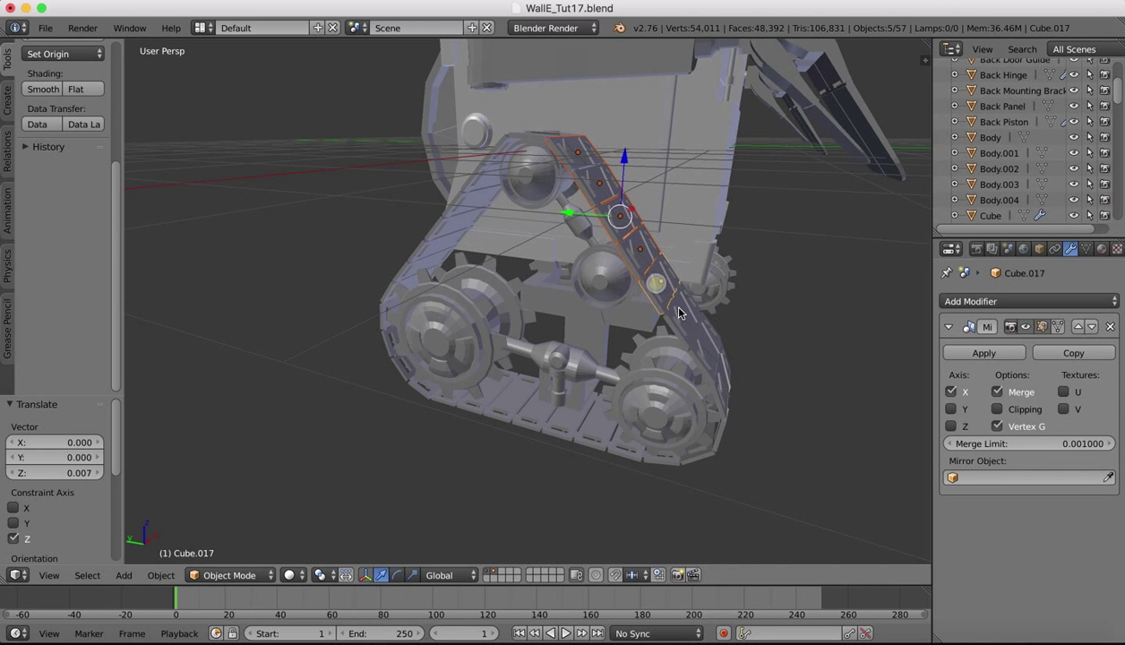
pyautogui.keyDown('shift'); pyautogui.rightClick(672, 308); pyautogui.keyUp('shift')
pyautogui.keyDown('shift'); pyautogui.rightClick(715, 354); pyautogui.keyUp('shift')
pyautogui.keyDown('shift'); pyautogui.rightClick(723, 387); pyautogui.keyUp('shift')
pyautogui.moveTo(725, 390); pyautogui.dragTo(771, 425, button='middle')
pyautogui.keyDown('shift'); pyautogui.rightClick(741, 421); pyautogui.keyUp('shift')
pyautogui.keyDown('shift'); pyautogui.rightClick(722, 462); pyautogui.keyUp('shift')
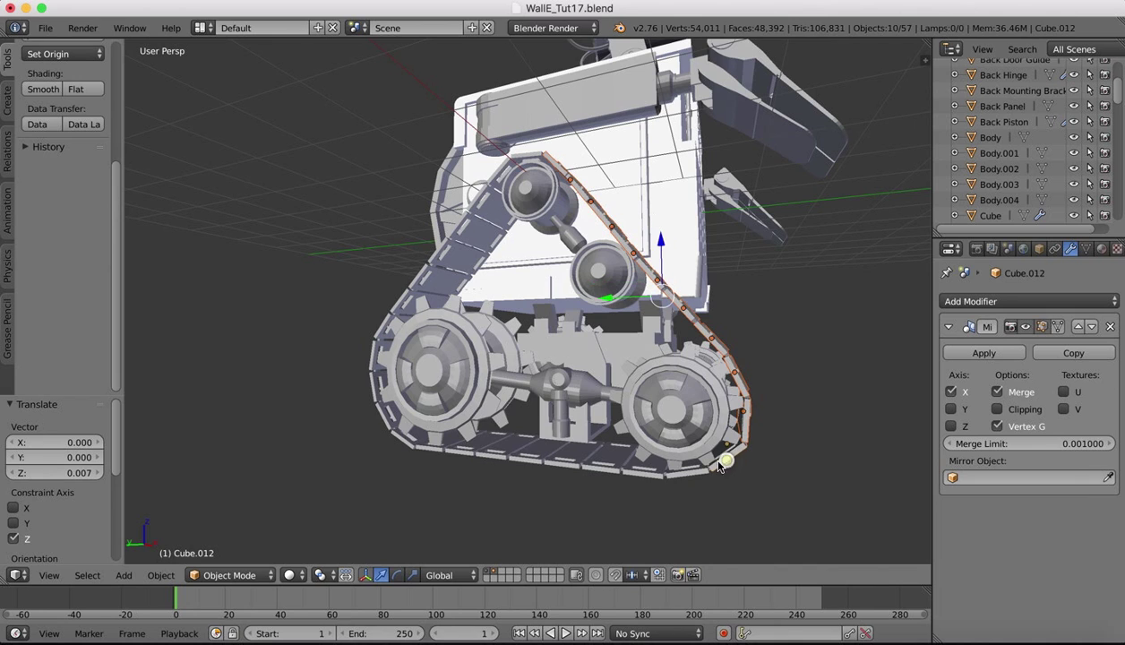
pyautogui.keyDown('shift'); pyautogui.rightClick(679, 478); pyautogui.keyUp('shift')
pyautogui.keyDown('shift'); pyautogui.rightClick(634, 473); pyautogui.keyUp('shift')
pyautogui.keyDown('shift'); pyautogui.rightClick(598, 463); pyautogui.keyUp('shift')
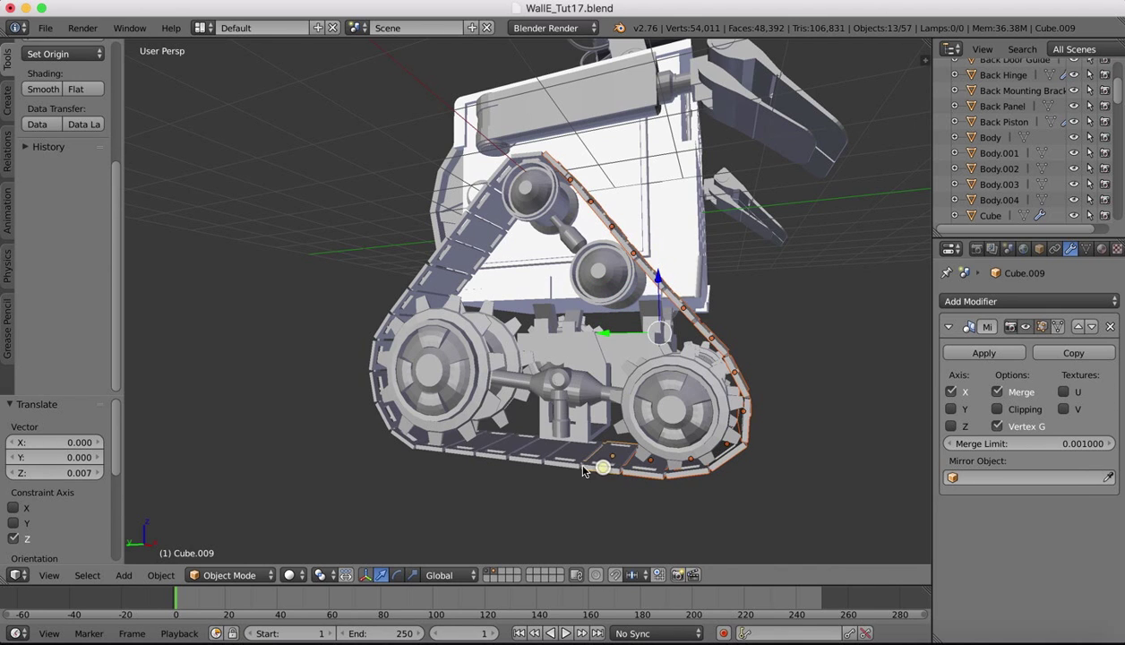
pyautogui.keyDown('shift'); pyautogui.rightClick(570, 466); pyautogui.keyUp('shift')
pyautogui.keyDown('shift'); pyautogui.rightClick(528, 459); pyautogui.keyUp('shift')
pyautogui.keyDown('shift'); pyautogui.rightClick(496, 456); pyautogui.keyUp('shift')
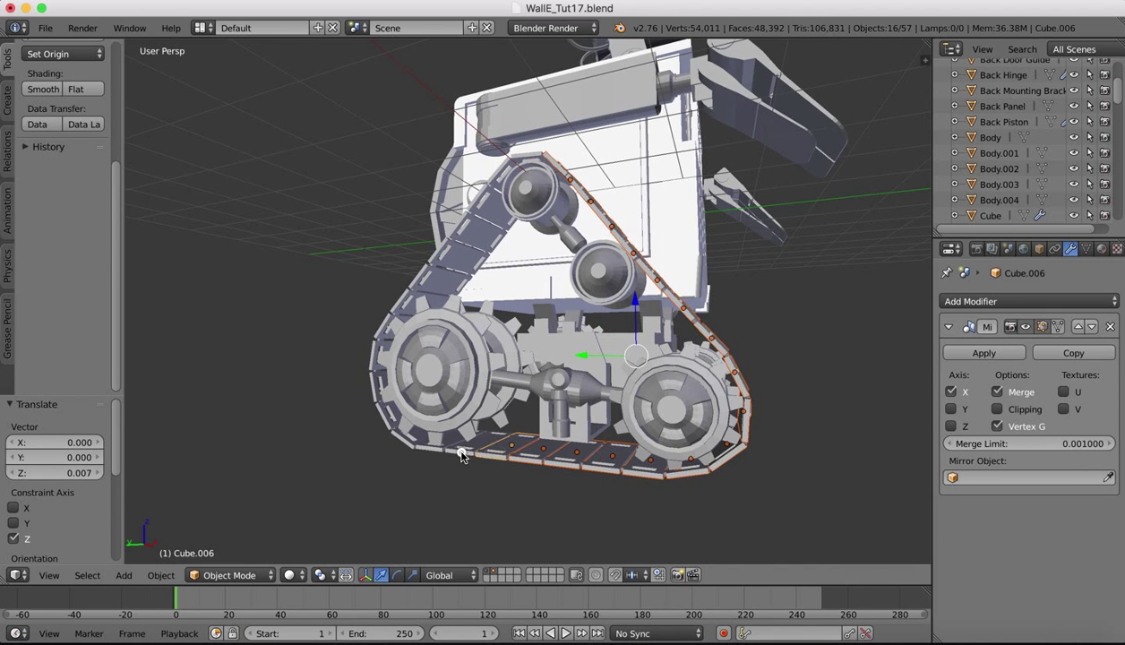
pyautogui.keyDown('shift'); pyautogui.rightClick(461, 454); pyautogui.keyUp('shift')
pyautogui.keyDown('shift'); pyautogui.rightClick(421, 450); pyautogui.keyUp('shift')
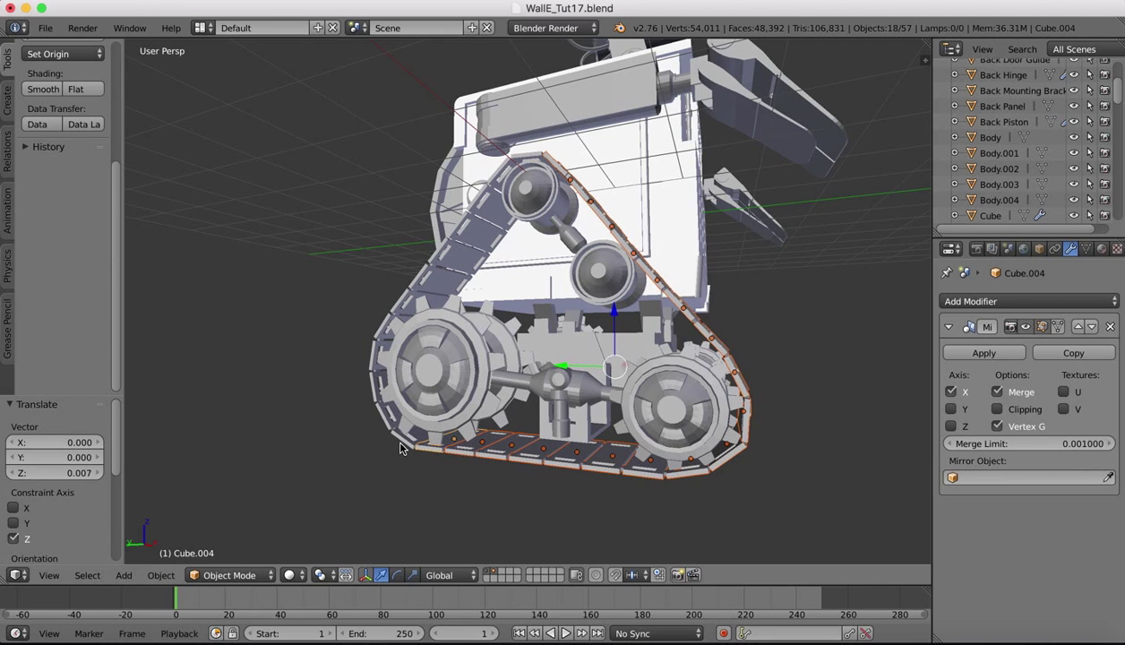
pyautogui.keyDown('shift'); pyautogui.rightClick(392, 430); pyautogui.keyUp('shift')
pyautogui.keyDown('shift'); pyautogui.rightClick(383, 407); pyautogui.keyUp('shift')
pyautogui.keyDown('shift'); pyautogui.rightClick(377, 382); pyautogui.keyUp('shift')
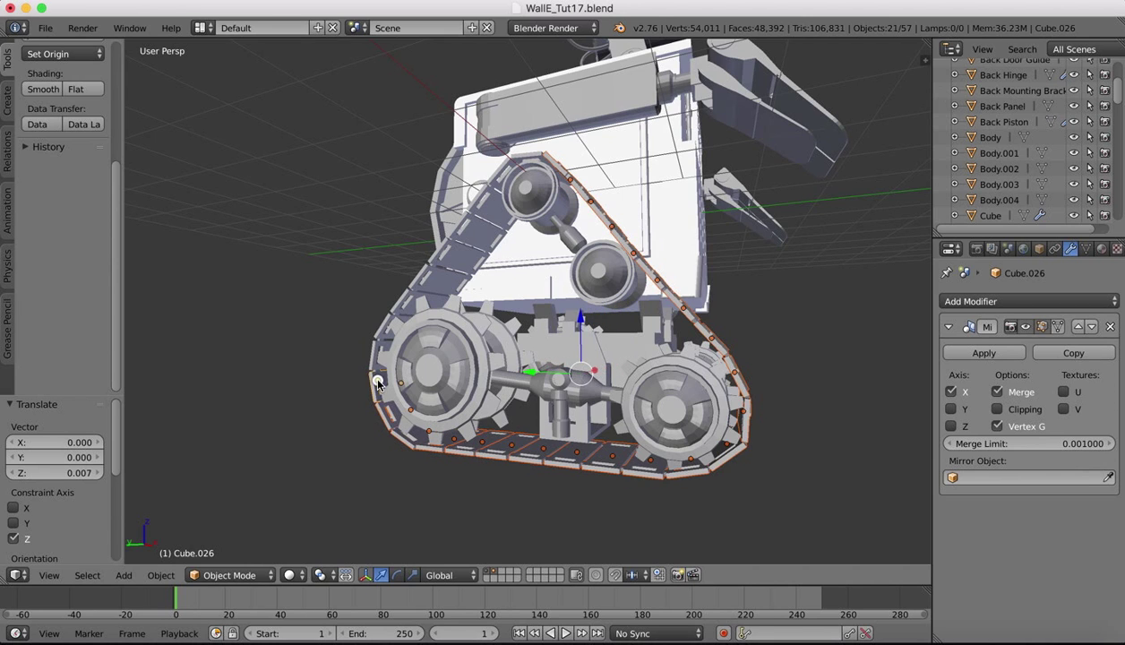
pyautogui.keyDown('shift'); pyautogui.rightClick(374, 345); pyautogui.keyUp('shift')
pyautogui.keyDown('shift'); pyautogui.rightClick(382, 324); pyautogui.keyUp('shift')
pyautogui.keyDown('shift'); pyautogui.rightClick(398, 301); pyautogui.keyUp('shift')
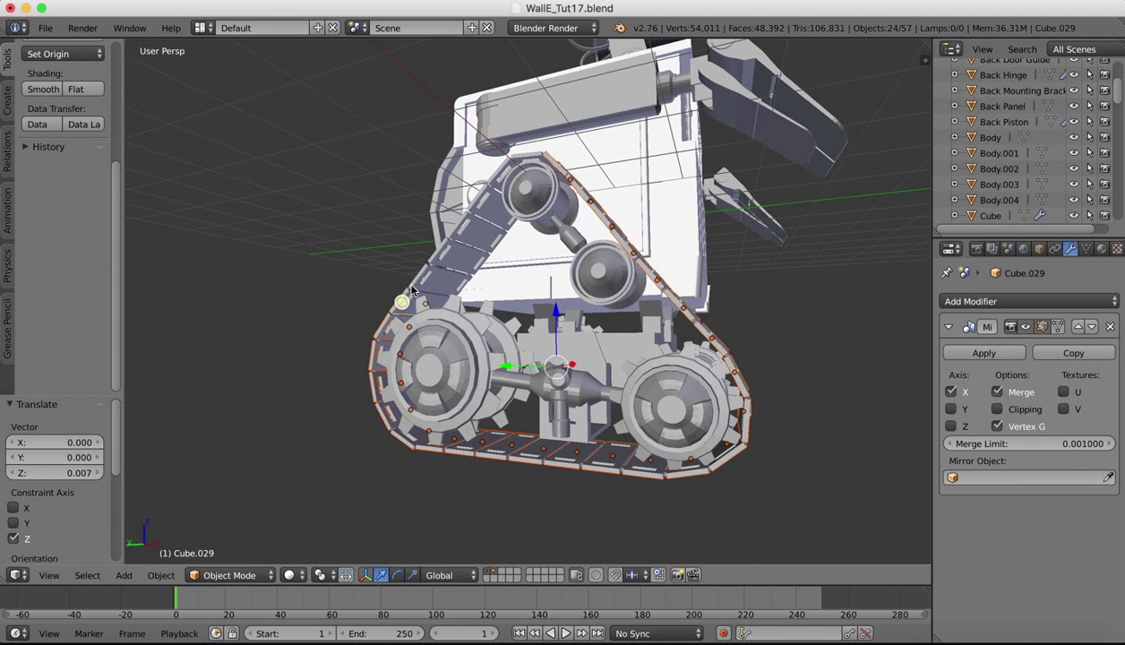
pyautogui.keyDown('shift'); pyautogui.rightClick(421, 278); pyautogui.keyUp('shift')
pyautogui.keyDown('shift'); pyautogui.rightClick(439, 253); pyautogui.keyUp('shift')
pyautogui.keyDown('shift'); pyautogui.rightClick(456, 228); pyautogui.keyUp('shift')
pyautogui.keyDown('shift'); pyautogui.rightClick(476, 201); pyautogui.keyUp('shift')
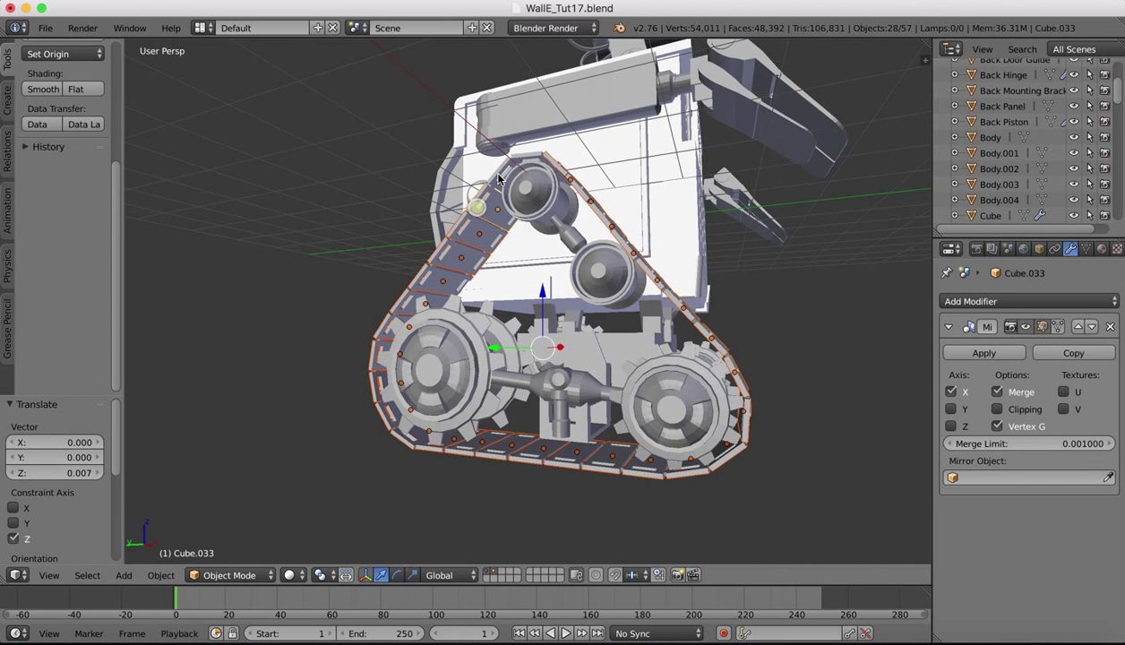
pyautogui.keyDown('shift'); pyautogui.rightClick(499, 172); pyautogui.keyUp('shift')
pyautogui.keyDown('shift'); pyautogui.rightClick(517, 152); pyautogui.keyUp('shift')
pyautogui.moveTo(517, 153); pyautogui.dragTo(638, 154, button='middle')
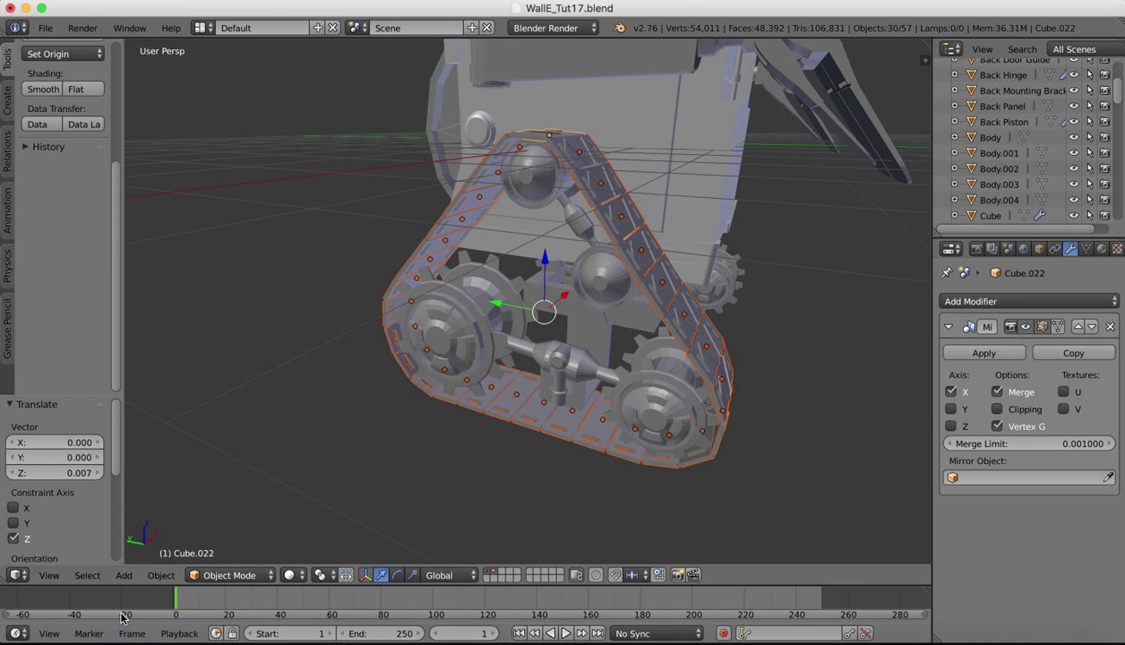
pyautogui.click(162, 576)
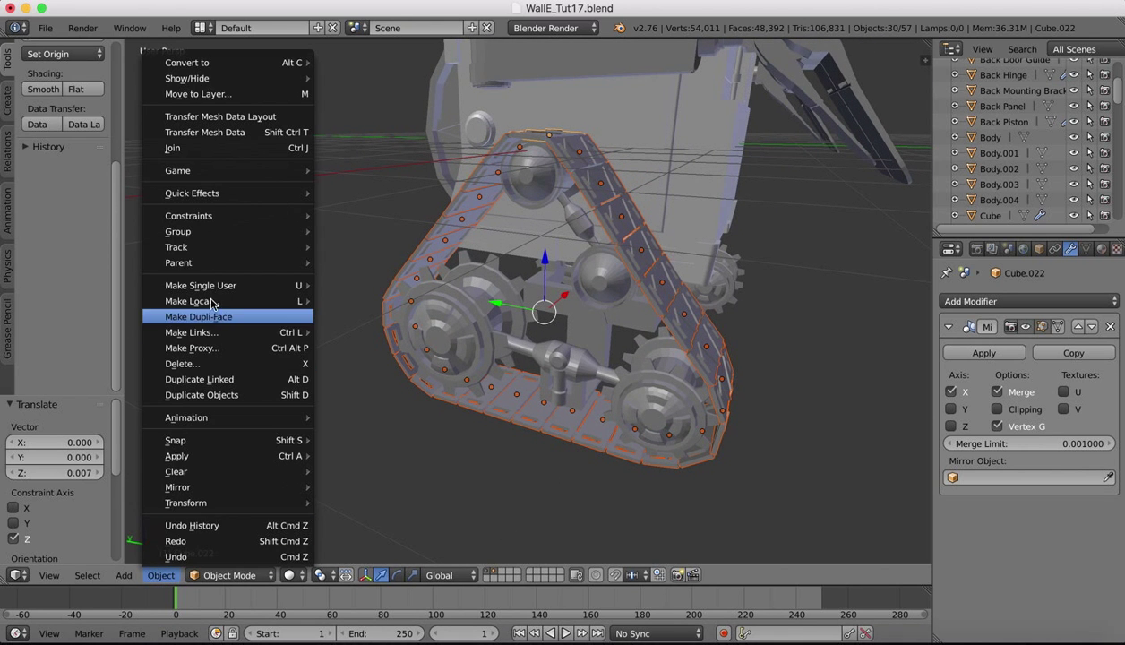
pyautogui.click(180, 149)
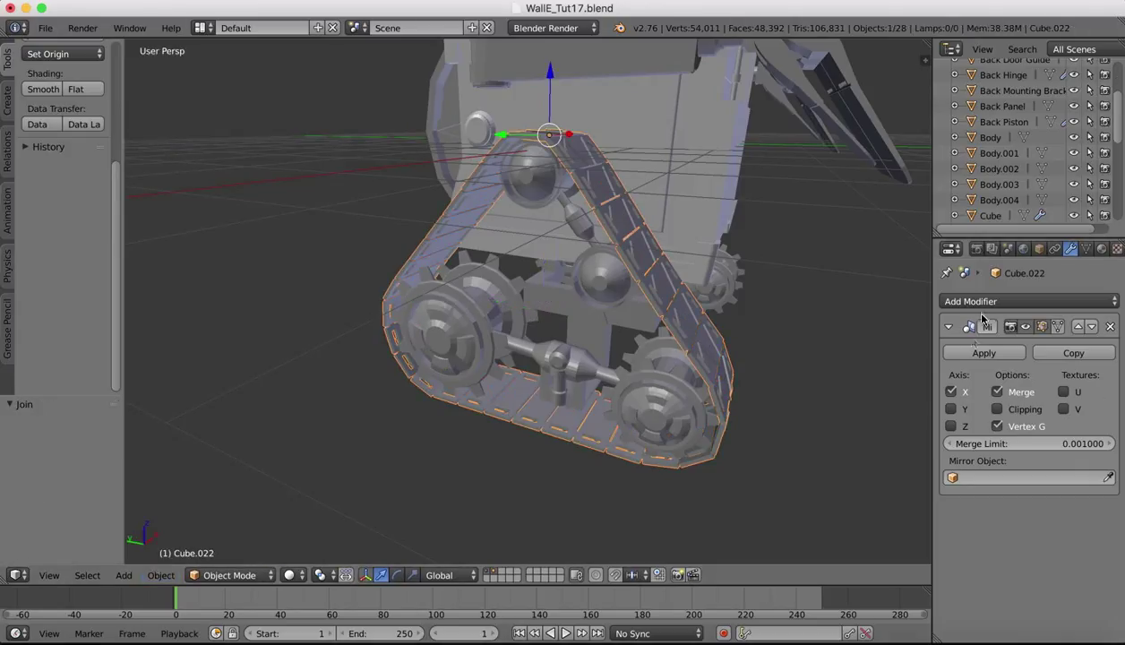
# Apply the joined tread's existing Mirror modifier and add a new Mirror modifier to it.
pyautogui.click(982, 353)
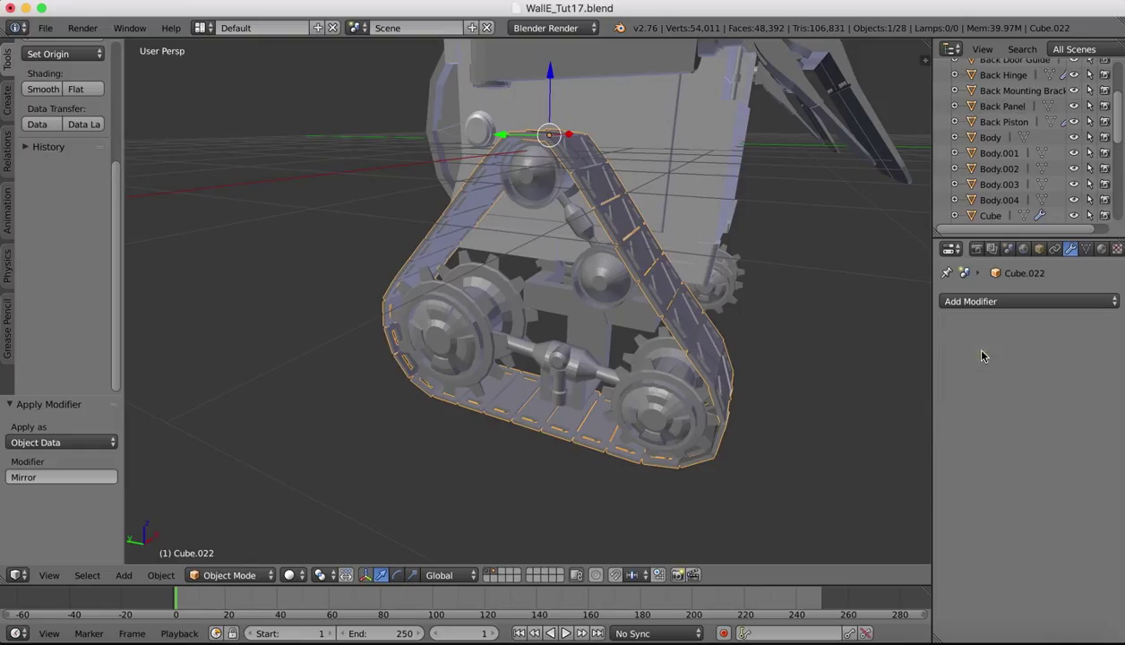
pyautogui.click(980, 301)
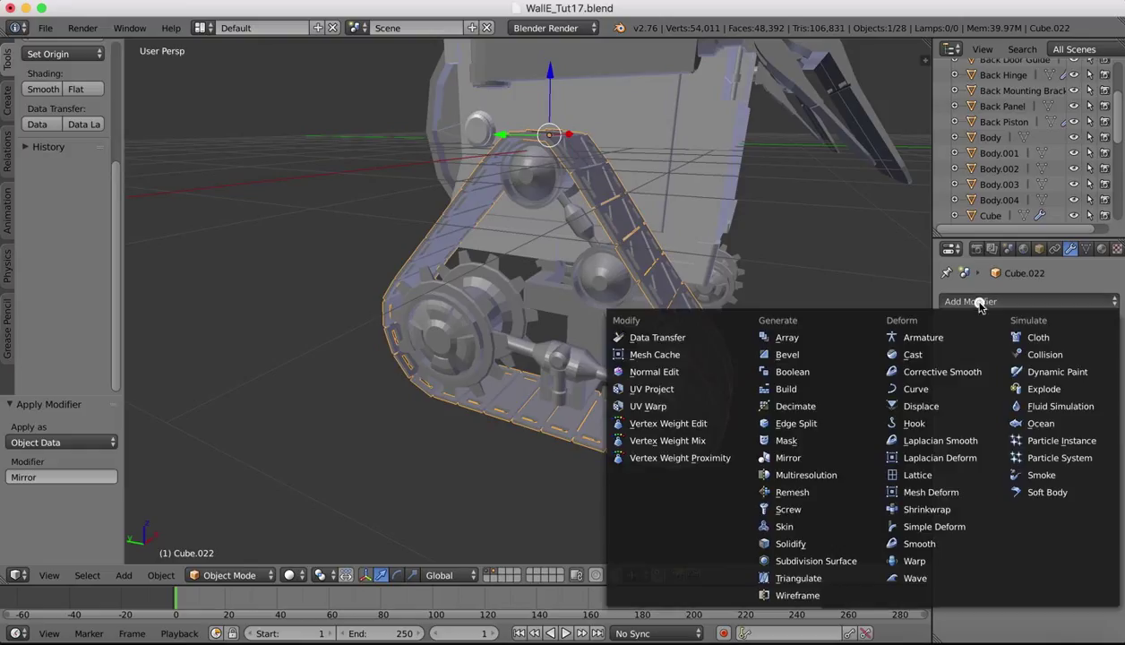
pyautogui.click(788, 458)
# Mirror the tread to the robot's other side by setting Body as the mirror object of the new Mirror modifier.
pyautogui.scroll(-2, 294, 264)
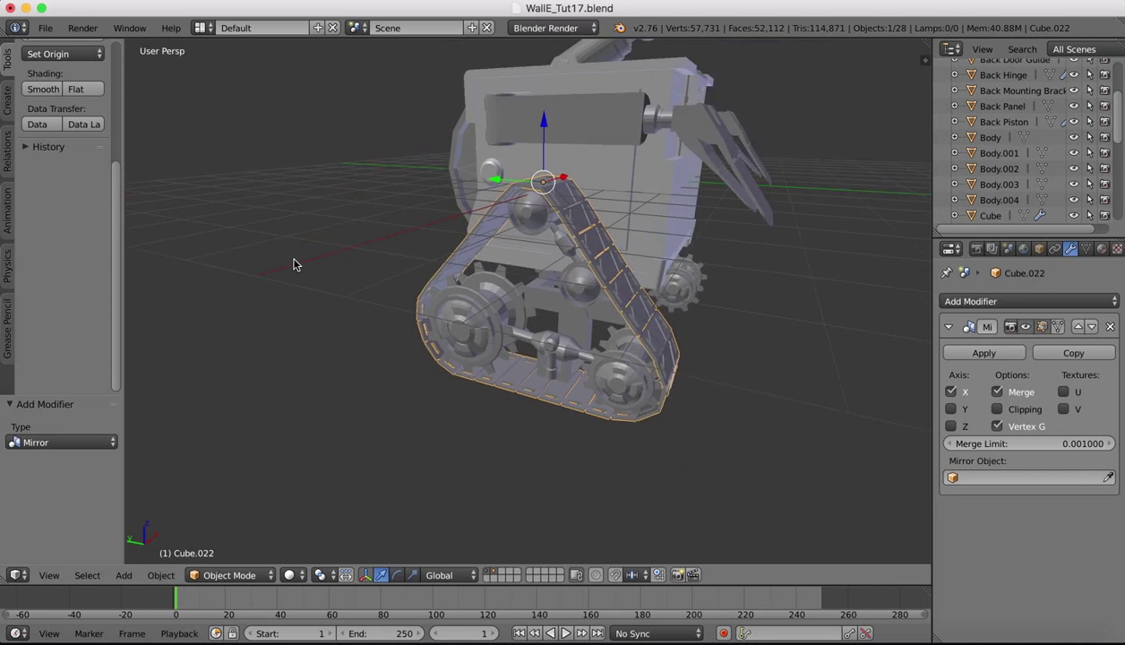
pyautogui.hscroll(-5, 295, 265)
pyautogui.hscroll(4, 295, 264)
pyautogui.scroll(-1, 295, 264)
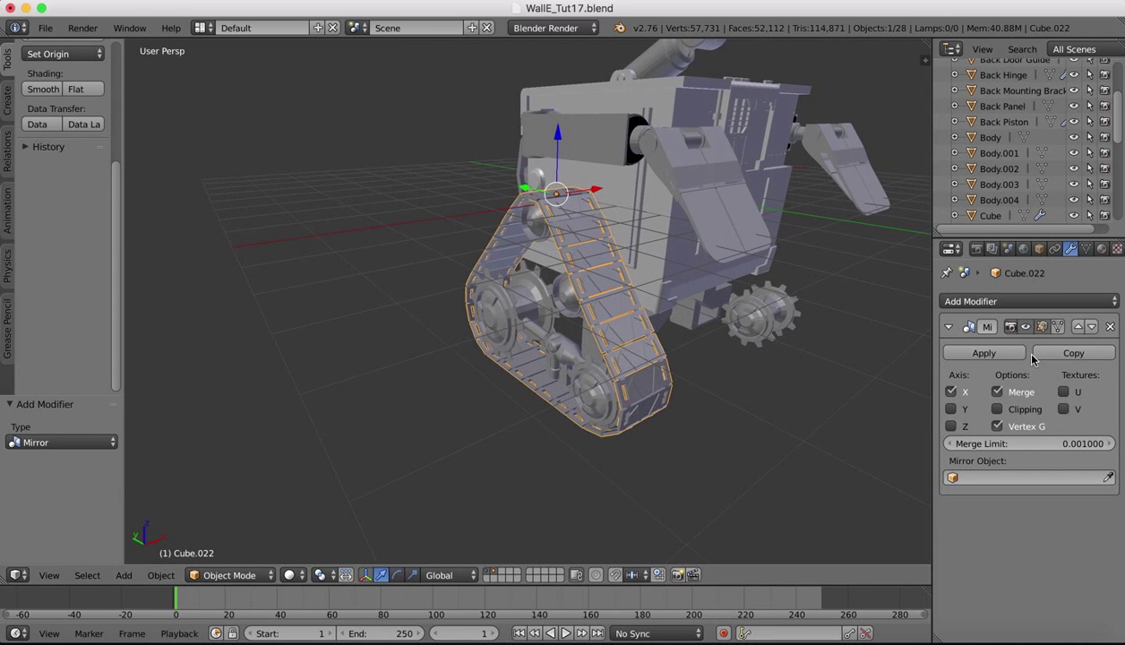
pyautogui.click(1107, 477)
pyautogui.click(657, 232)
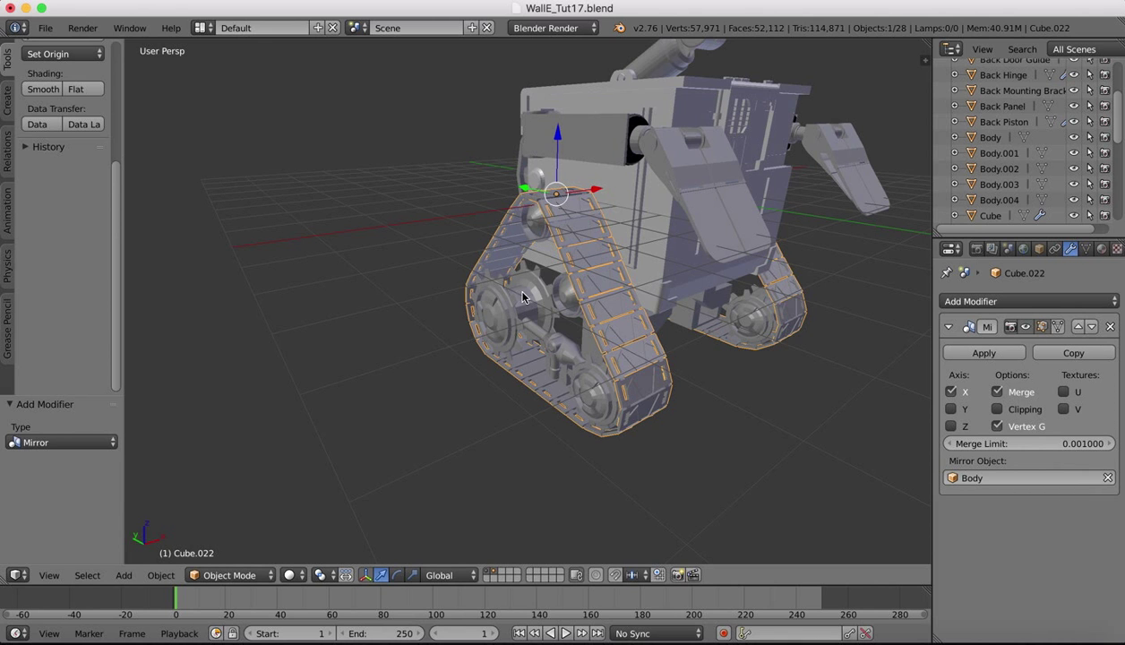
# Inspect the treads on both sides of the robot from the front and at an angle.
pyautogui.hscroll(5, 391, 414)
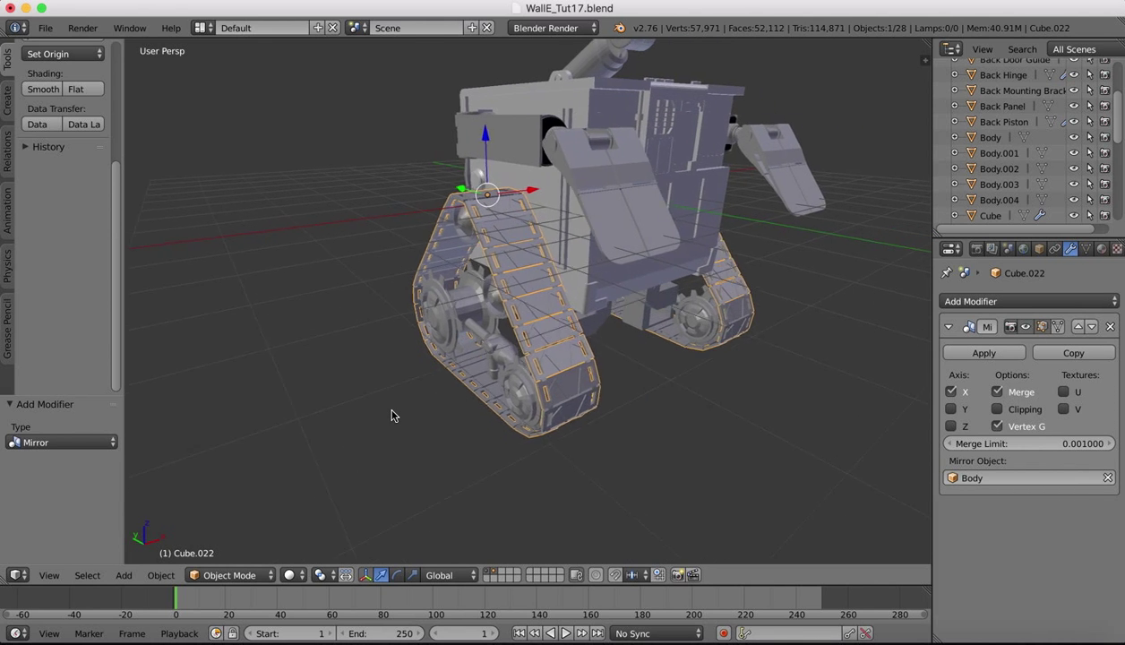
pyautogui.scroll(-1, 605, 194)
pyautogui.hscroll(-5, 605, 194)
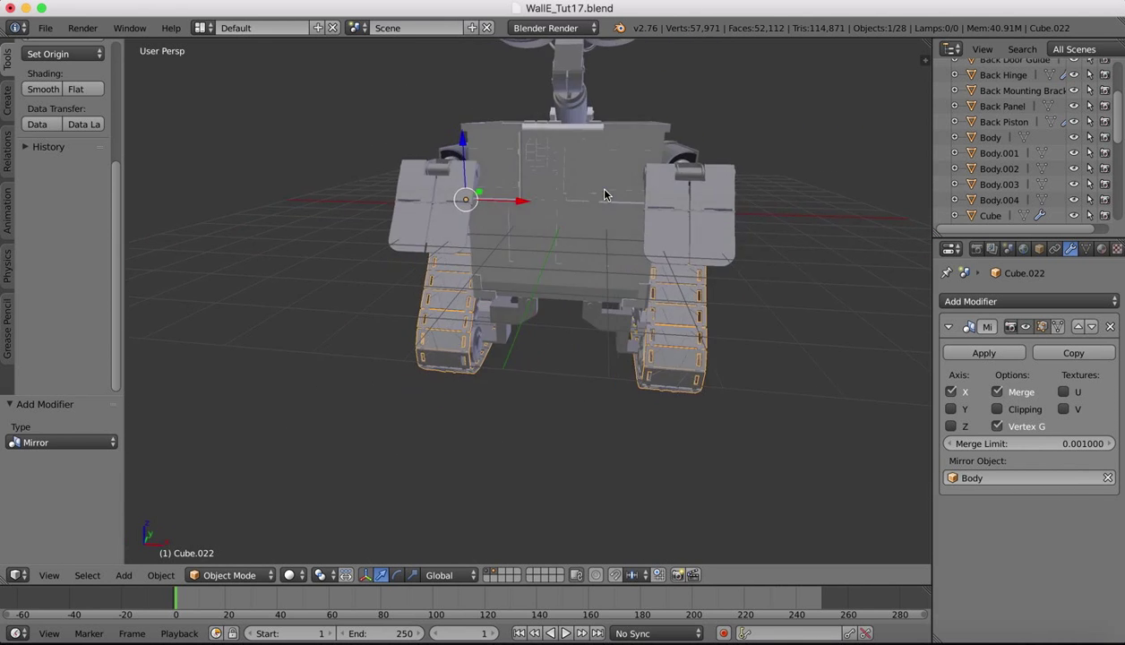
pyautogui.scroll(15, 652, 135)
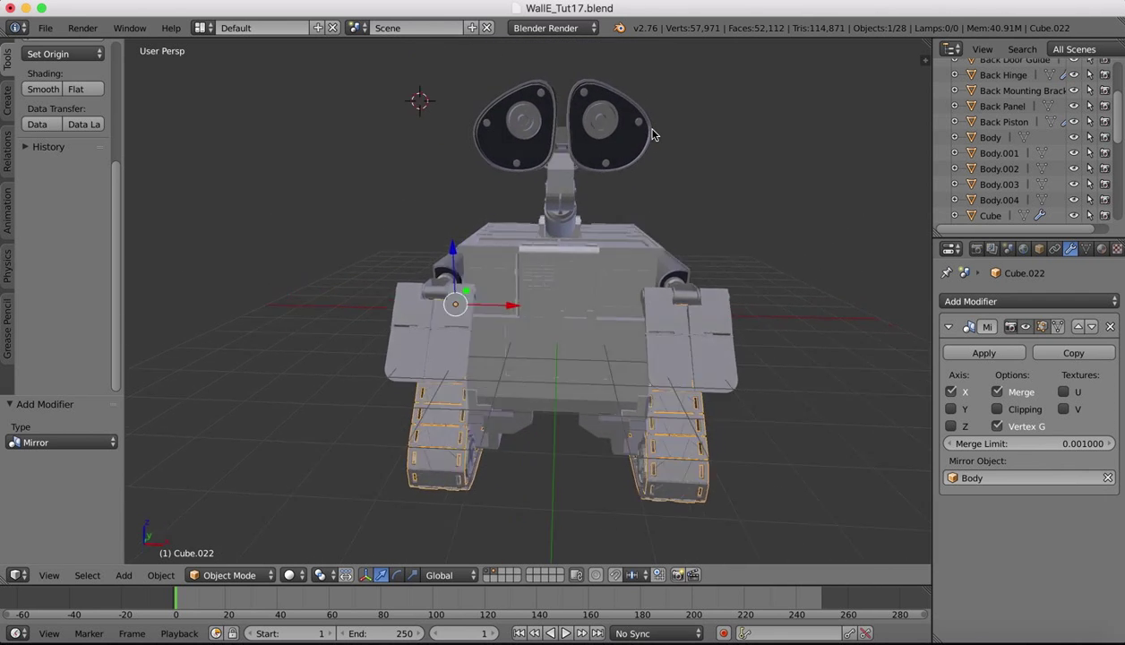
pyautogui.hscroll(-5, 652, 134)
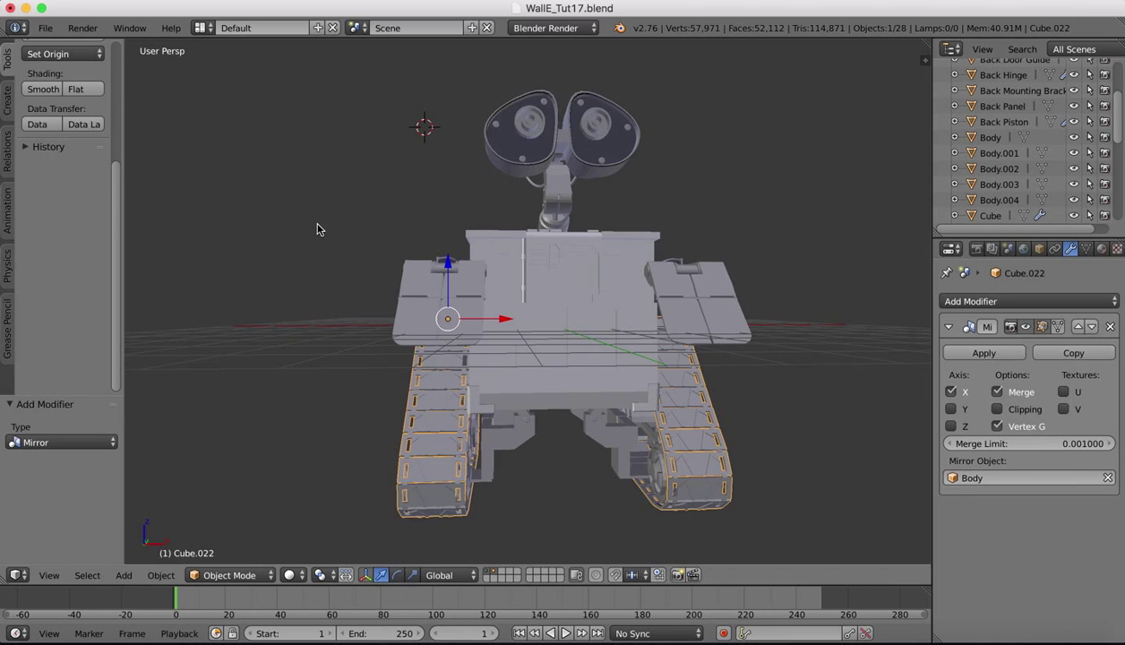
# Examine the whole robot with its mirrored treads from both sides, the back and a low angle.
pyautogui.hscroll(-15, 317, 230)
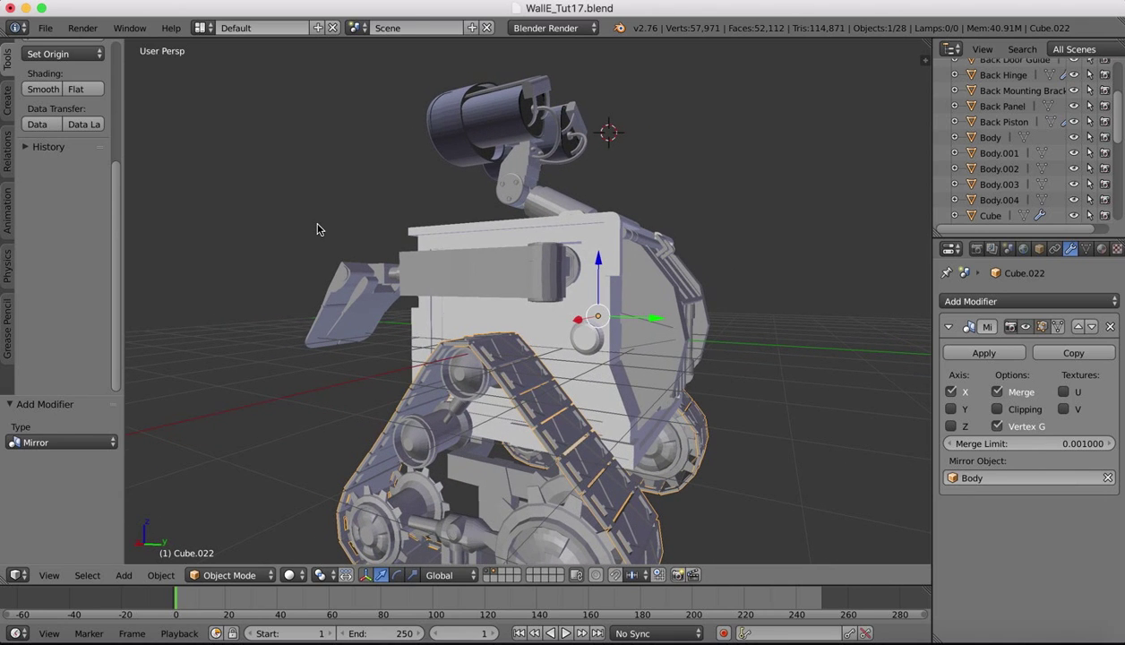
pyautogui.scroll(-8, 347, 240)
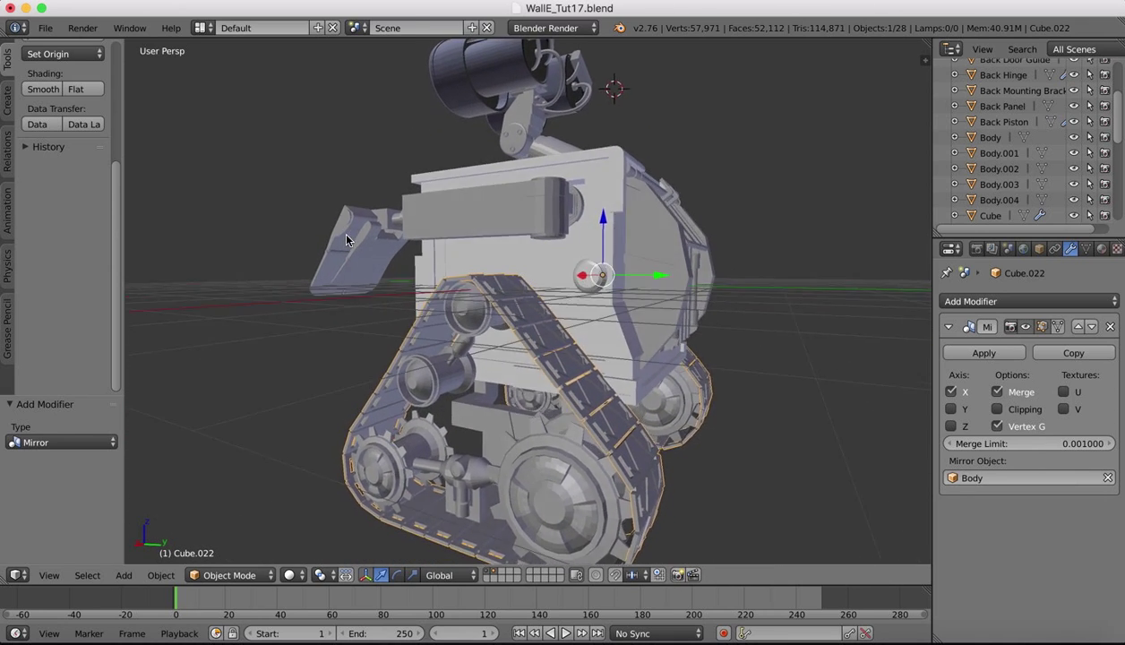
pyautogui.hscroll(20, 348, 240)
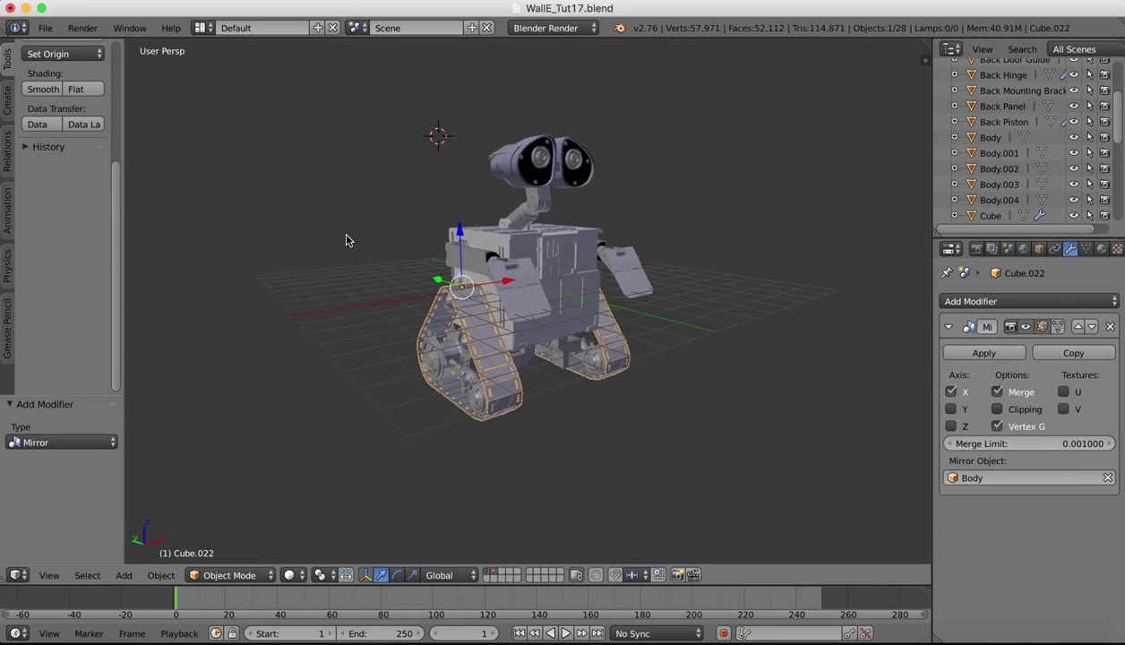
pyautogui.hscroll(-7, 347, 240)
pyautogui.hscroll(-20, 348, 240)
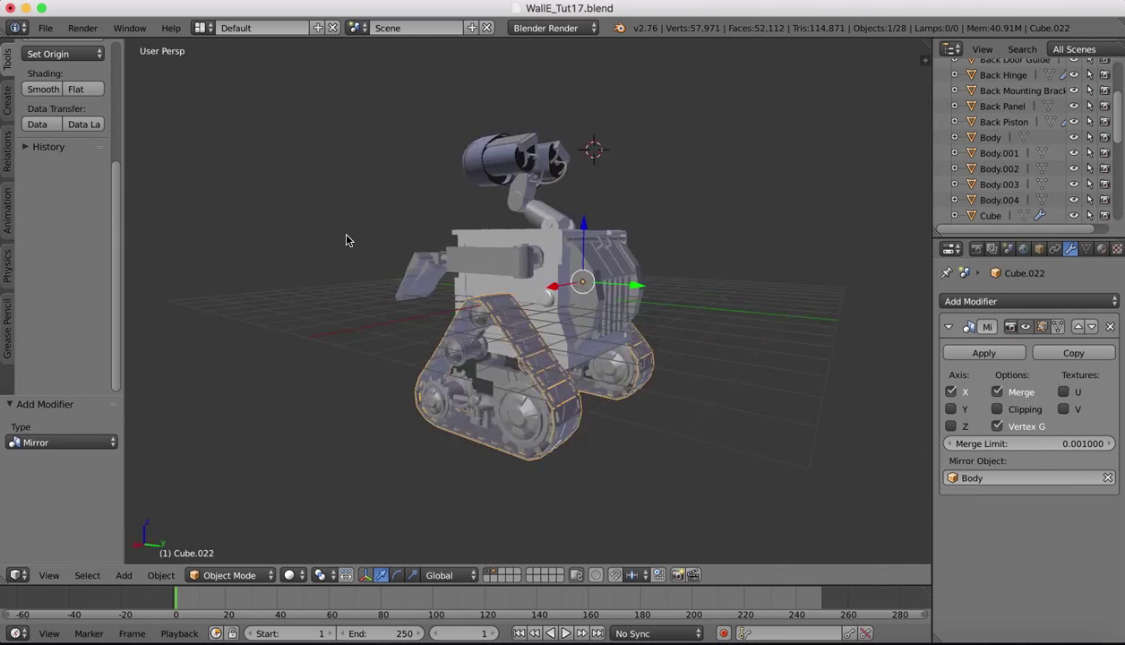
pyautogui.hscroll(20, 348, 240)
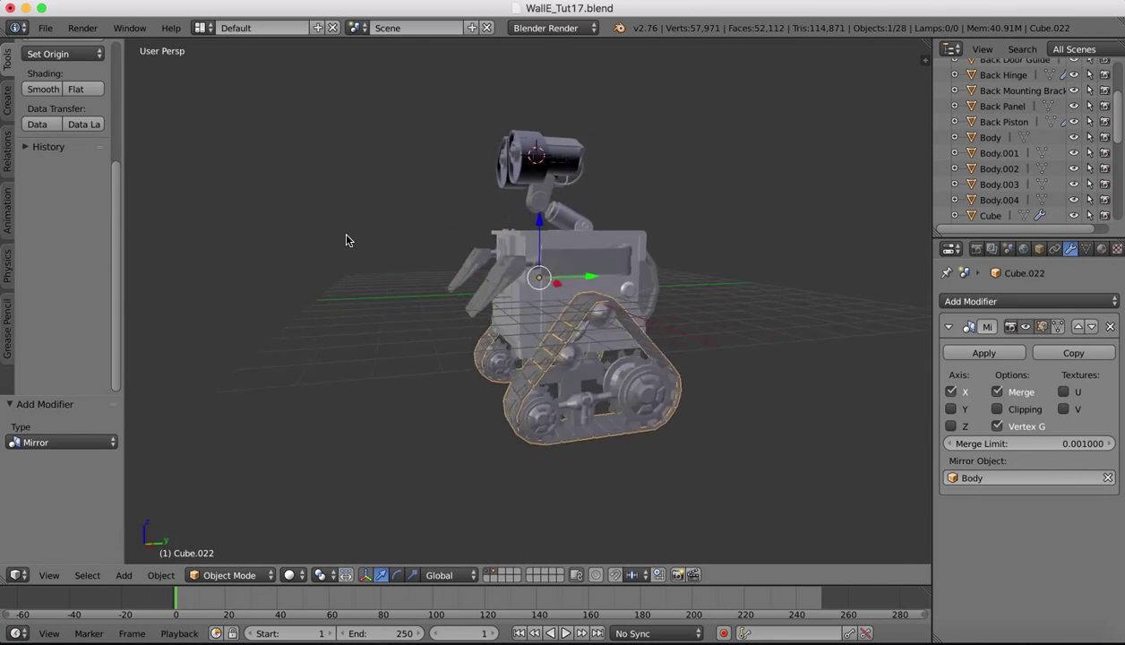
pyautogui.hscroll(2, 347, 240)
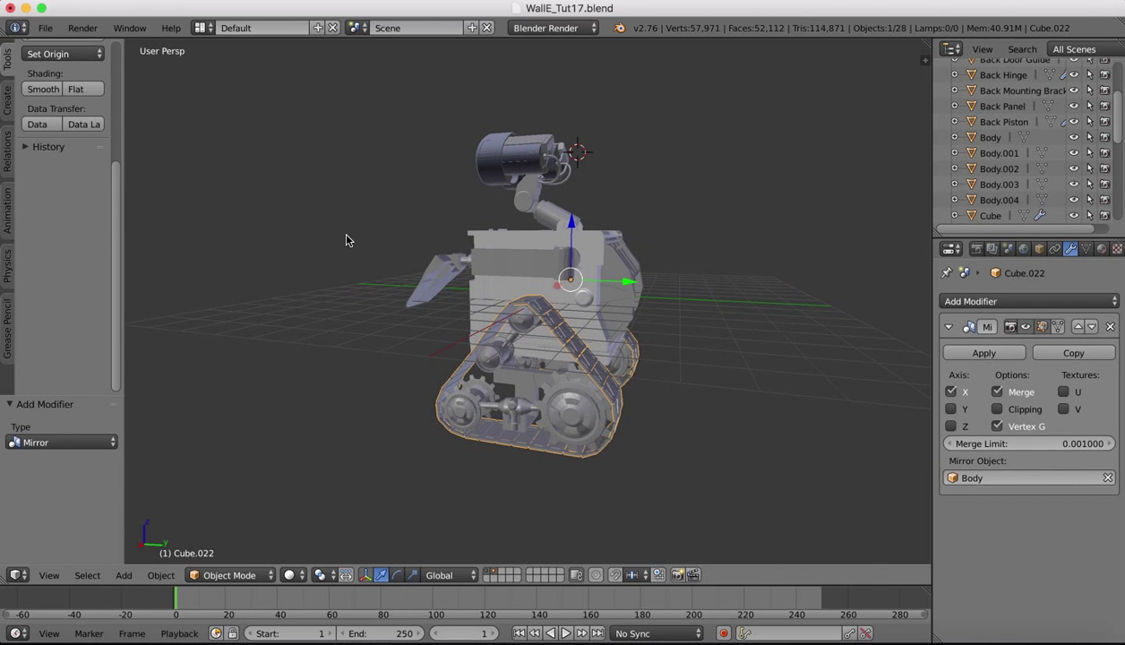
pyautogui.hscroll(-20, 347, 240)
pyautogui.hscroll(20, 346, 240)
pyautogui.hscroll(-15, 348, 240)
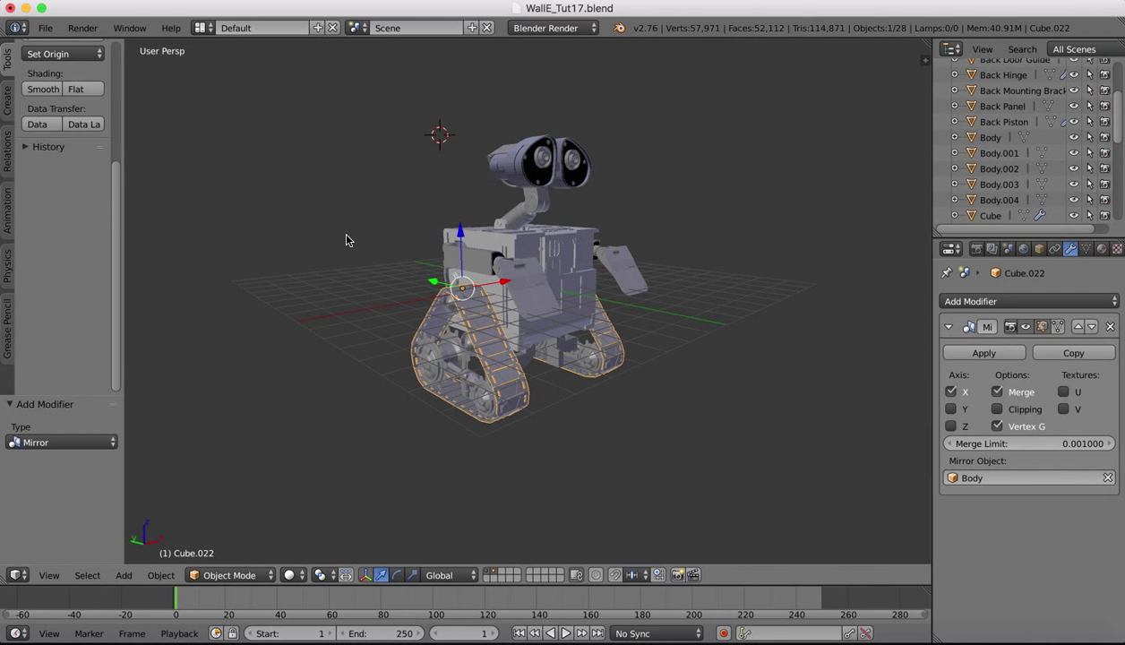
pyautogui.hscroll(-8, 347, 240)
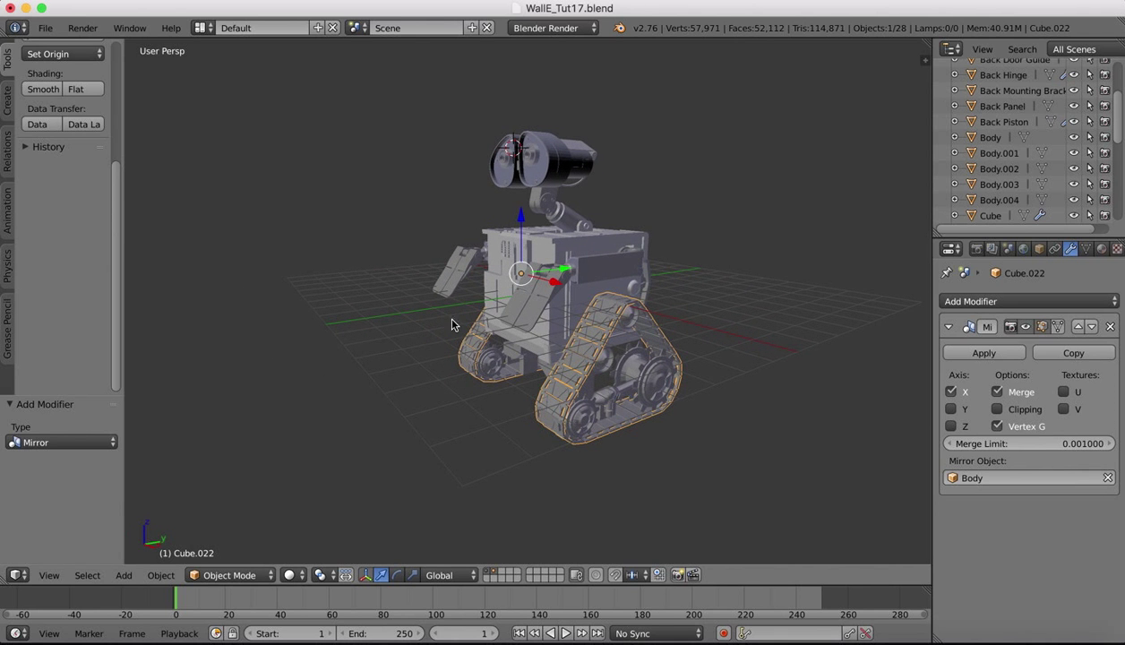
pyautogui.scroll(3, 573, 249)
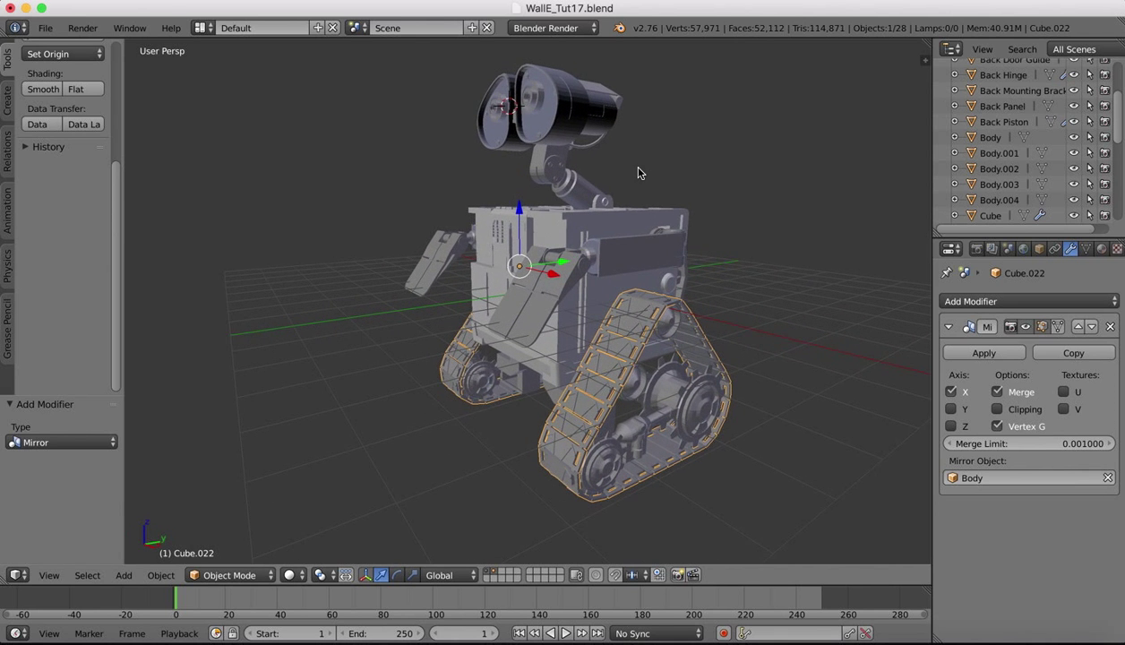
pyautogui.hscroll(-10, 638, 170)
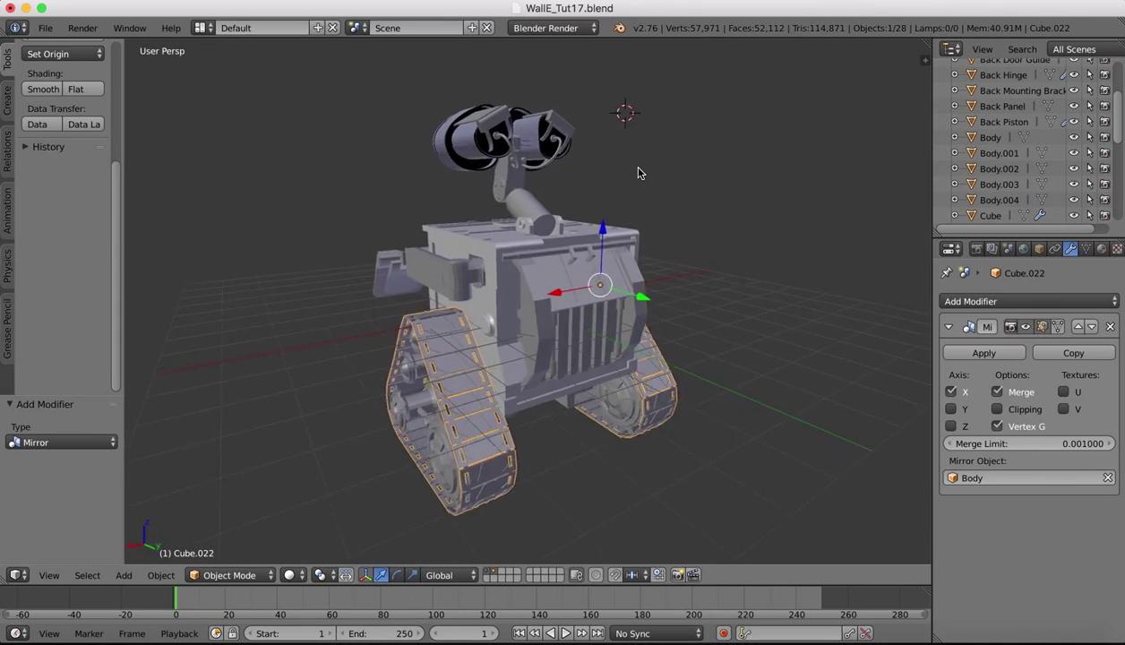
pyautogui.hscroll(-10, 638, 172)
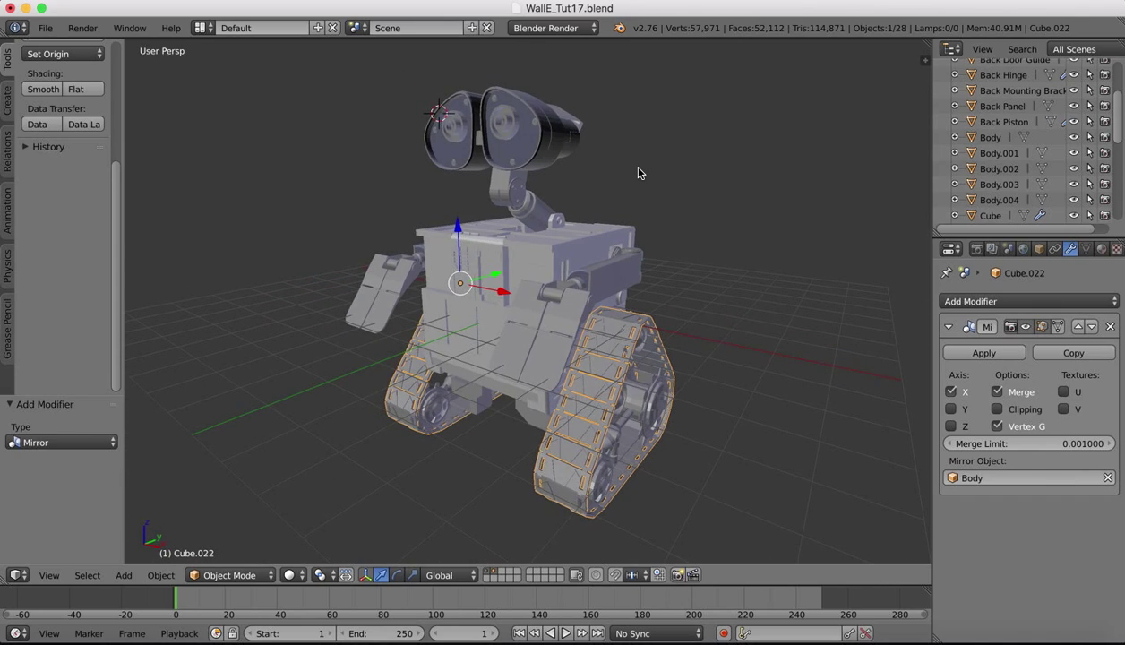
pyautogui.hscroll(-10, 637, 172)
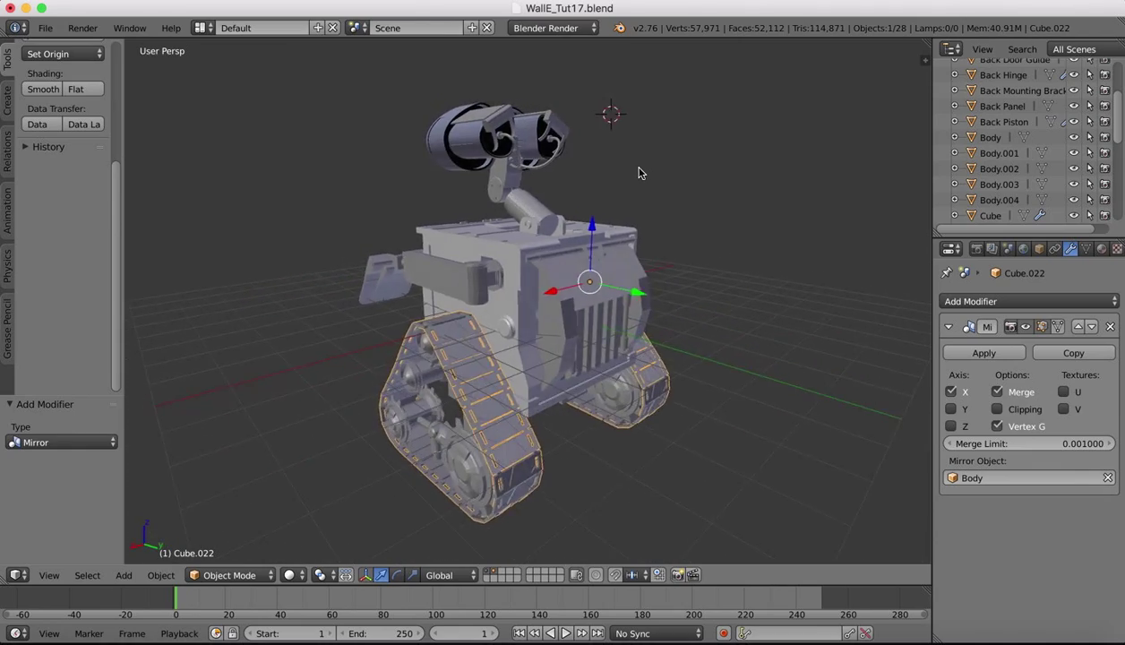
pyautogui.hscroll(-10, 638, 172)
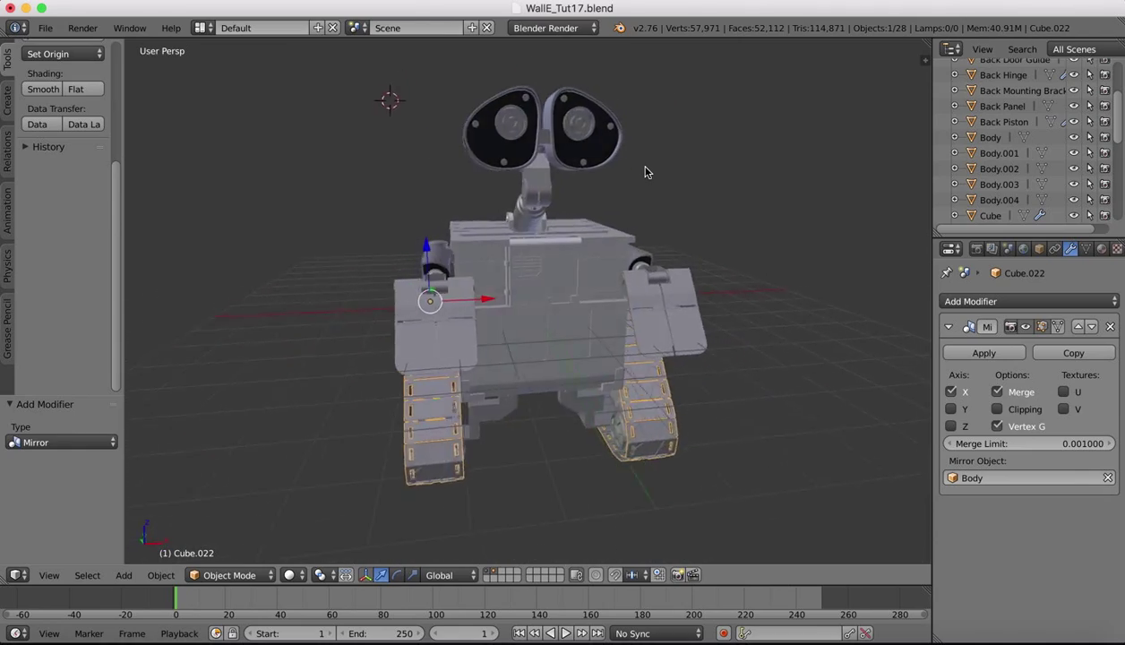
pyautogui.hscroll(-5, 646, 172)
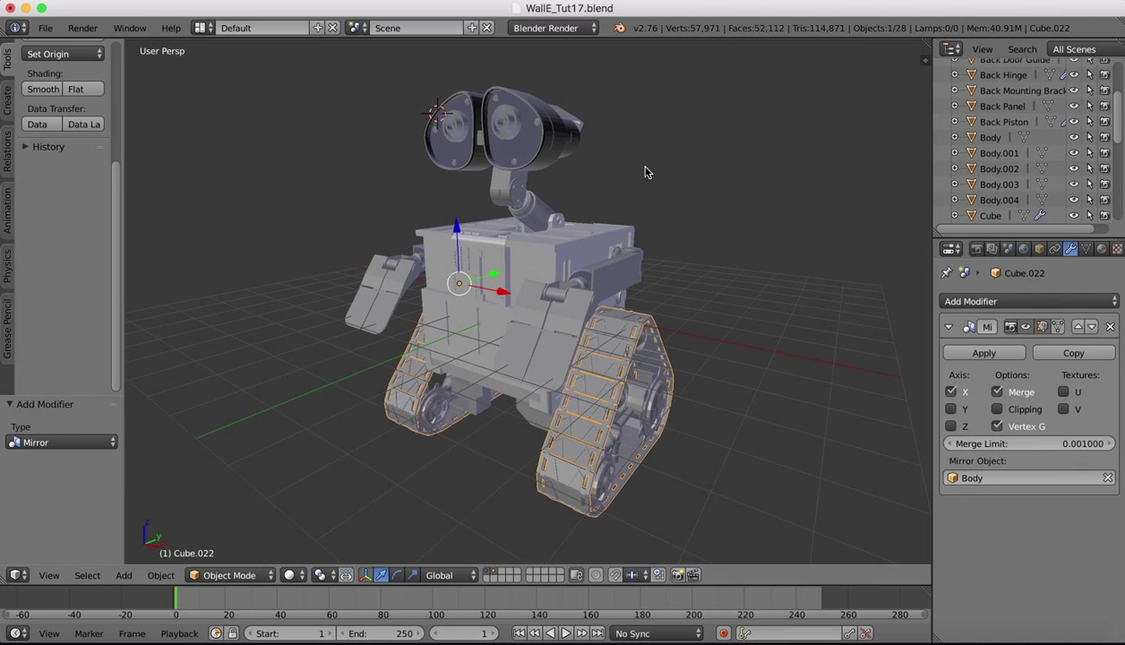
pyautogui.hscroll(-10, 647, 172)
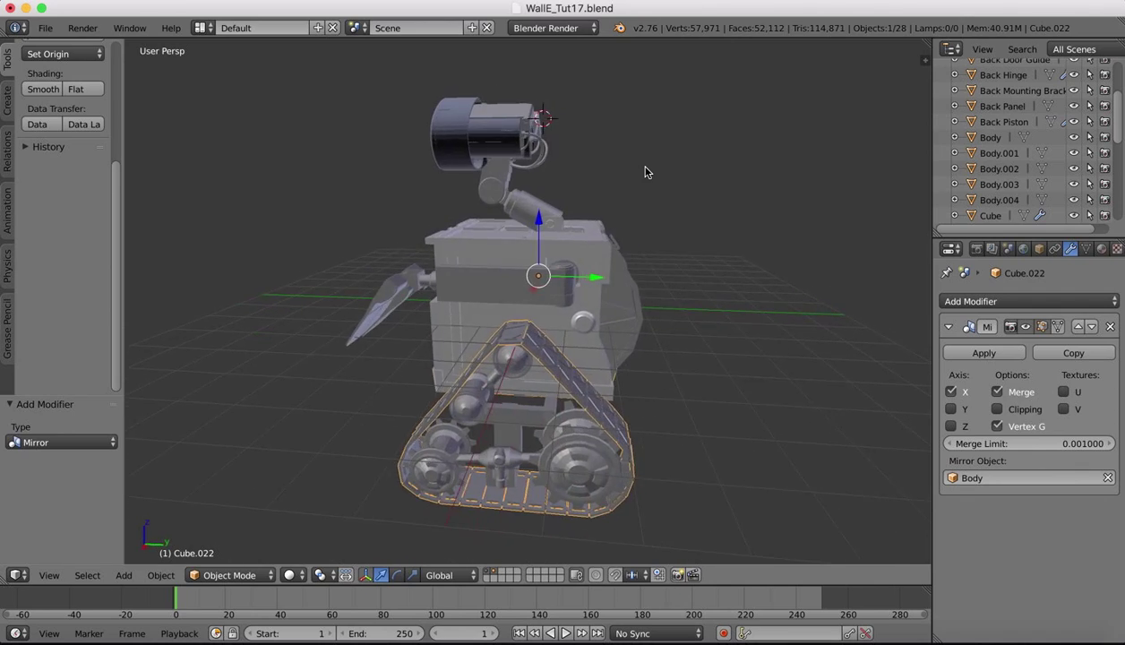
pyautogui.hscroll(-10, 646, 172)
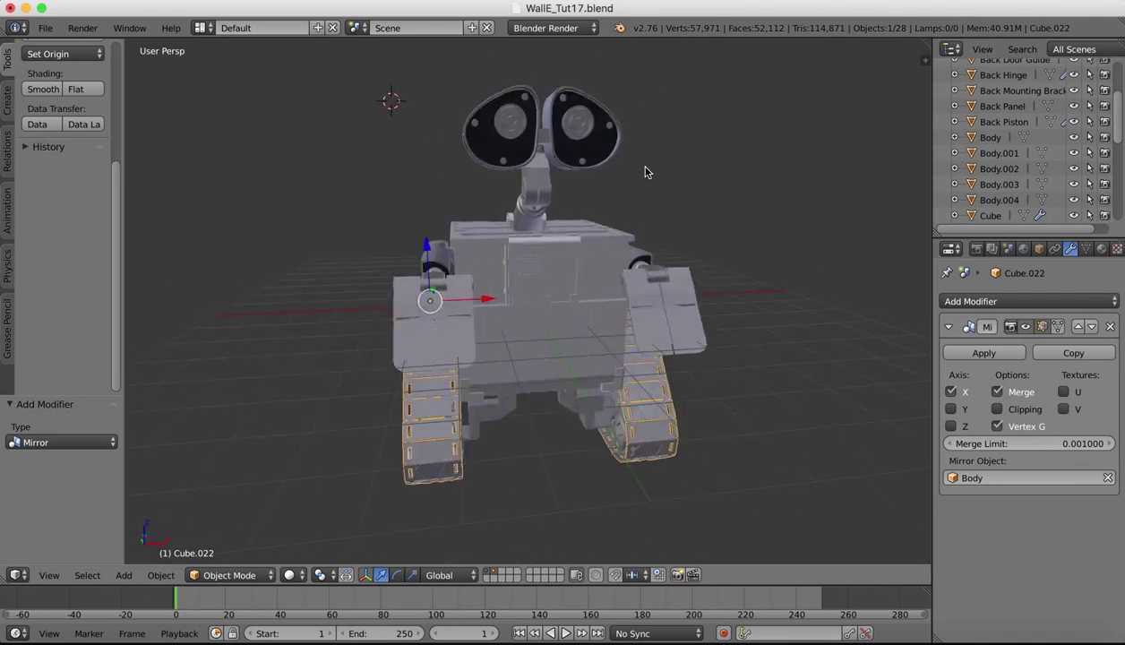
pyautogui.hscroll(-3, 646, 172)
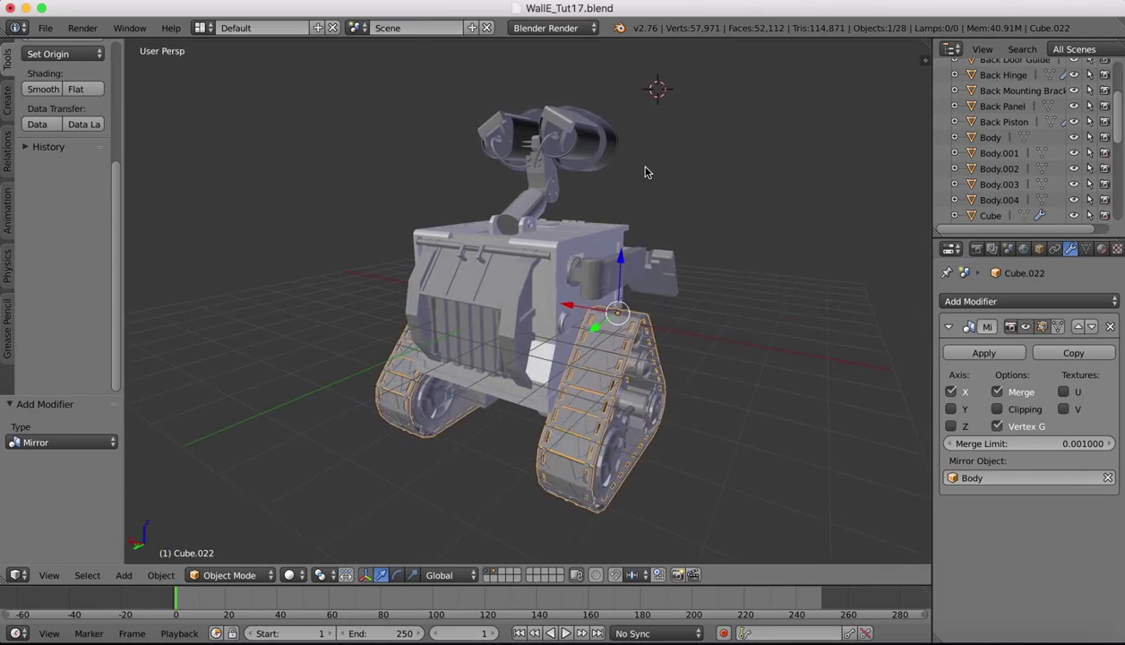
pyautogui.hscroll(-10, 647, 172)
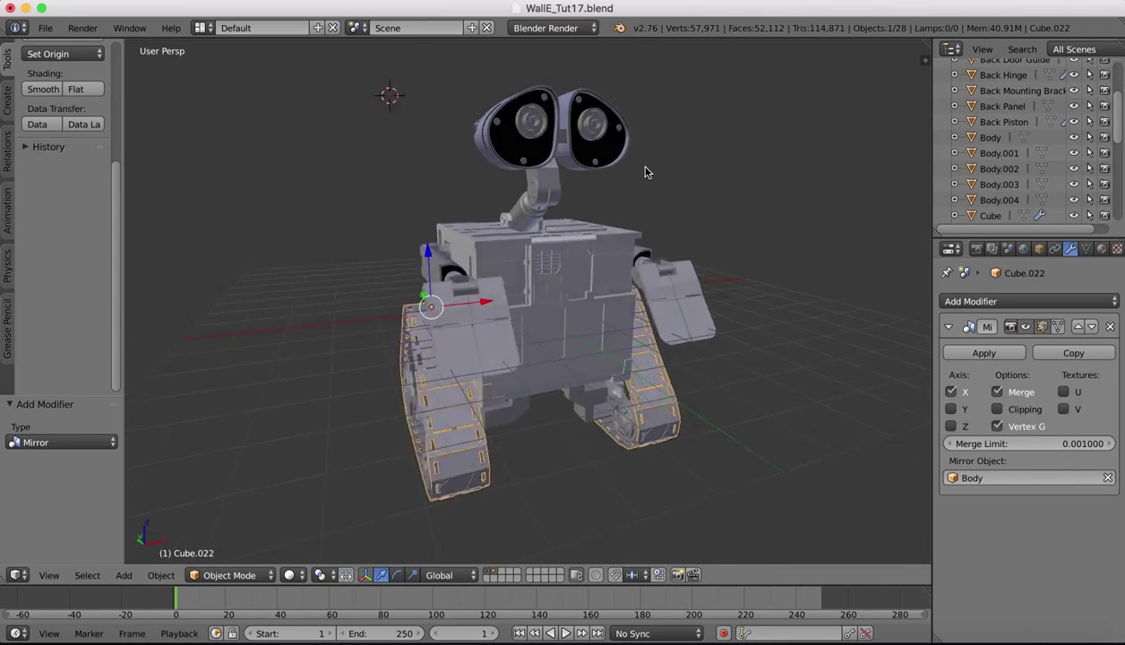
pyautogui.hscroll(-10, 646, 172)
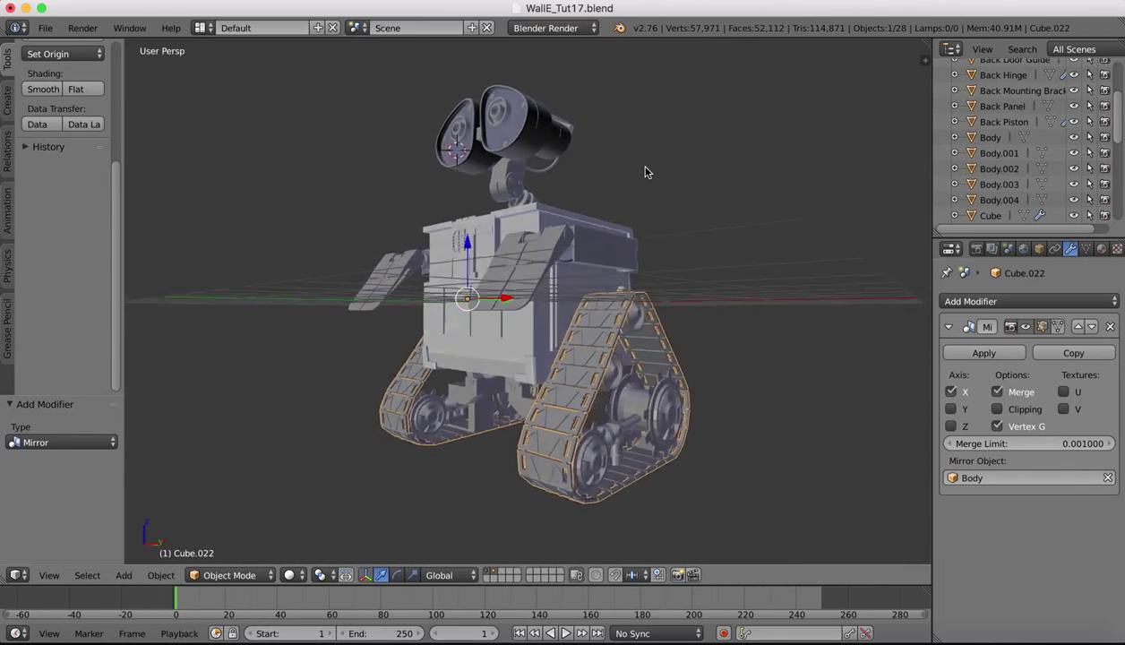
pyautogui.hscroll(-10, 646, 172)
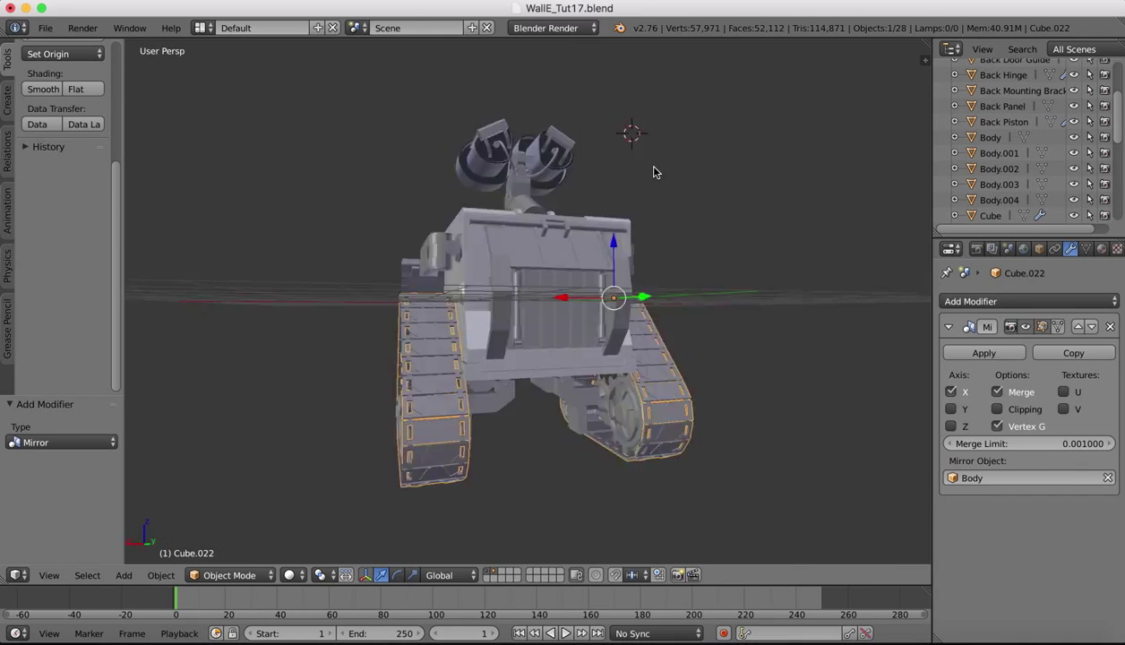
pyautogui.hscroll(-10, 653, 169)
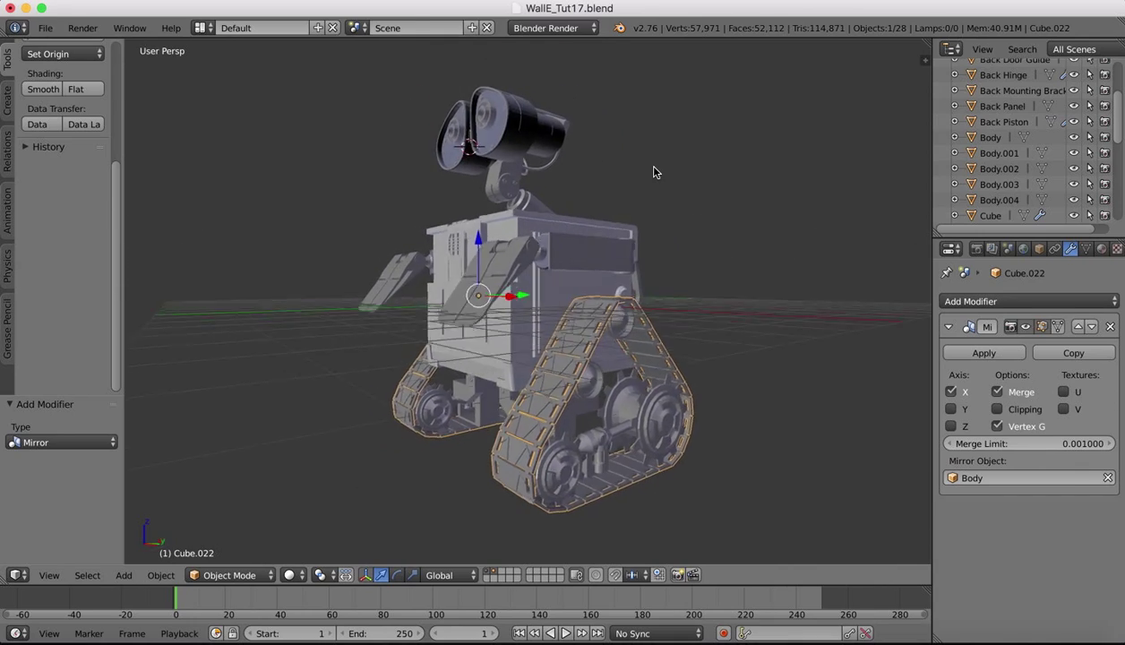
pyautogui.hscroll(-8, 653, 172)
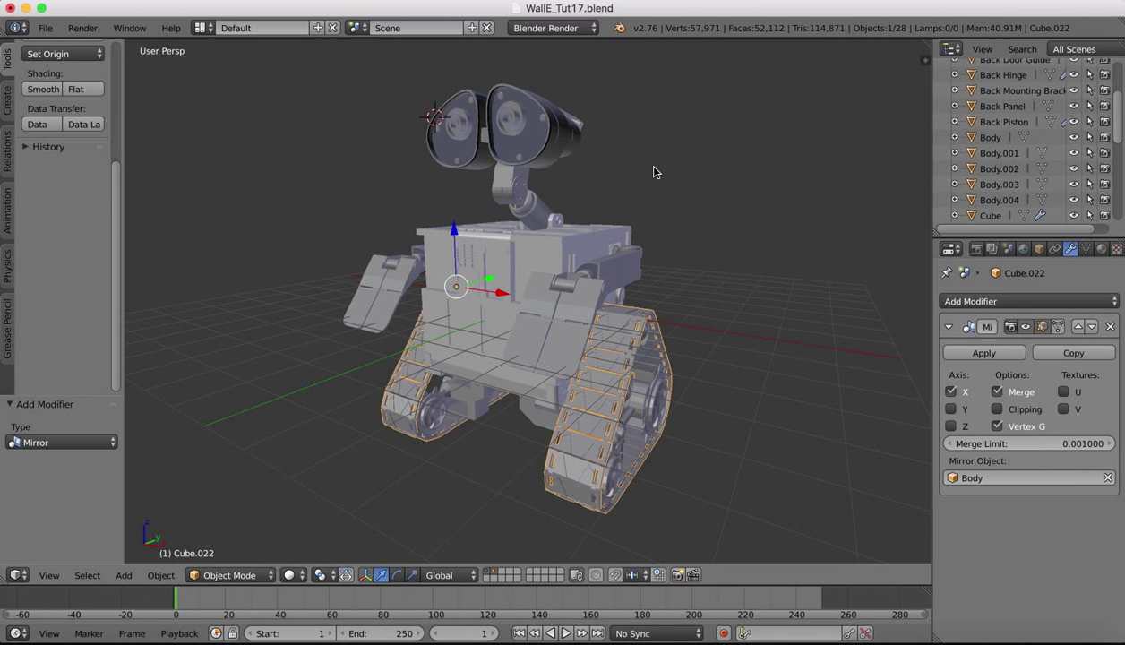
pyautogui.hscroll(-6, 654, 162)
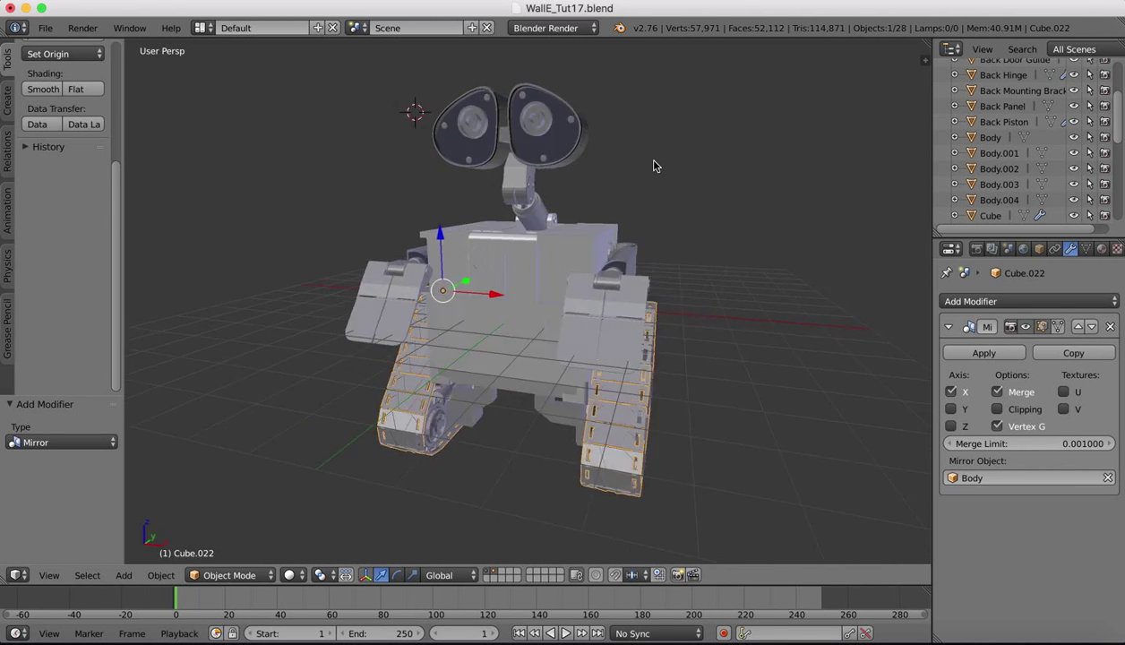
pyautogui.hscroll(6, 654, 162)
pyautogui.hscroll(5, 654, 166)
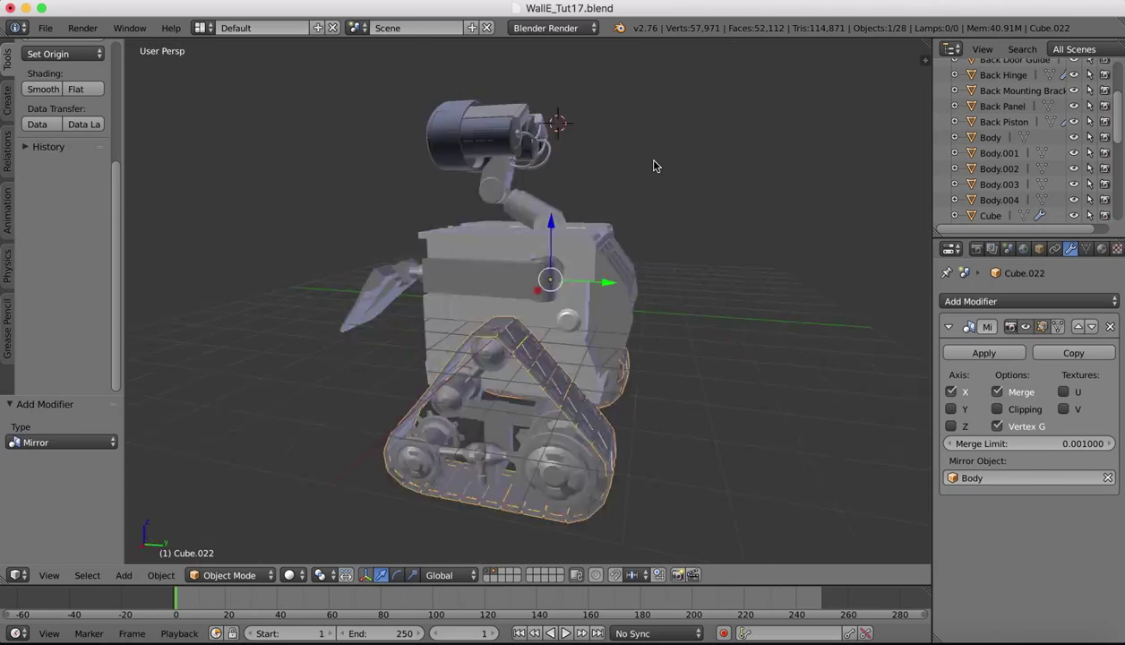
pyautogui.hscroll(-8, 654, 165)
pyautogui.hscroll(4, 655, 166)
pyautogui.hscroll(-8, 655, 165)
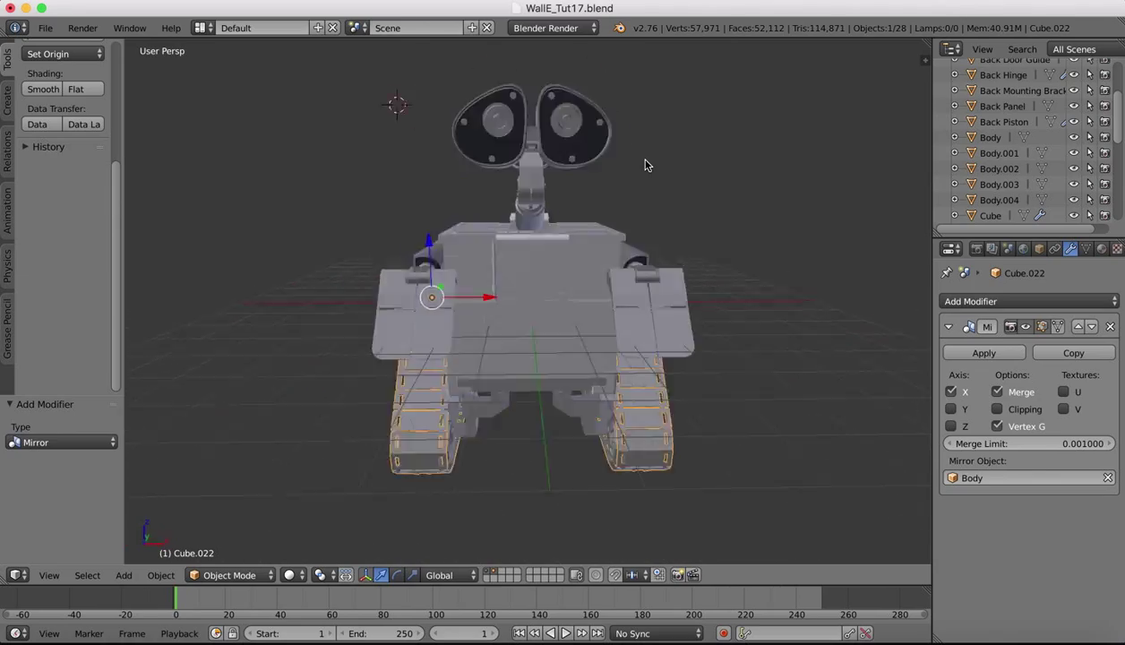
pyautogui.hscroll(8, 655, 166)
pyautogui.hscroll(-3, 647, 165)
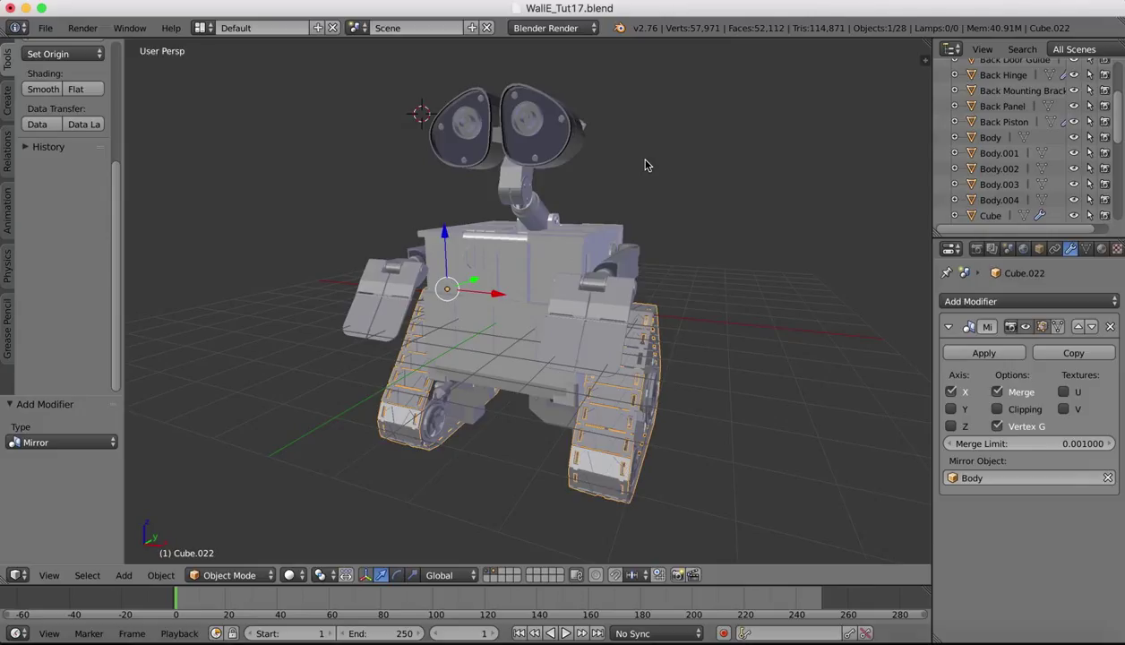
pyautogui.hscroll(-10, 647, 165)
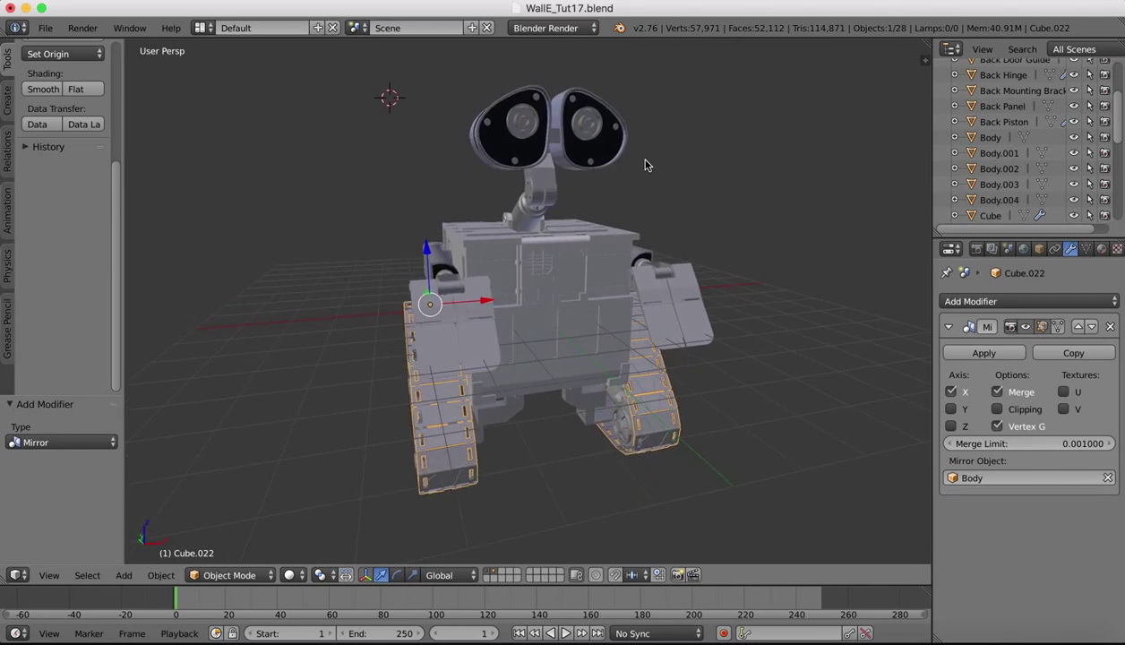
pyautogui.hscroll(-10, 647, 165)
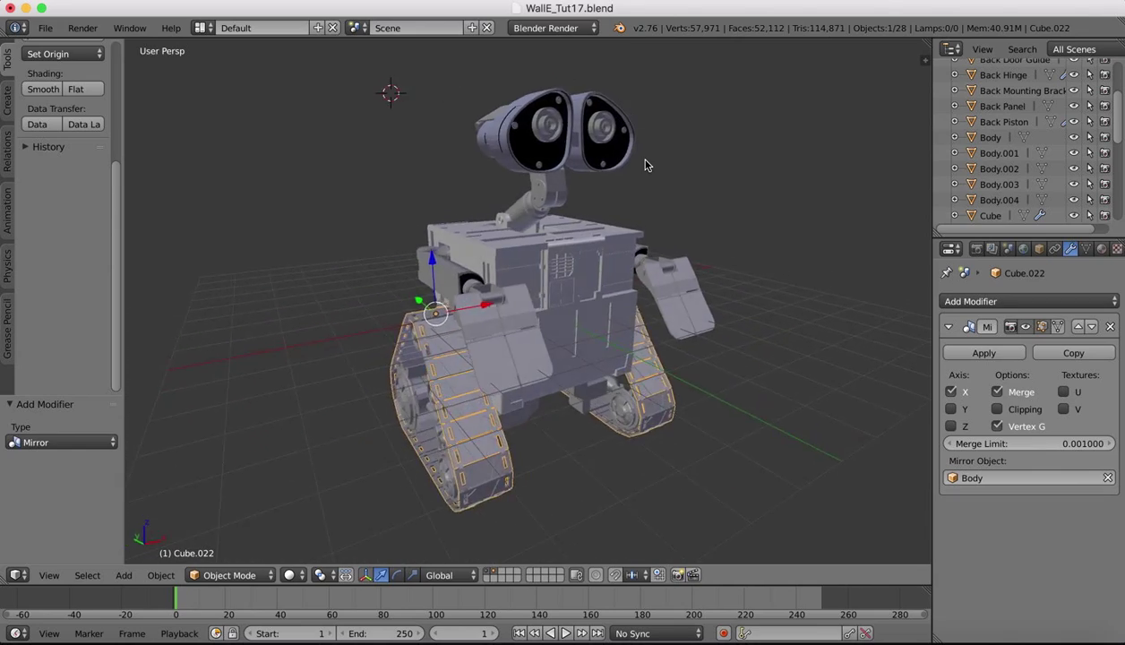
pyautogui.hscroll(-5, 646, 165)
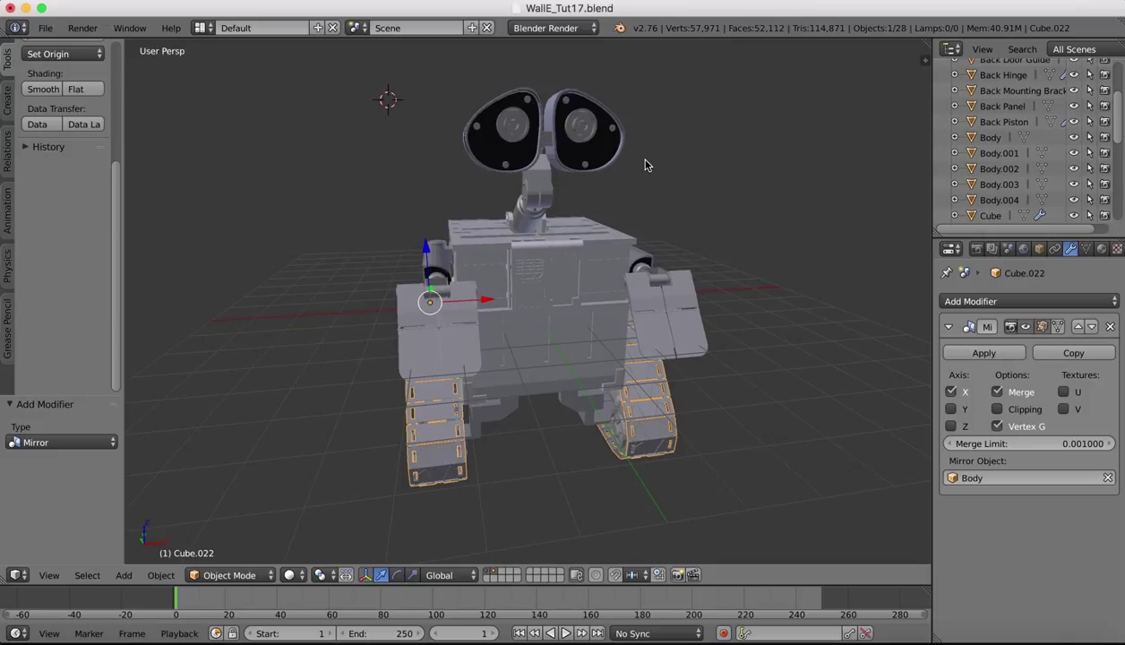
pyautogui.click(716, 0)
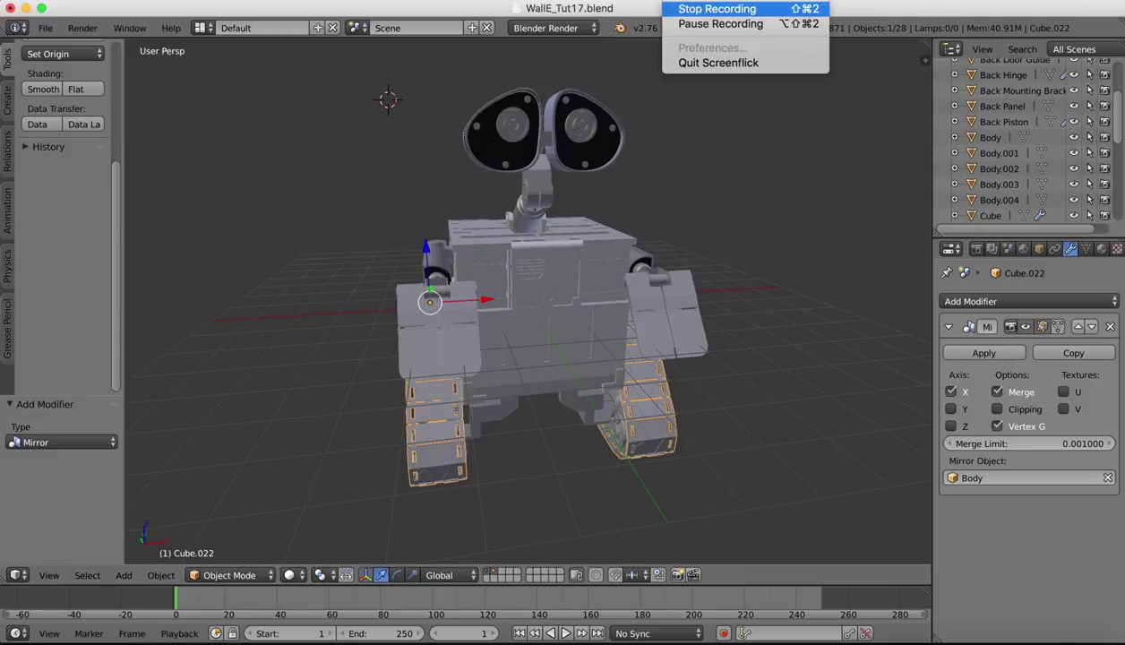